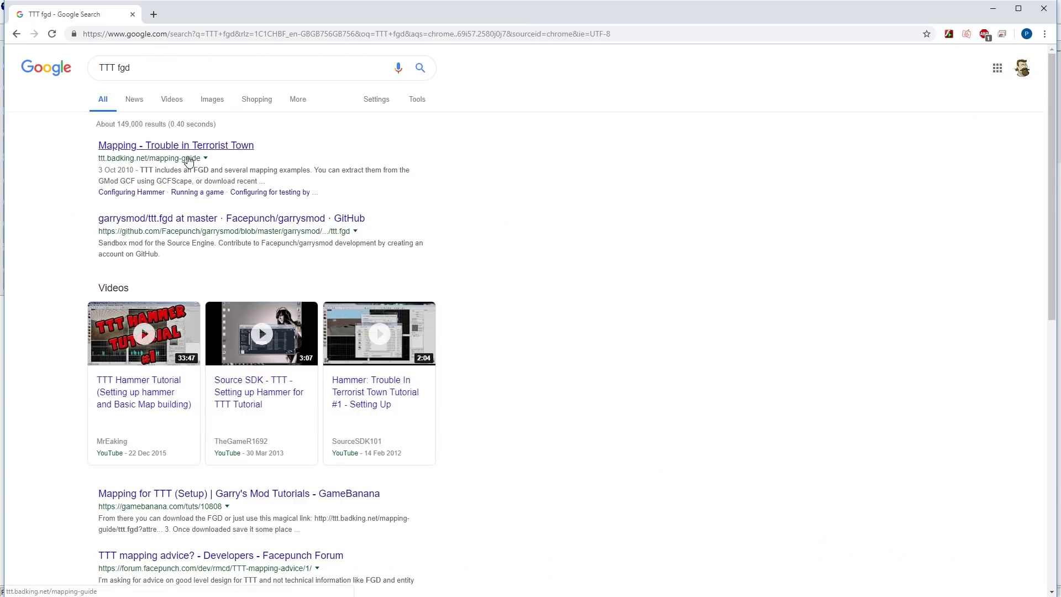
Open the TTT mapping guide and paste the downloaded ttt.fgd into the materials folder inside garrysmod.
click(189, 160)
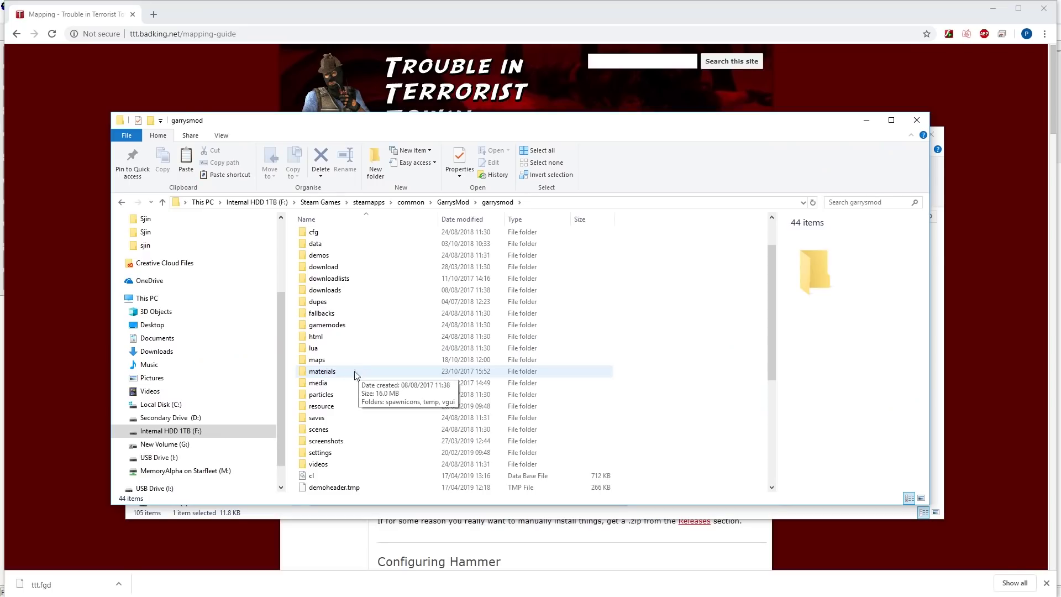
click(331, 372)
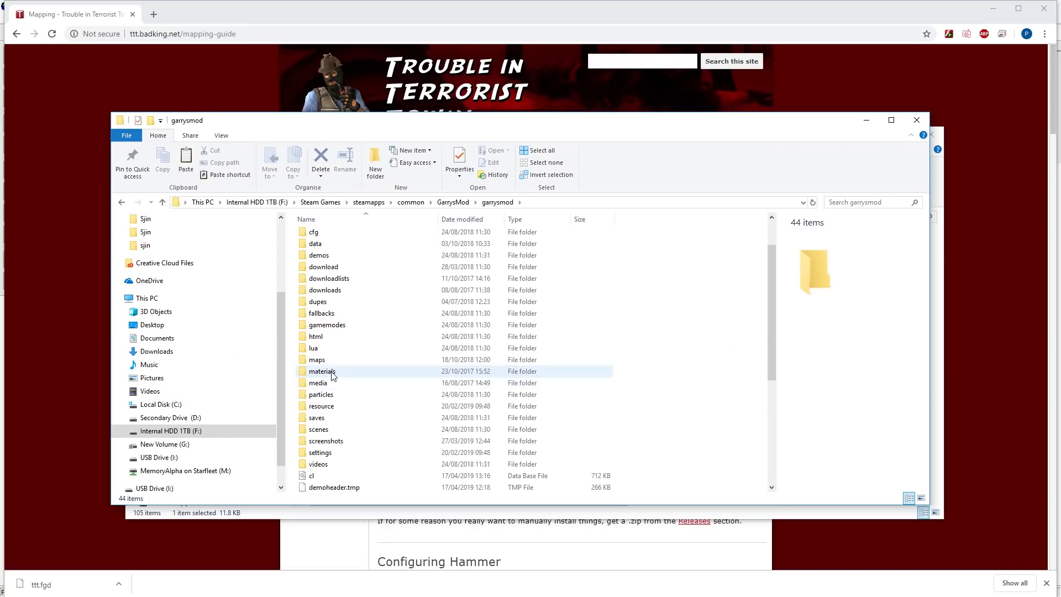
double_click(332, 373)
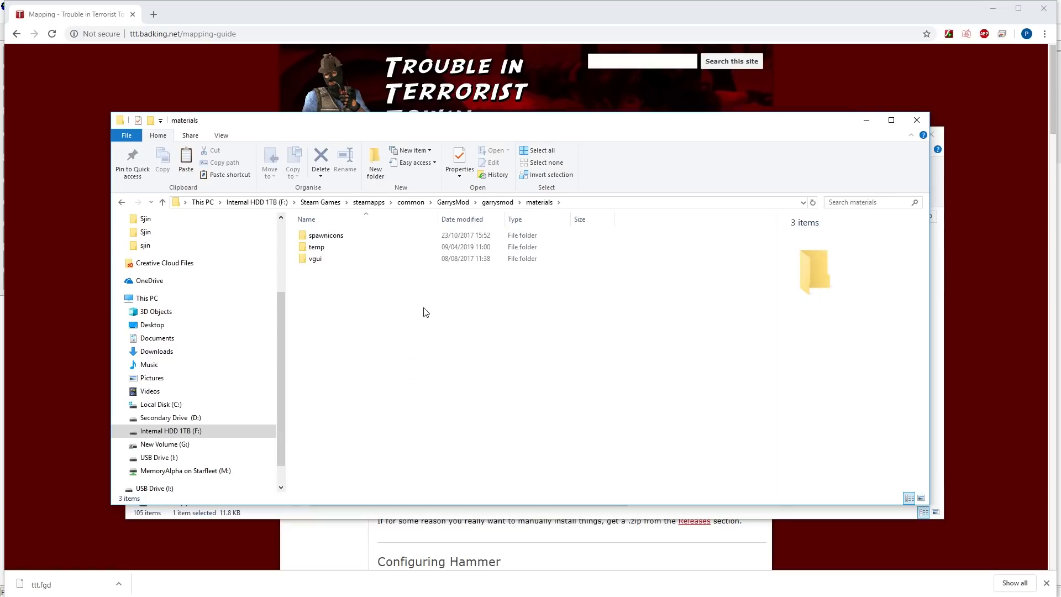
right_click(384, 313)
click(318, 383)
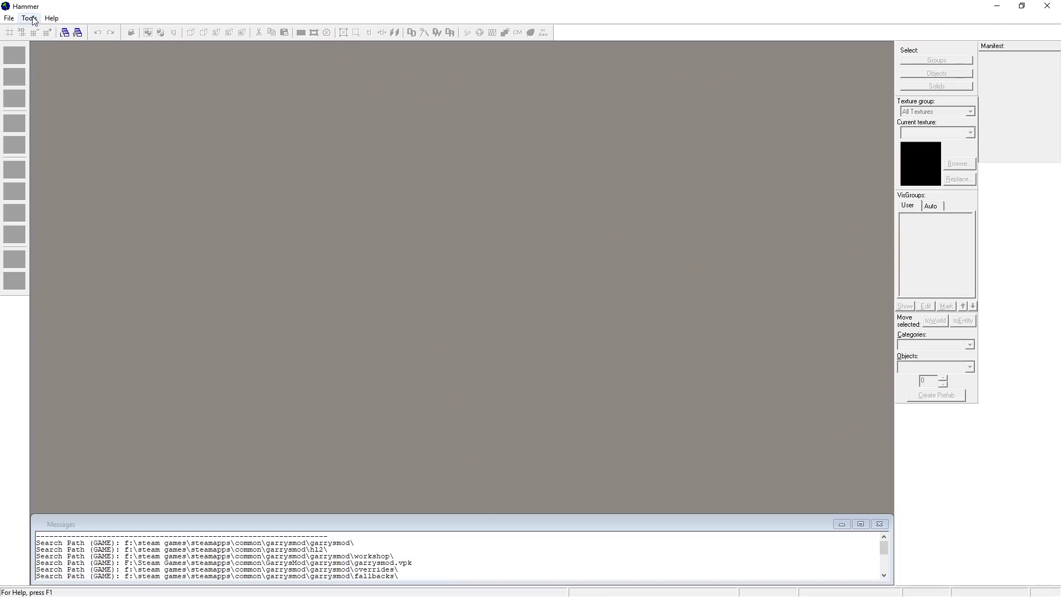
Switch to Hammer and add ttt.fgd from the materials folder to the Garry's Mod configuration's game data files.
click(31, 18)
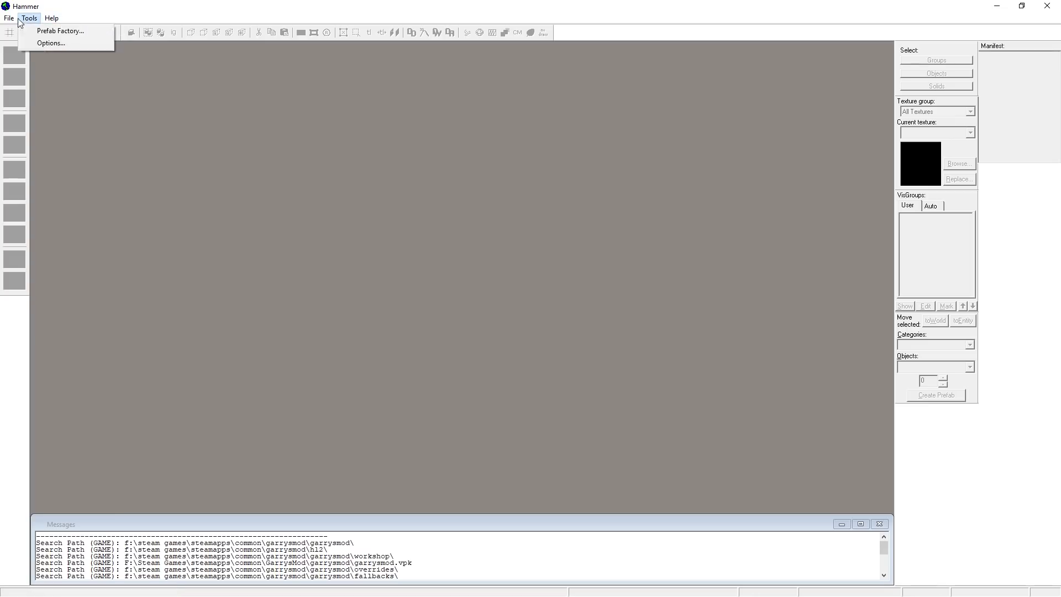
click(34, 43)
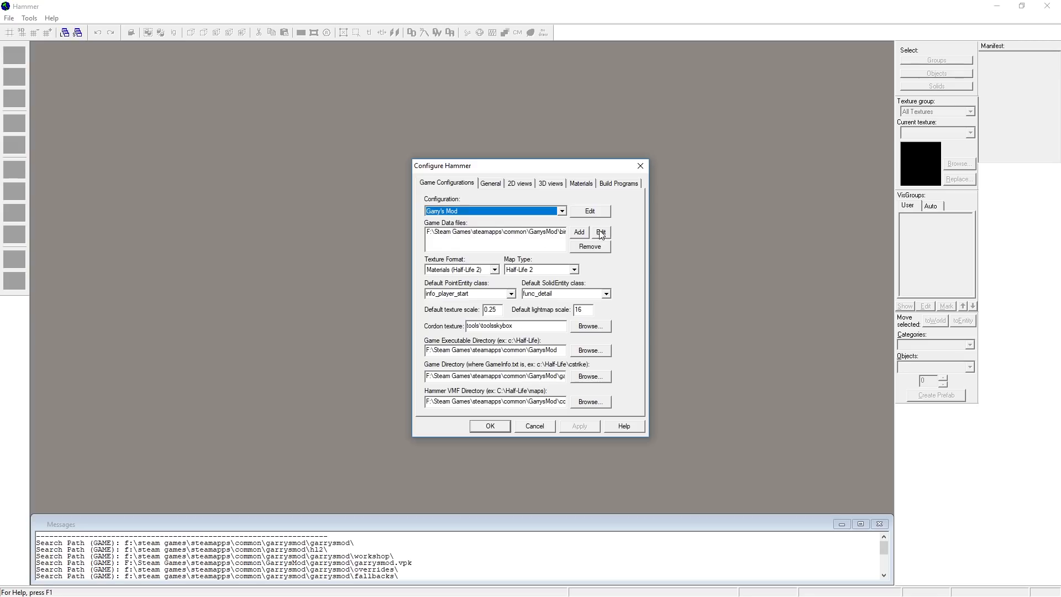
click(578, 236)
double_click(286, 333)
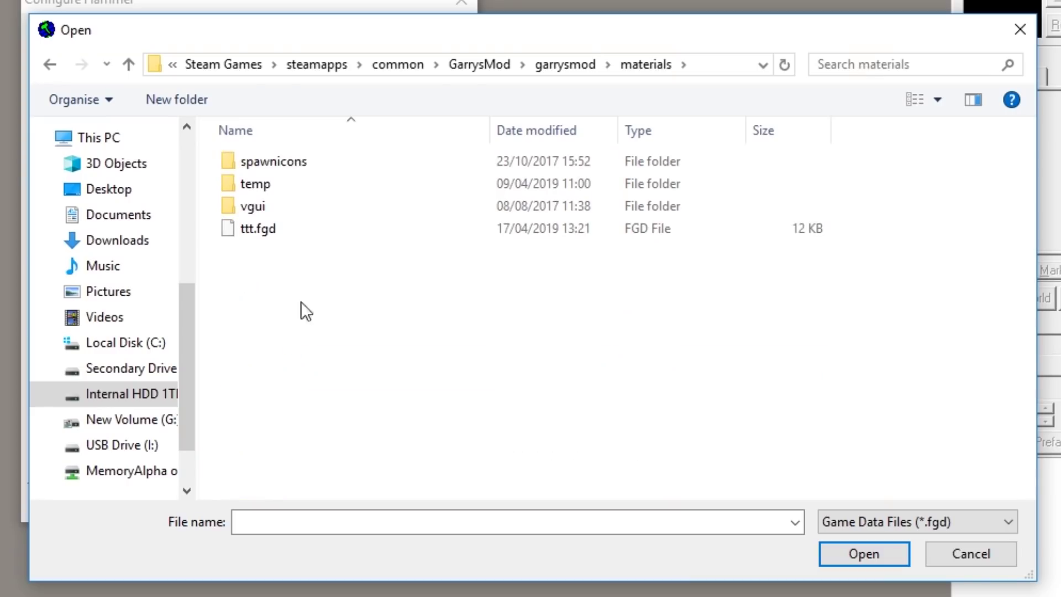
click(279, 234)
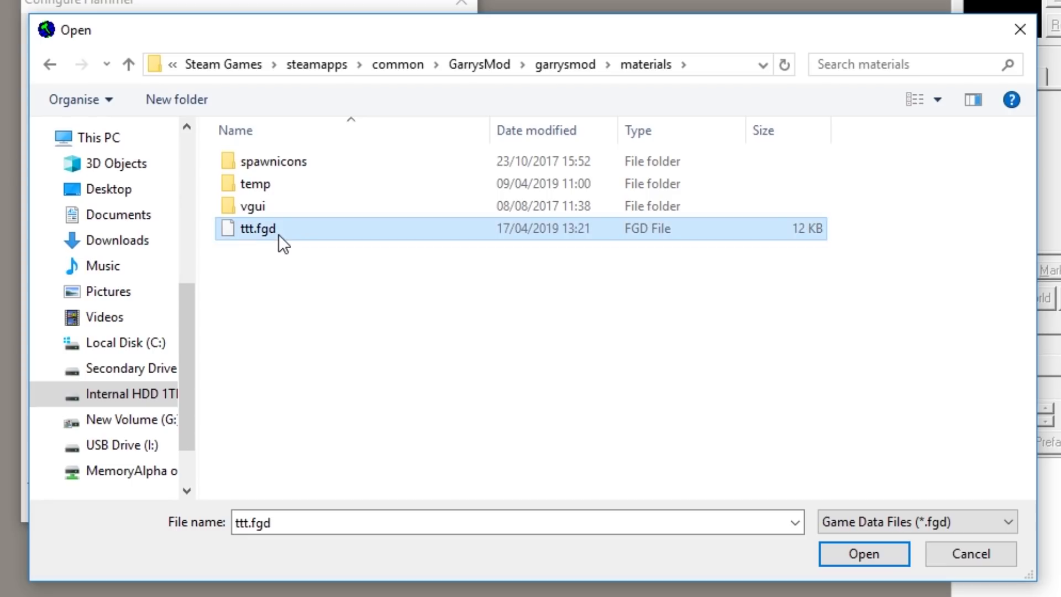
click(854, 557)
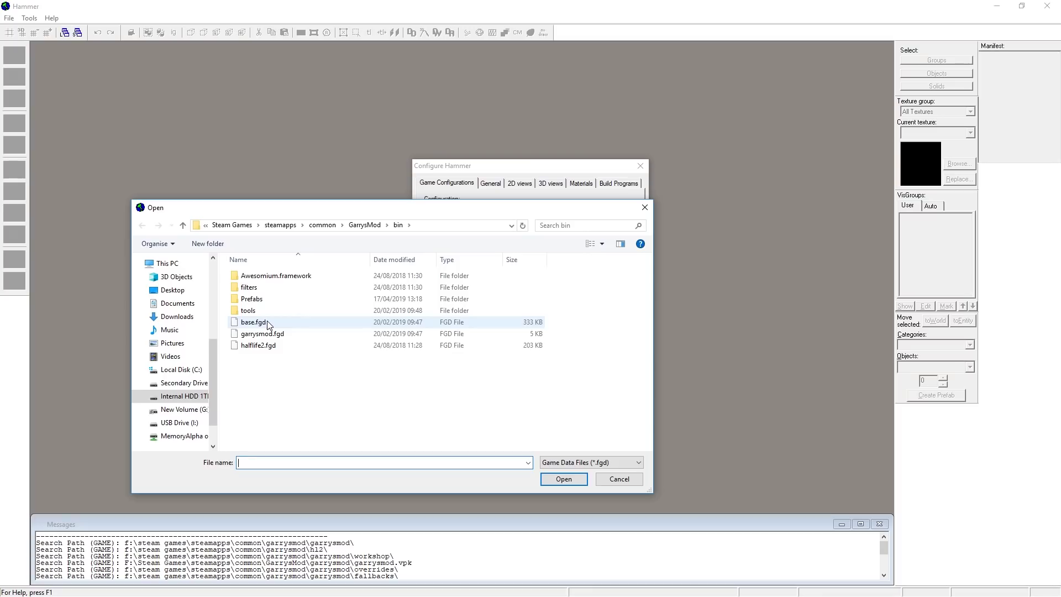
Add base.fgd and halflife2.fgd from the GarrysMod bin folder to the game data files.
click(267, 322)
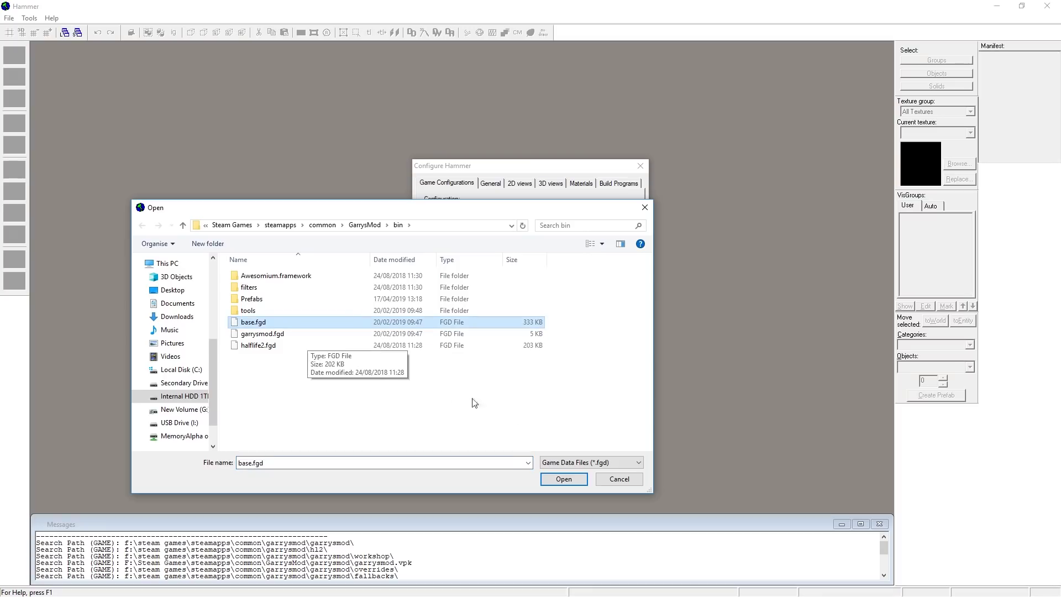
click(564, 479)
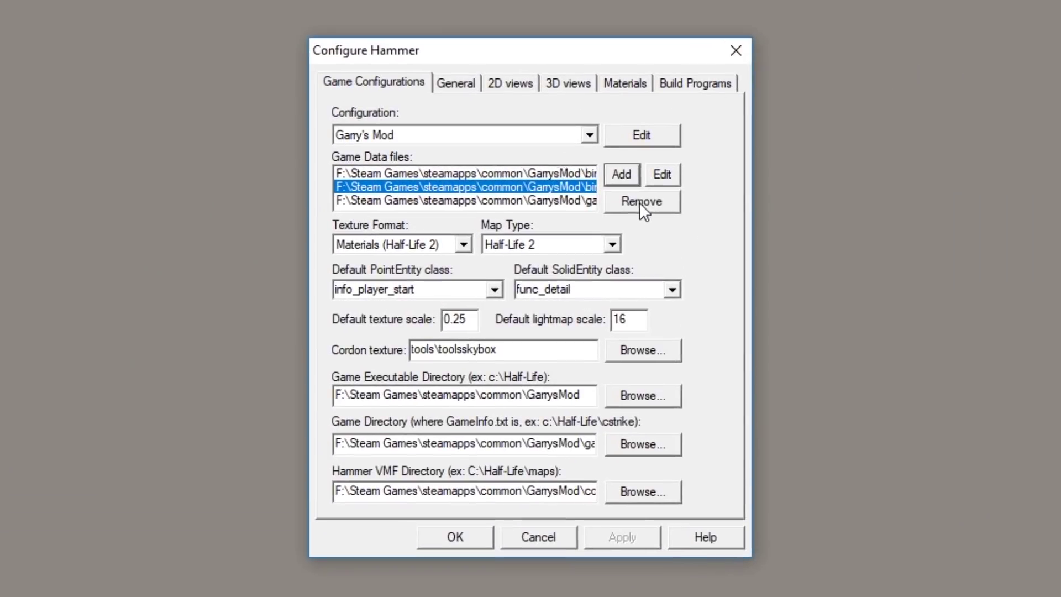
click(626, 177)
click(307, 292)
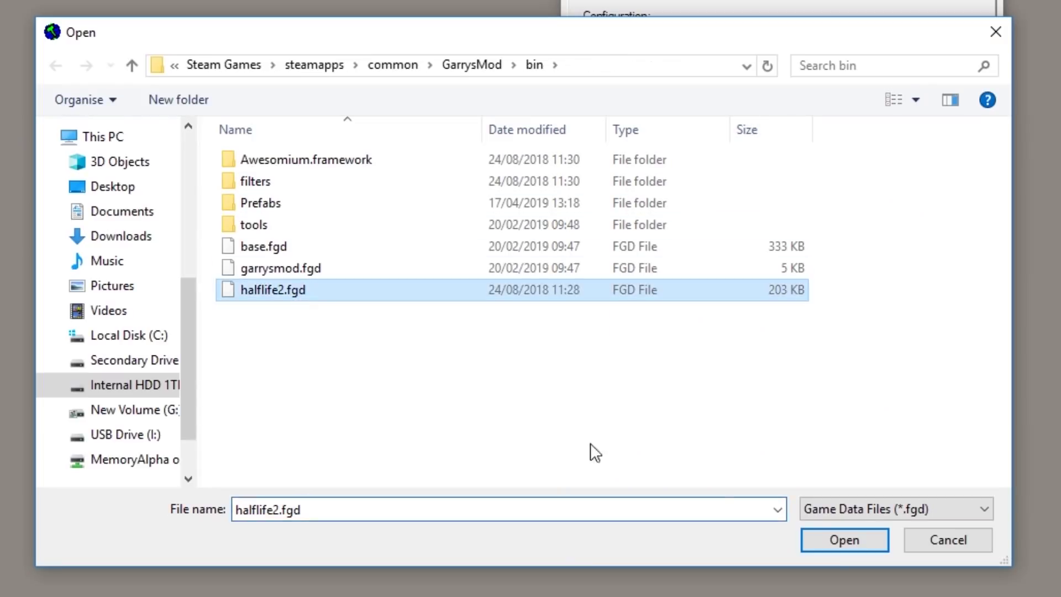
click(840, 548)
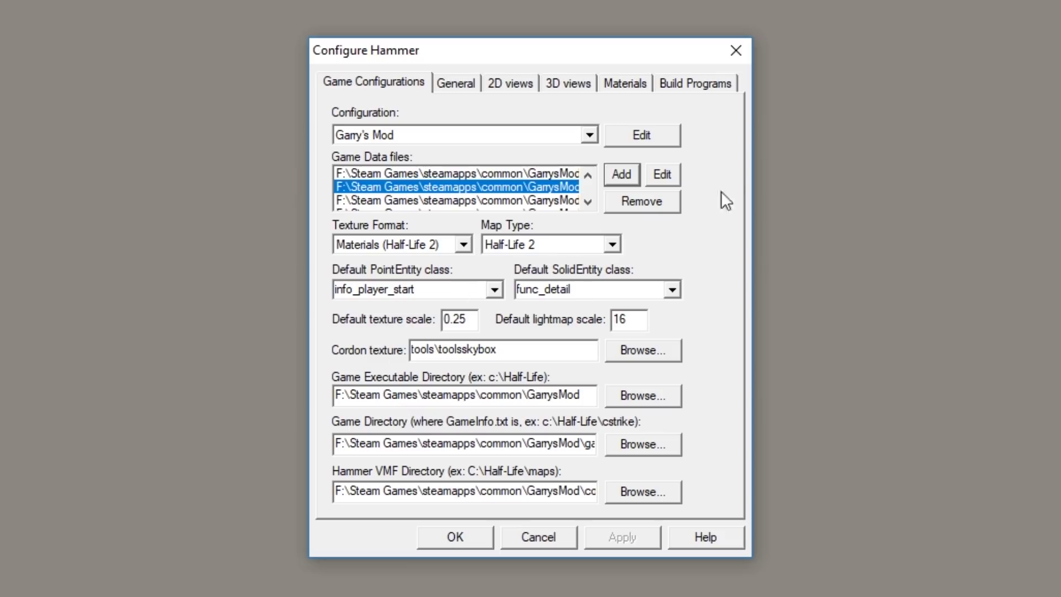
Increase the back clipping plane, model render distance and detail render distance for the 3D views.
click(455, 83)
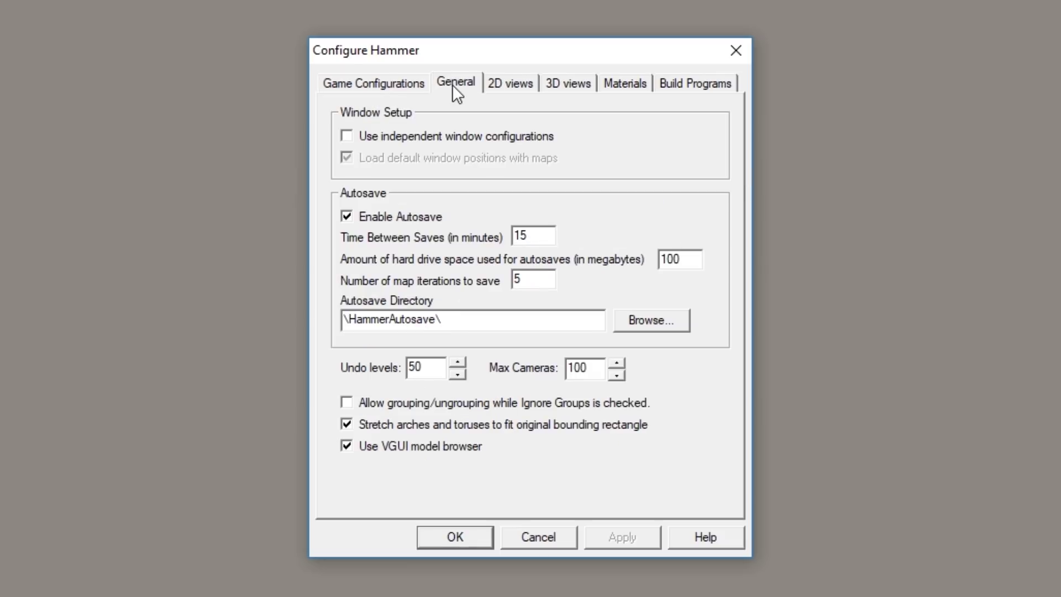
click(512, 77)
click(568, 83)
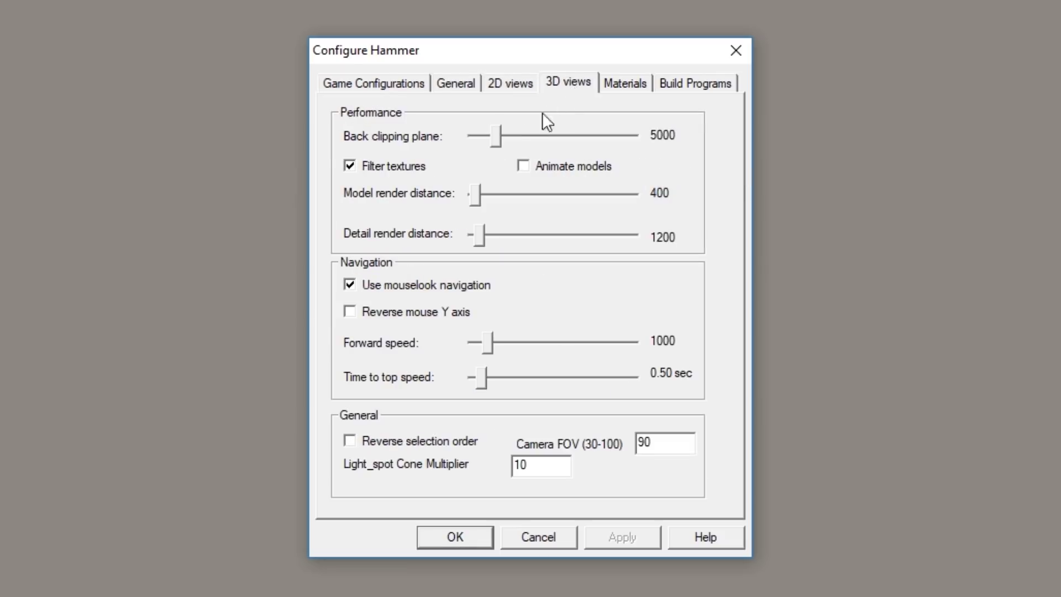
drag(496, 139, 564, 133)
drag(479, 204, 556, 192)
drag(476, 238, 547, 232)
Set the autosave interval to 5 minutes in Hammer's configuration.
click(455, 83)
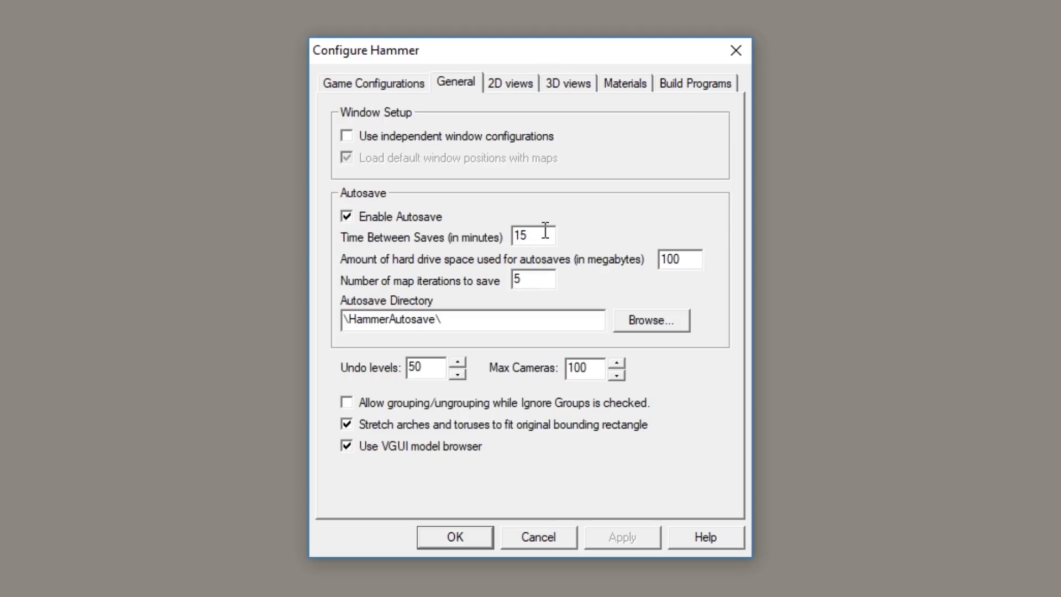
drag(545, 231, 486, 238)
text(5)
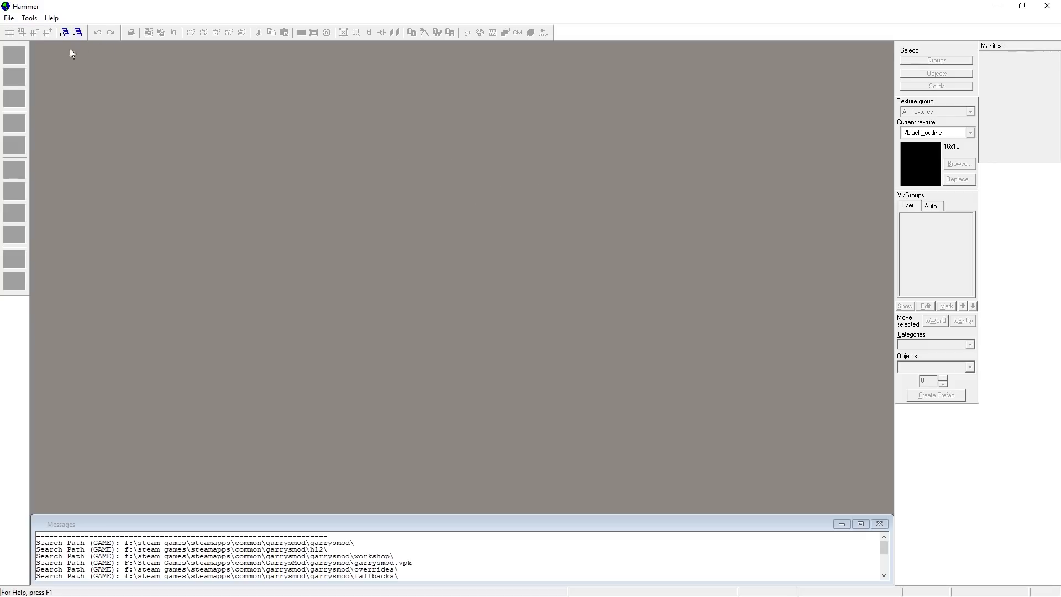
Create a new map, maximise its window and resize the four viewports to roughly equal sizes.
click(8, 19)
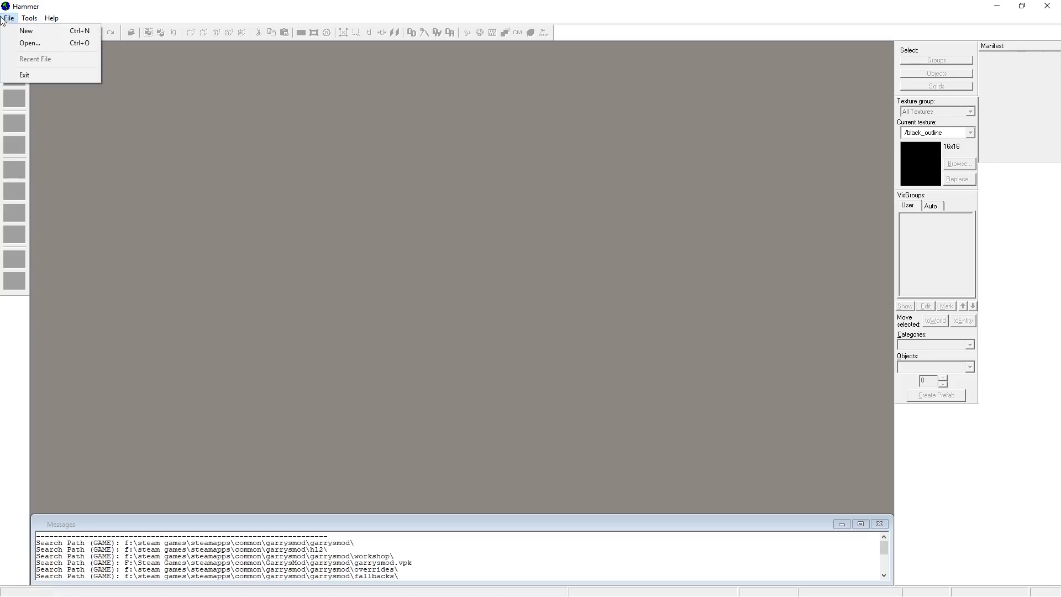
click(25, 30)
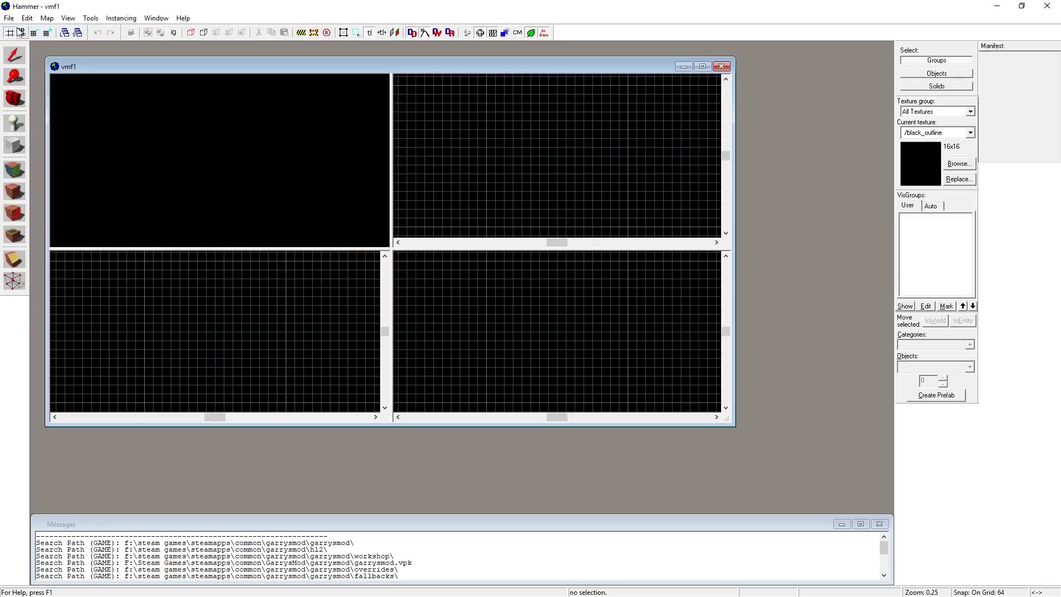
double_click(263, 70)
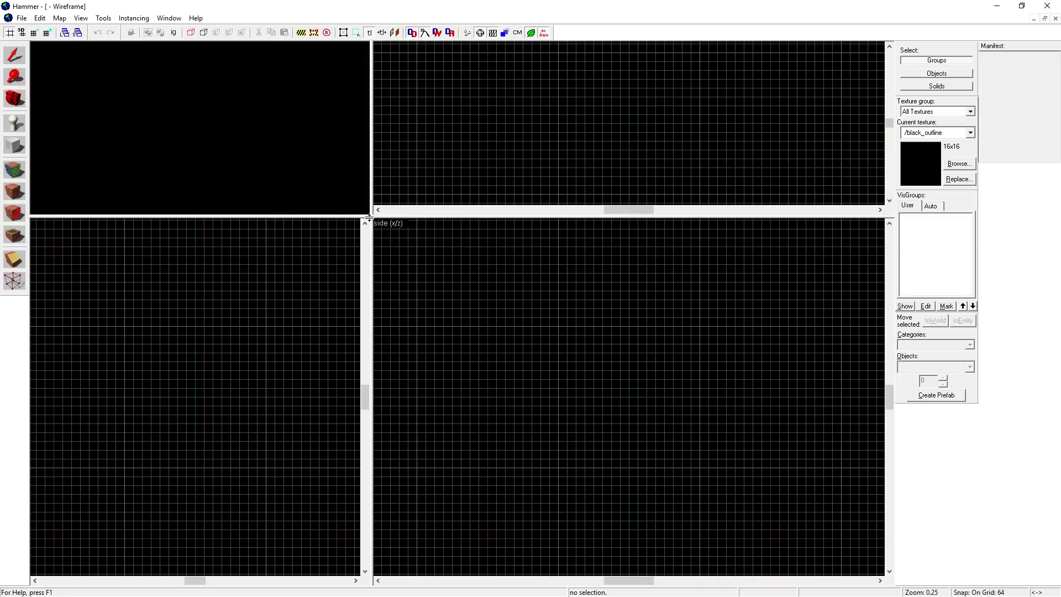
drag(369, 217, 457, 315)
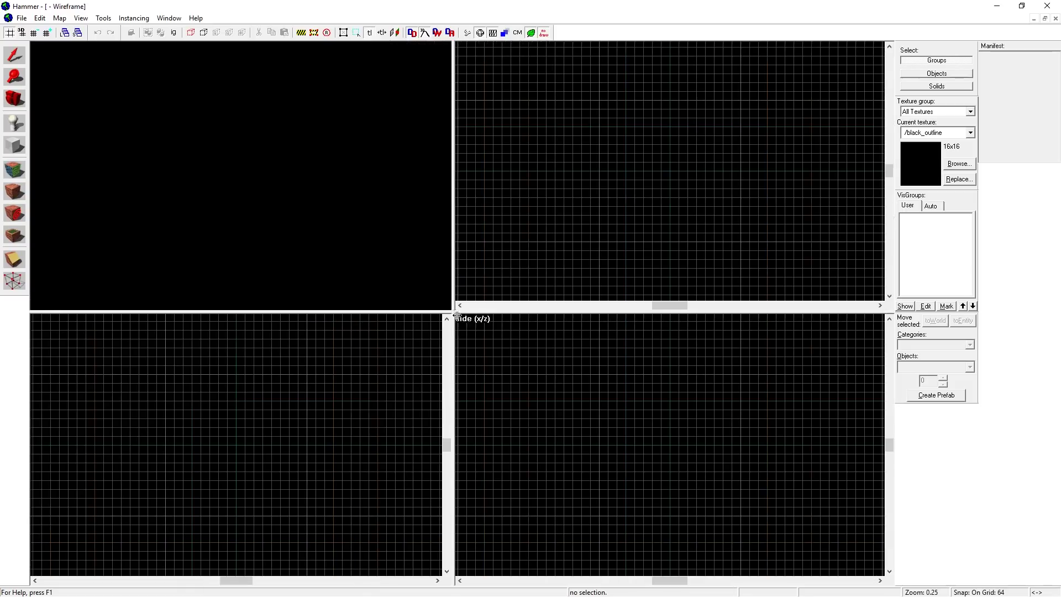
Increase the map's snap grid size to 512 units.
click(48, 32)
click(48, 32)
click(47, 32)
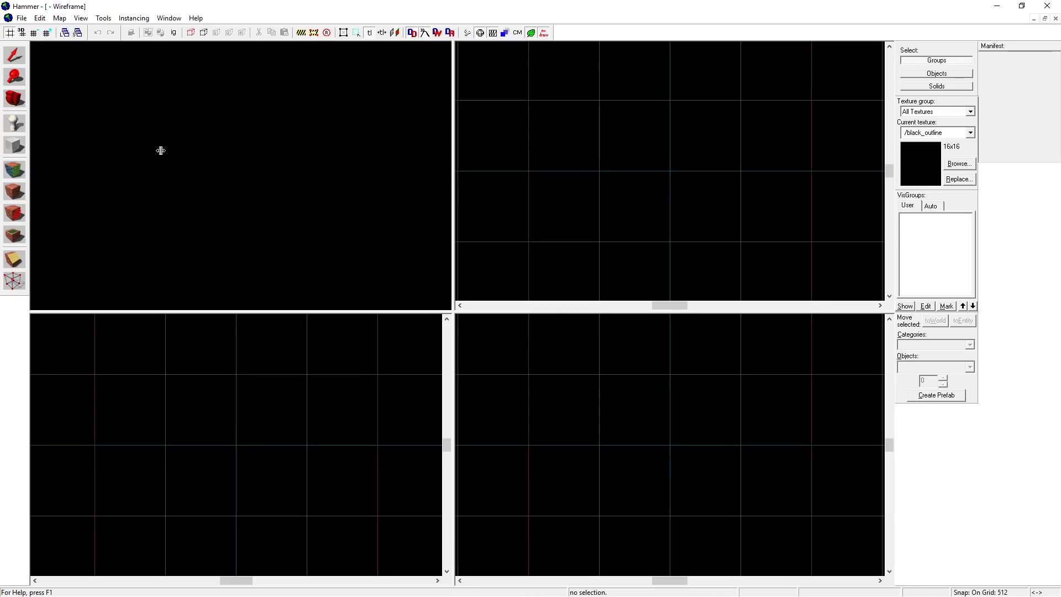
scroll(569, 205, down, 8)
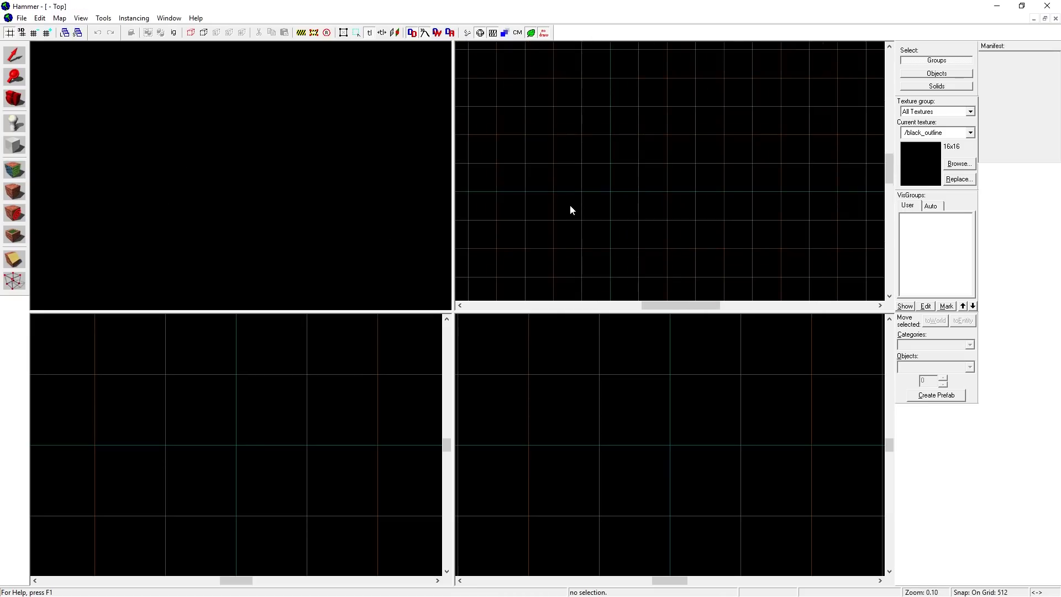
scroll(569, 204, down, 3)
scroll(563, 378, down, 4)
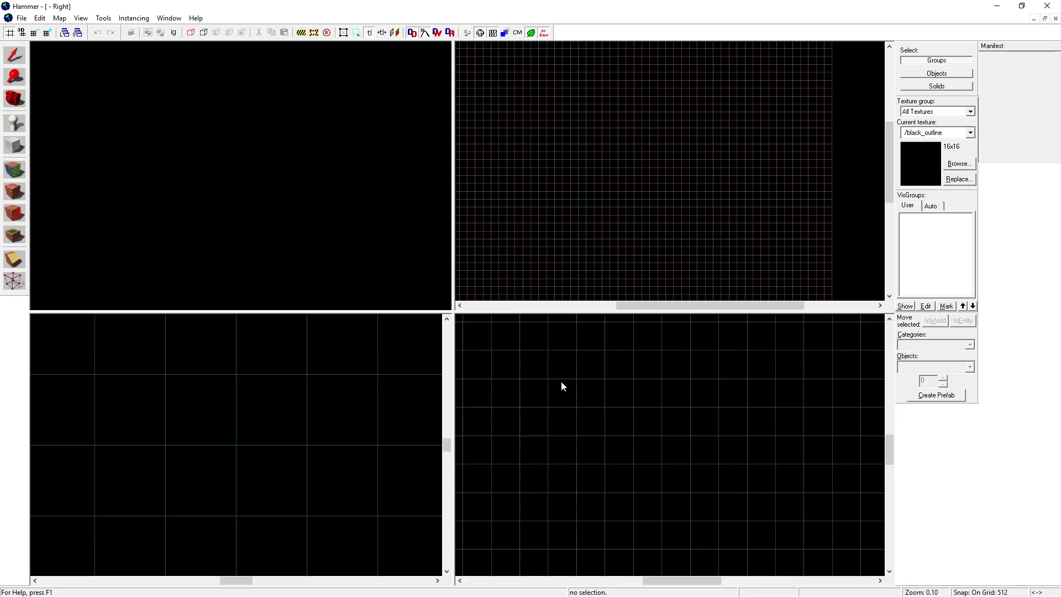
scroll(303, 378, down, 8)
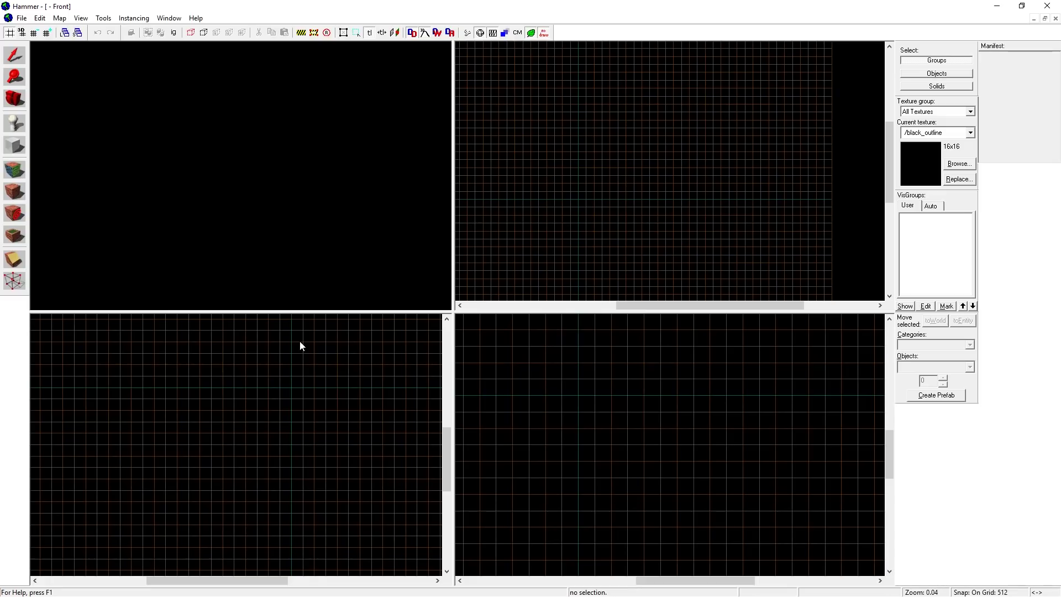
Zoom the side view in and back out with the Magnify tool.
click(13, 58)
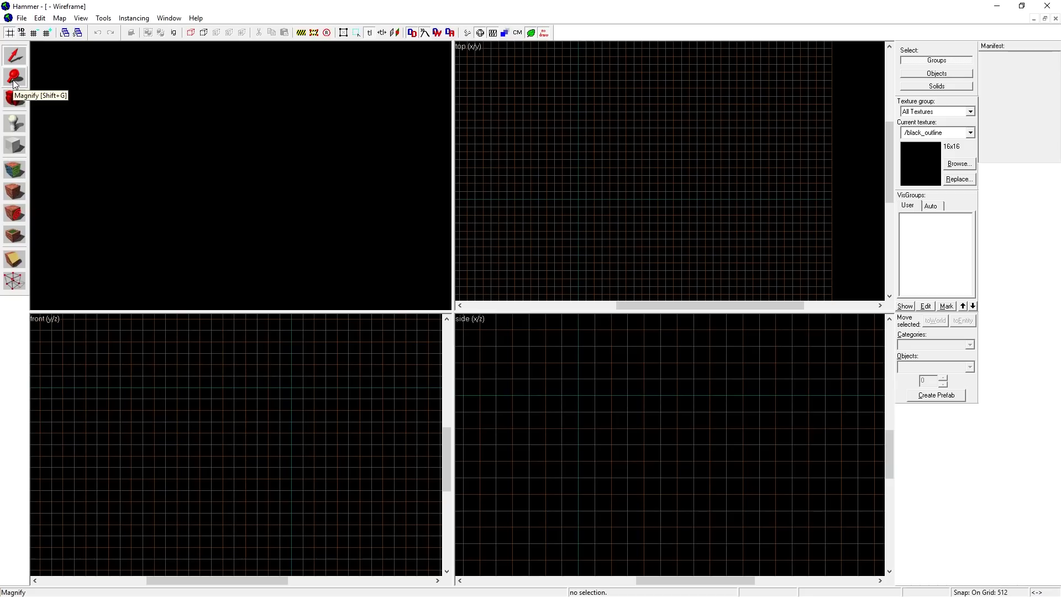
click(14, 78)
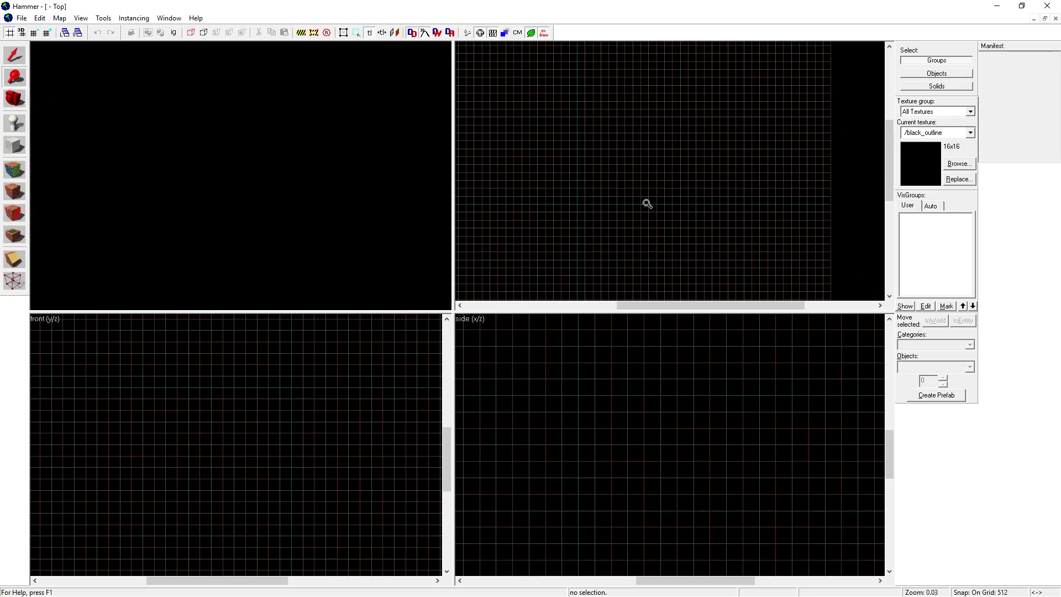
click(614, 413)
click(615, 413)
right_click(608, 414)
right_click(608, 413)
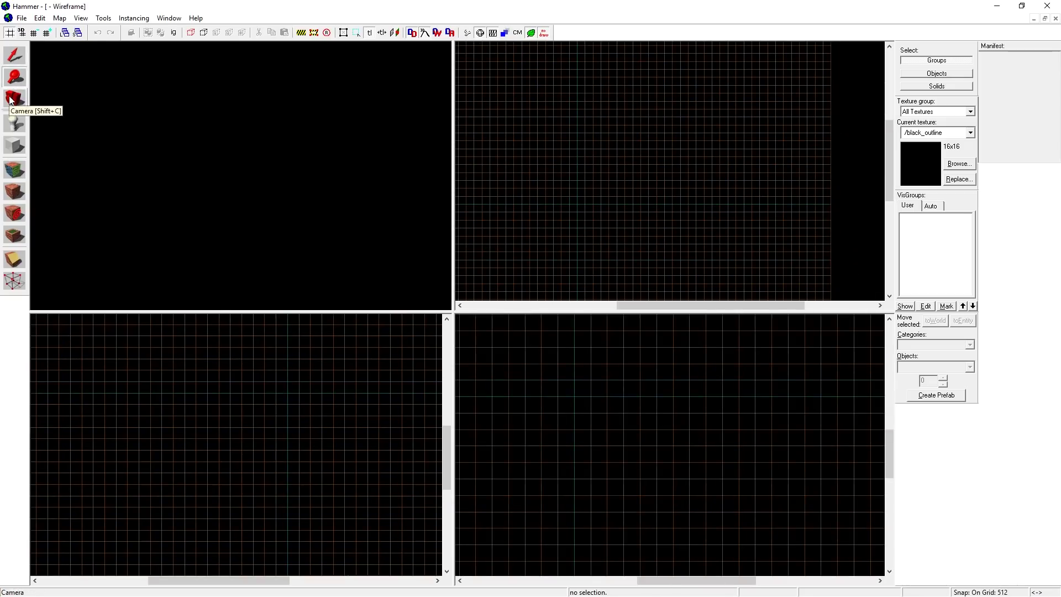
Place a camera in the top view with the Camera tool and look around from it in the 3D view.
click(12, 100)
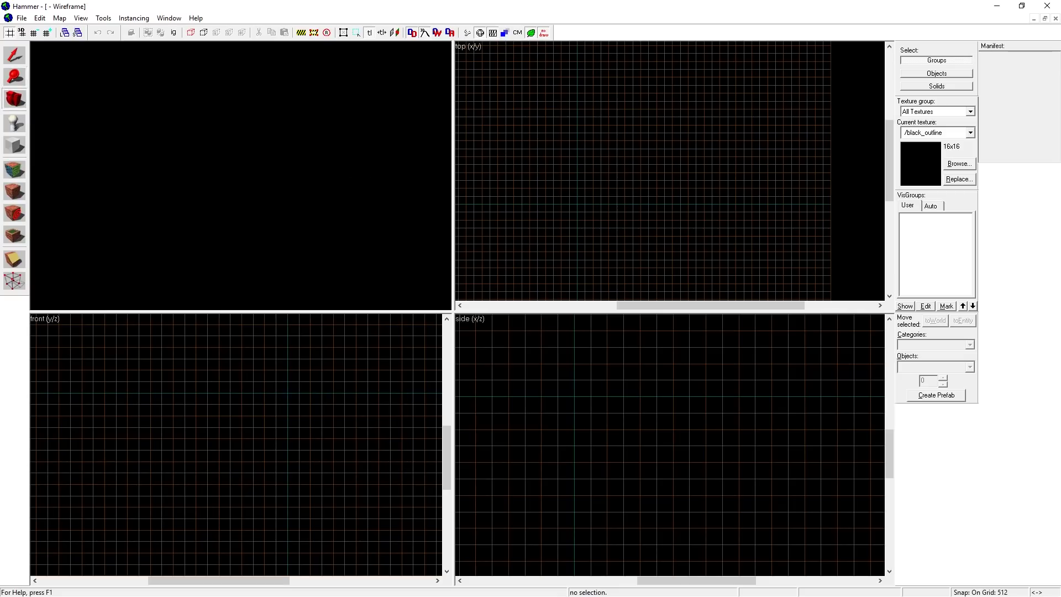
click(241, 176)
shift+click(644, 174)
click(241, 176)
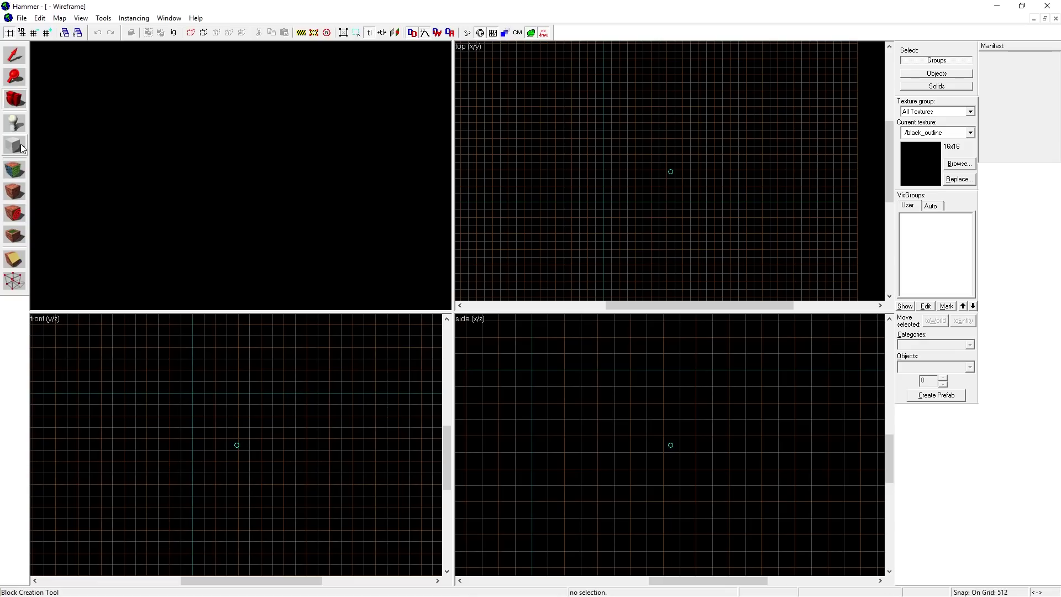
Draw trial block outlines with the Block Creation Tool, ending with one about 14336 by 9216 units in the top view.
click(15, 145)
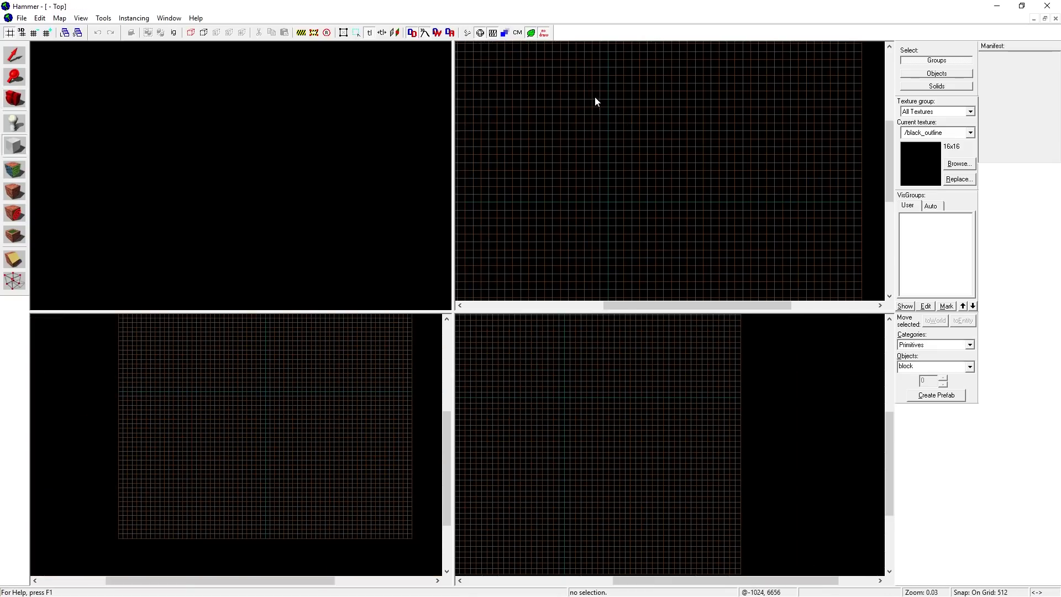
mouse_move(560, 91)
mouse_down()
mouse_move(632, 178)
mouse_move(767, 203)
mouse_up()
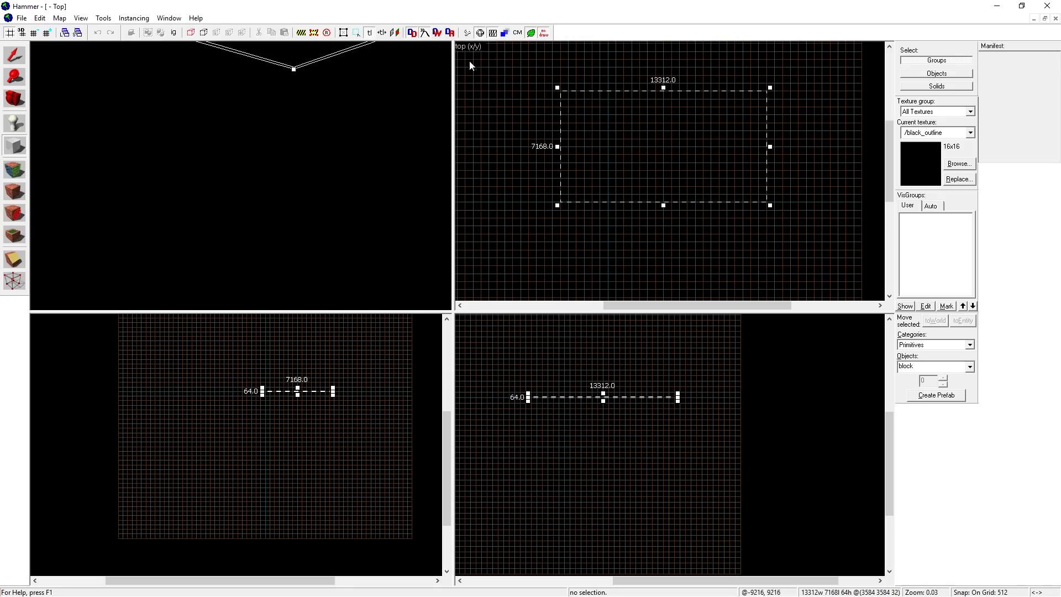
scroll(598, 417, down, 2)
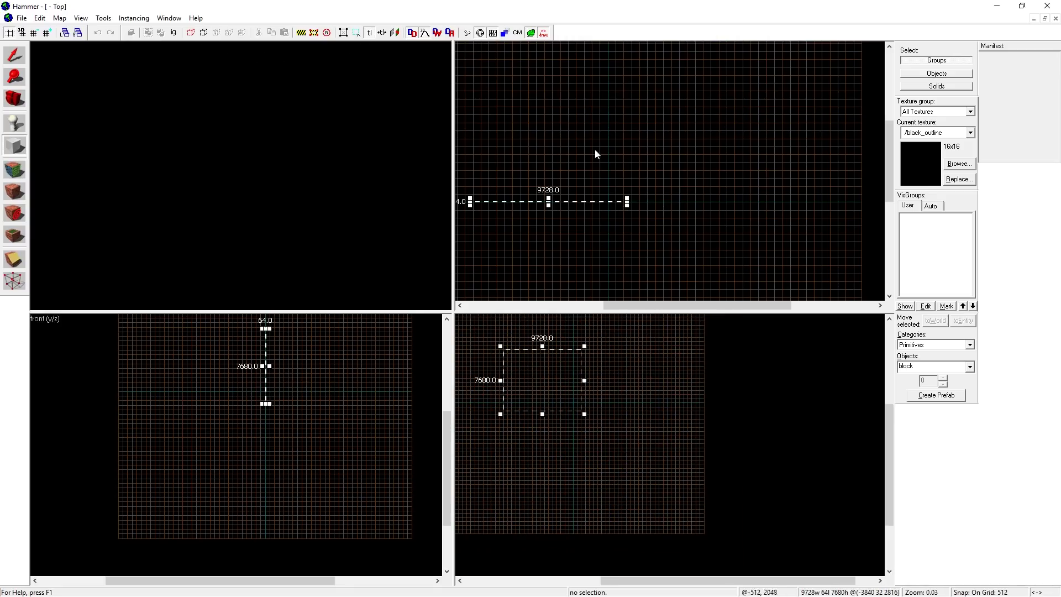
drag(584, 123, 666, 251)
drag(536, 107, 689, 235)
mouse_move(568, 60)
mouse_down()
mouse_move(582, 90)
mouse_move(744, 228)
mouse_up()
mouse_move(512, 123)
mouse_down()
mouse_move(536, 150)
mouse_move(751, 258)
mouse_up()
mouse_move(529, 99)
mouse_down()
mouse_move(690, 214)
mouse_move(753, 244)
mouse_up()
Stretch the block outline in the side view to a height of about 5120 units.
right_click(651, 169)
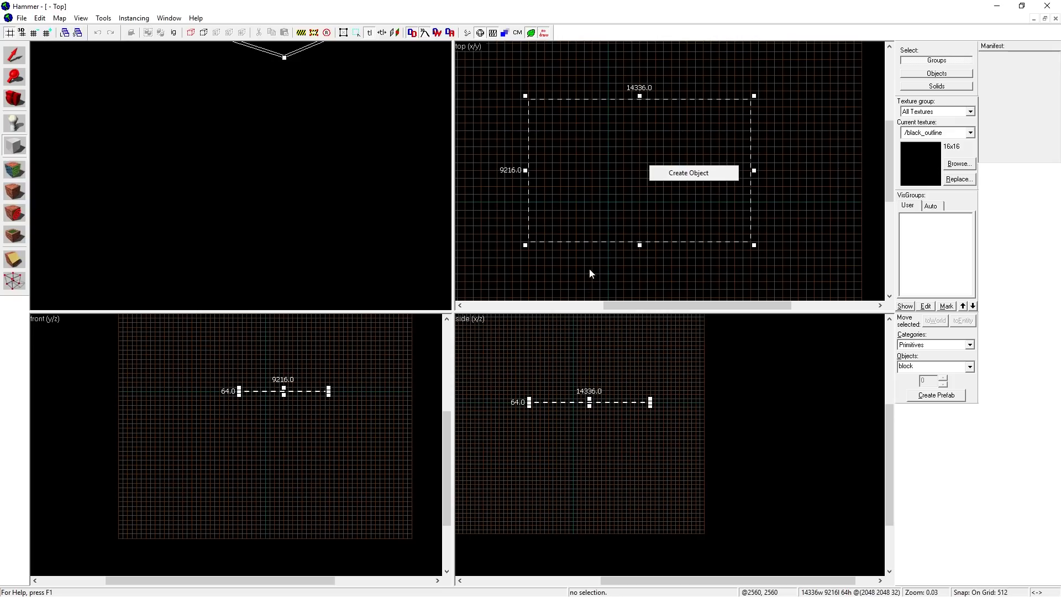
click(589, 403)
drag(589, 403, 588, 362)
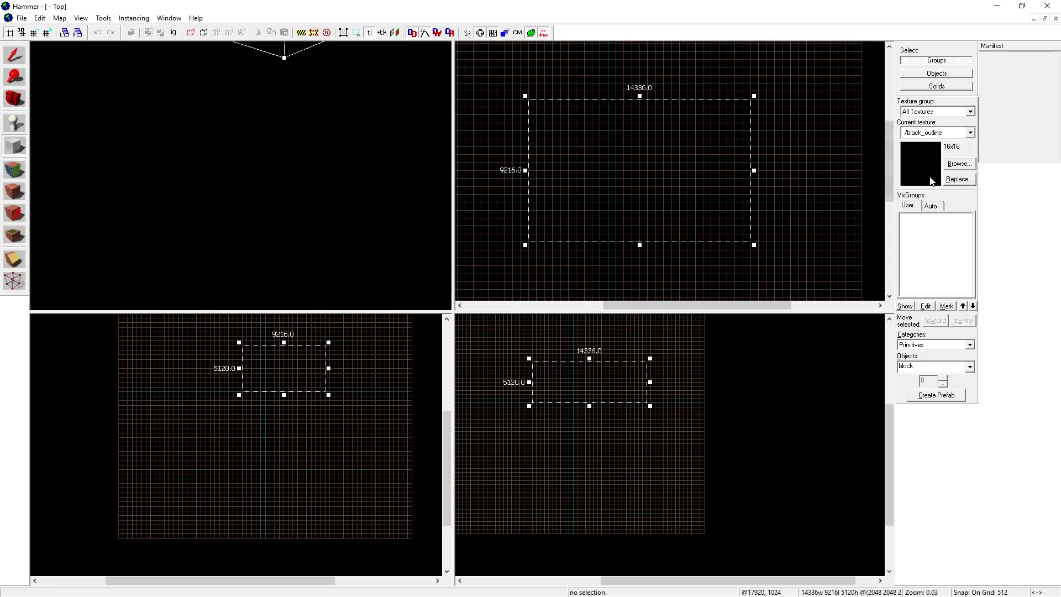
Choose the /orange texture and create the solid block from the drawn outline.
click(930, 133)
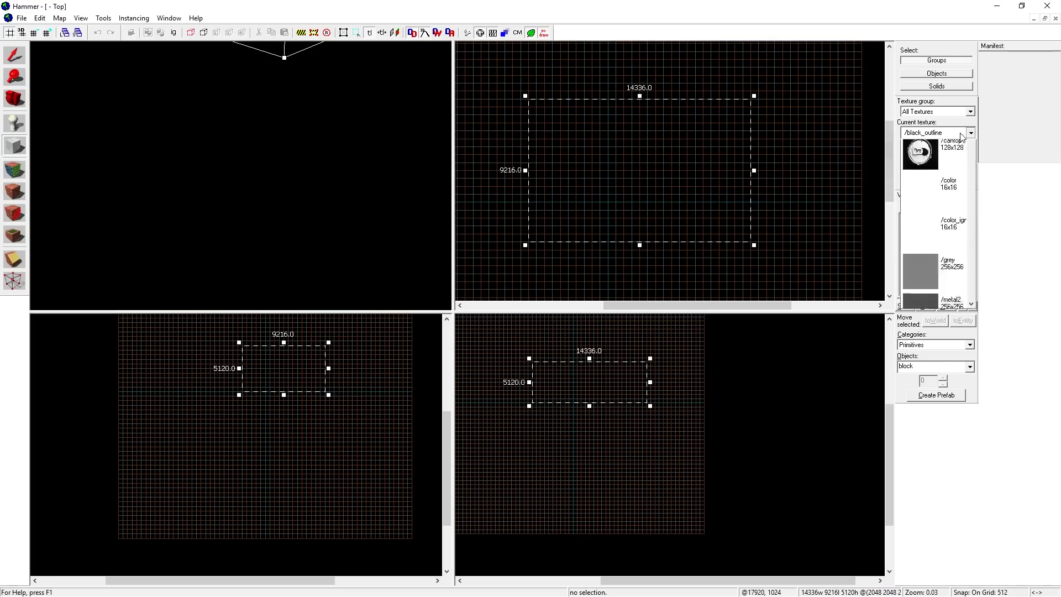
scroll(943, 270, down, 4)
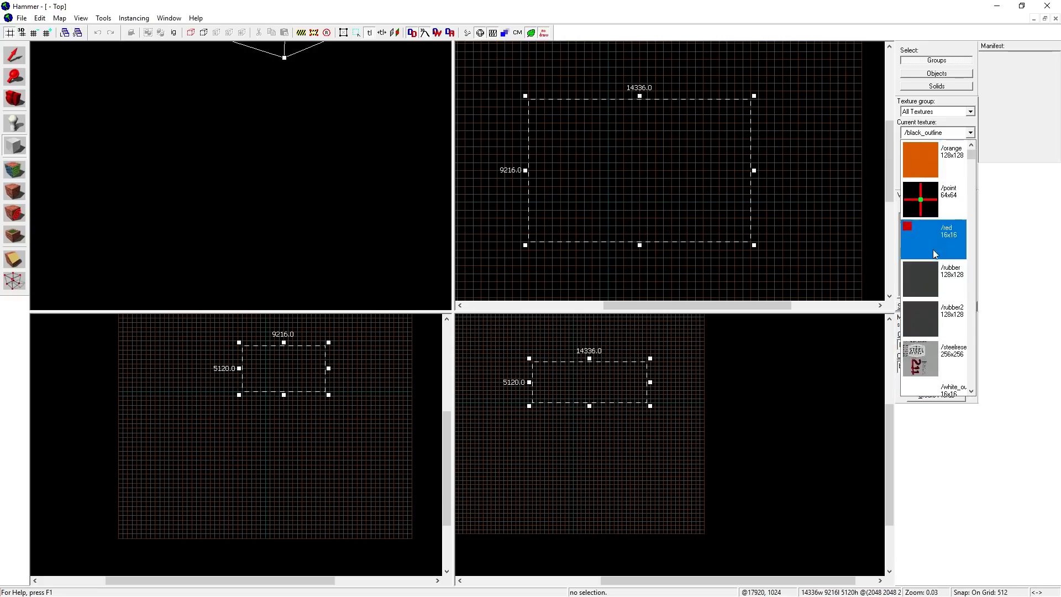
scroll(940, 279, up, 1)
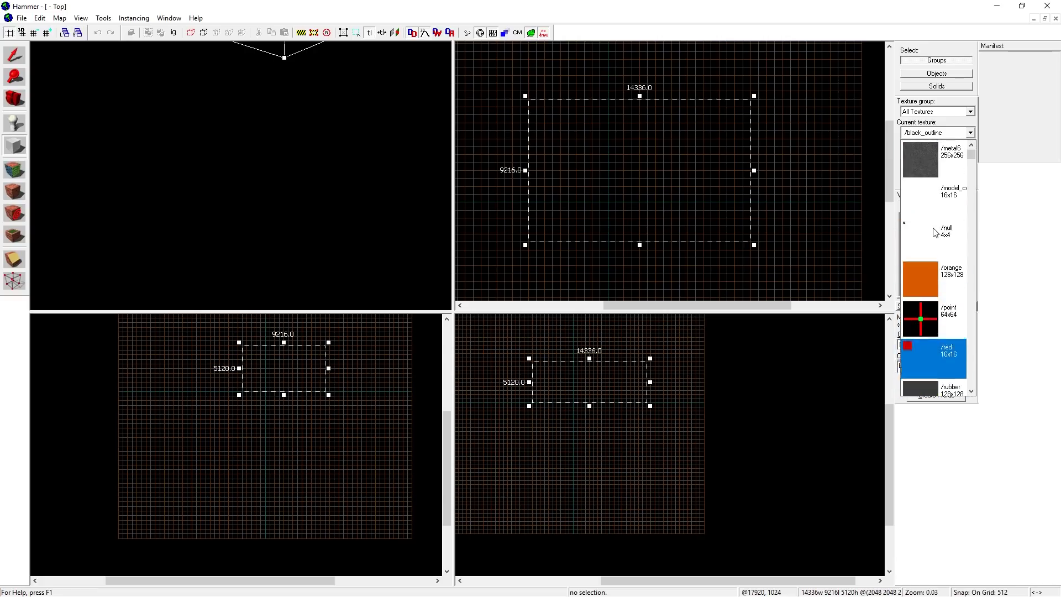
click(933, 279)
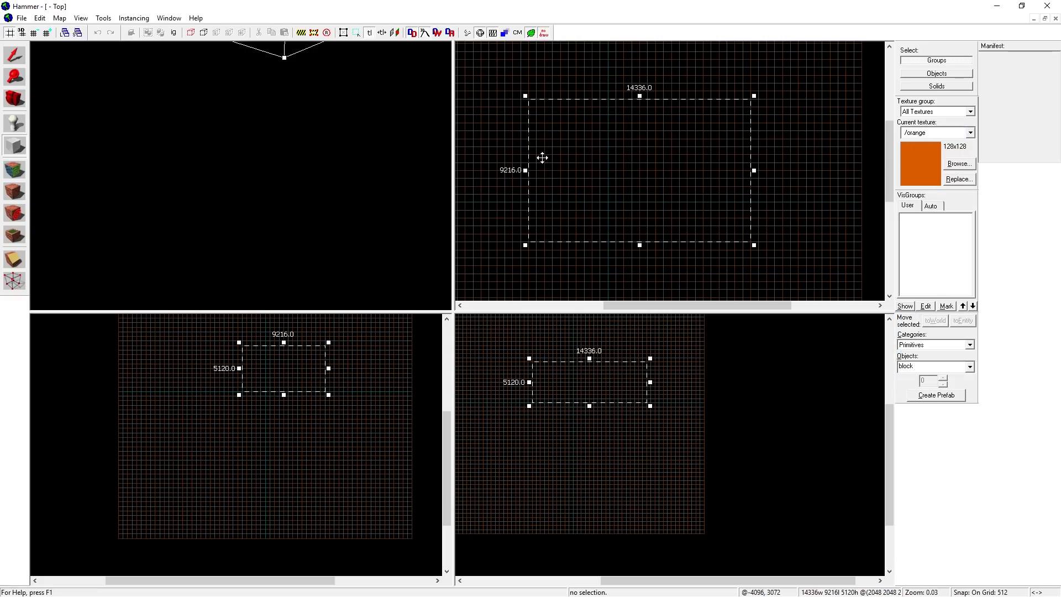
right_click(589, 161)
click(612, 173)
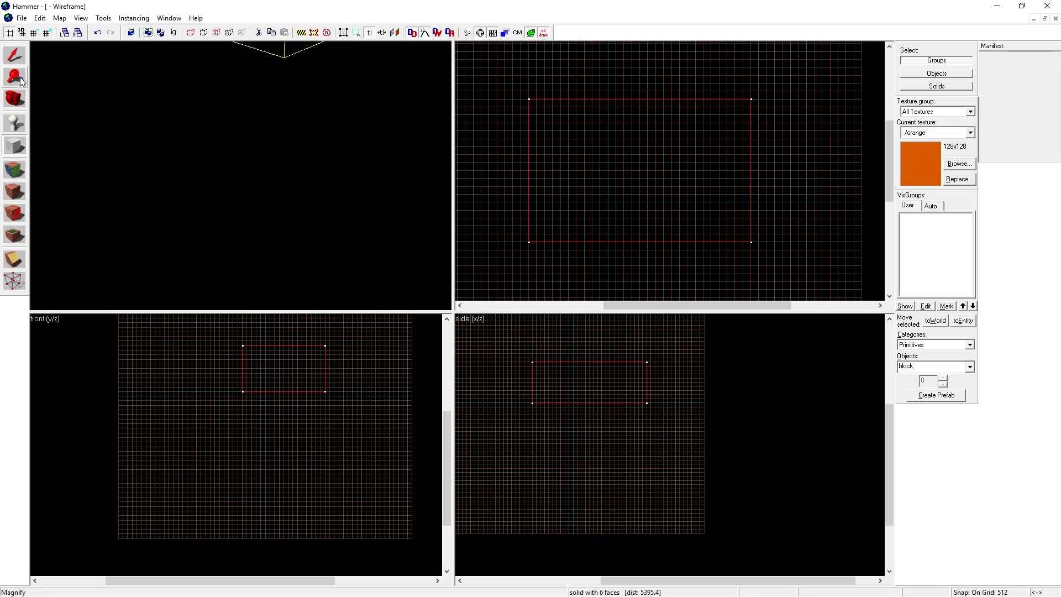
Fly the camera around the wireframe block in the 3D view to examine its shape.
click(14, 100)
drag(228, 207, 241, 176)
key(w)
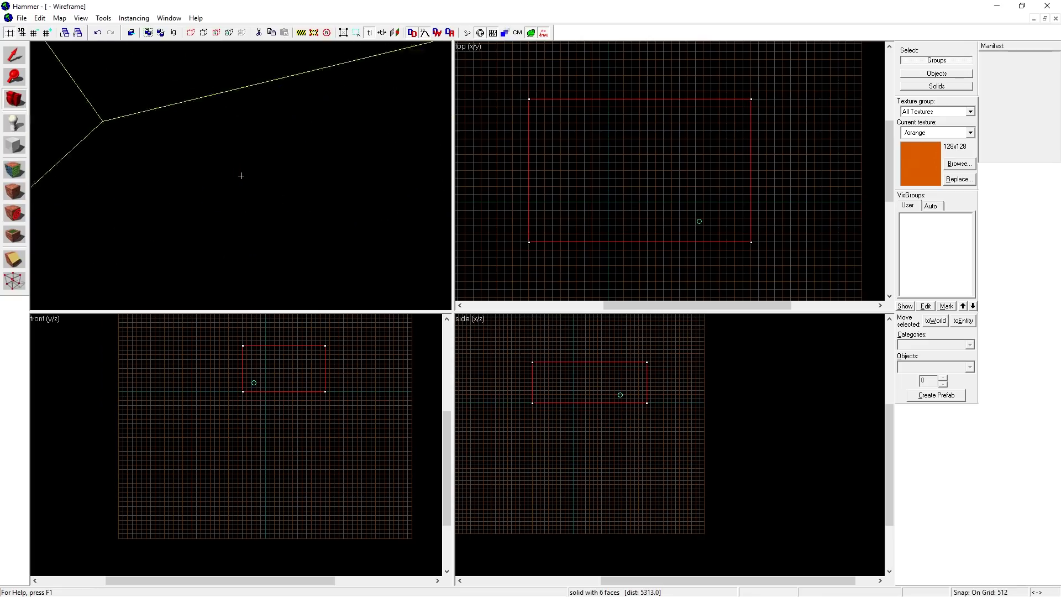
key(w)
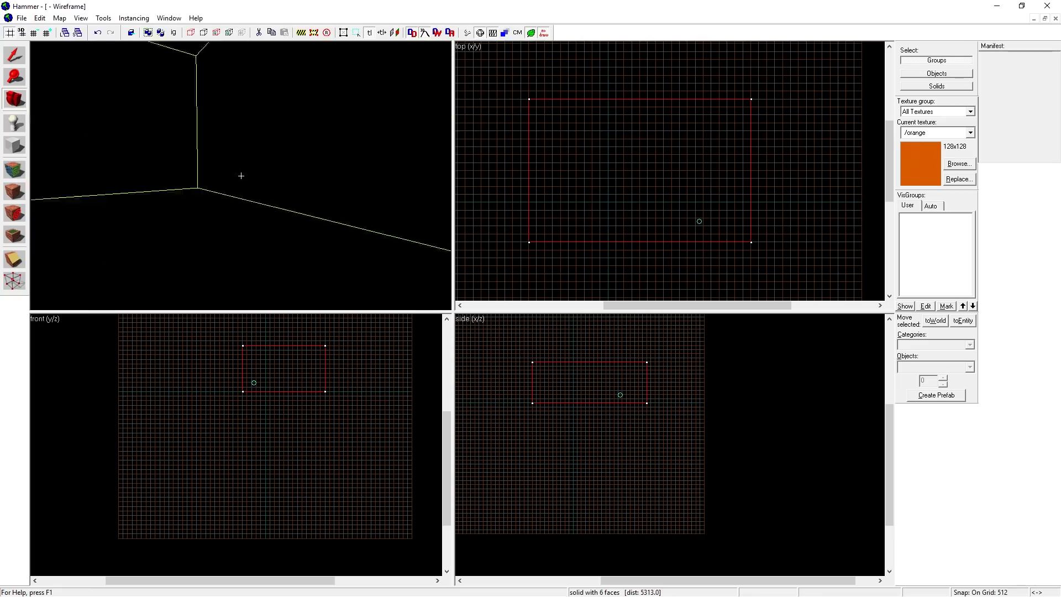
key(w)
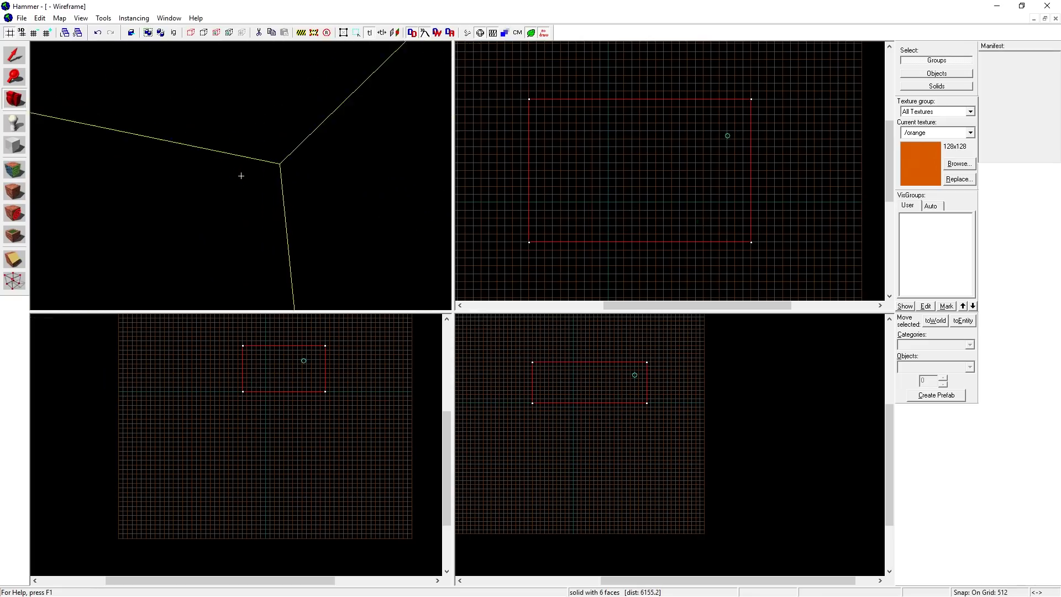
drag(240, 175, 241, 176)
key(Left)
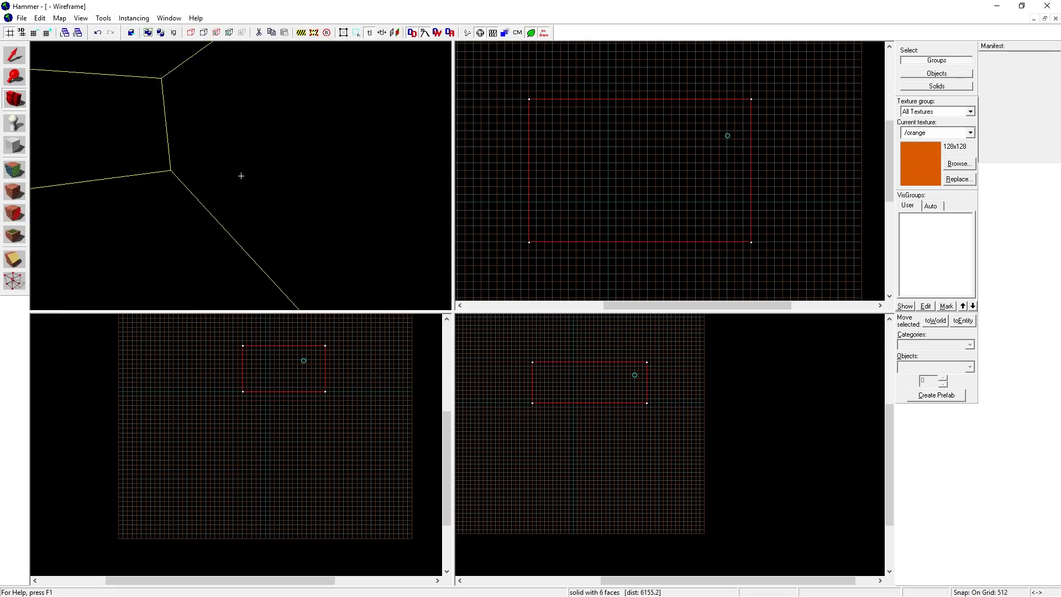
key(w)
key(z)
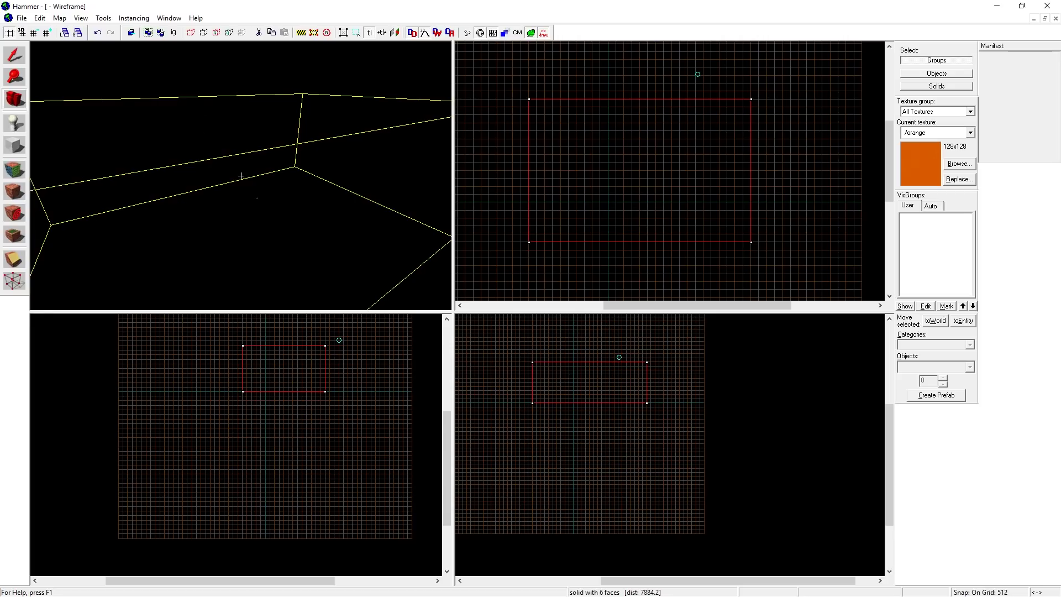
Set the 3D view to 3D Textured Polygons and look around the orange block.
click(81, 18)
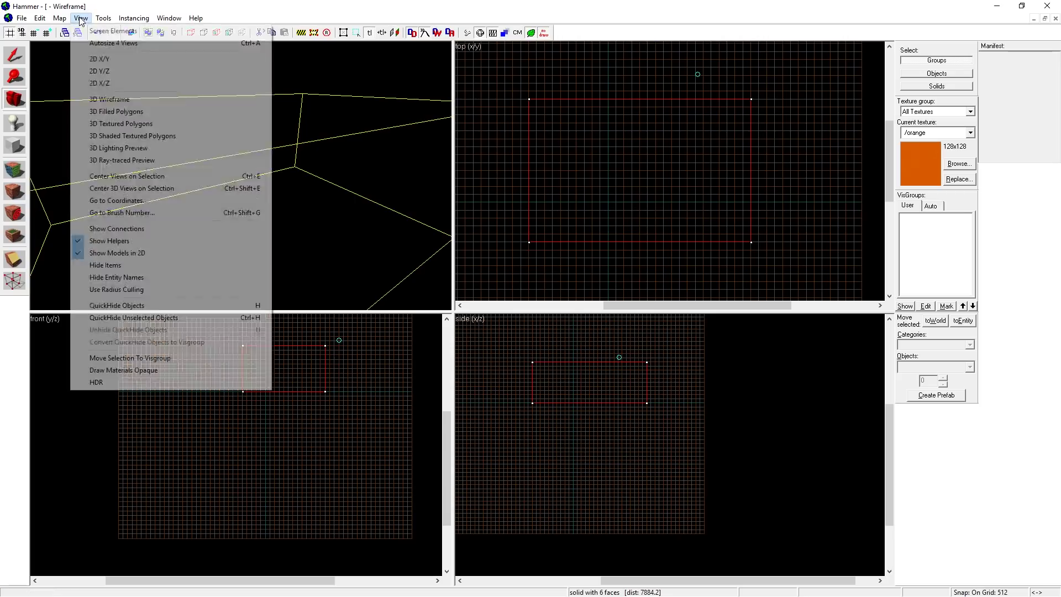
click(134, 124)
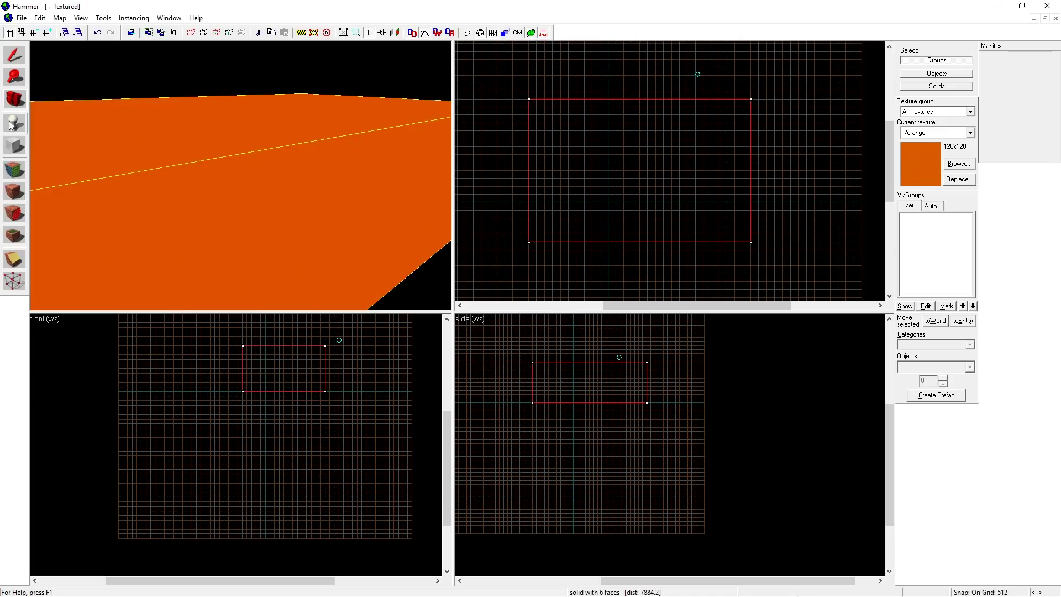
drag(241, 176, 246, 160)
key(z)
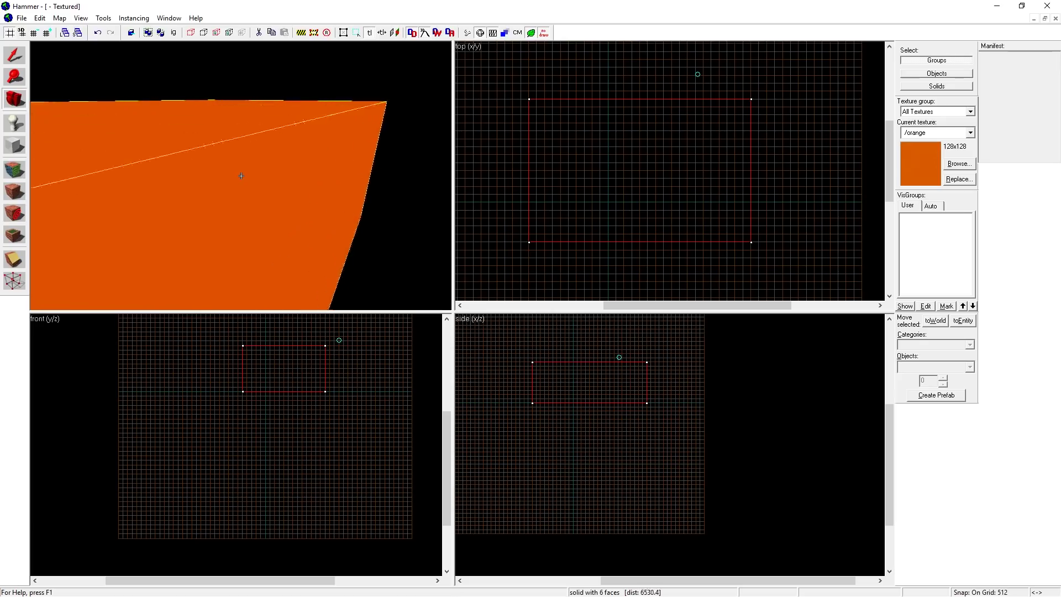
key(z)
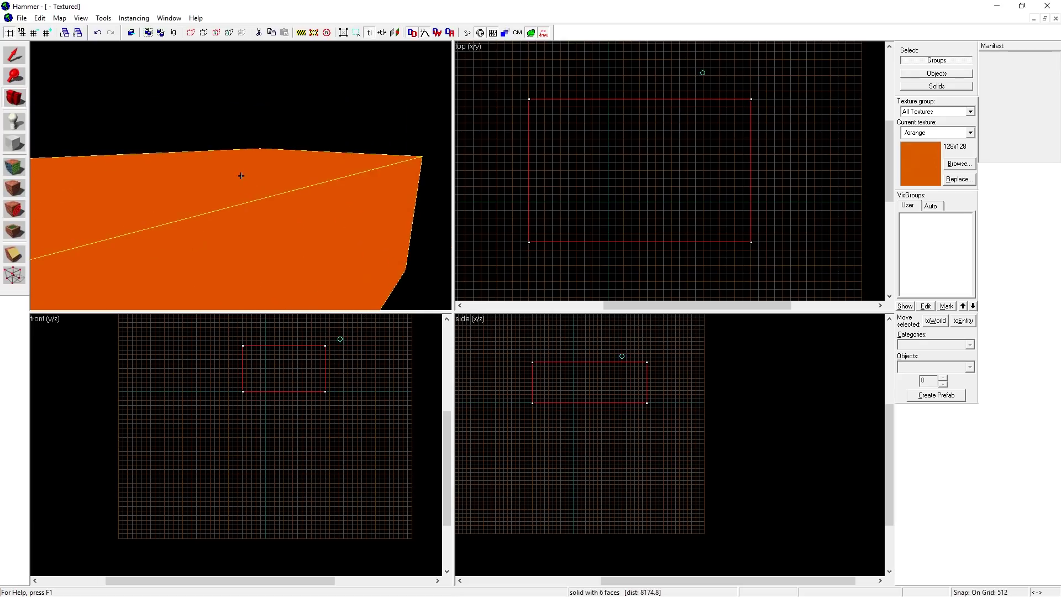
key(w)
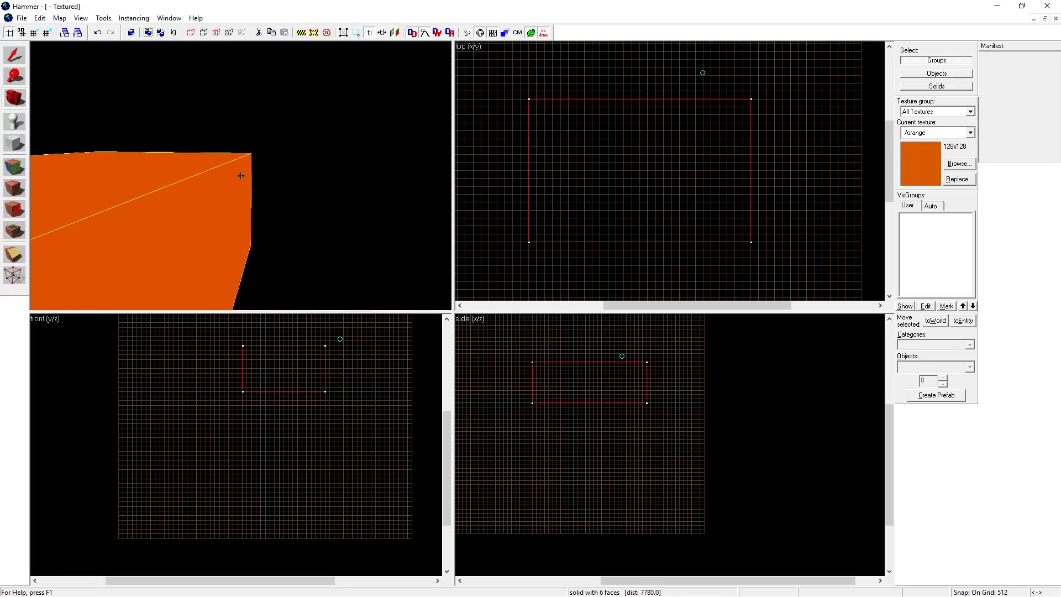
key(z)
Filter the texture browser for dev, choose dev/dev_measuregeneric01 and apply it to the block.
click(959, 163)
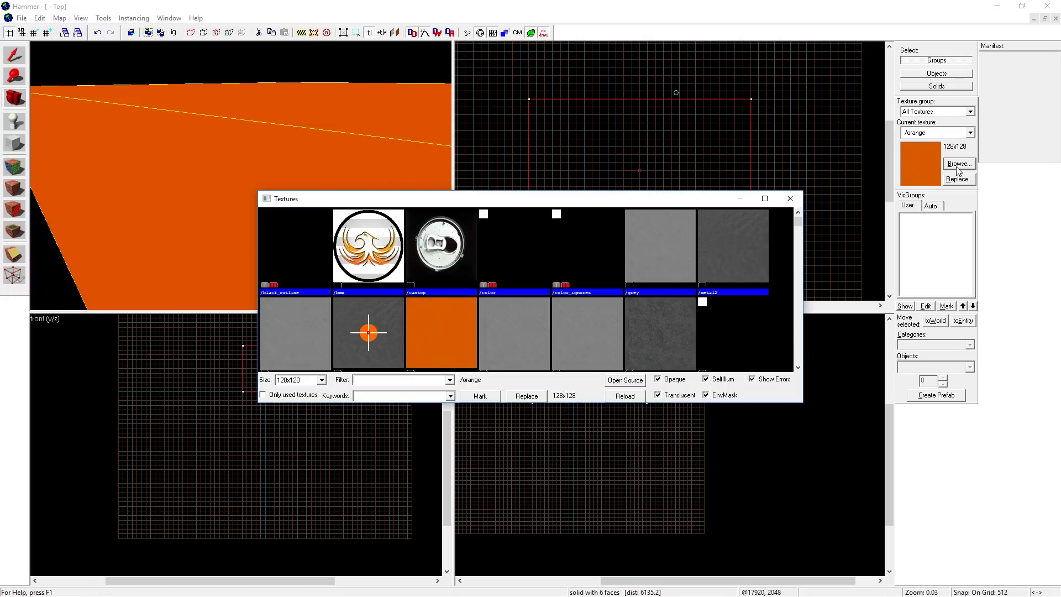
double_click(605, 200)
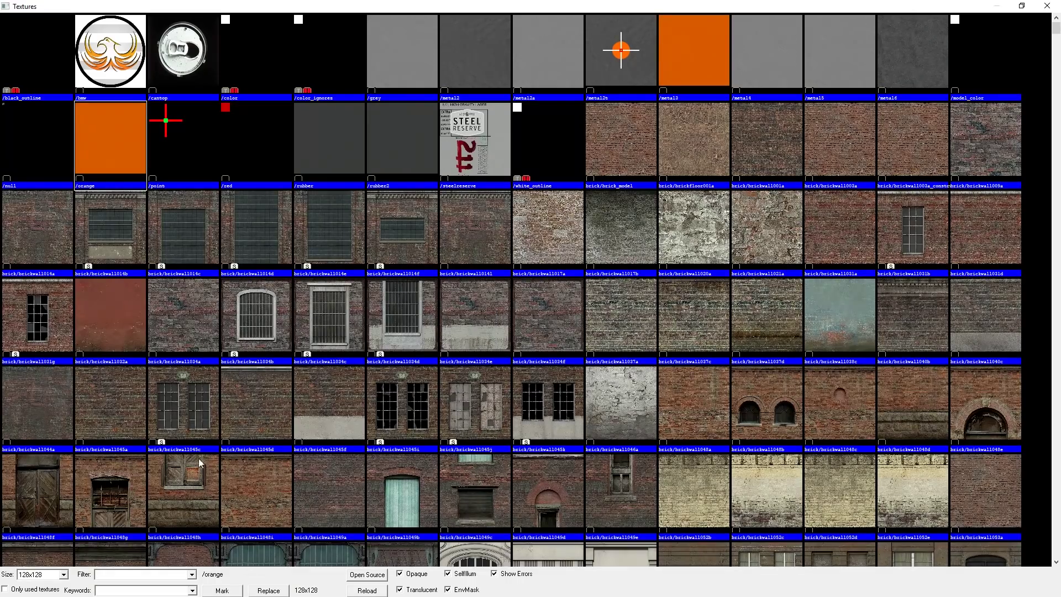
scroll(913, 245, down, 5)
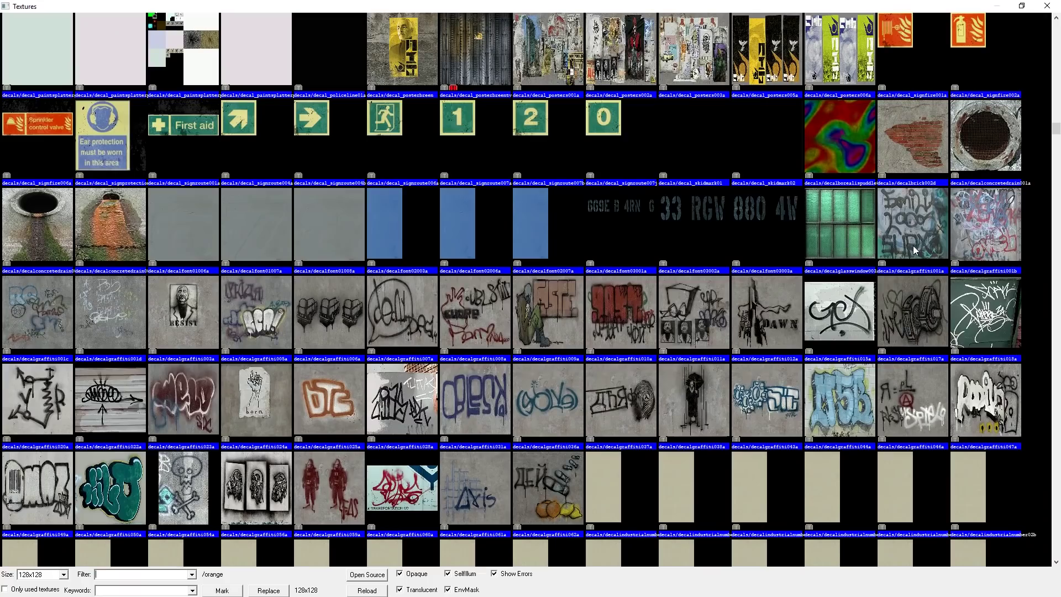
click(169, 574)
text(wate)
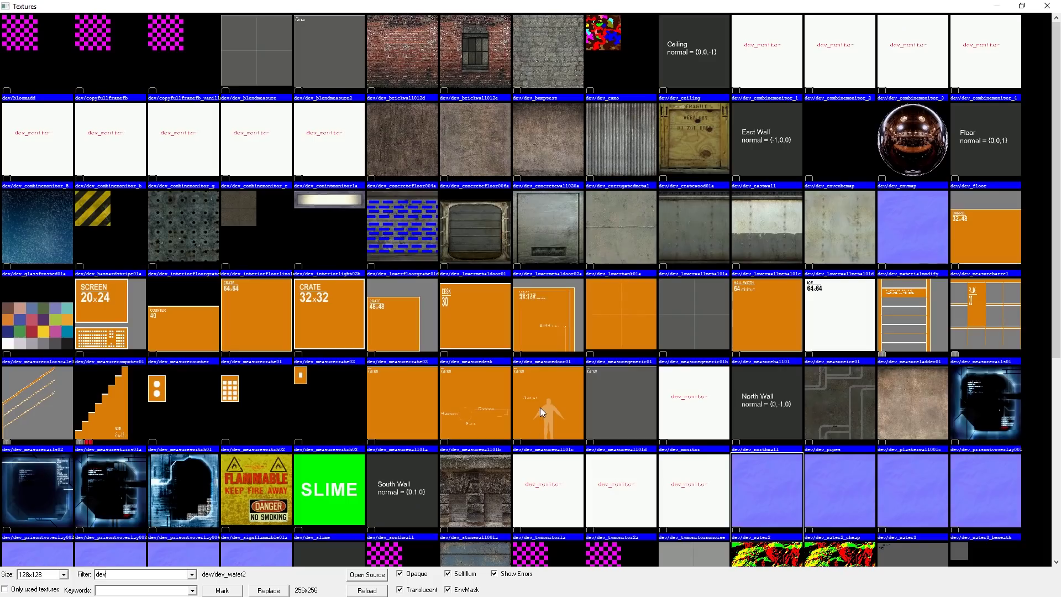
click(617, 307)
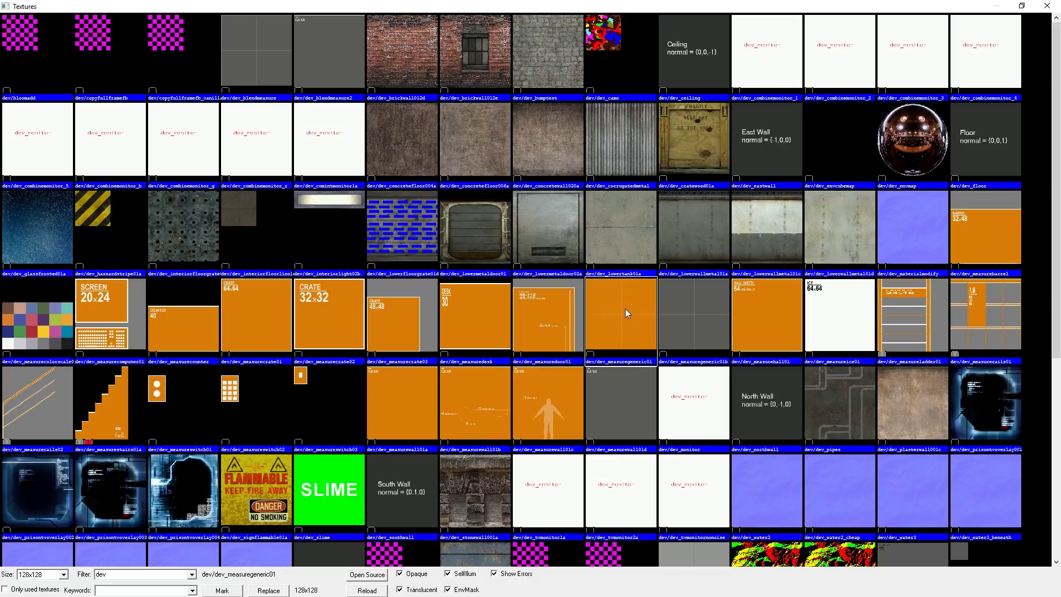
double_click(625, 309)
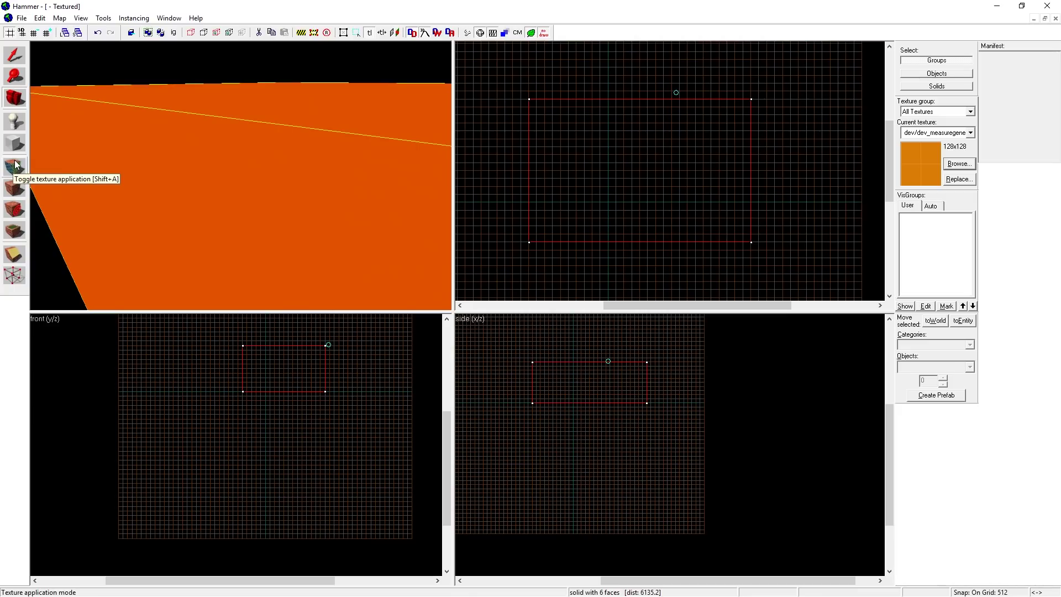
click(15, 191)
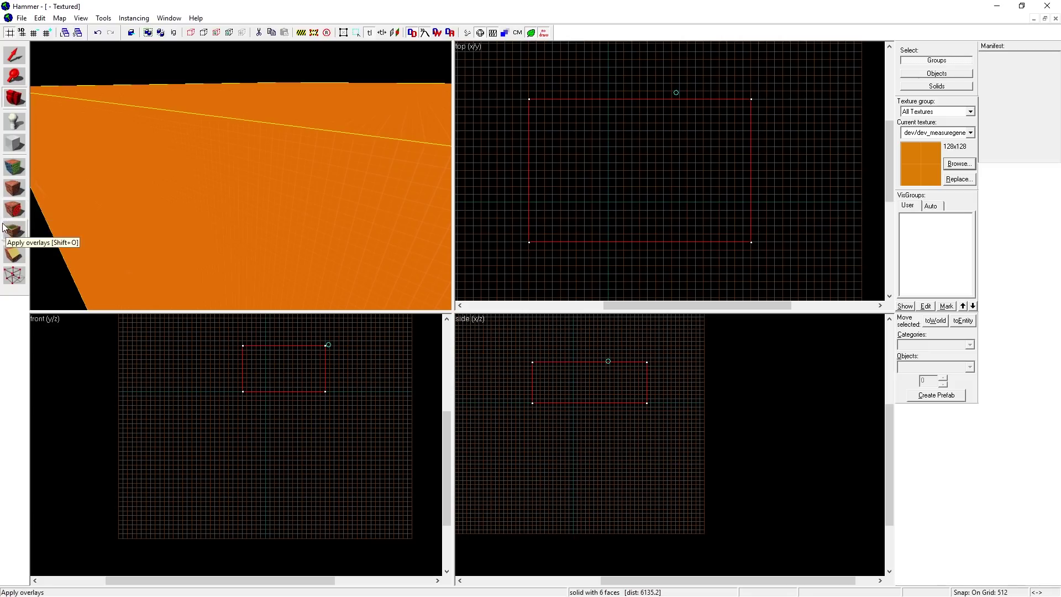
Try skewing the block in the top view and raising one corner in the side view with vertex manipulation, and undo the changes.
click(15, 279)
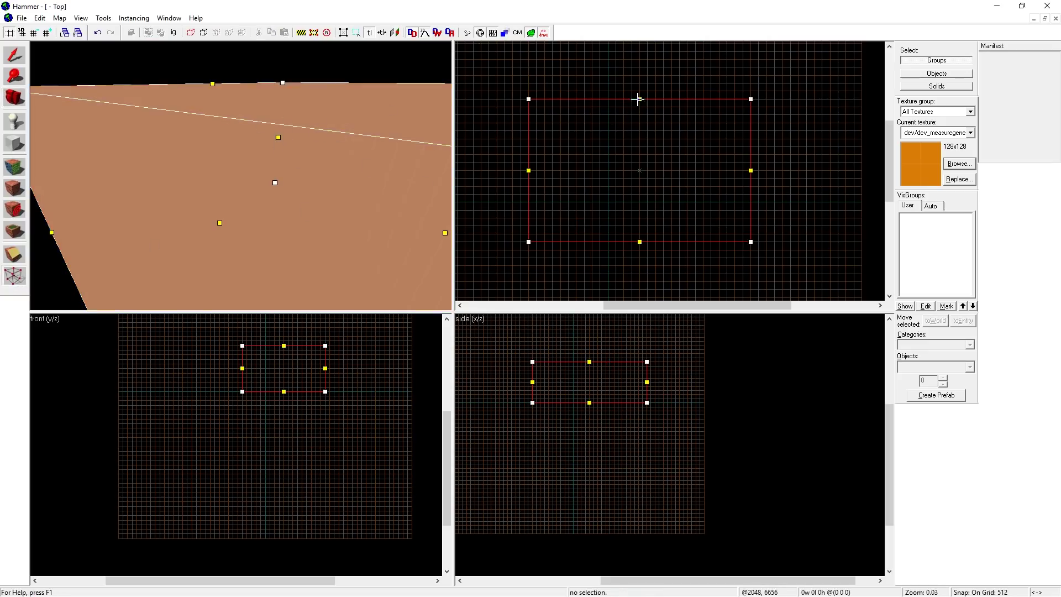
drag(638, 99, 682, 101)
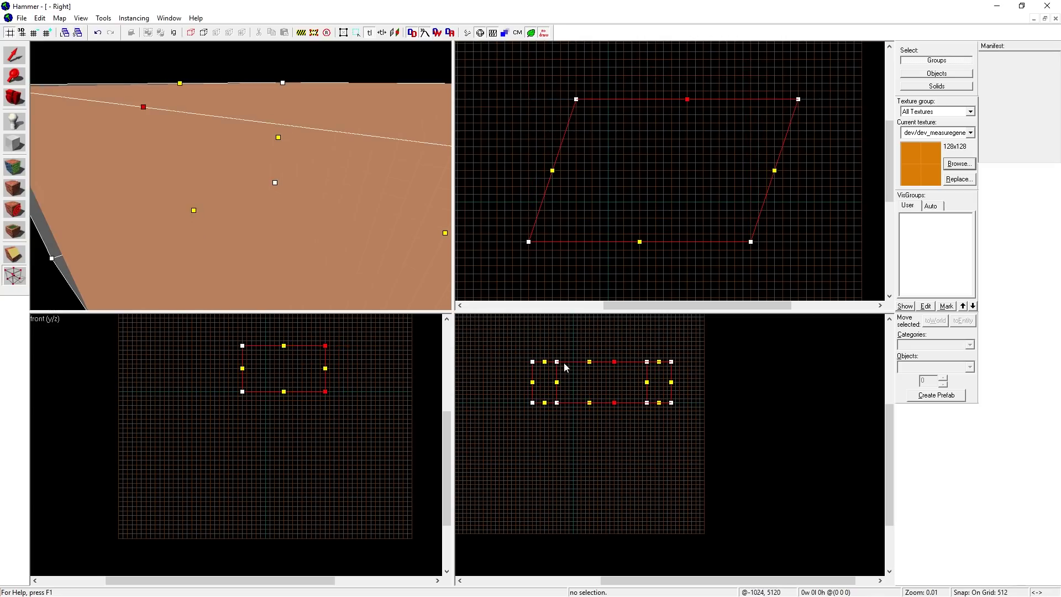
drag(556, 362, 556, 337)
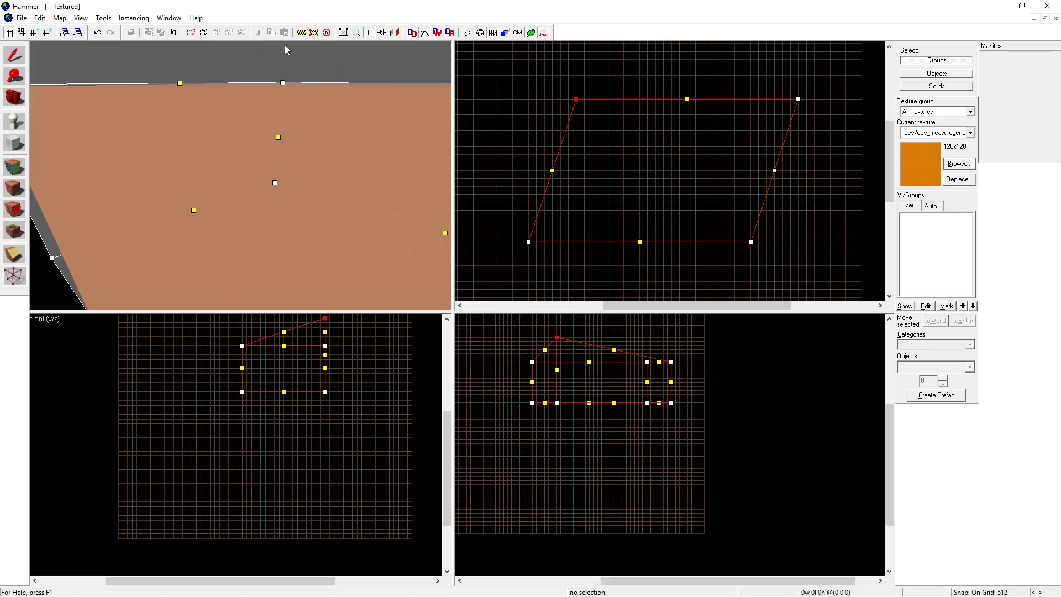
click(40, 18)
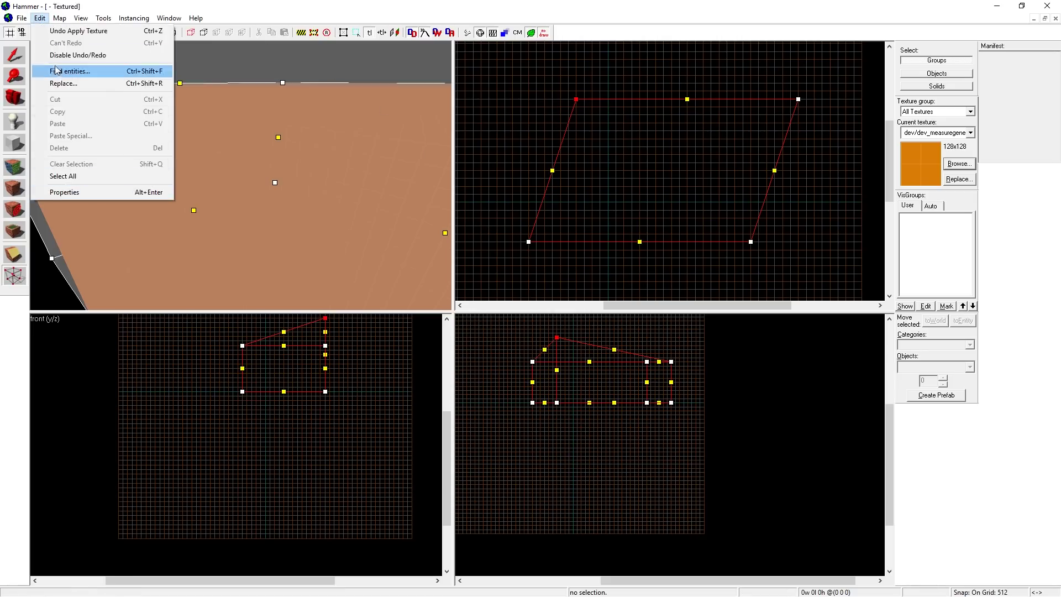
click(67, 31)
Position the info_player_start placement marker at the block's centre in the top view and raise it to mid-height in the side view.
scroll(713, 205, up, 3)
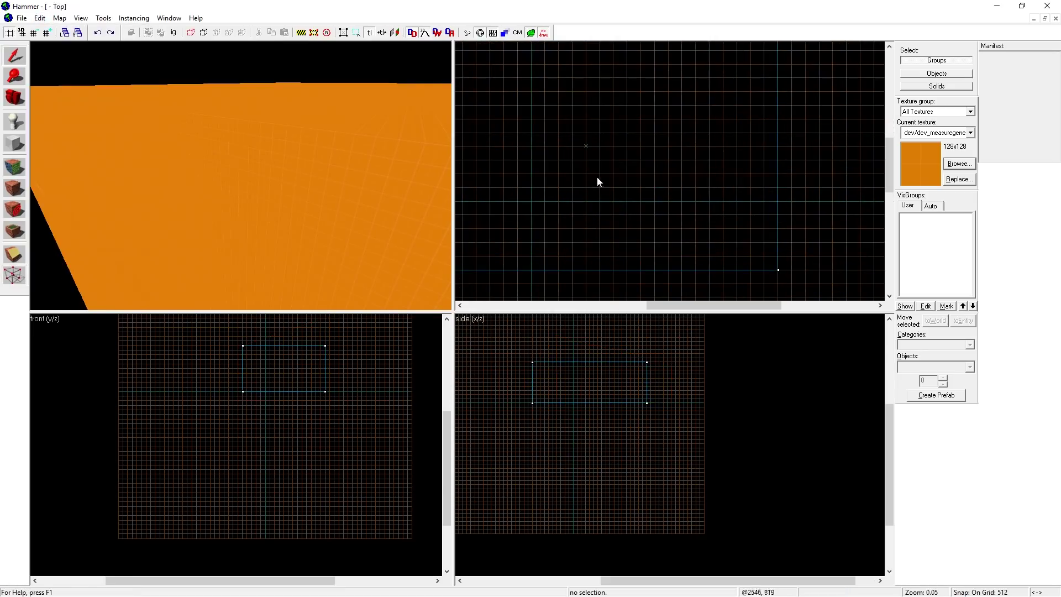
scroll(589, 151, up, 5)
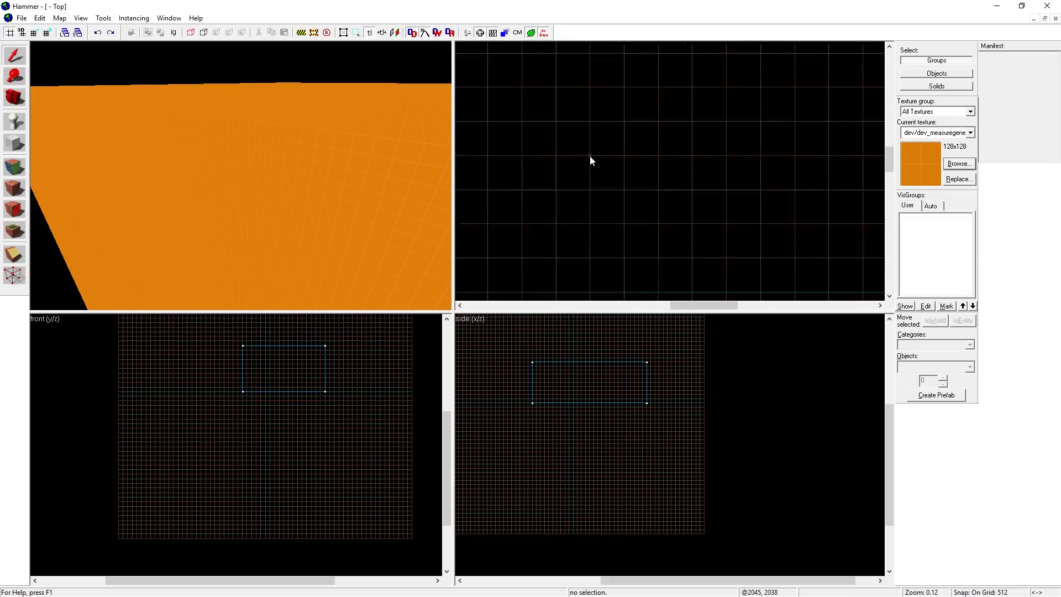
click(14, 121)
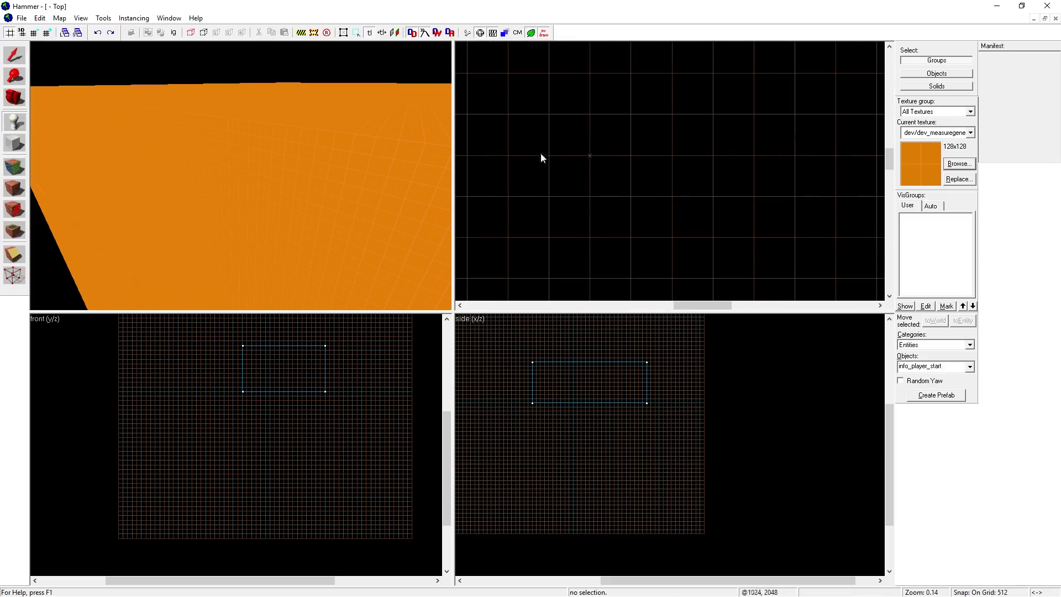
click(589, 156)
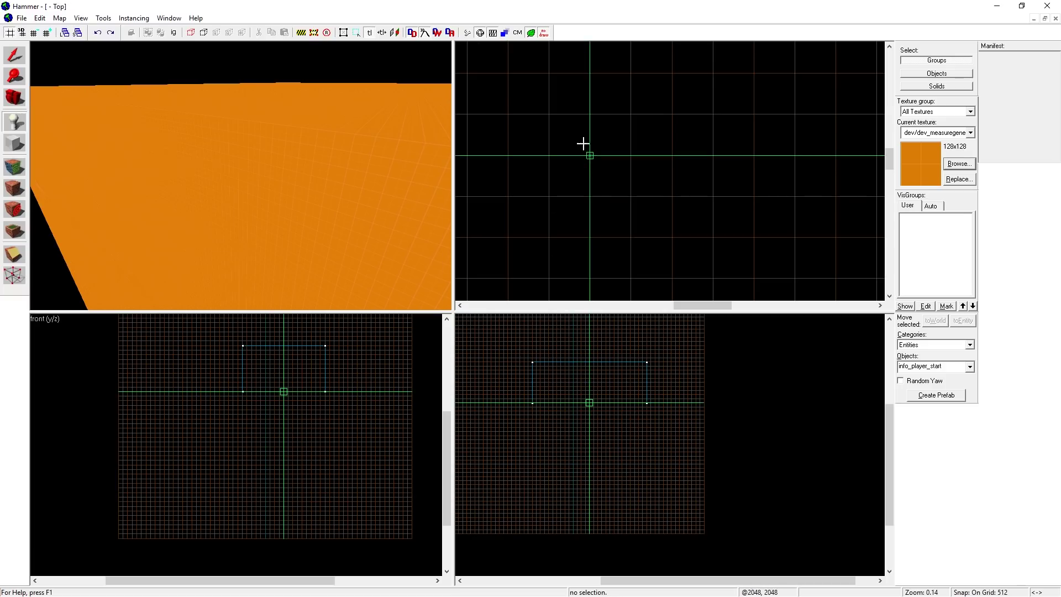
scroll(604, 173, down, 9)
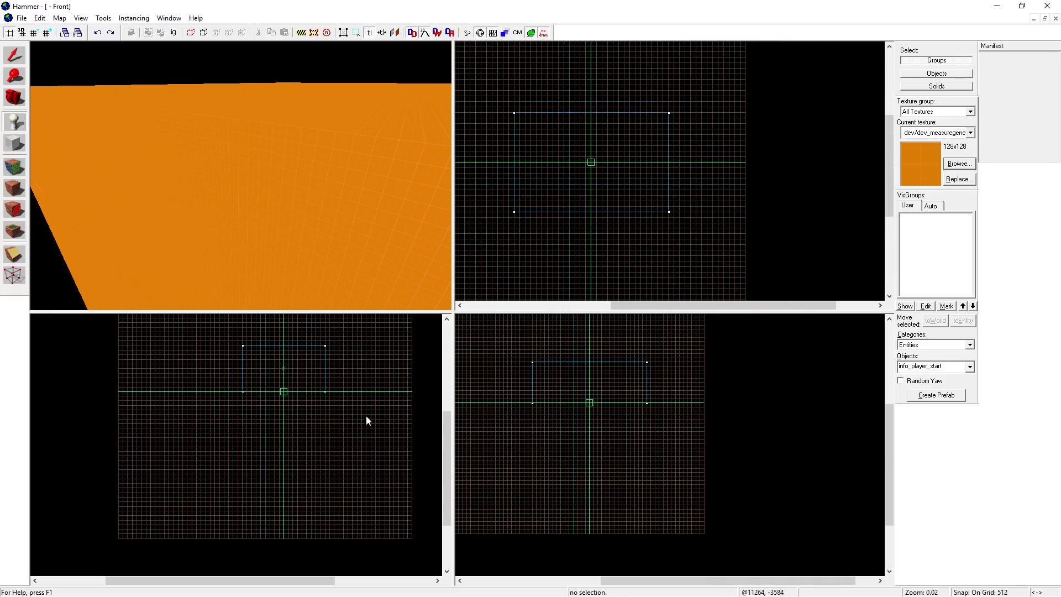
scroll(591, 410, up, 2)
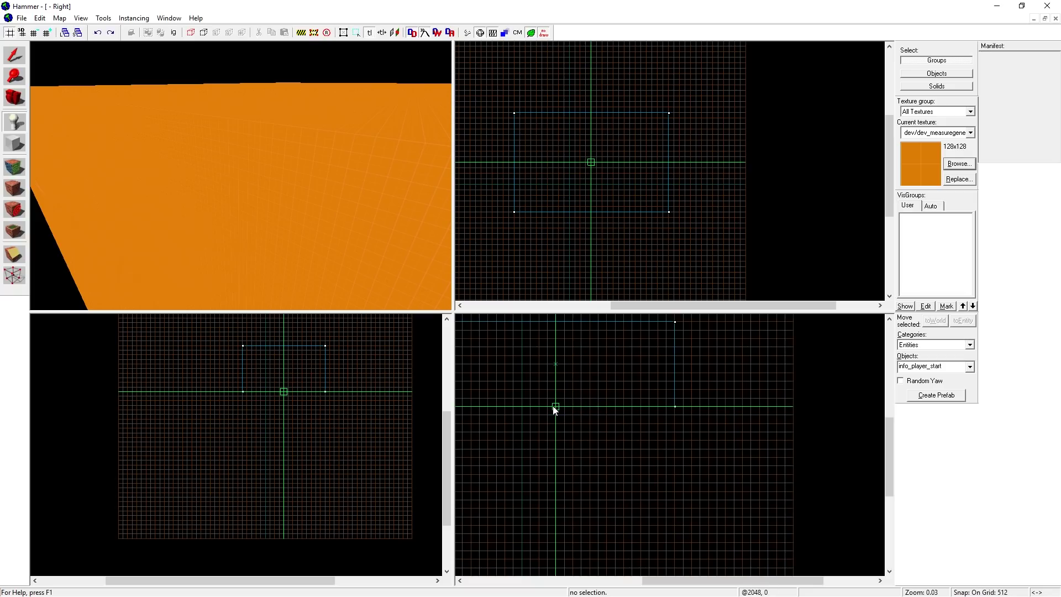
drag(555, 409, 556, 363)
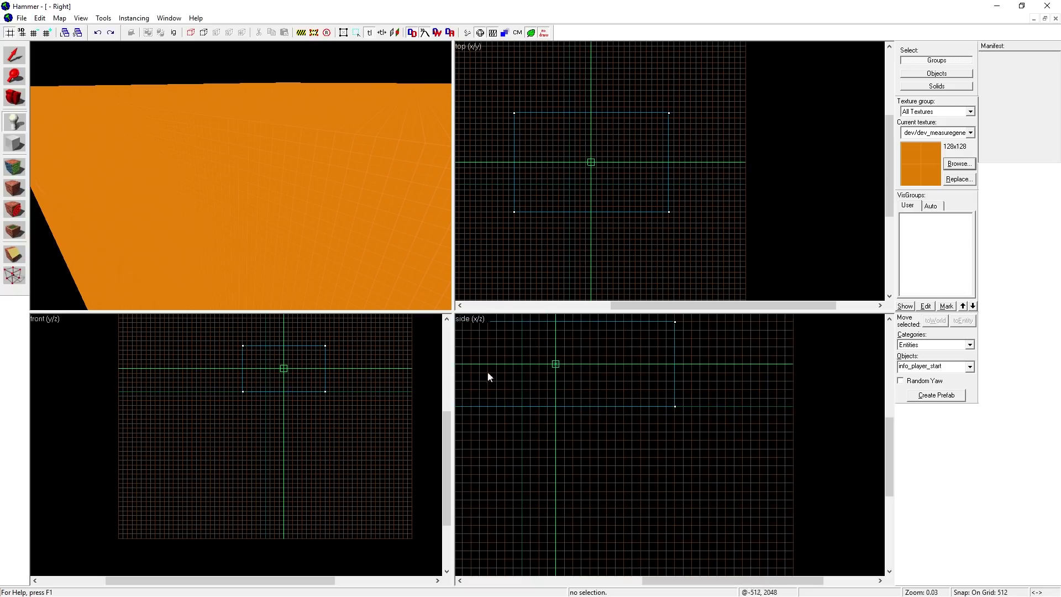
Create the info_player_start entity at the marked position inside the block.
scroll(241, 366, up, 3)
scroll(374, 356, up, 3)
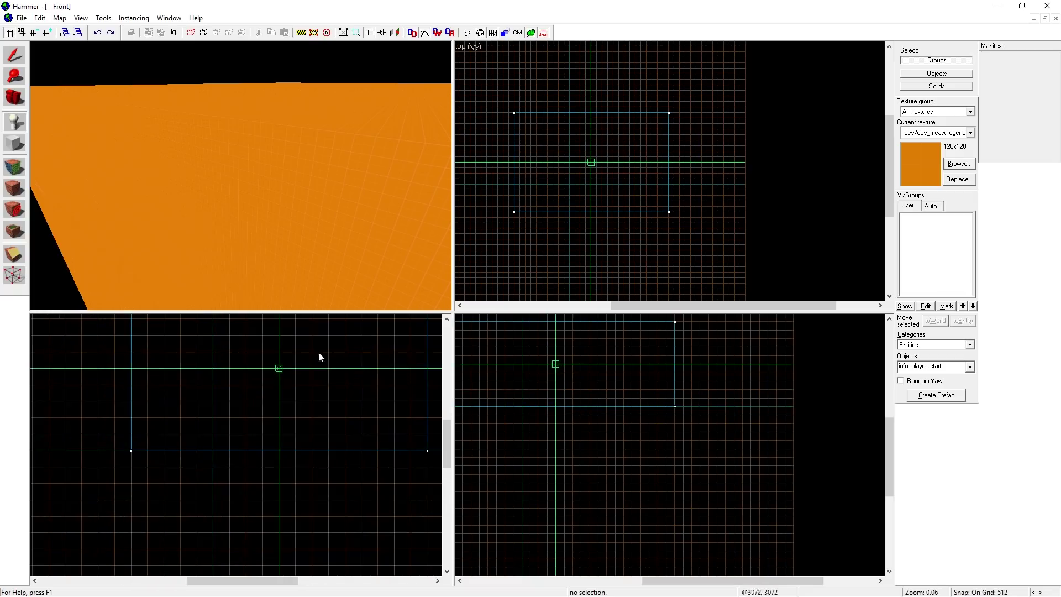
scroll(265, 357, down, 3)
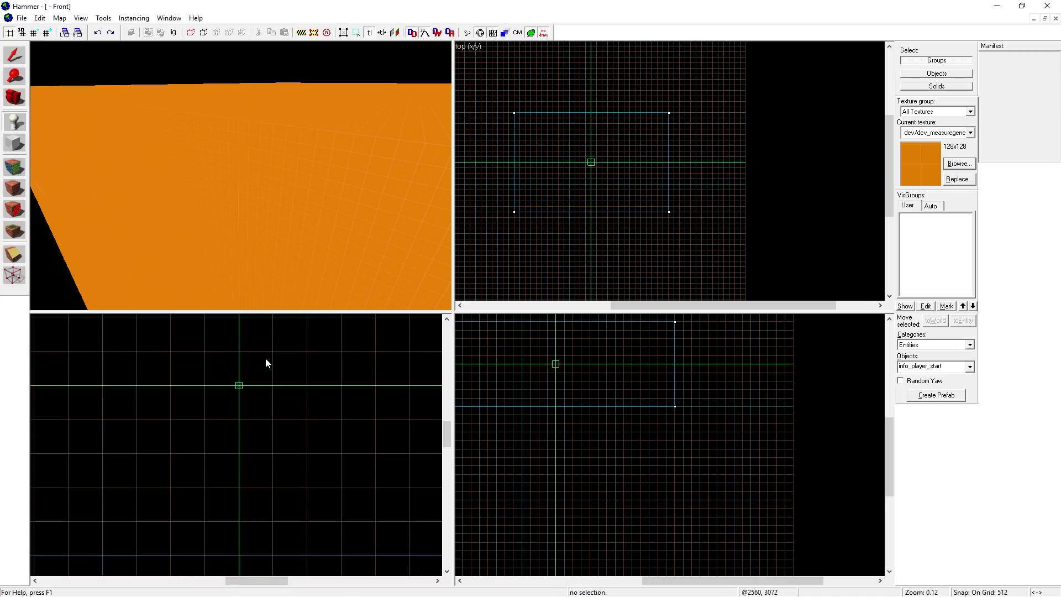
right_click(554, 364)
click(580, 373)
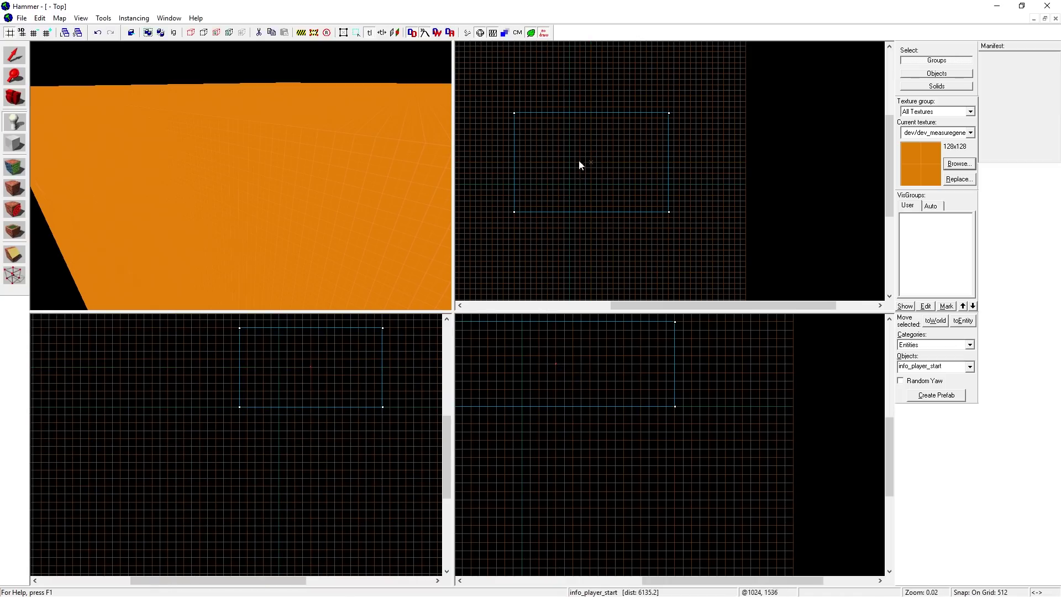
scroll(580, 164, up, 8)
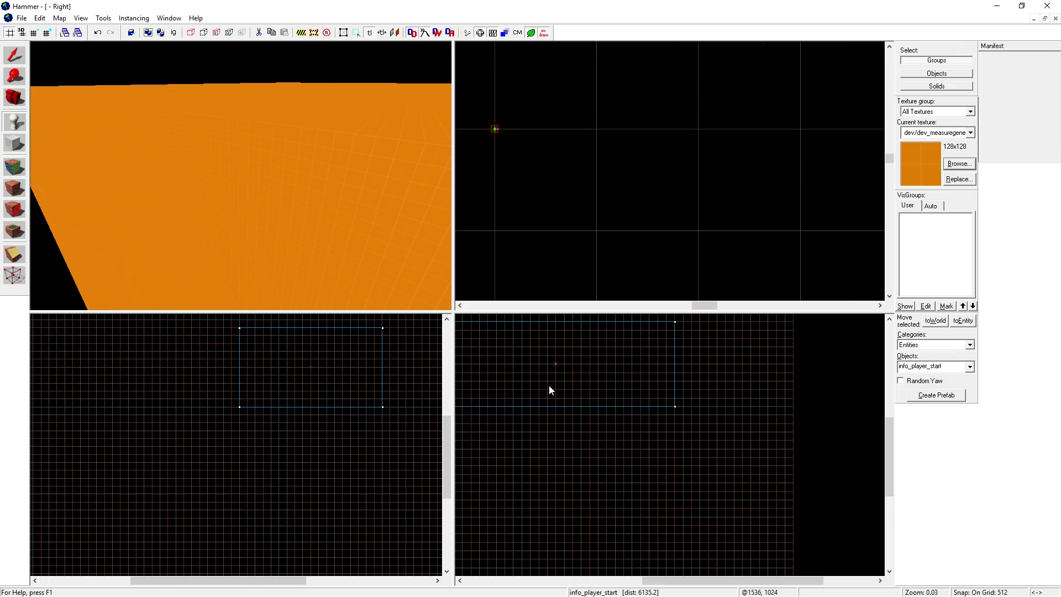
scroll(550, 386, up, 4)
scroll(553, 350, down, 6)
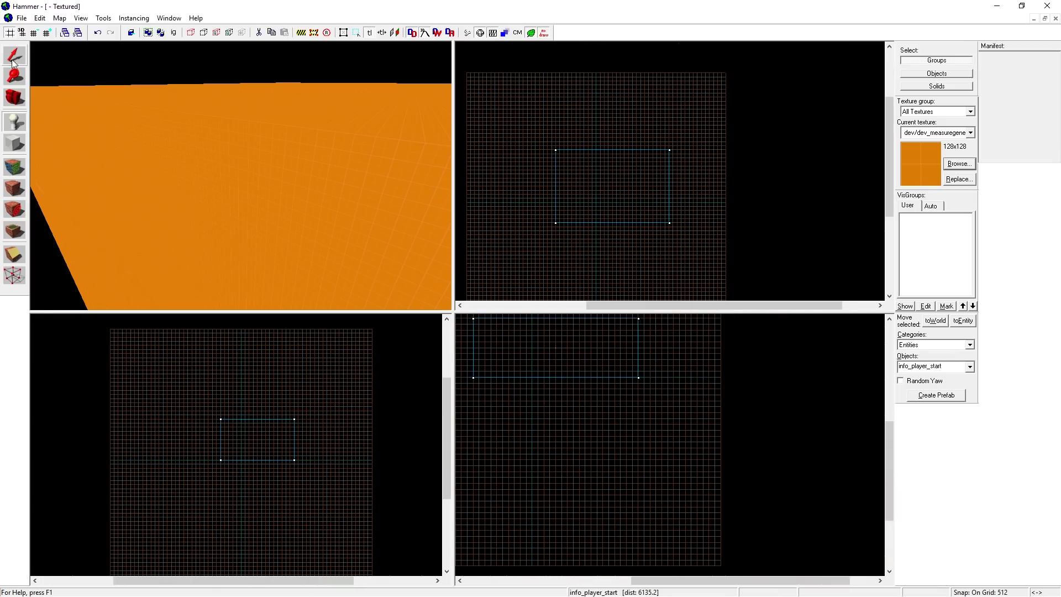
Select the orange block and shrink it to 3072 by 3072 units around the player start in the top view.
click(8, 55)
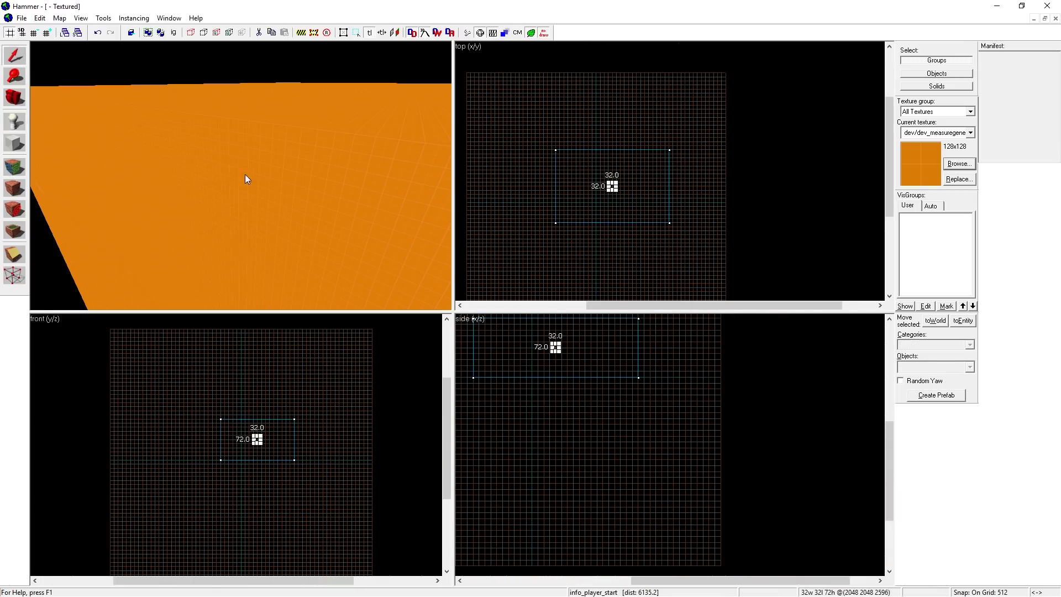
click(246, 179)
scroll(658, 218, up, 2)
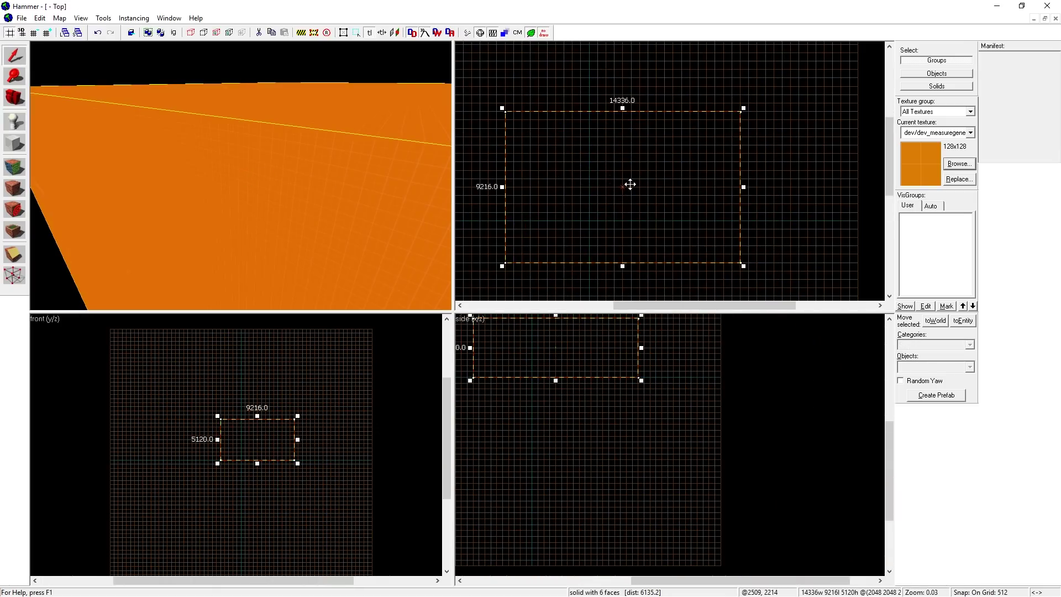
click(744, 272)
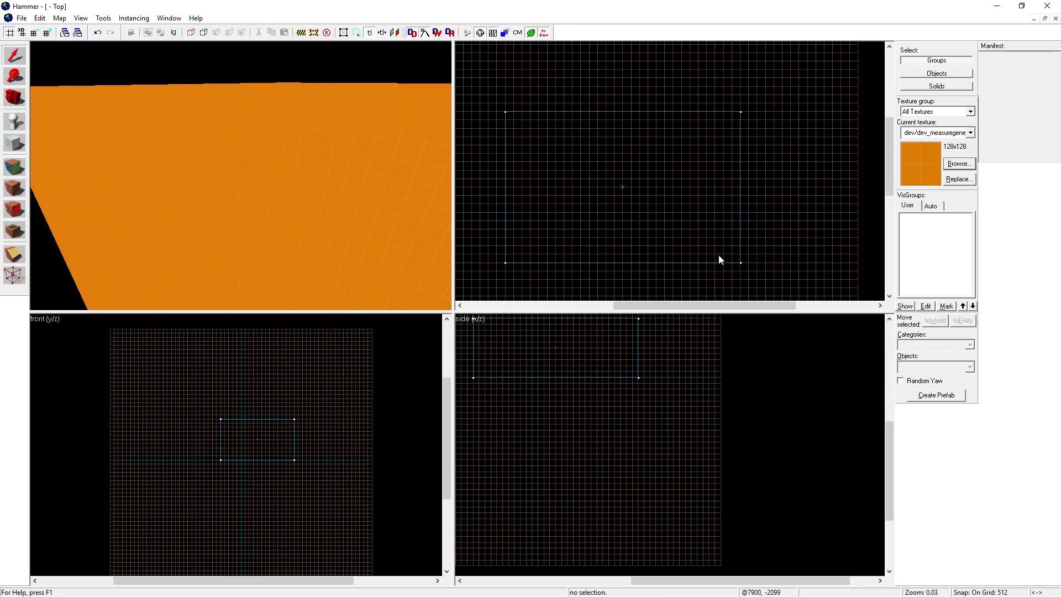
click(506, 112)
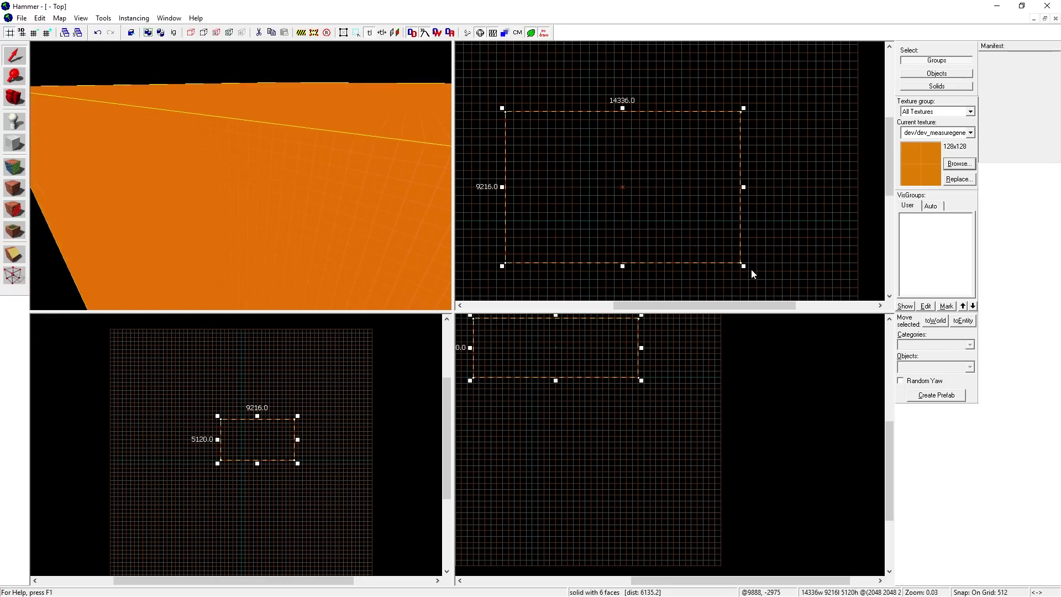
drag(742, 264, 649, 213)
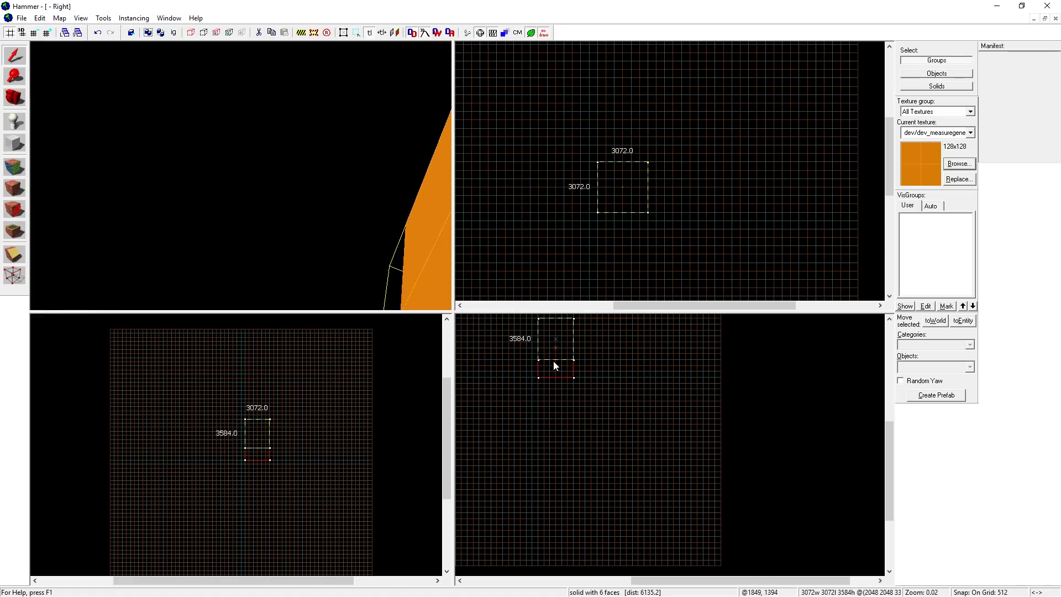
Reduce the block's height to 2048 units in the side view by raising its underside and lowering its upper face.
drag(553, 360, 555, 357)
drag(556, 316, 555, 329)
scroll(549, 344, up, 5)
scroll(575, 356, up, 3)
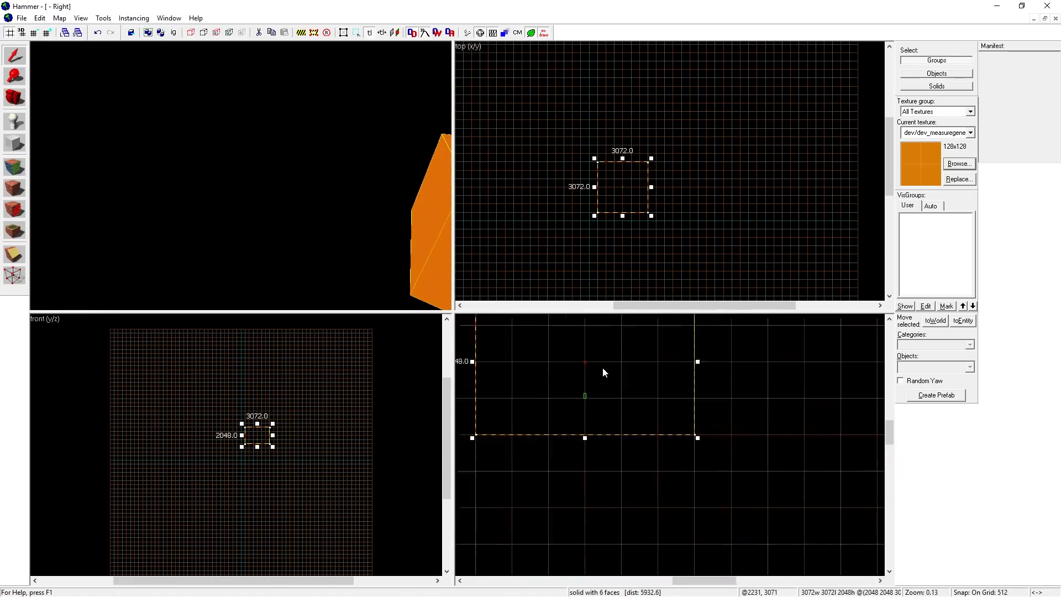
scroll(276, 436, up, 5)
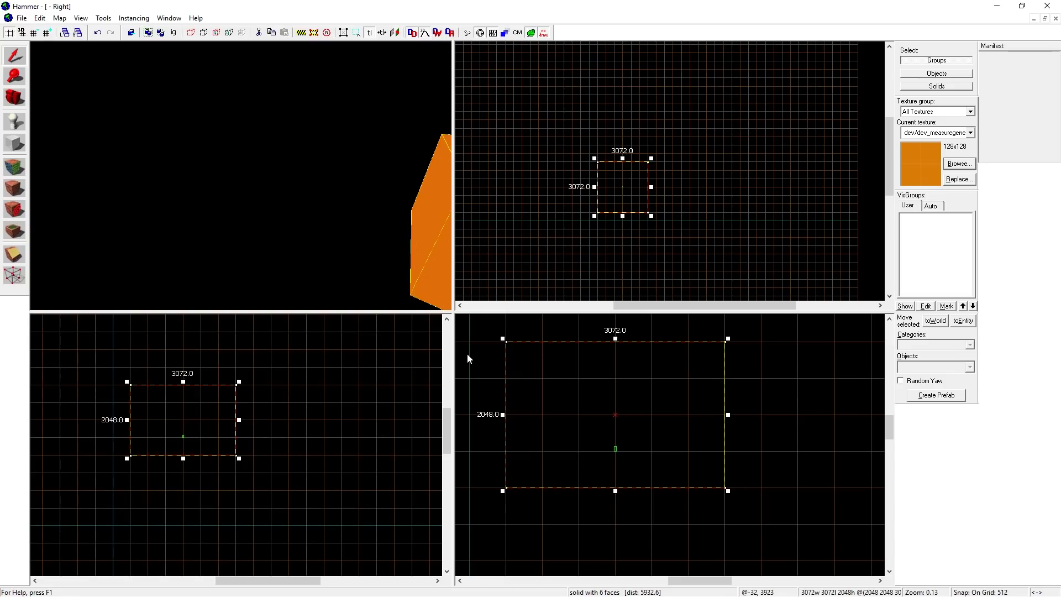
Hollow out the resized block with Make Hollow, keeping the proposed wall thickness.
scroll(685, 204, up, 5)
middle_drag(570, 227, 689, 245)
right_click(648, 176)
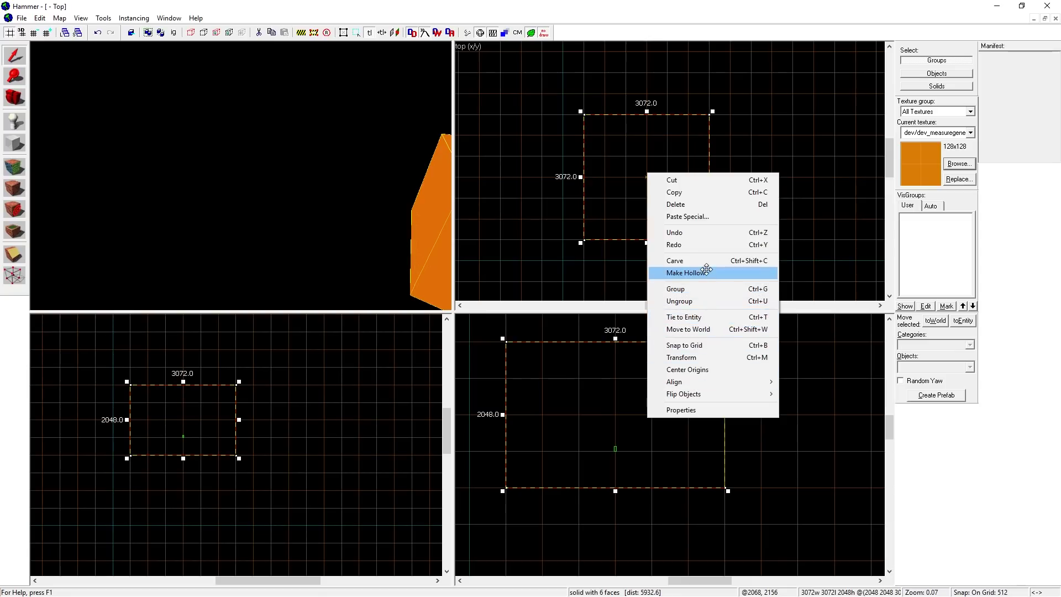
click(685, 273)
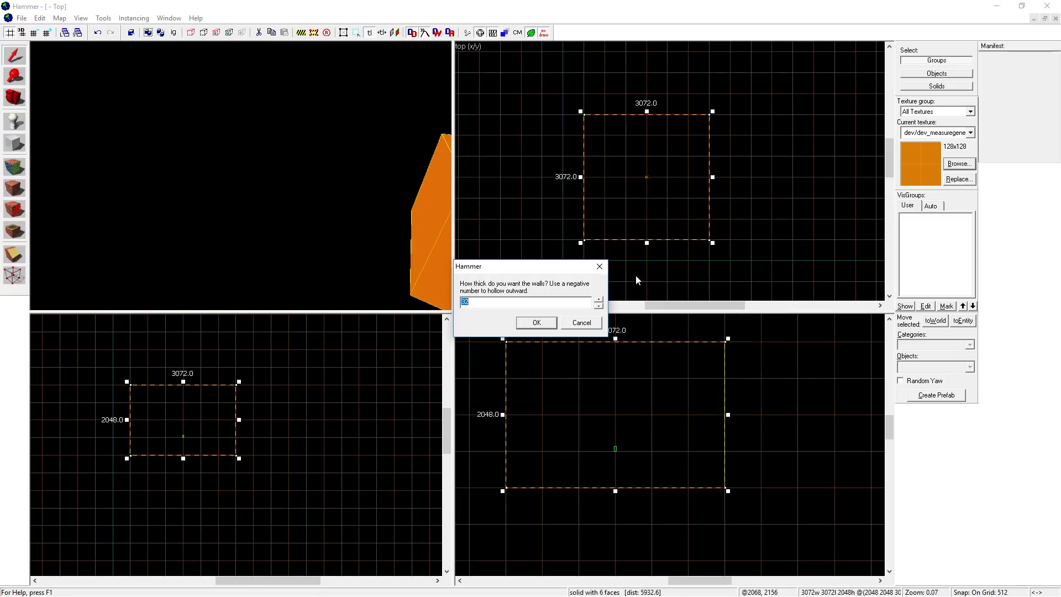
click(536, 322)
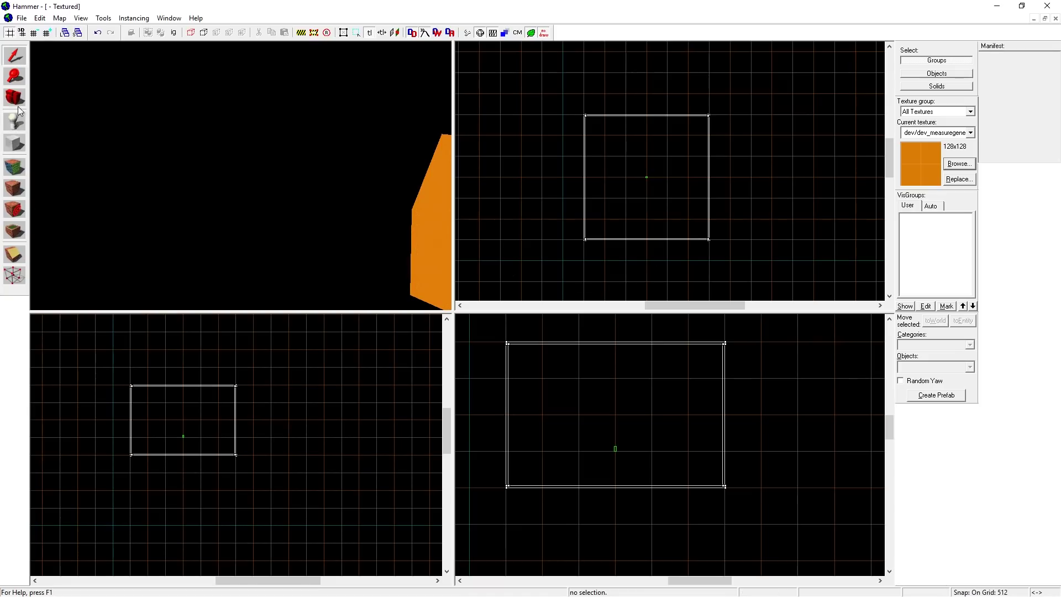
Fly the 3D camera into the hollow room to examine the player start model and the inner walls.
key(z)
key(w)
key(a)
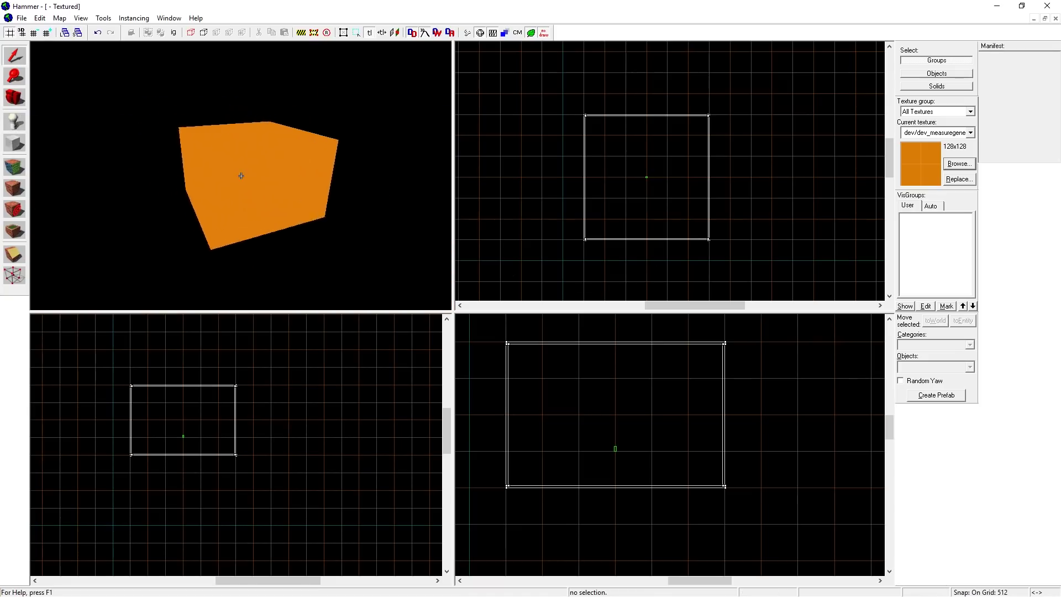
key(w)
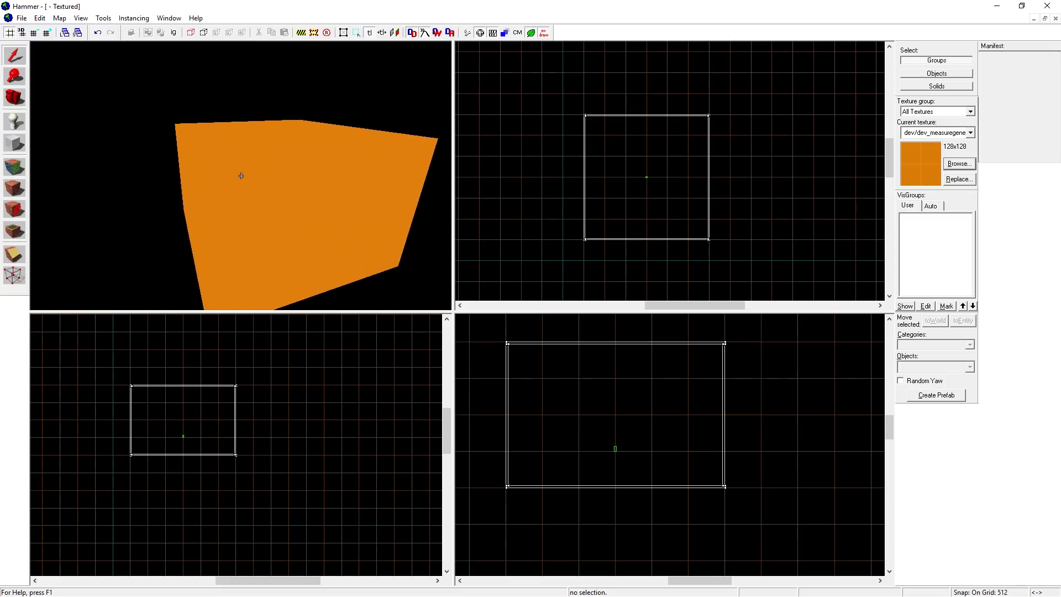
key(w)
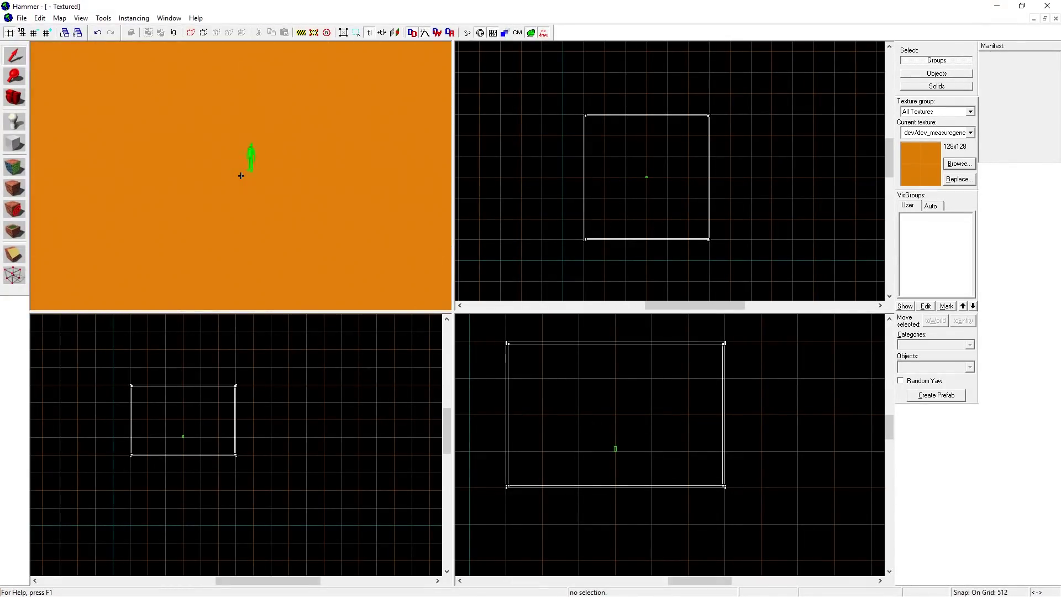
key(w)
key(d)
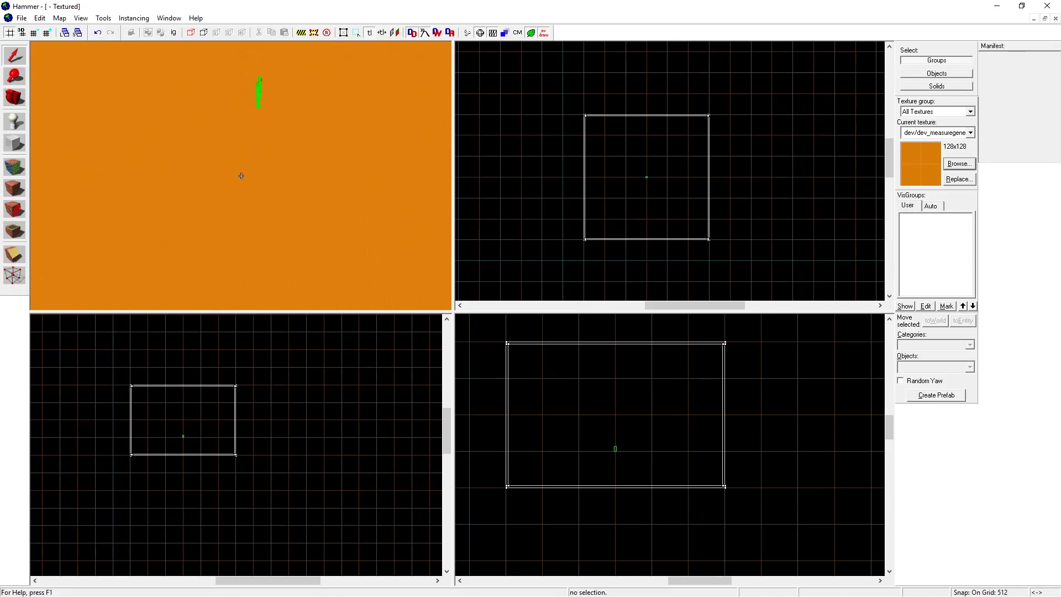
key(s)
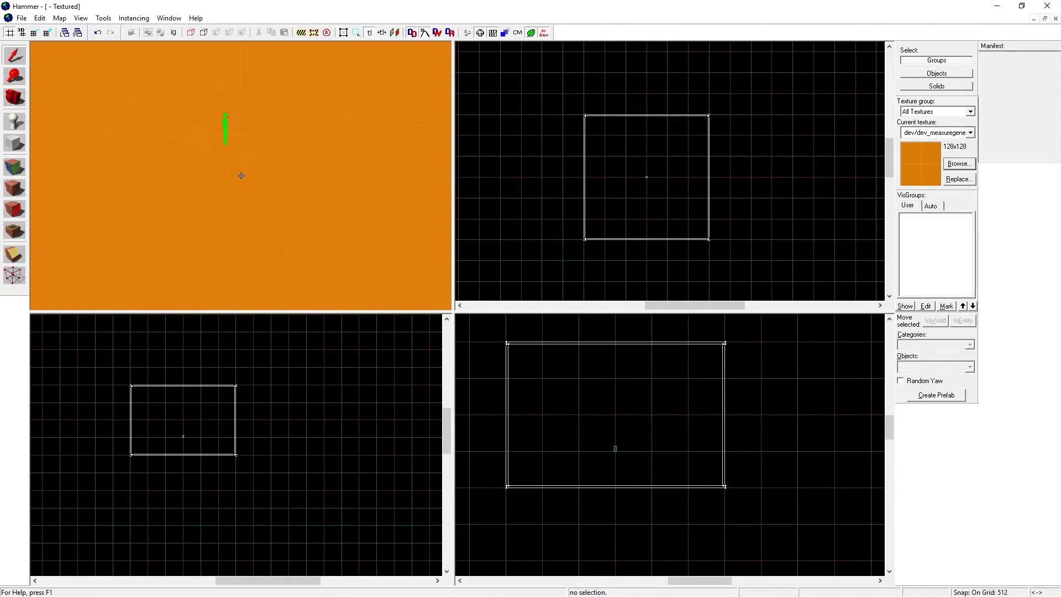
key(z)
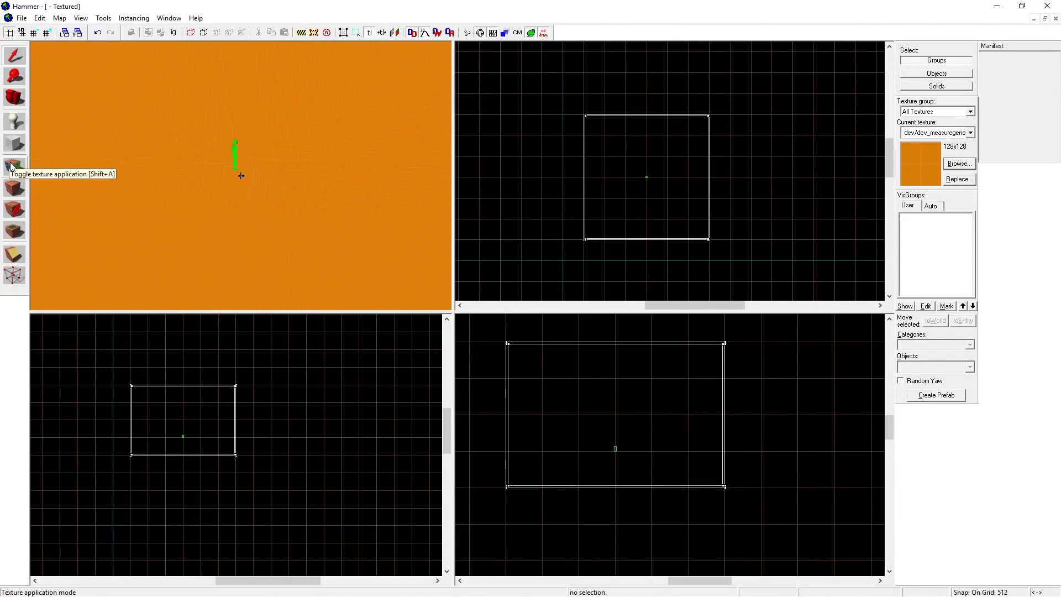
Start texture application, move the Face Edit Sheet aside and pick dev/dev_measuregeneric01b from the texture browser.
click(13, 166)
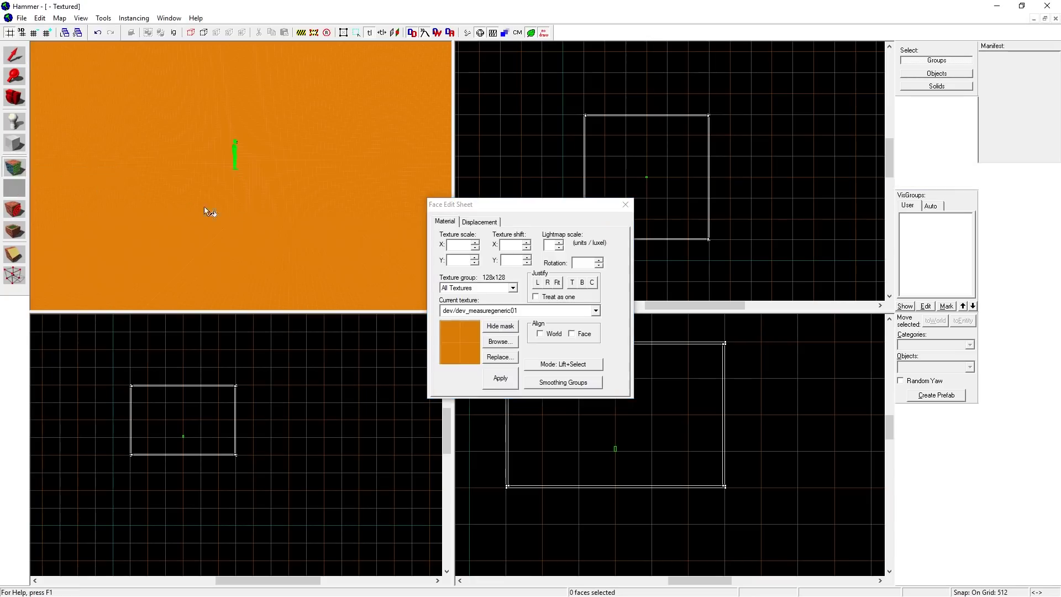
drag(490, 206, 753, 162)
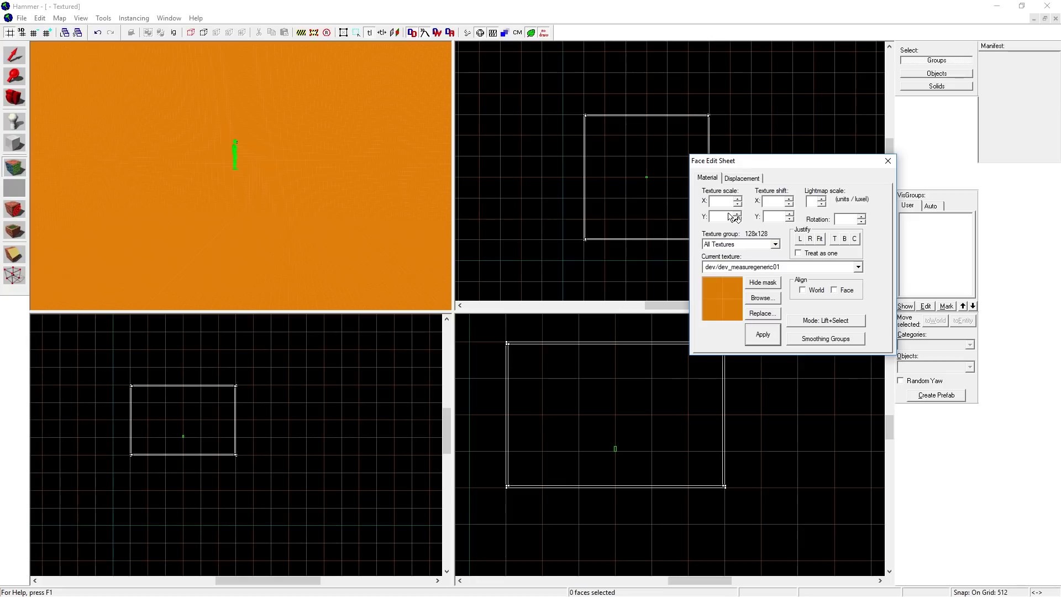
click(763, 298)
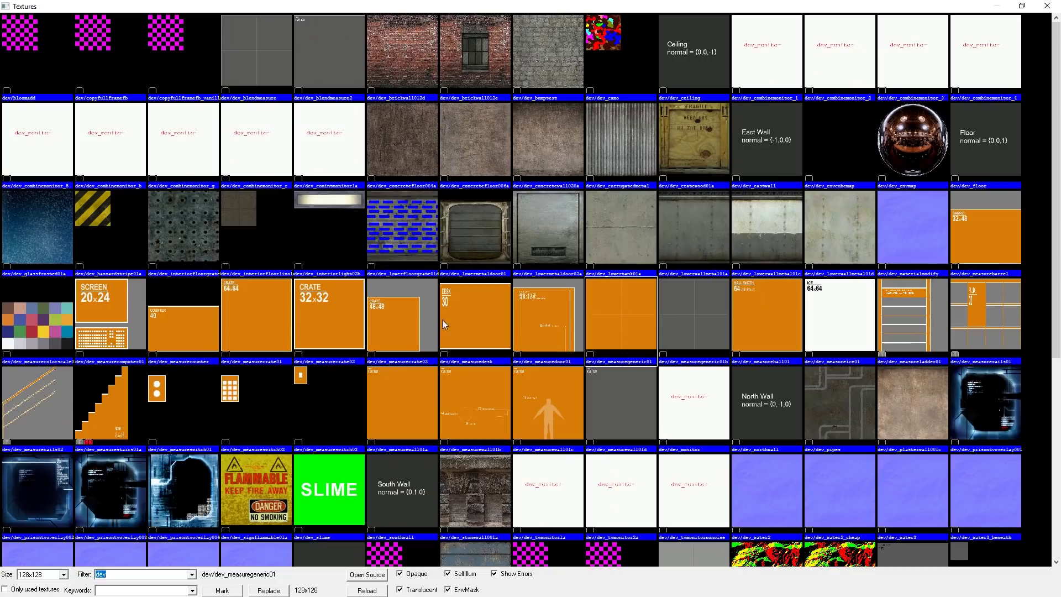
click(693, 312)
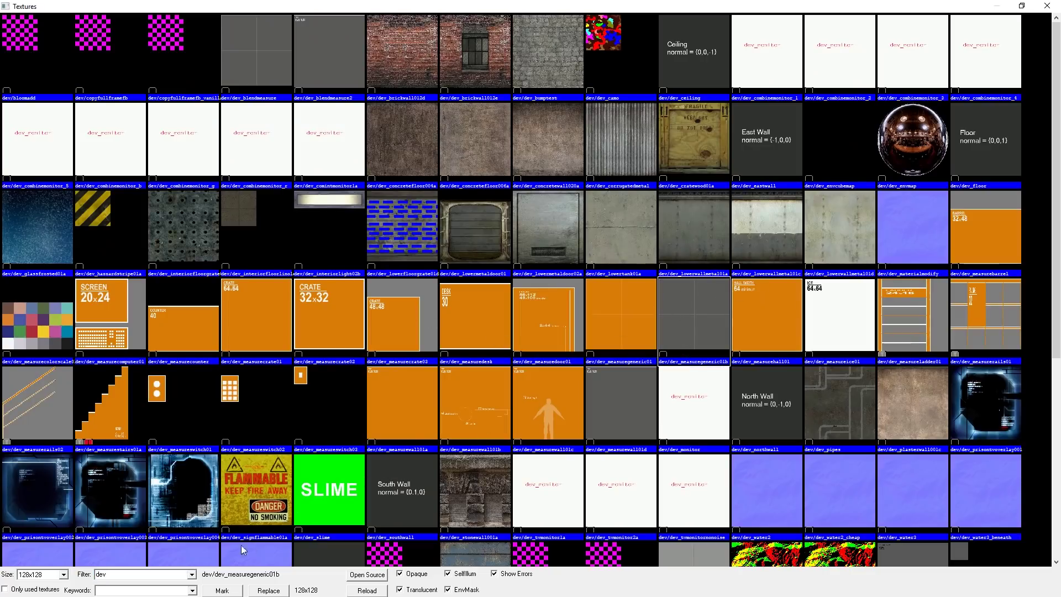
double_click(694, 327)
Select individual wall and floor faces of the room one after another in the 3D view.
click(387, 243)
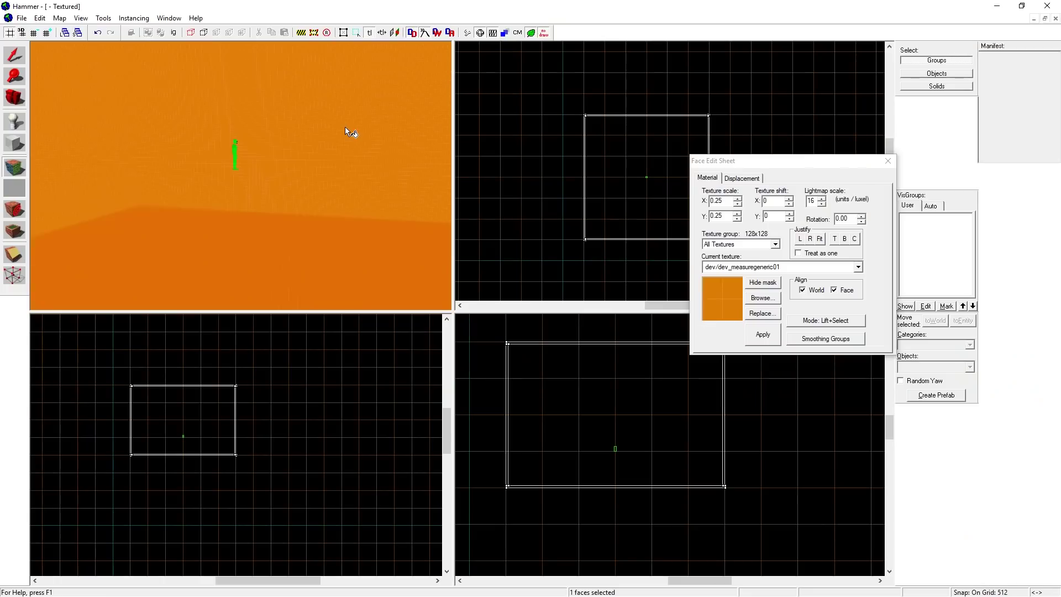
click(337, 127)
click(129, 142)
click(190, 246)
click(332, 177)
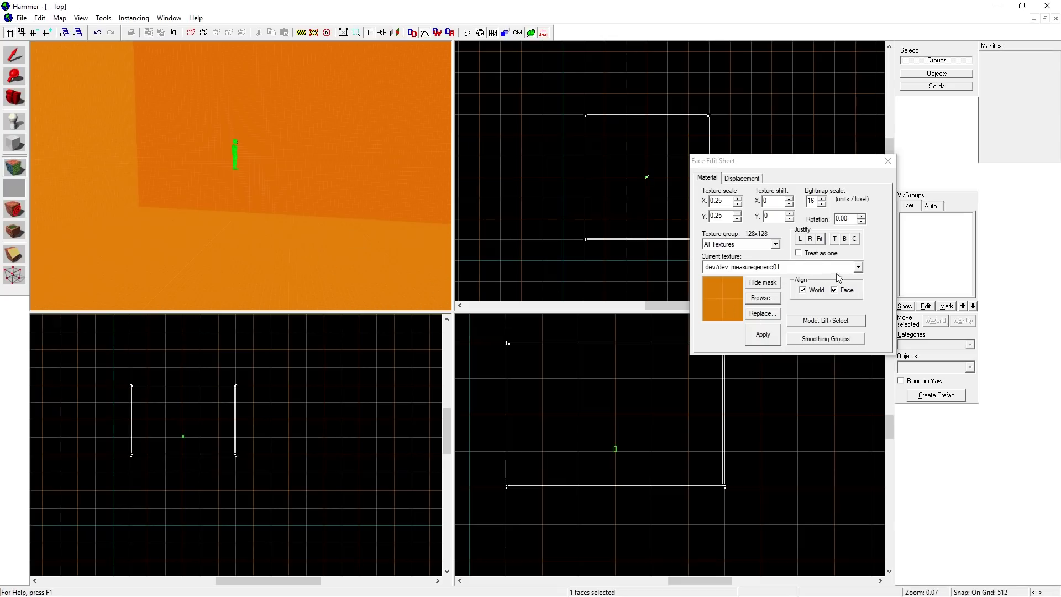
Choose dev/dev_measuregeneric01b from the recently used textures and apply it to the room's floor.
click(857, 267)
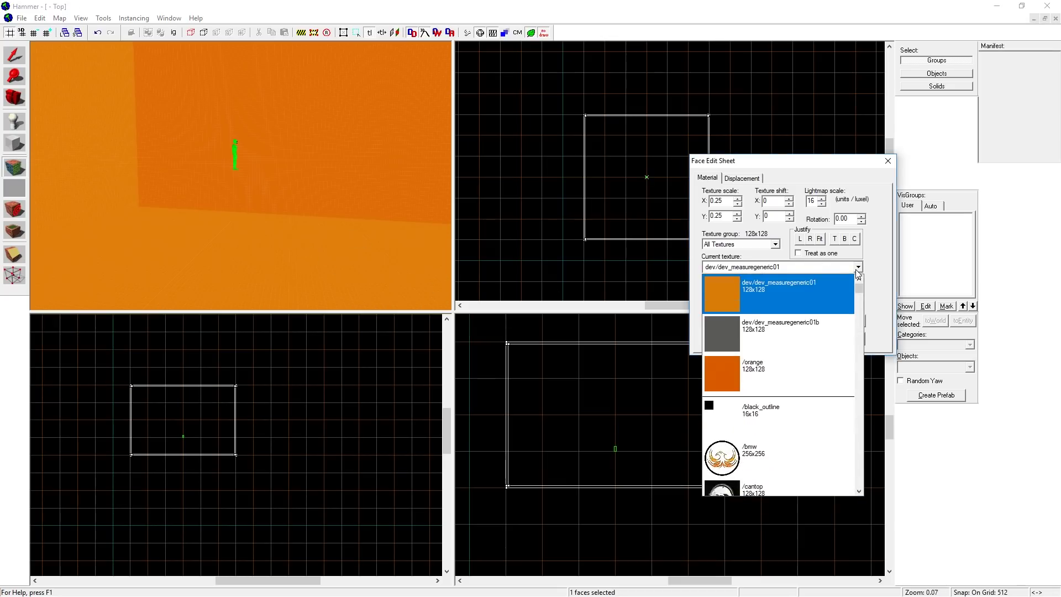
click(766, 327)
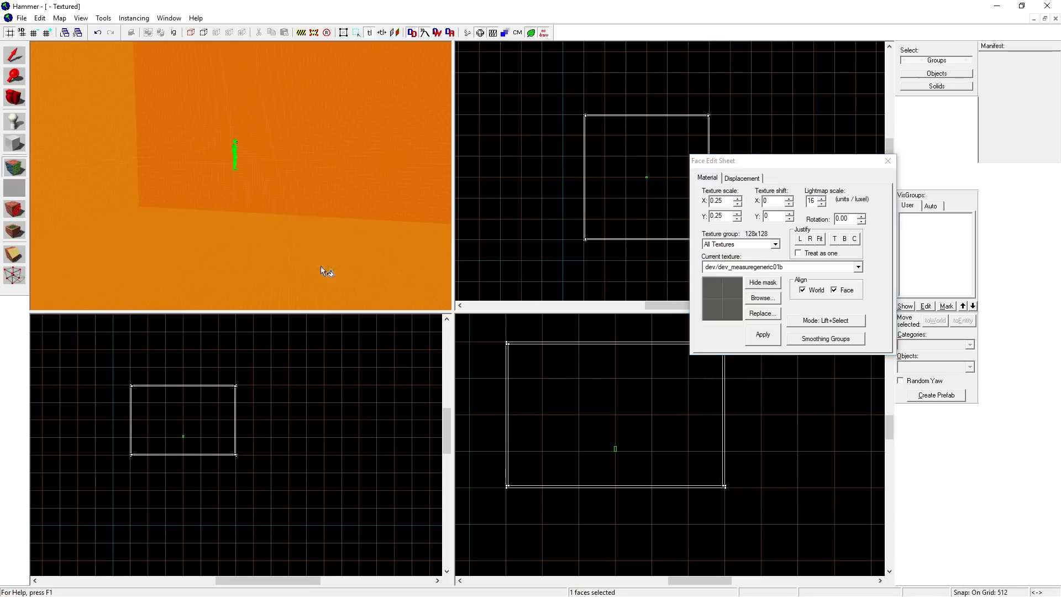
right_click(245, 267)
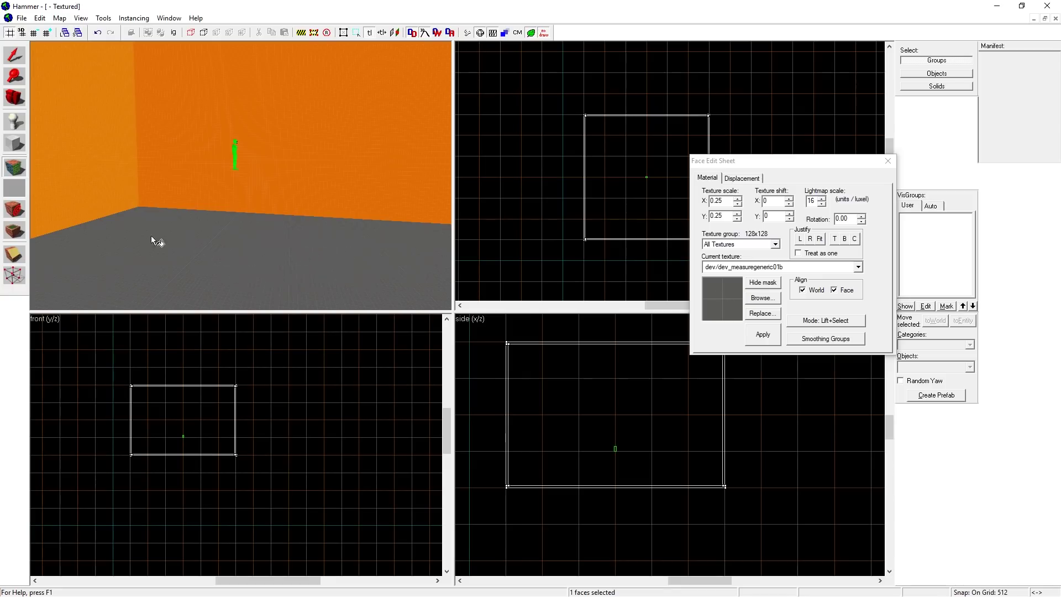
Lift the floor's gray texture onto the back wall, then restore that wall with the orange texture lifted from the adjoining wall.
click(309, 131)
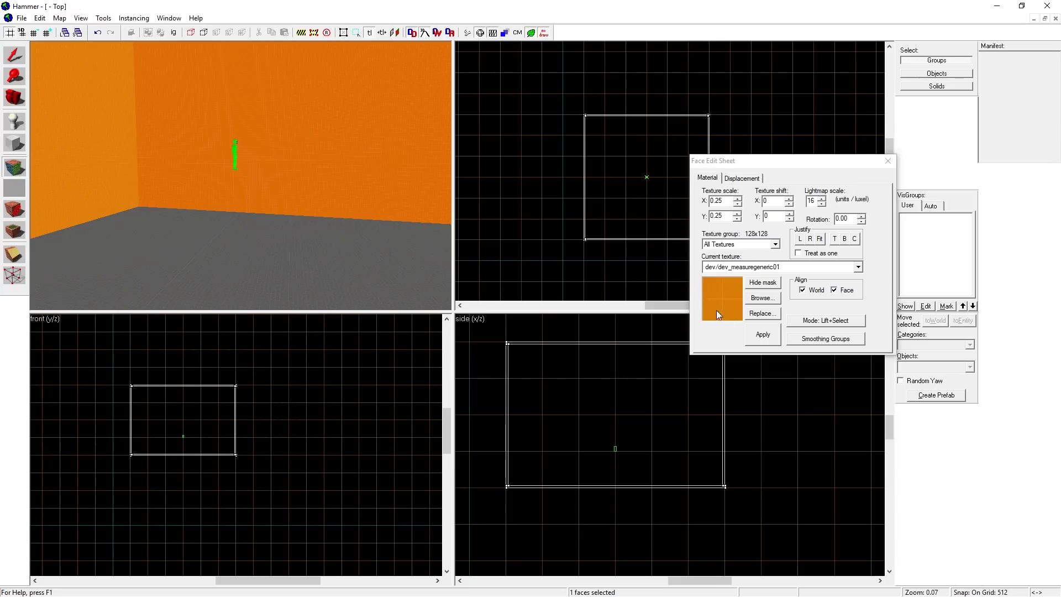
click(207, 232)
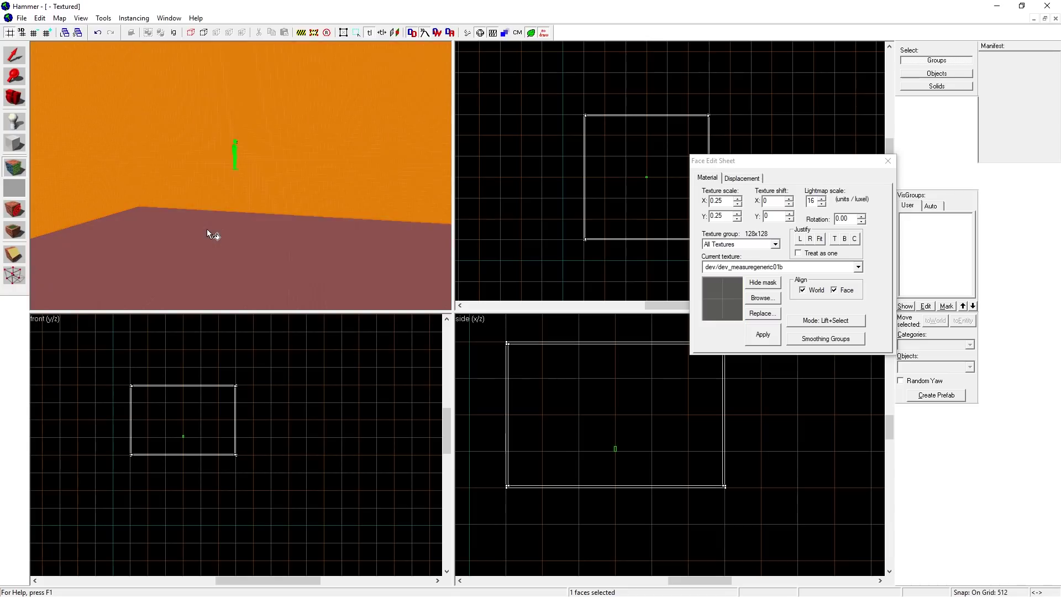
right_click(283, 122)
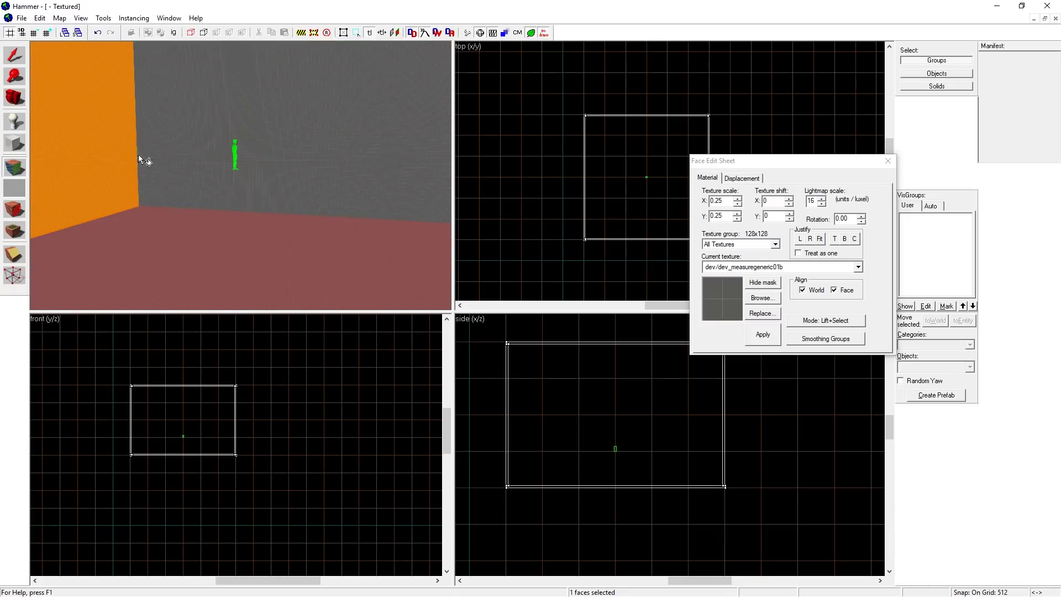
click(100, 147)
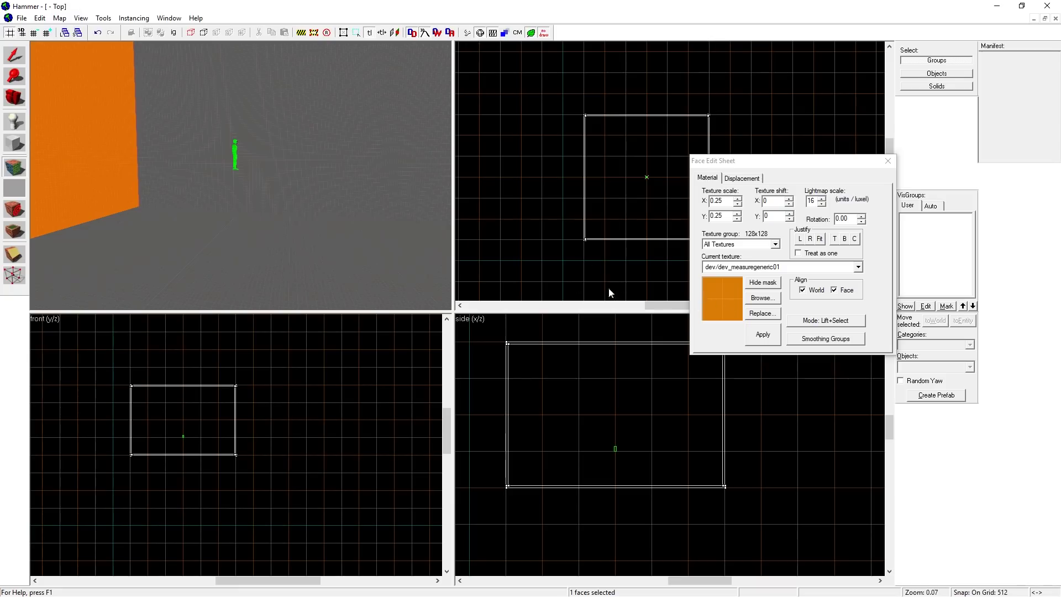
right_click(304, 134)
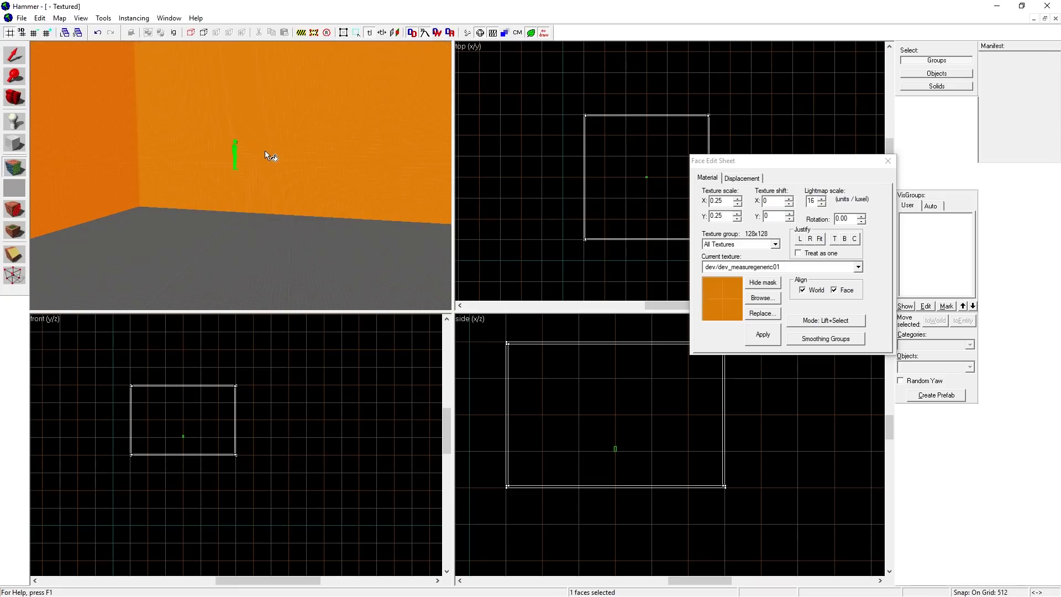
Filter the texture browser for skybox, pick skybox/sky_day01_05up and apply it to the room's ceiling.
key(z)
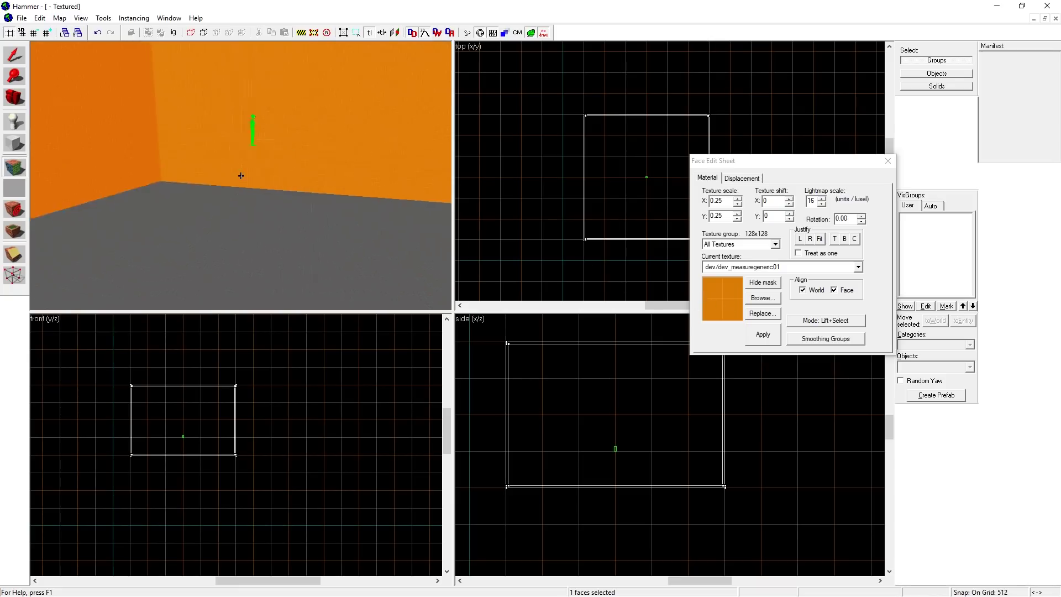
key(w)
key(w)
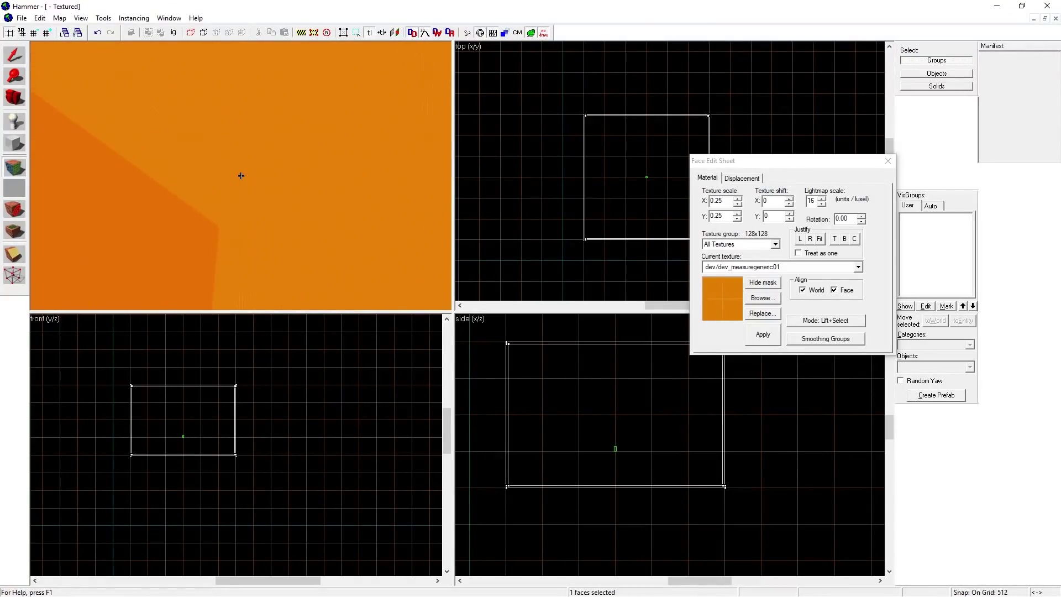
key(z)
click(762, 333)
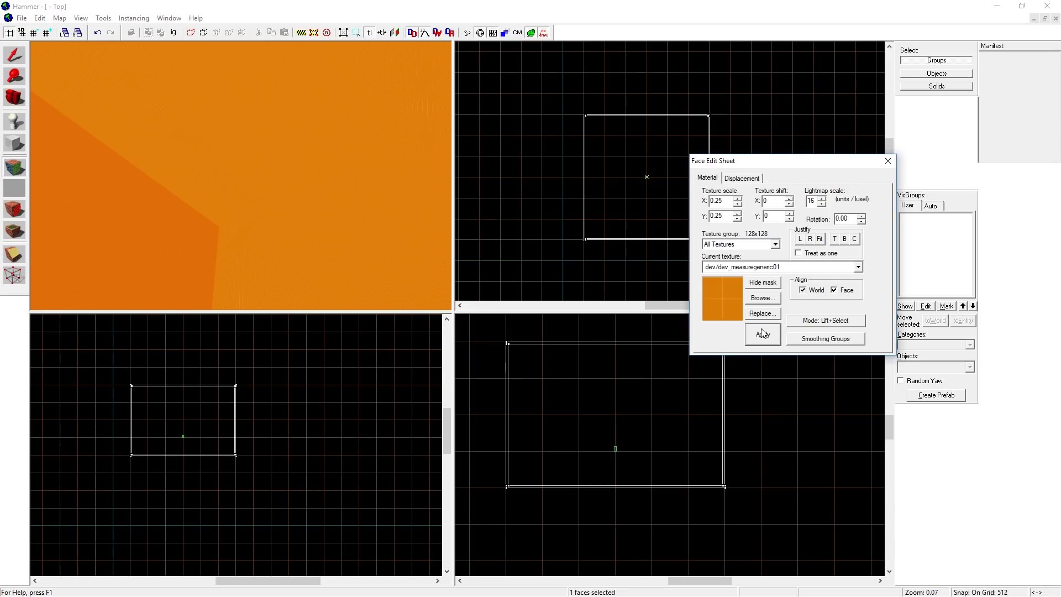
click(763, 297)
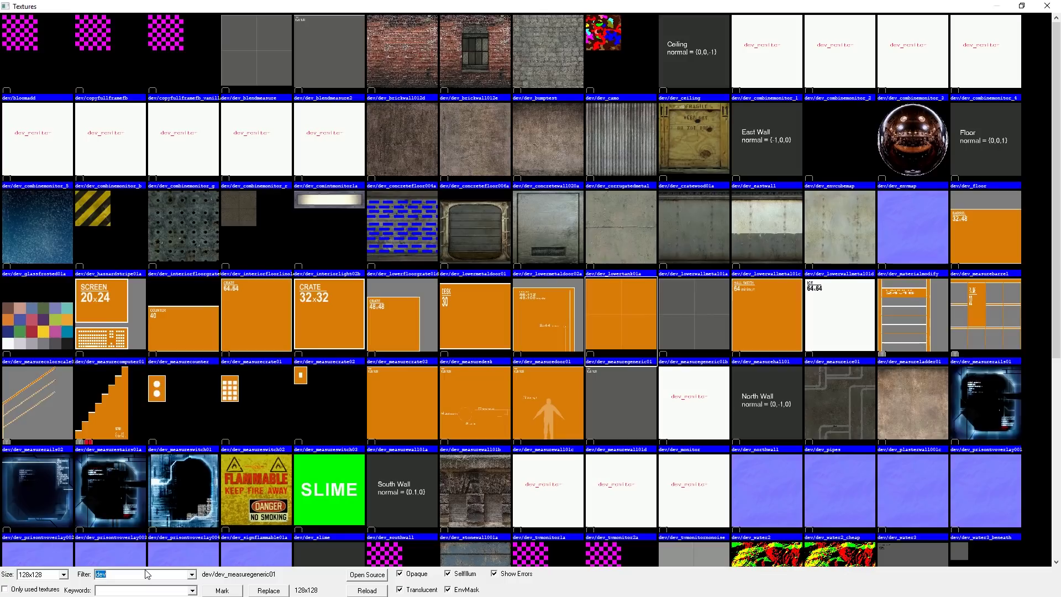
key(BackSpace)
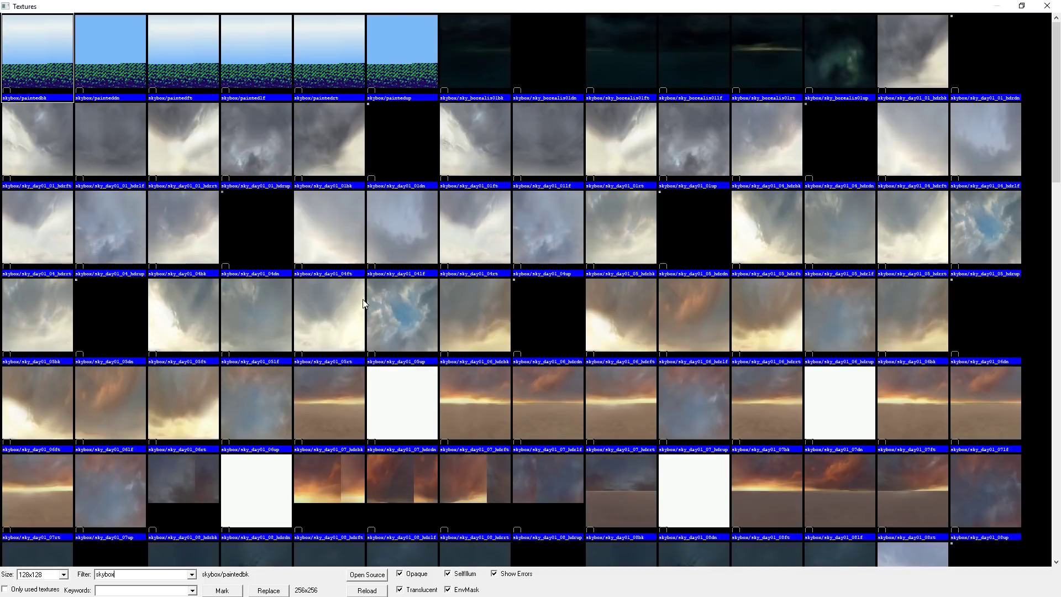
double_click(406, 319)
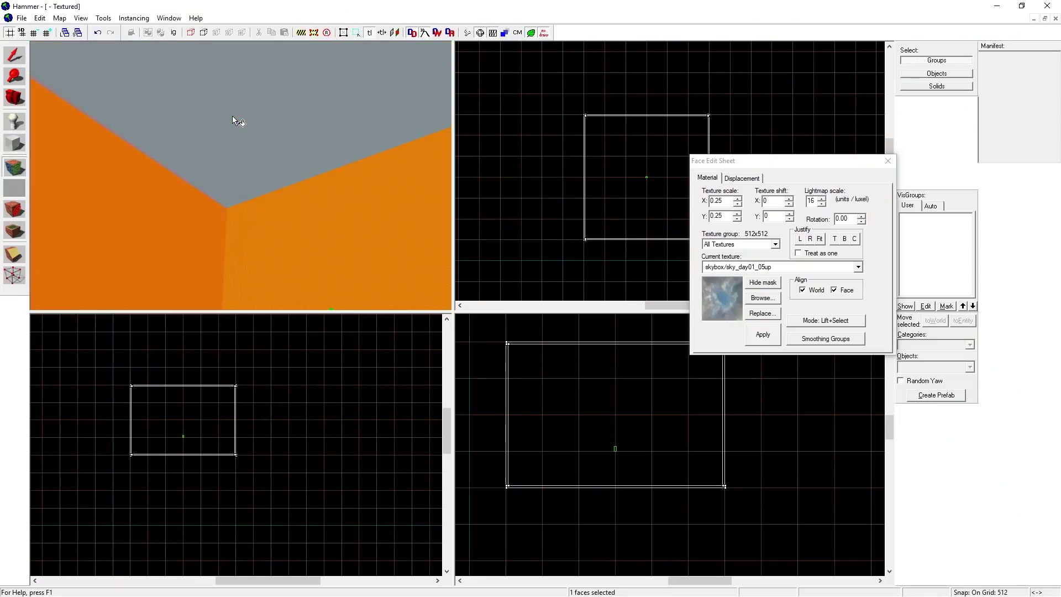
key(z)
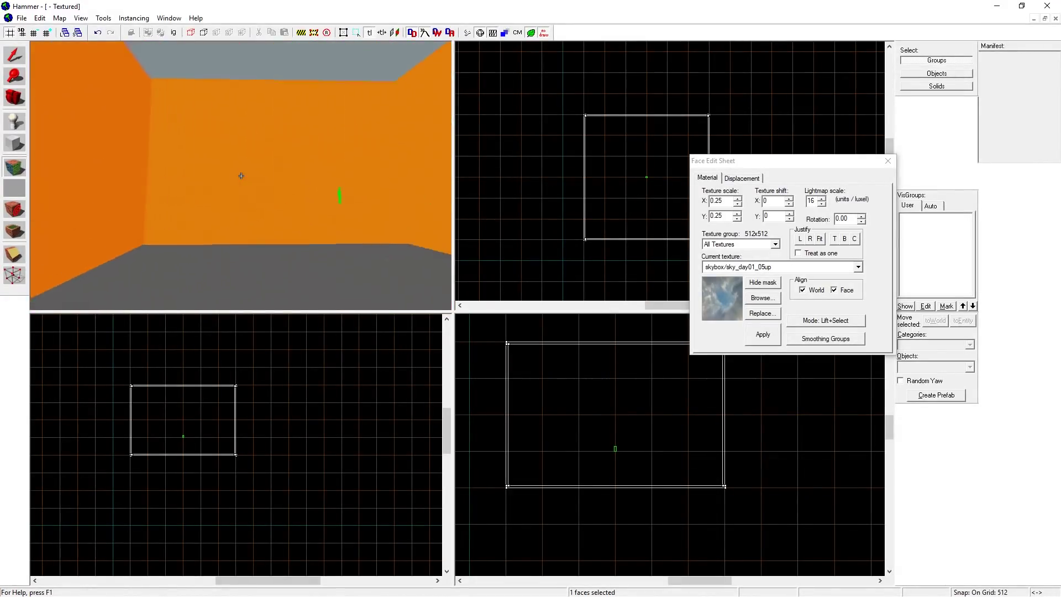
key(z)
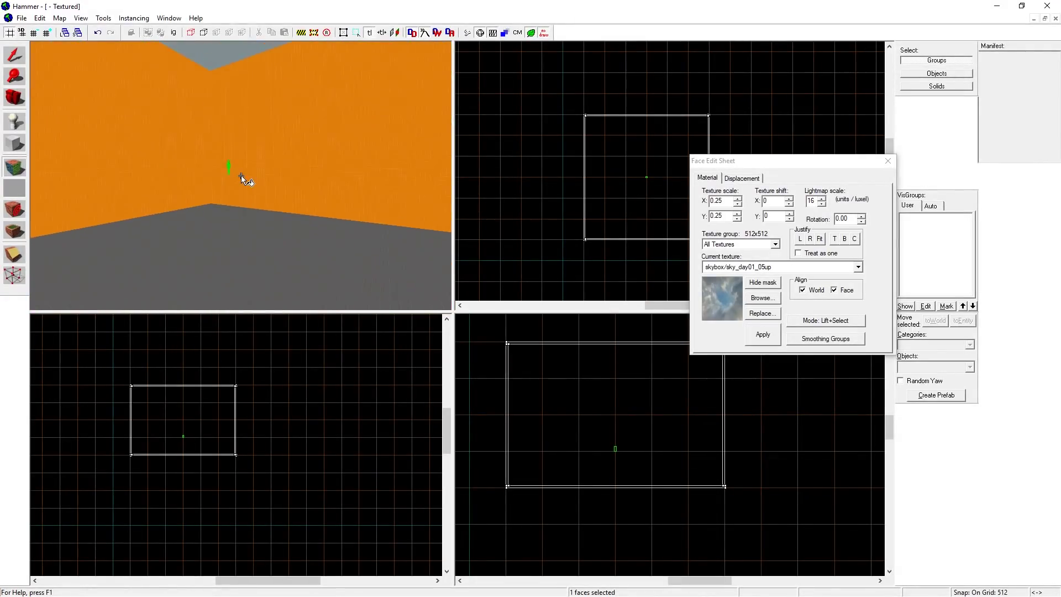
Select the whole room and reduce its height to 1536 units by raising its underside, comparing the floor with the player start model.
click(16, 59)
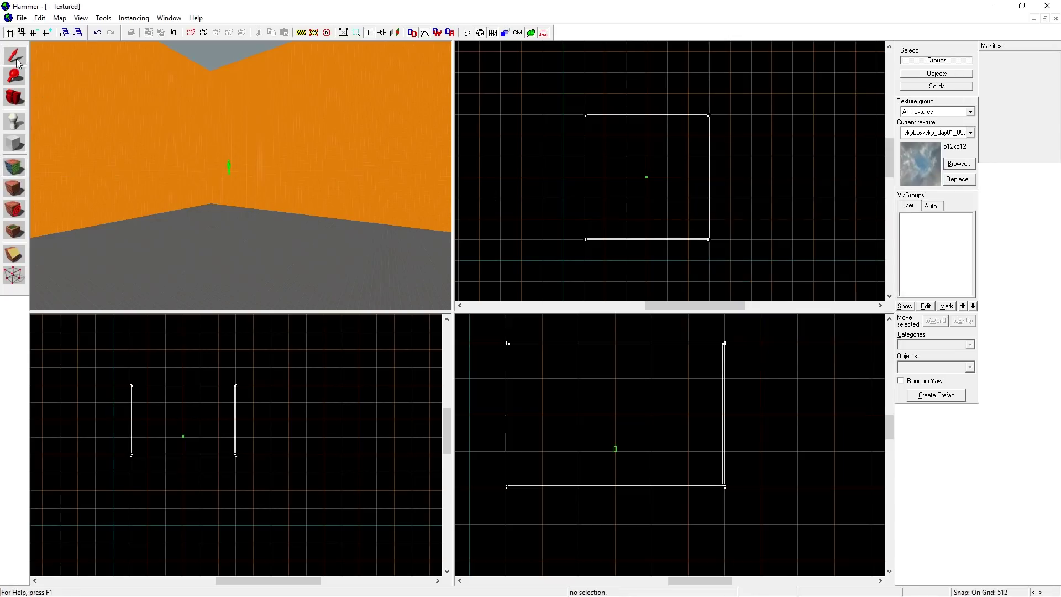
click(176, 116)
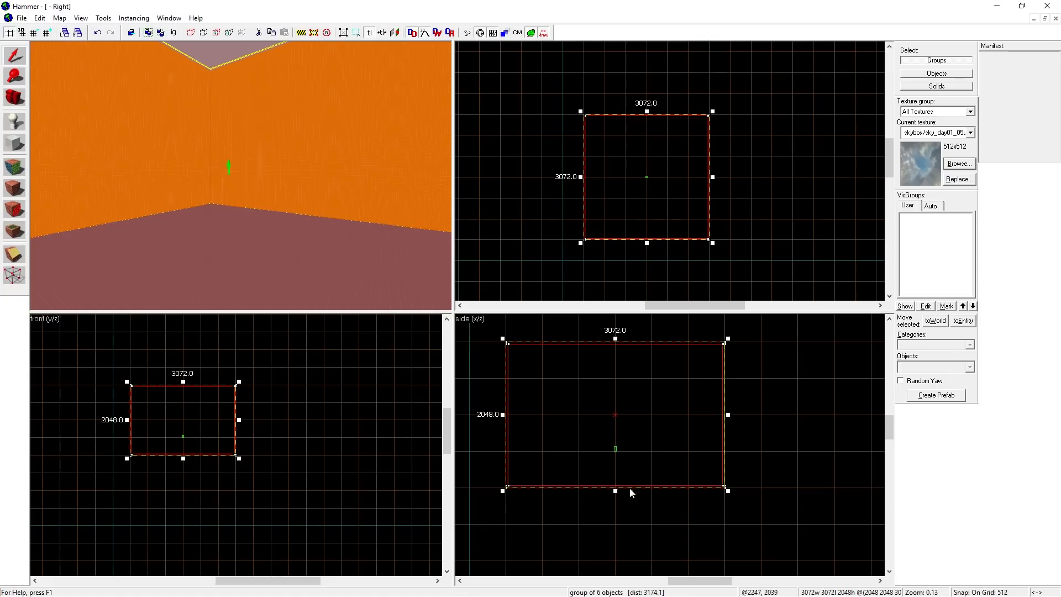
drag(630, 491, 630, 451)
key(z)
key(w)
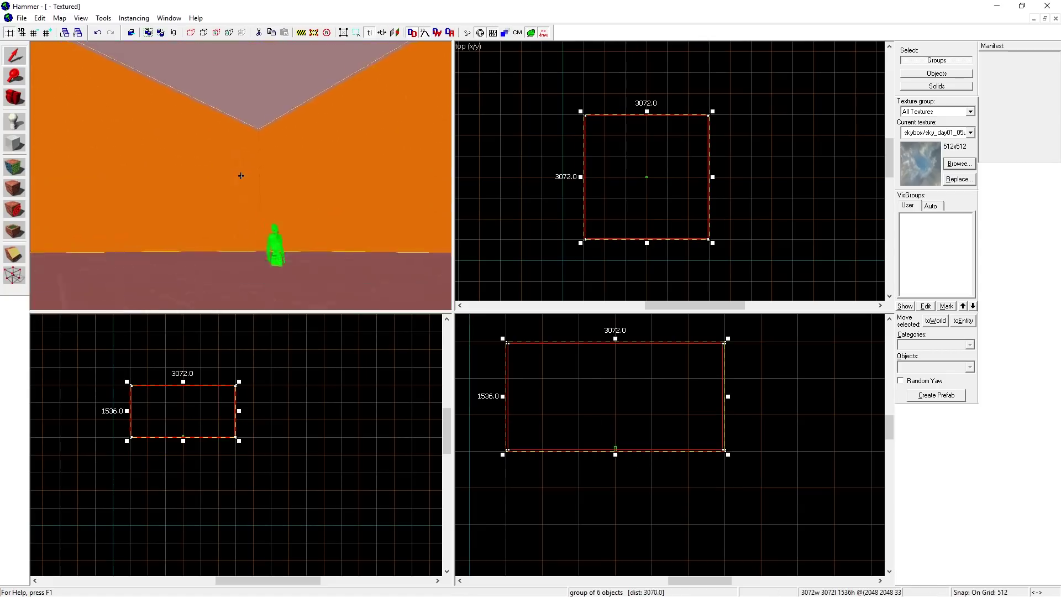
key(w)
key(d)
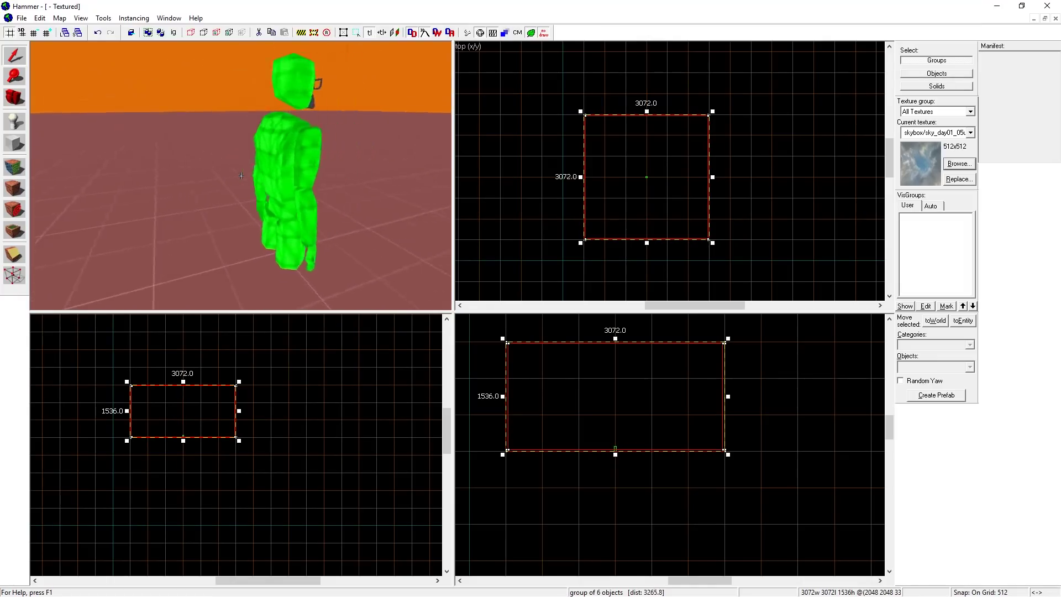
key(s)
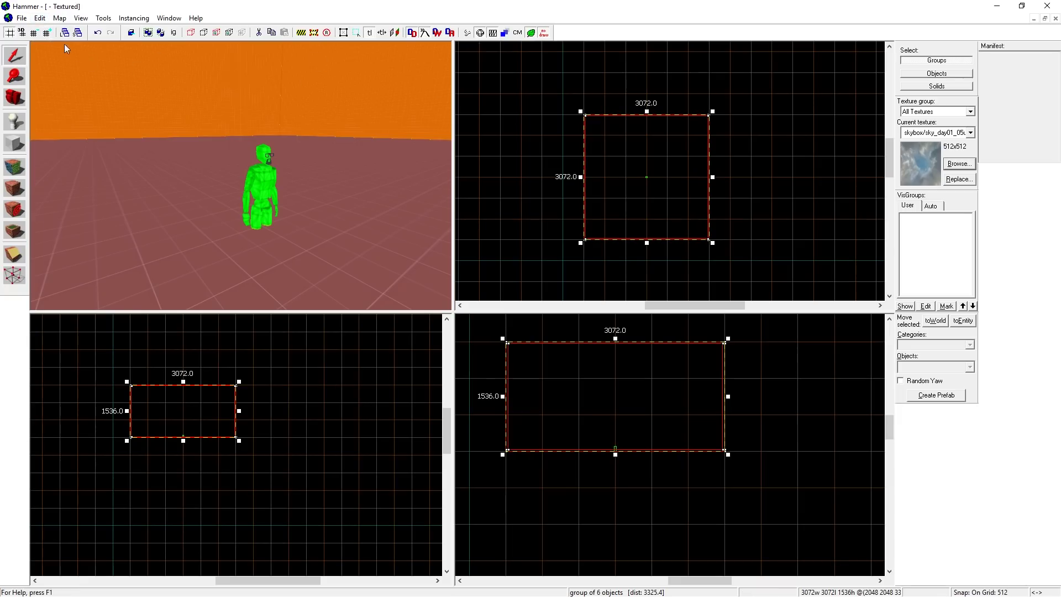
Raise the player start by 512 units in the side view and check its height above the floor in the 3D view.
click(49, 34)
click(51, 35)
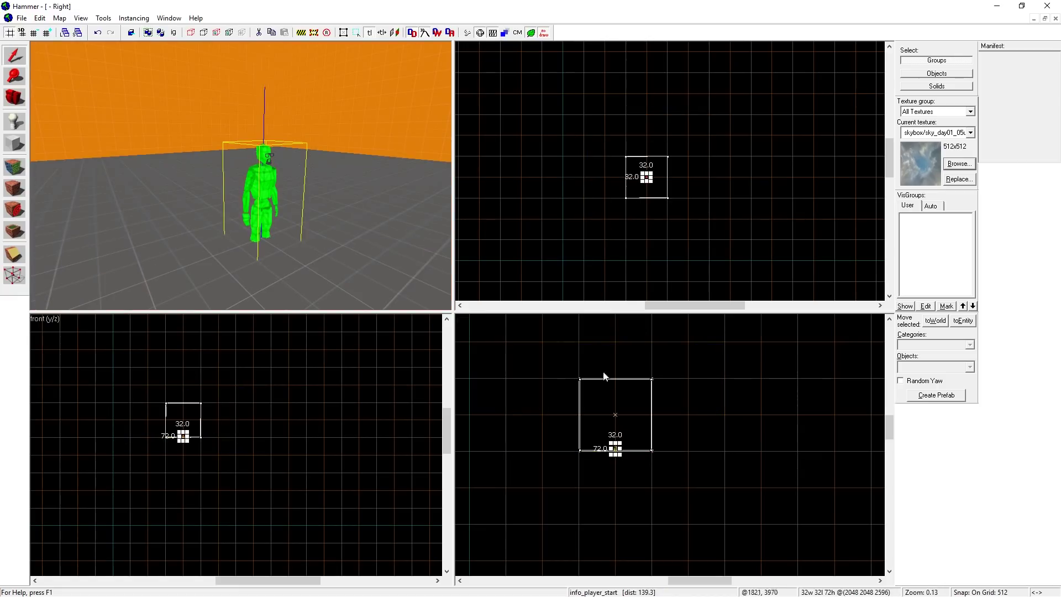
scroll(609, 461, up, 5)
drag(606, 461, 601, 366)
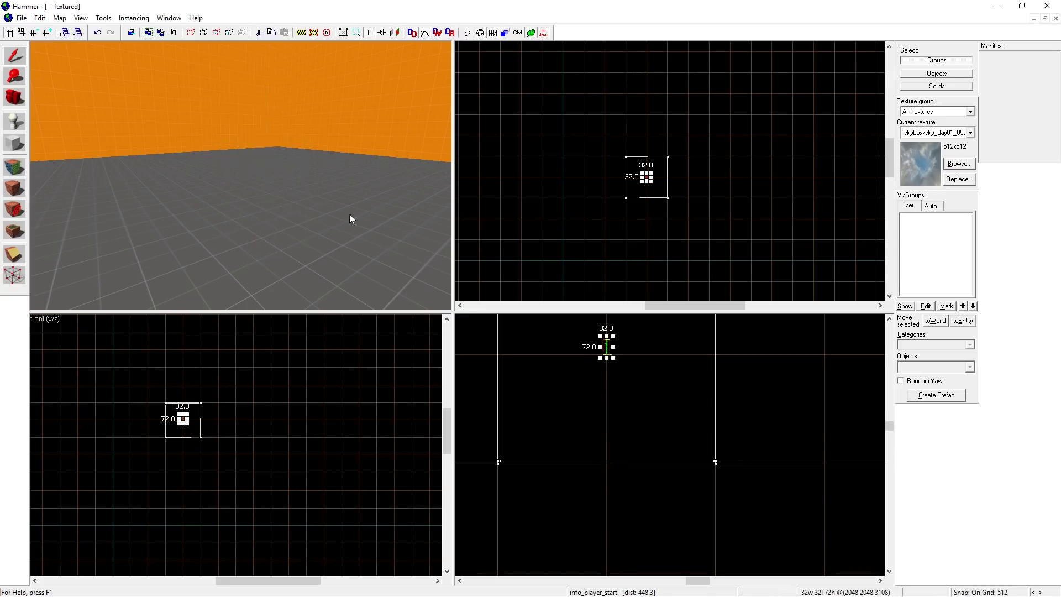
key(z)
key(w)
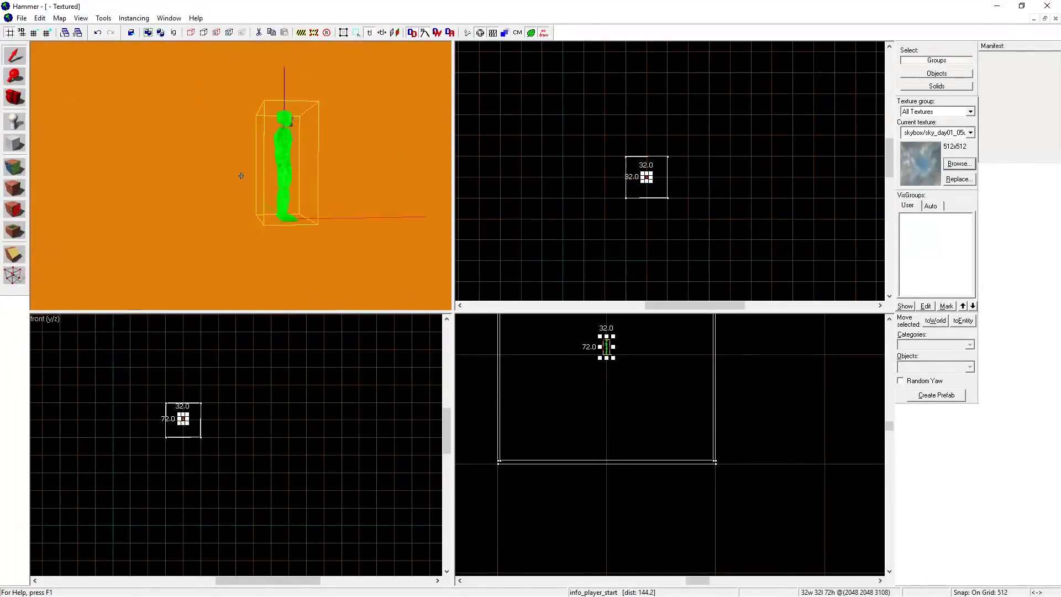
key(s)
key(w)
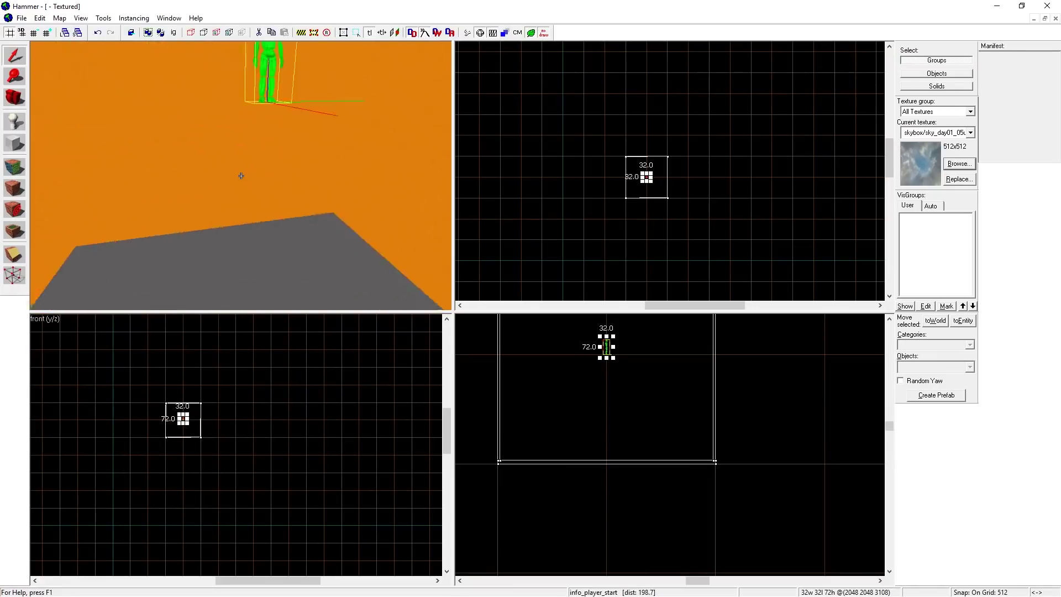
key(s)
key(w)
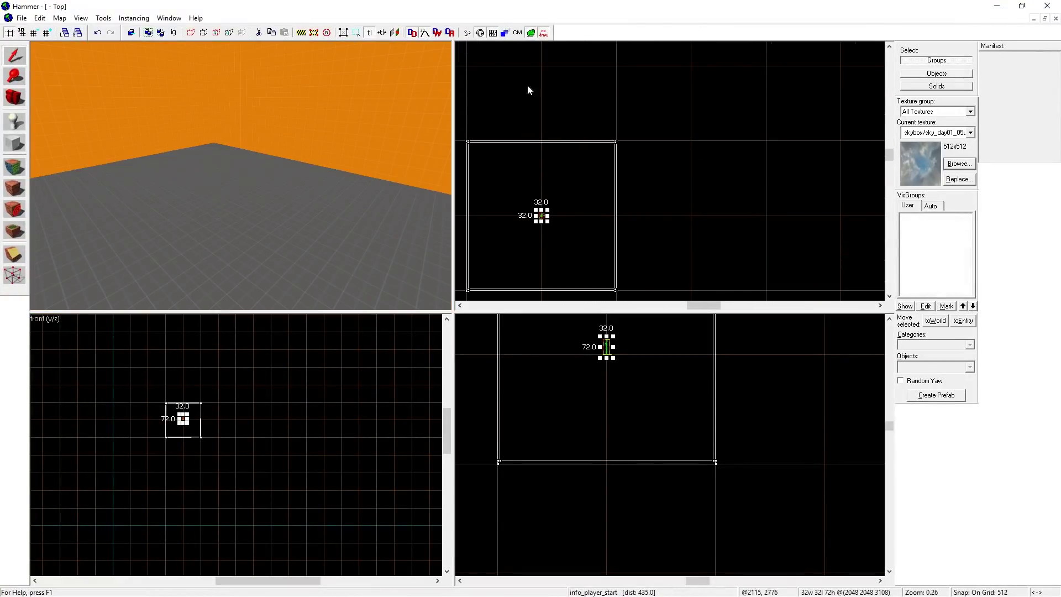
Lower the grid size to 64 and create a block 448 by 64 by 320 units, standing as a partition beside the player start.
click(34, 33)
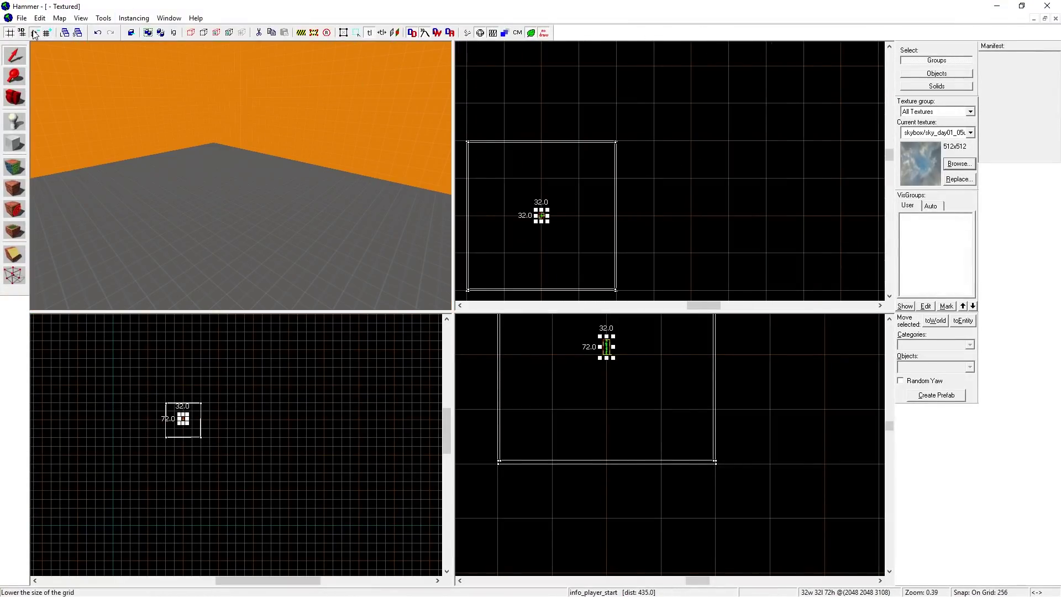
click(35, 33)
click(35, 33)
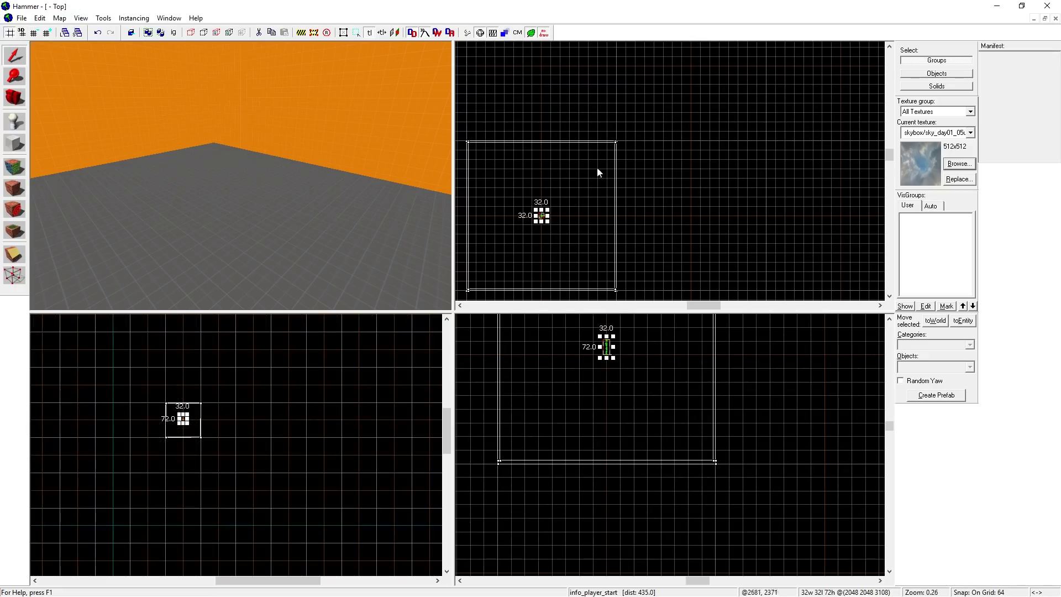
click(14, 143)
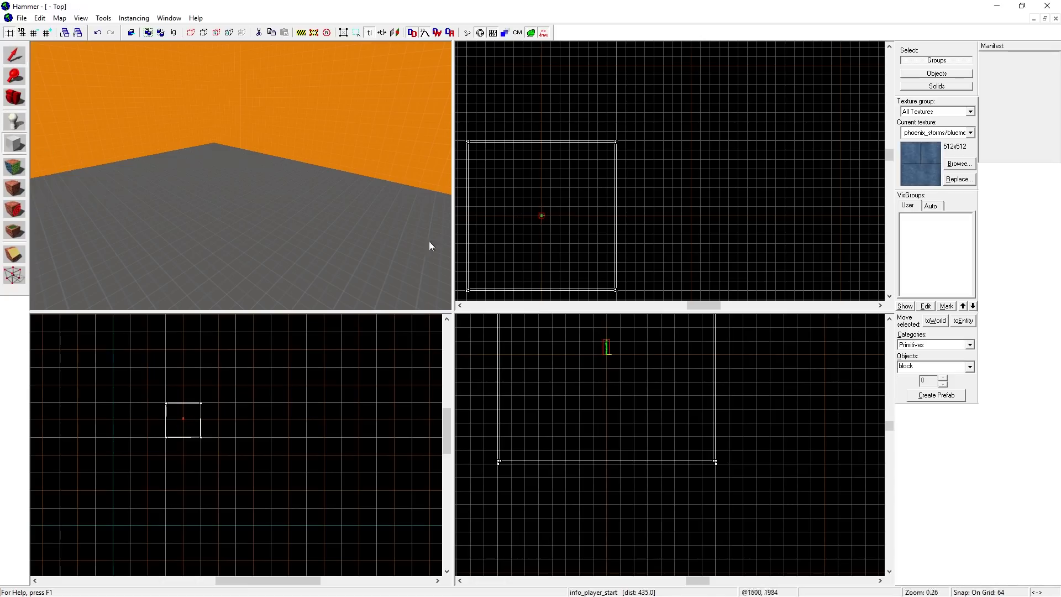
scroll(512, 211, up, 1)
scroll(635, 214, up, 1)
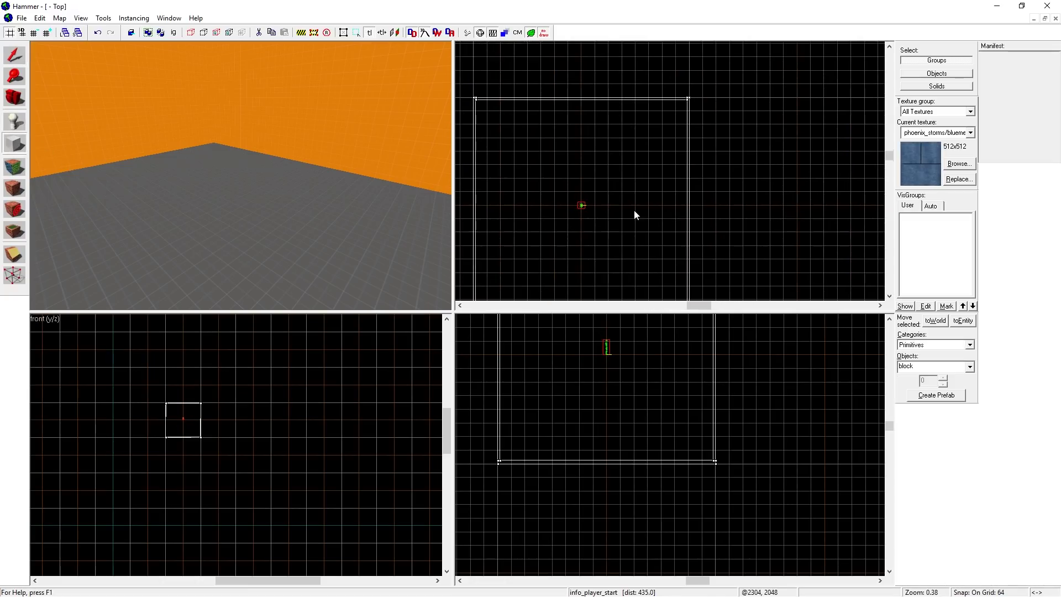
drag(594, 179, 685, 189)
mouse_move(676, 352)
mouse_down()
mouse_move(674, 465)
mouse_move(667, 394)
mouse_up()
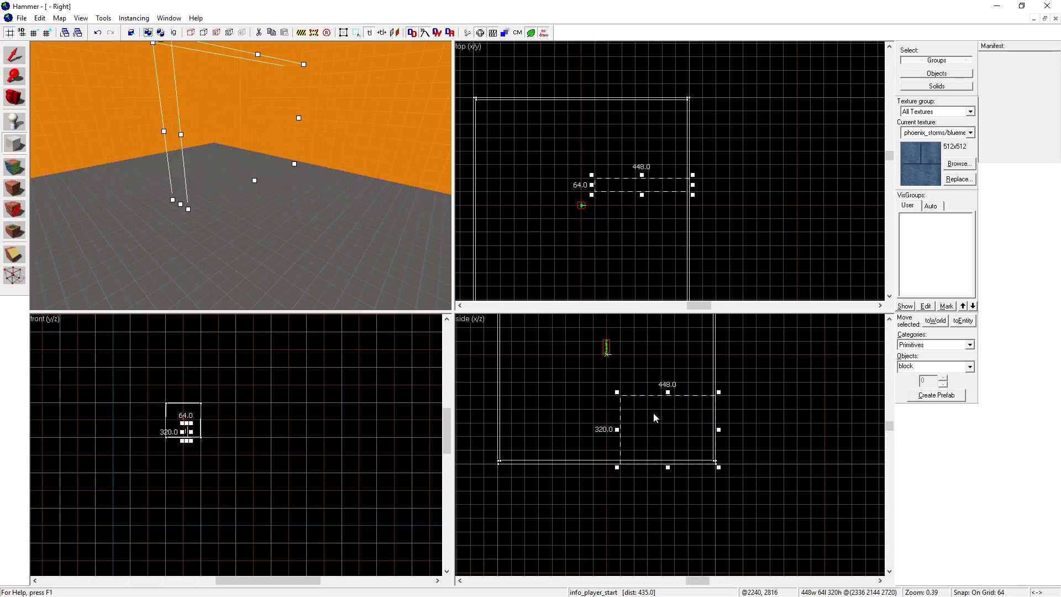
right_click(653, 412)
click(691, 421)
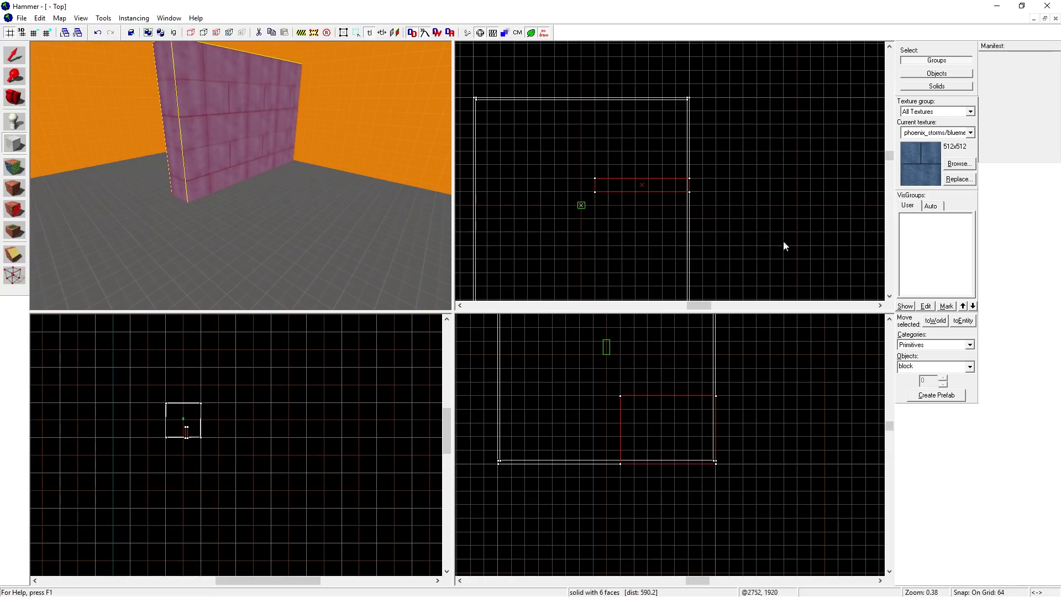
Create a 10-sided cylinder 192 by 192 by 136 units standing on the floor between the partition and the room's corner.
click(936, 345)
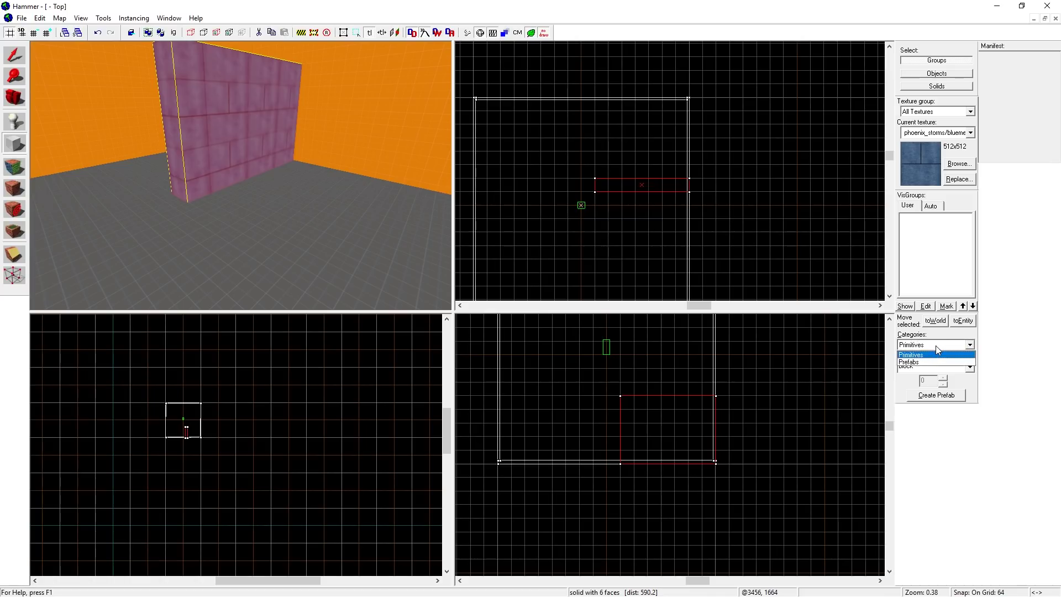
click(926, 355)
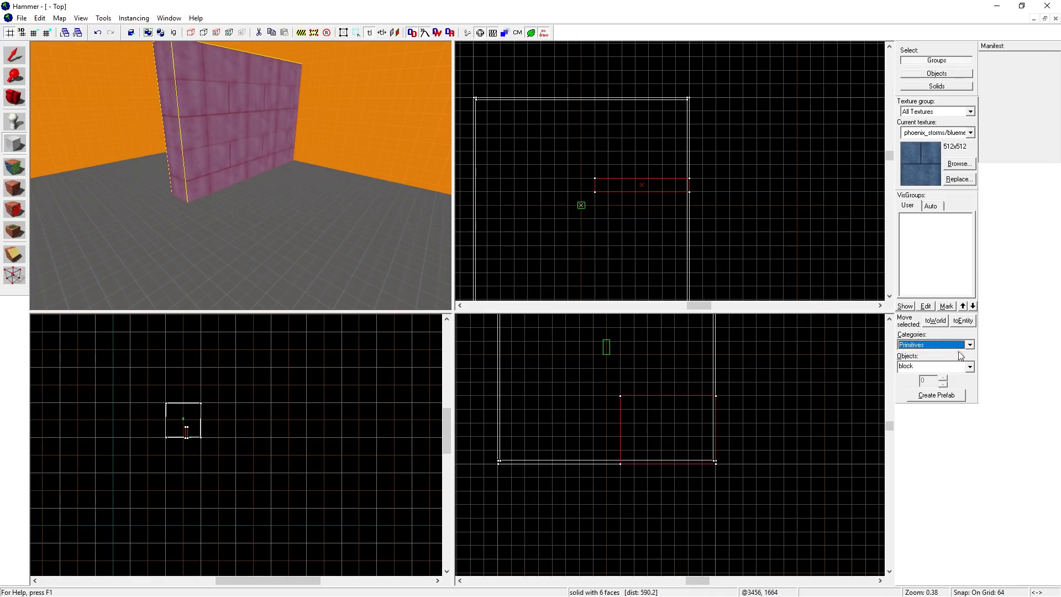
click(970, 368)
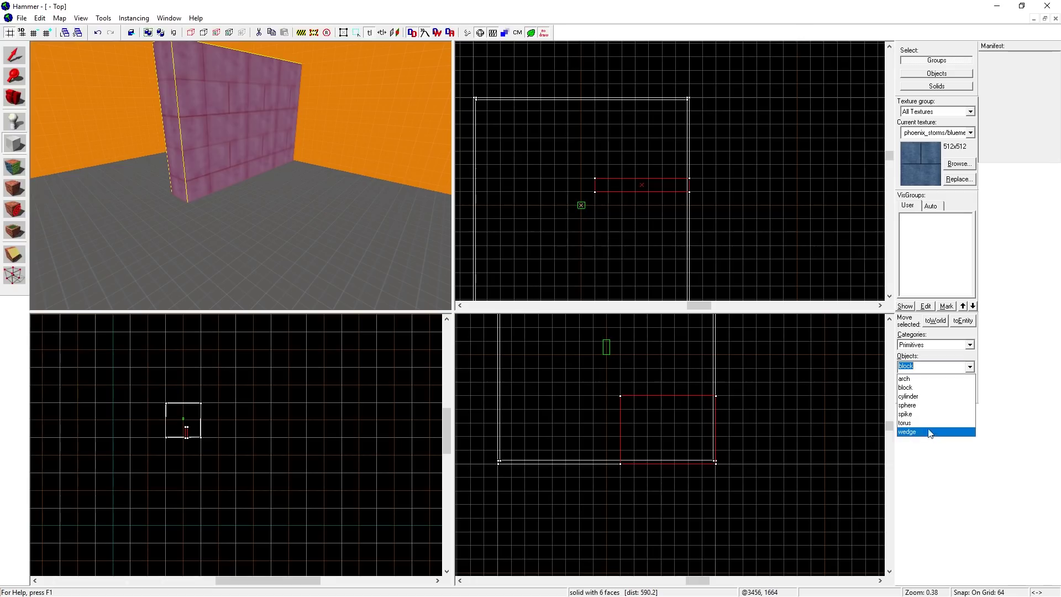
click(917, 396)
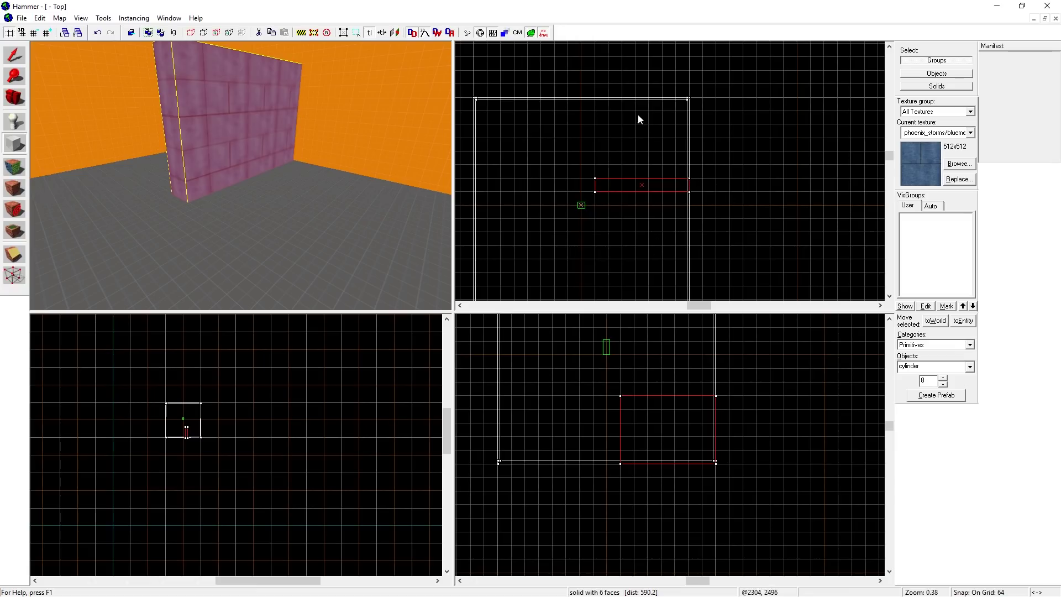
drag(635, 111, 679, 155)
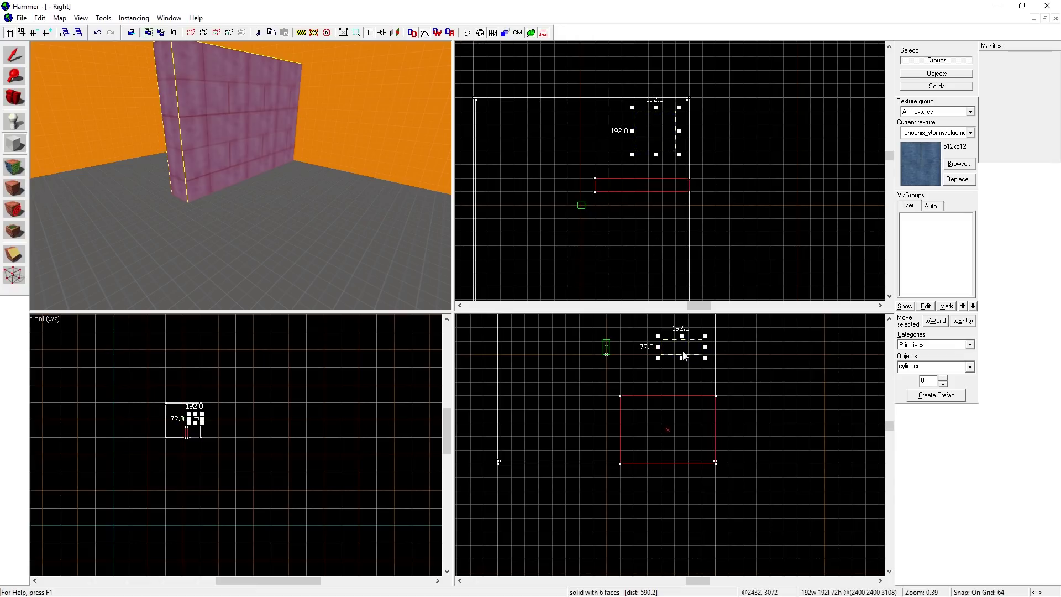
drag(684, 355, 682, 468)
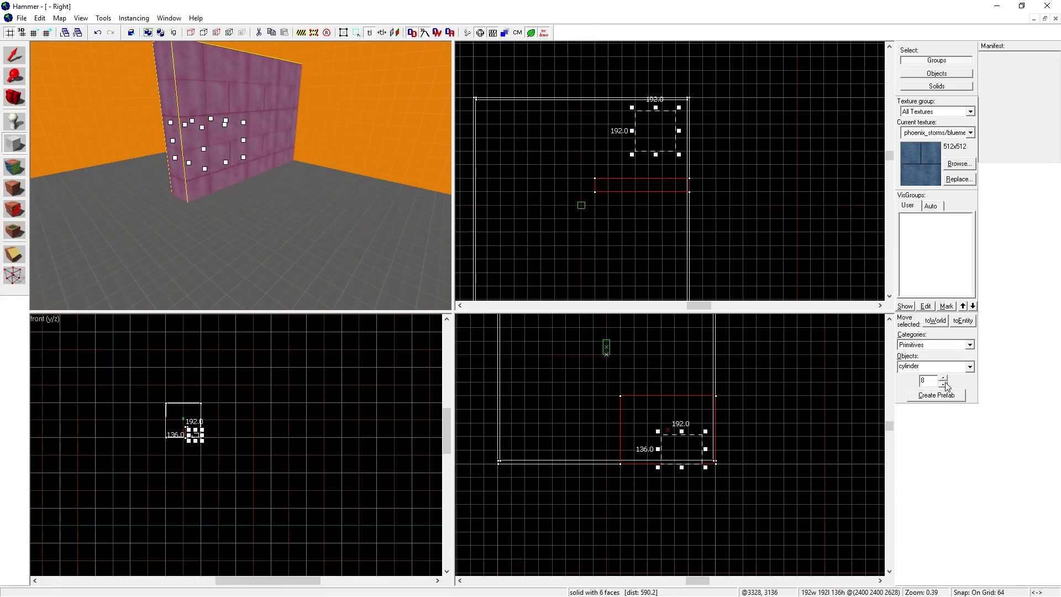
click(944, 383)
click(945, 382)
right_click(652, 122)
click(685, 134)
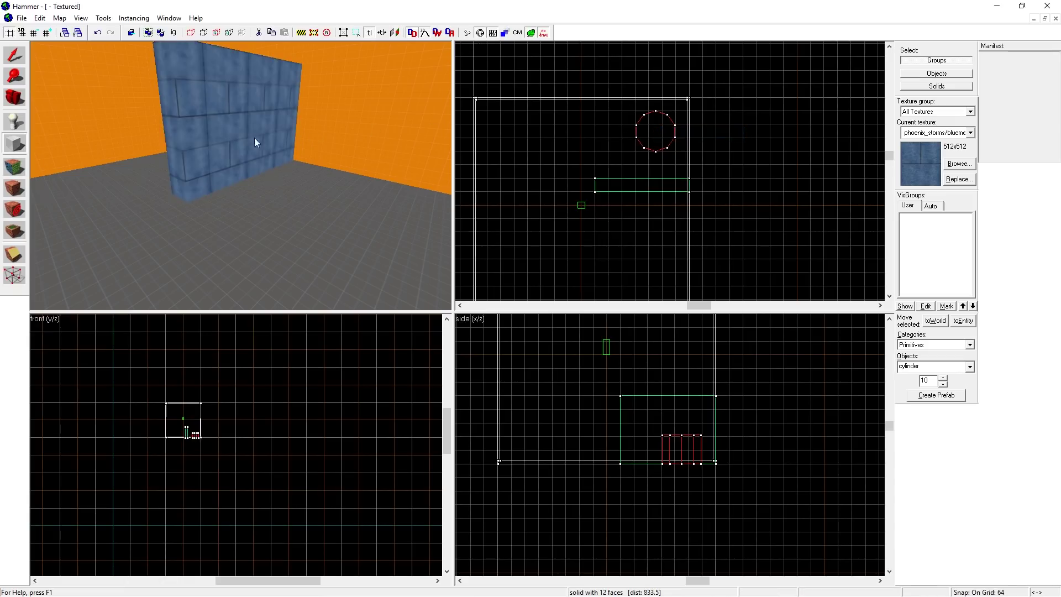
Duplicate the partition wall, placing the copy parallel to it 320 units away on the player start side.
key(w)
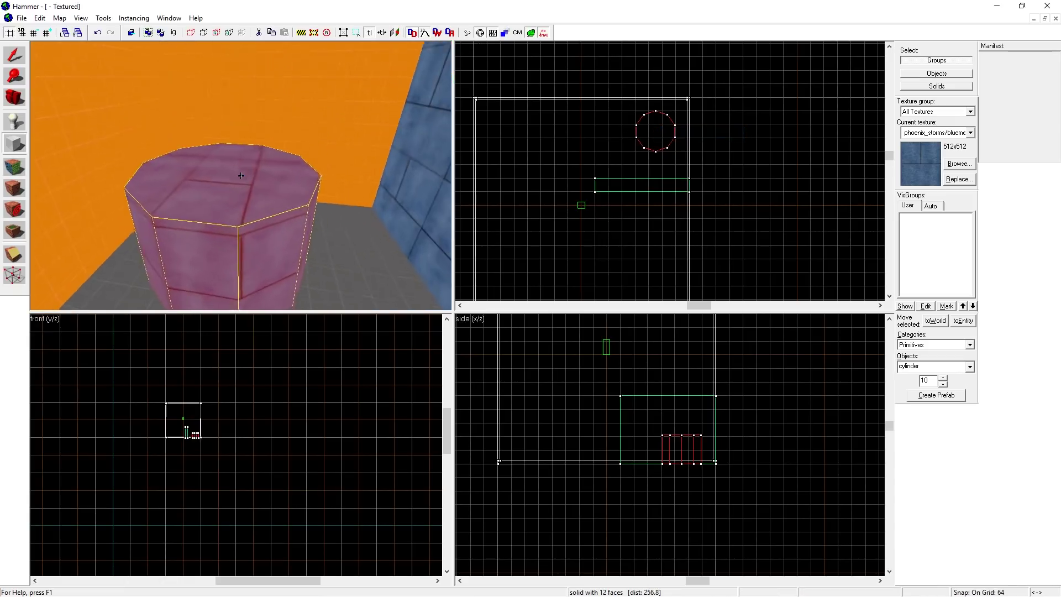
key(Right)
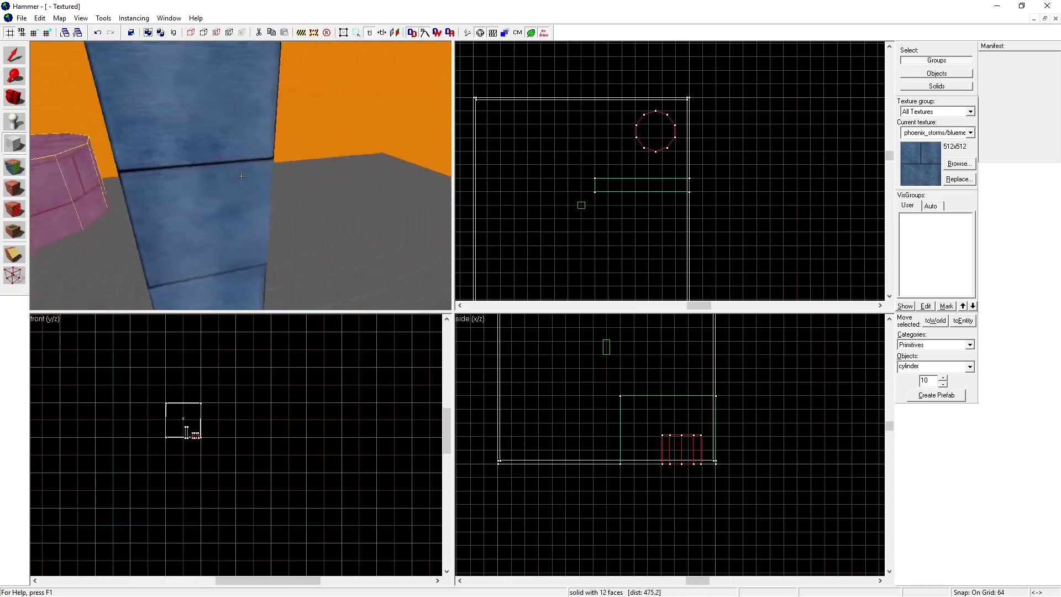
key(a)
key(z)
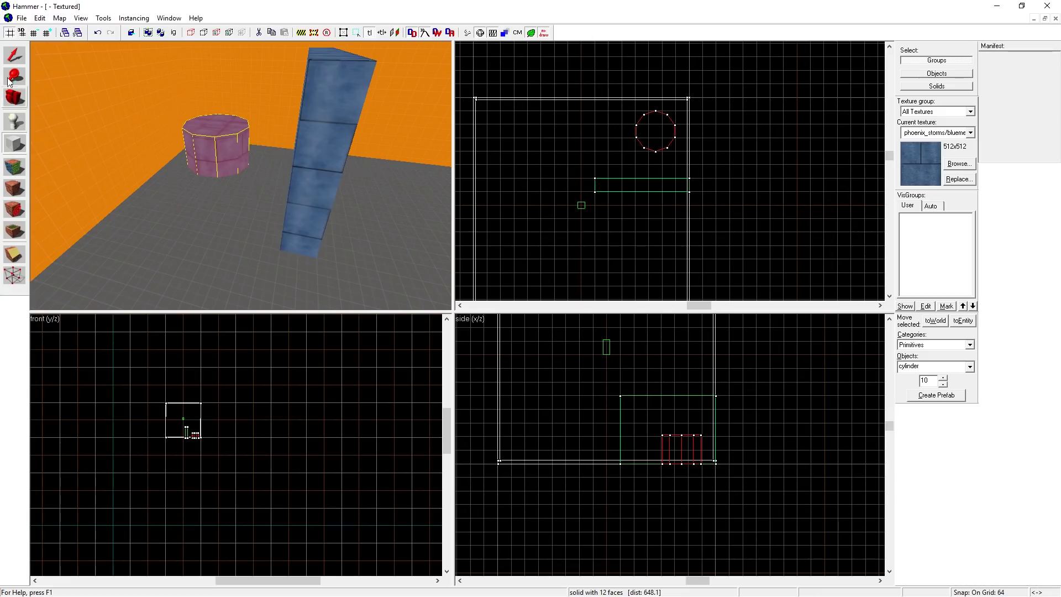
click(12, 60)
click(339, 98)
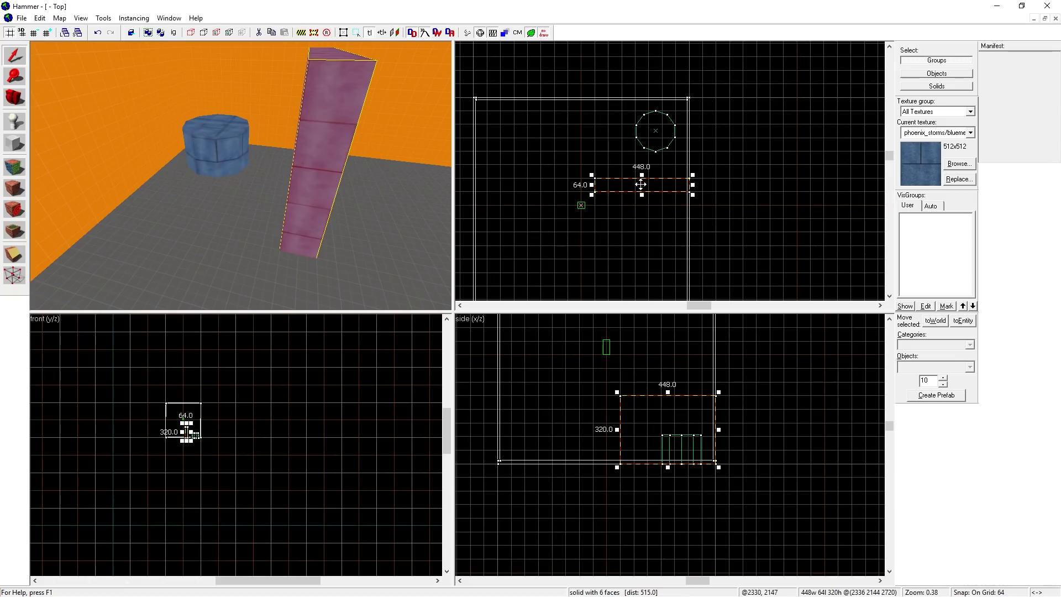
shift+drag(641, 185, 641, 252)
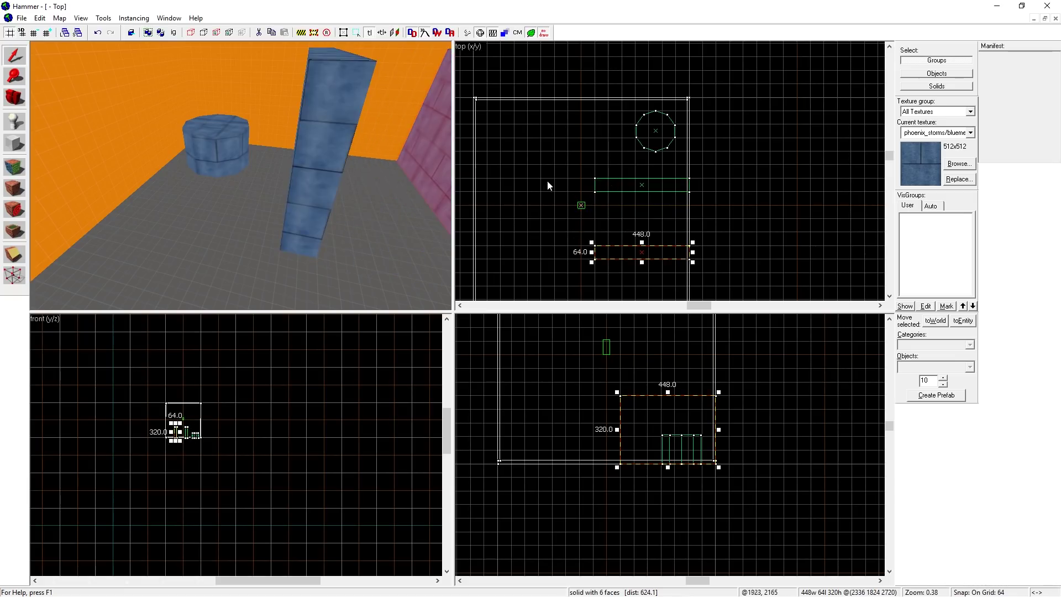
key(d)
key(d)
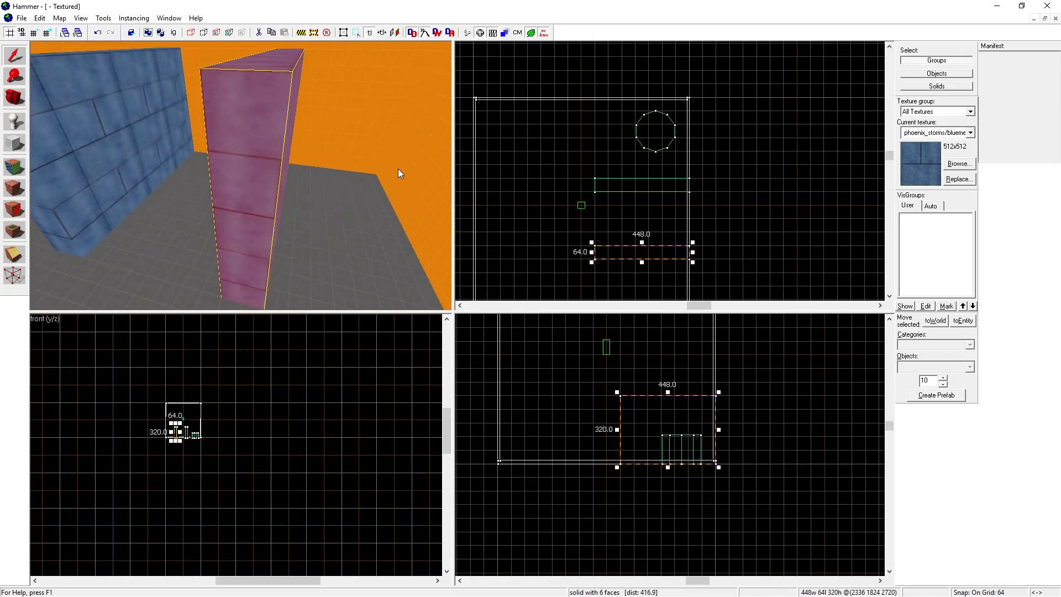
key(a)
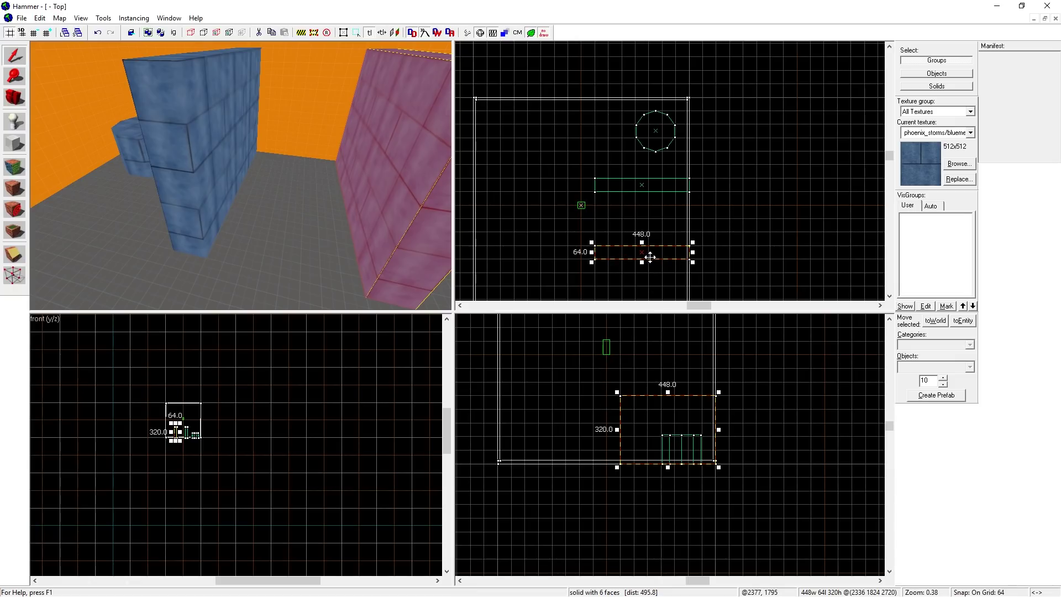
Try resizing the copied wall, rotate it diagonally in the top view, and skew it to about 327 units overall width.
mouse_move(593, 243)
mouse_down()
mouse_move(626, 222)
mouse_move(600, 221)
mouse_move(560, 249)
mouse_move(599, 249)
mouse_up()
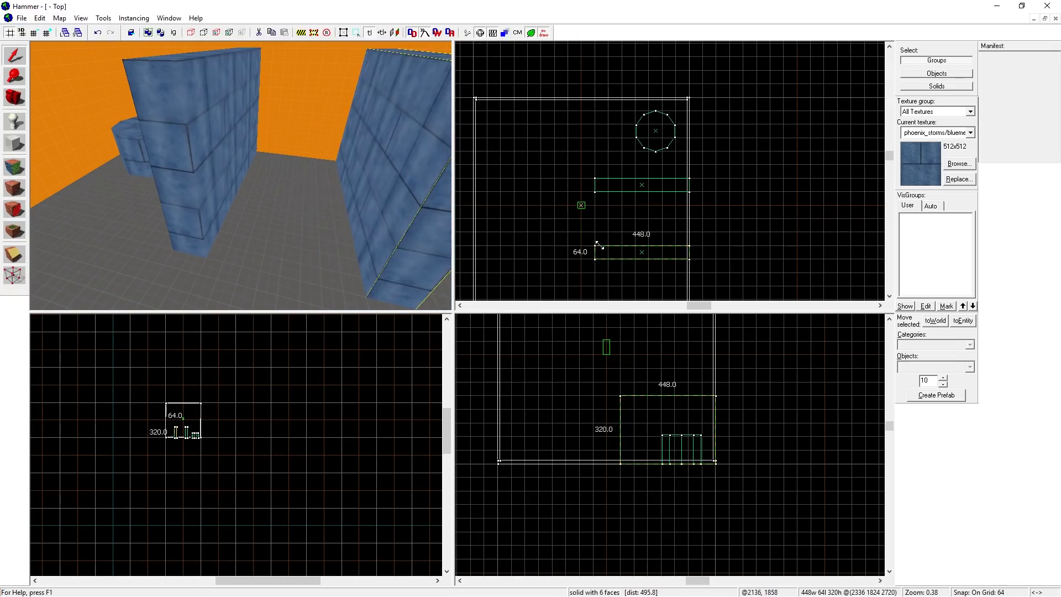
click(595, 245)
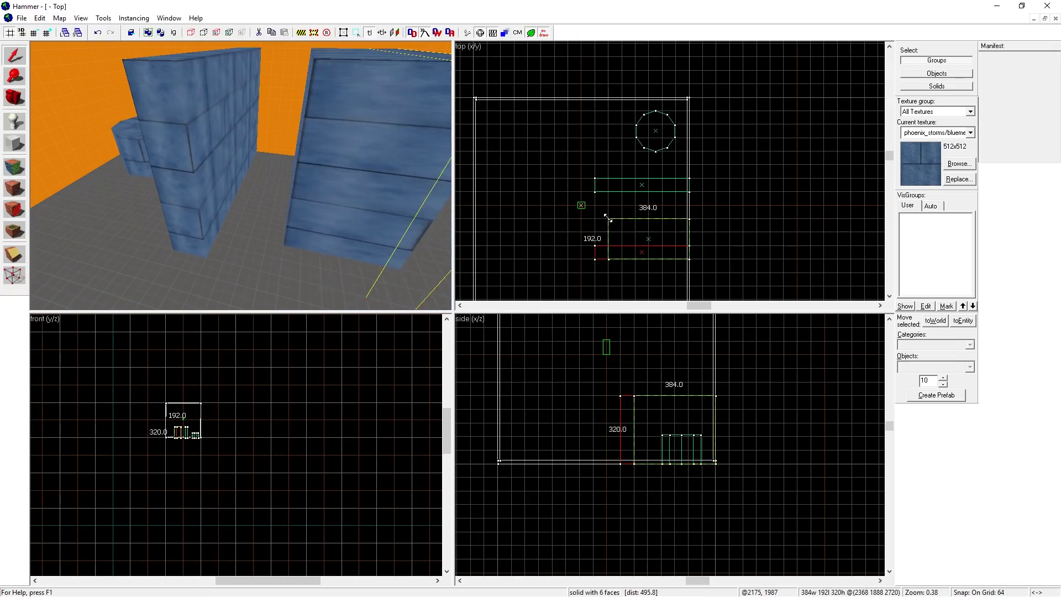
click(641, 250)
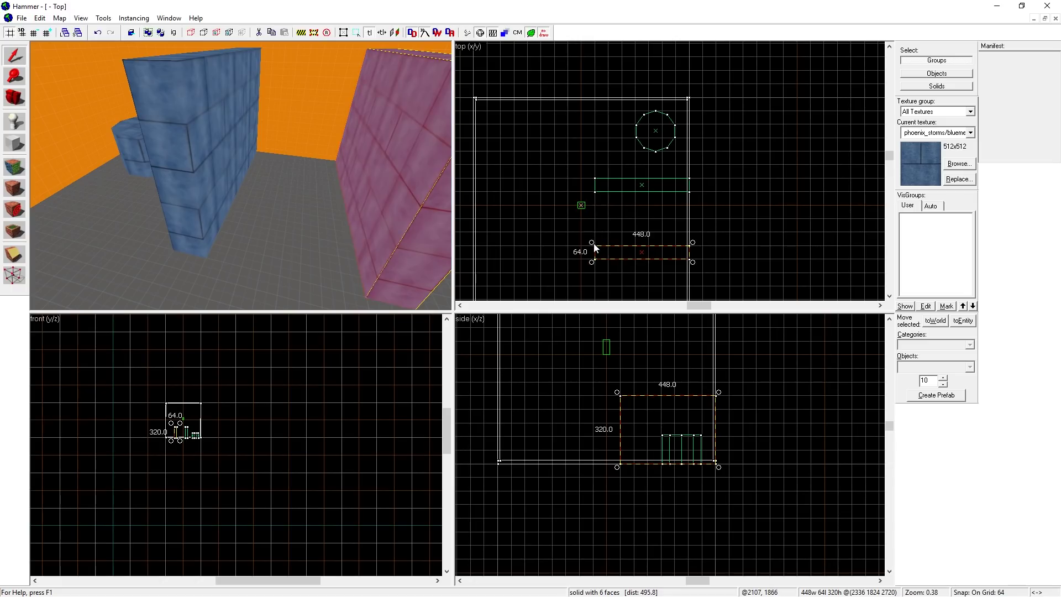
mouse_move(592, 241)
mouse_down()
mouse_move(623, 218)
mouse_move(648, 226)
mouse_move(662, 239)
mouse_move(646, 267)
mouse_up()
drag(627, 269, 626, 269)
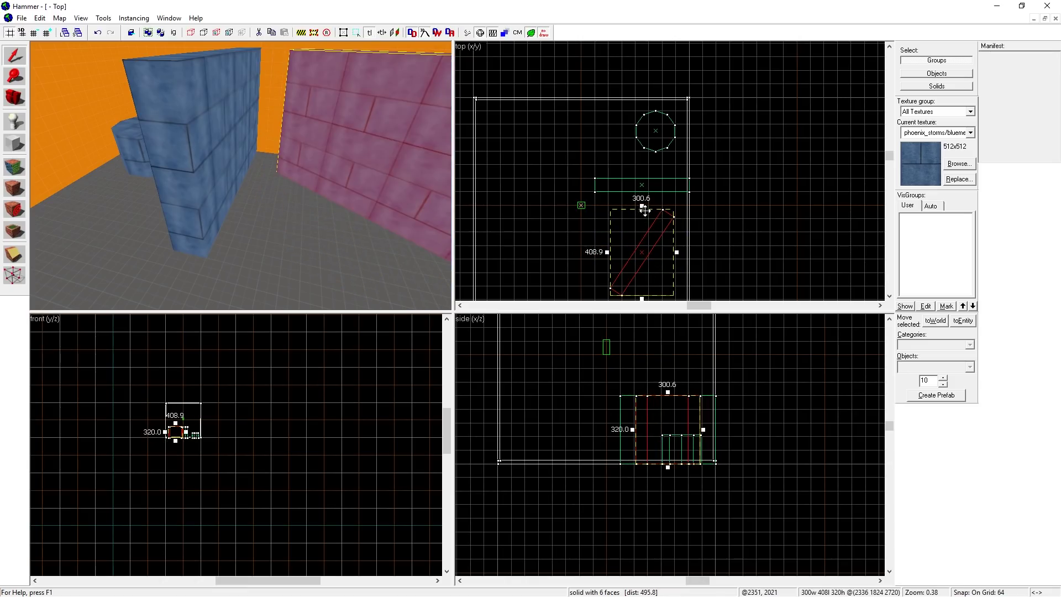
mouse_move(642, 206)
mouse_down()
mouse_move(502, 220)
mouse_move(596, 225)
mouse_up()
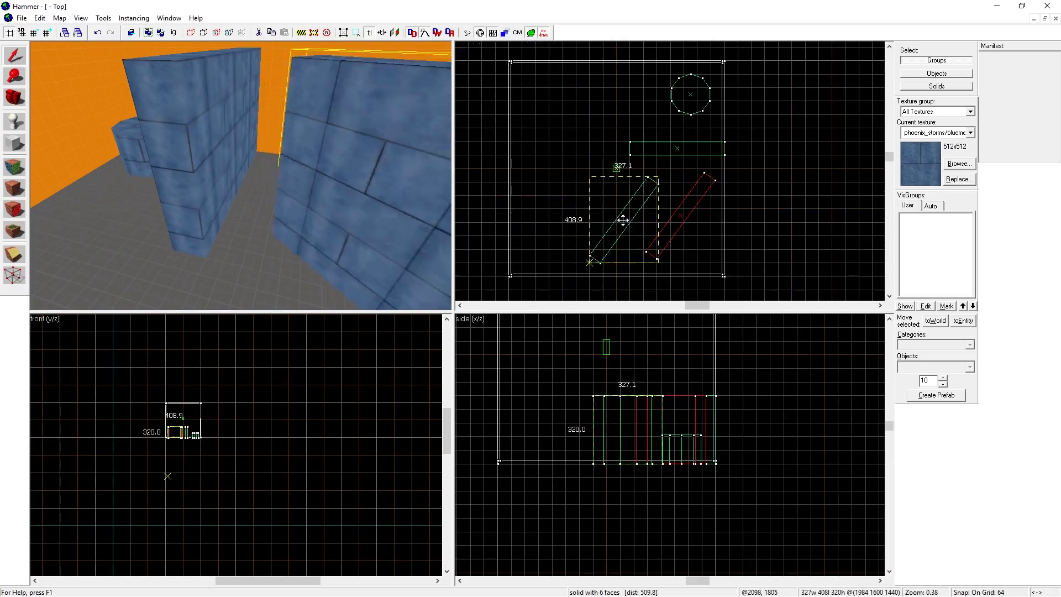
Move the skewed wall across the room's corner diagonally opposite the cylinder and reduce its height to 192 units.
mouse_move(623, 220)
mouse_down()
mouse_move(542, 232)
mouse_move(534, 245)
mouse_up()
drag(522, 396, 523, 427)
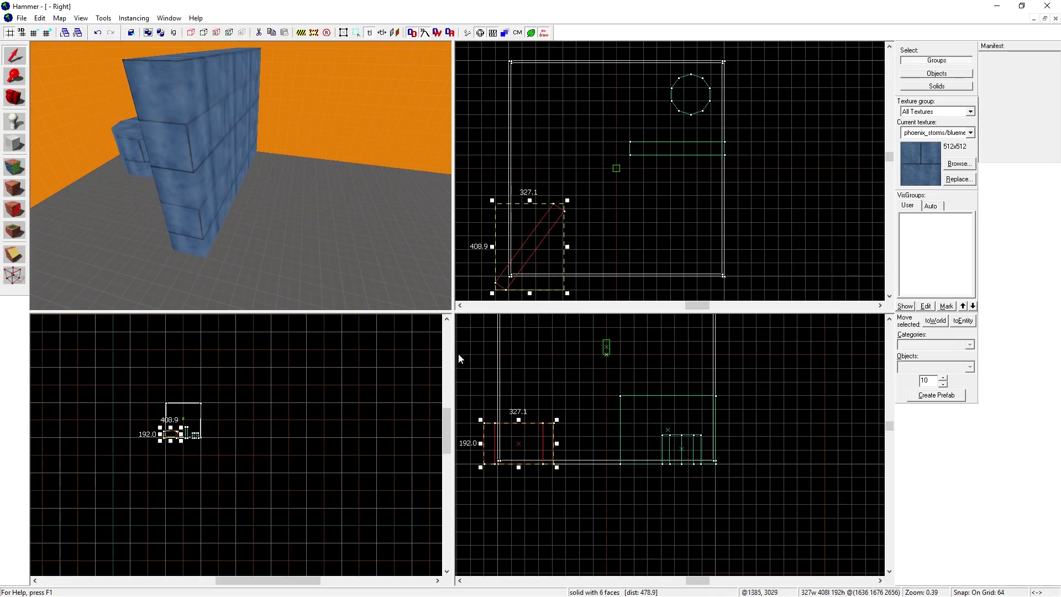
key(z)
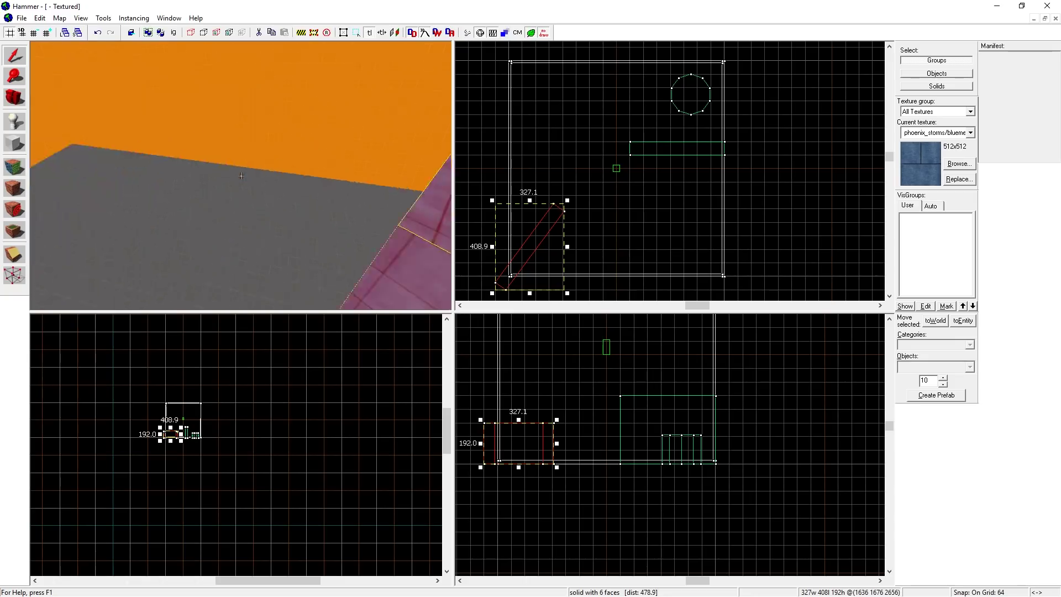
key(w)
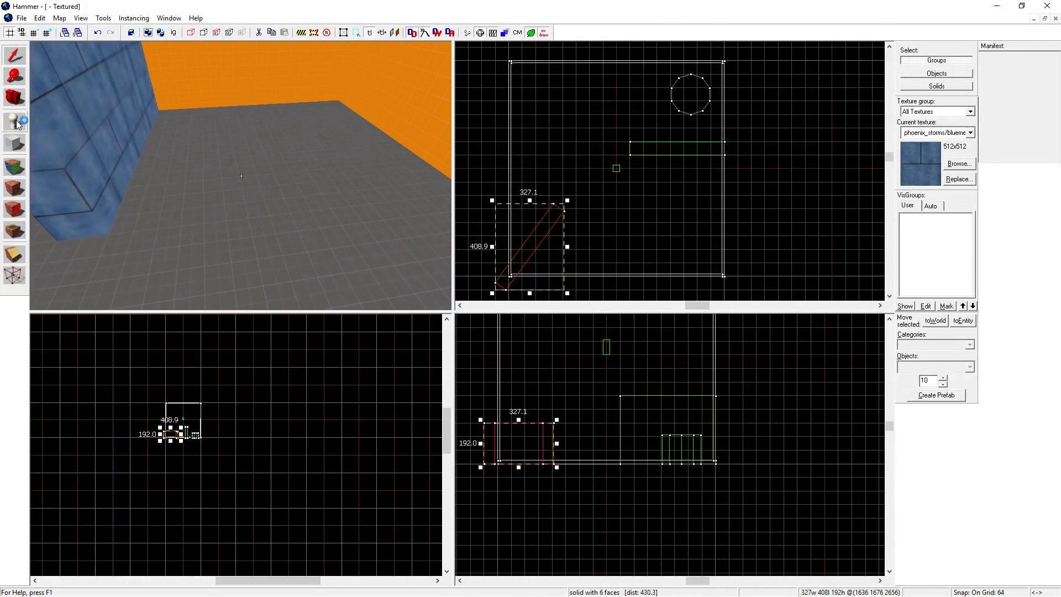
Create a small 10-sided cylinder 64 by 64 by 64 units on the floor beside the partition.
click(15, 144)
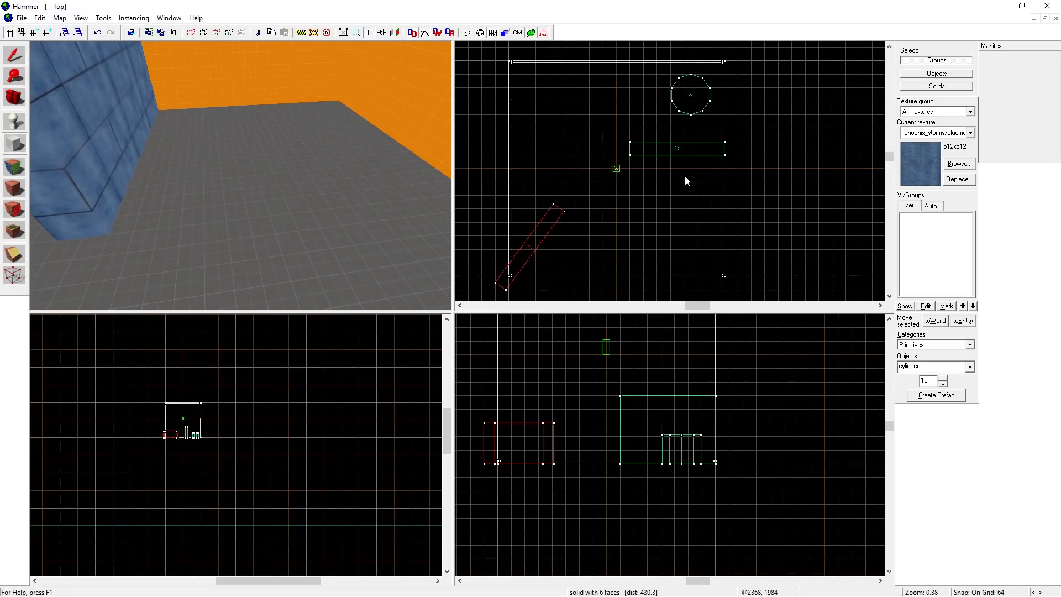
drag(685, 175, 695, 181)
scroll(715, 483, up, 2)
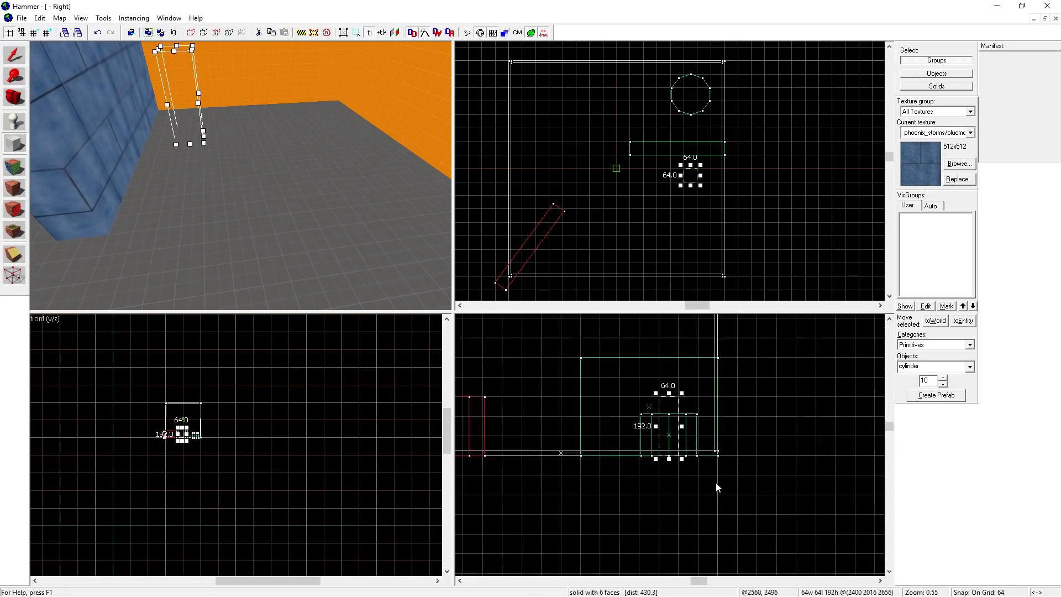
scroll(715, 483, up, 1)
drag(659, 377, 661, 424)
key(Return)
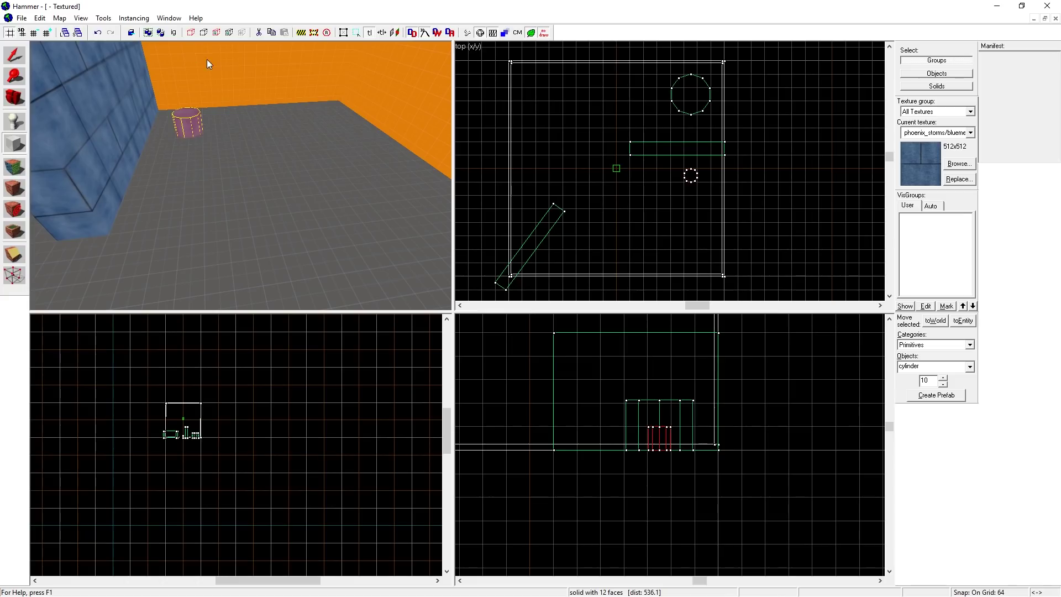
Create a 64-unit cube block on the floor beside the partition and duplicate it into a cluster of adjoining cubes.
click(970, 368)
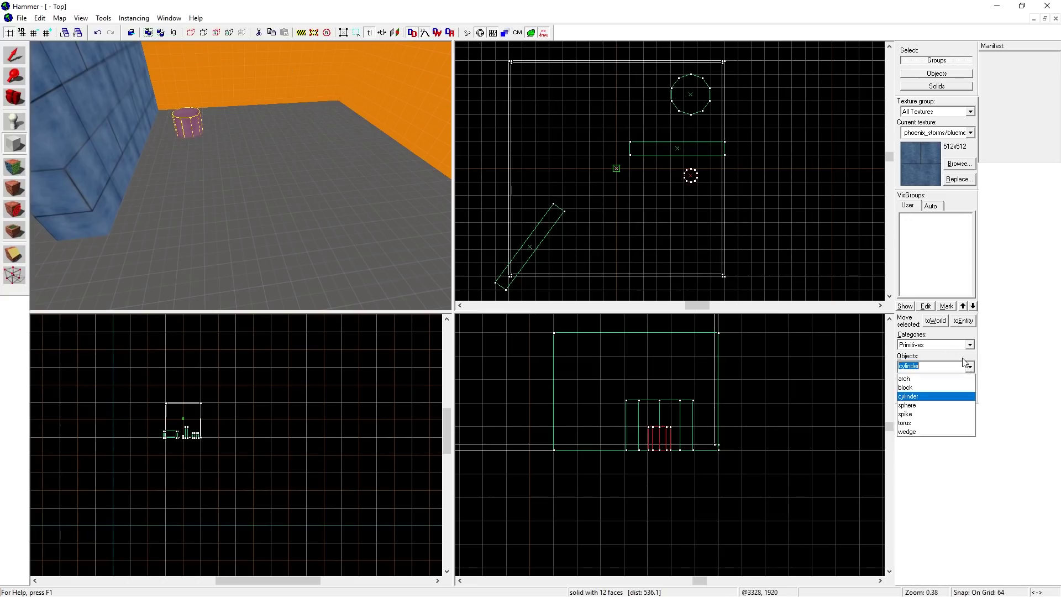
click(941, 387)
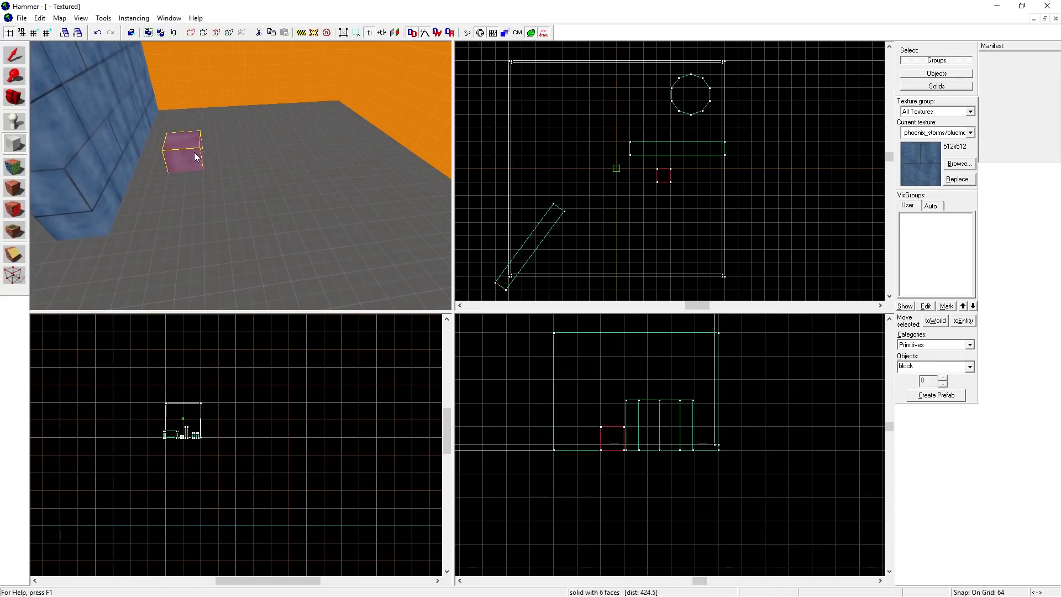
click(15, 55)
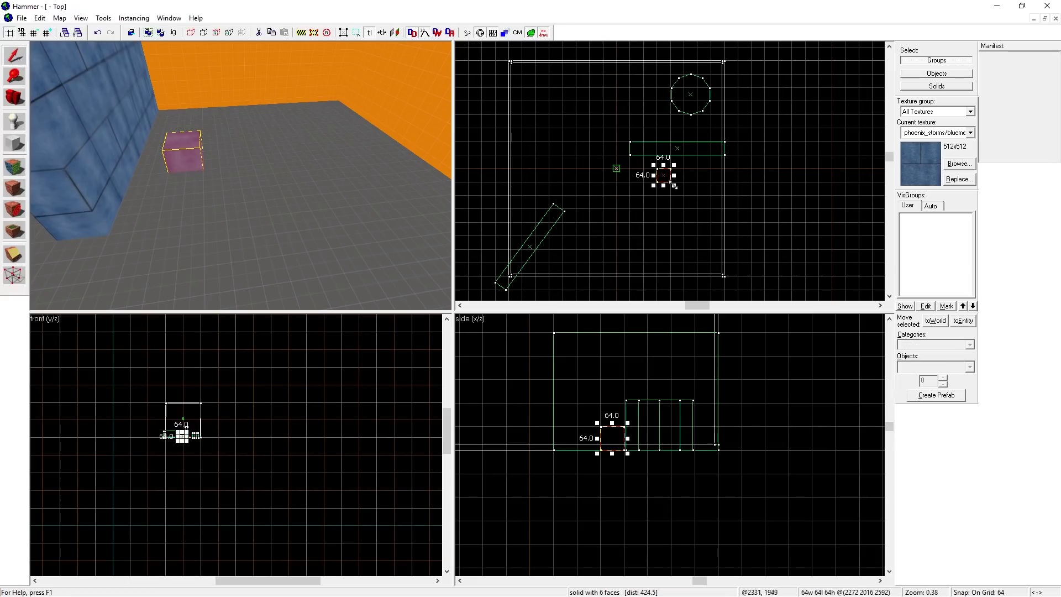
mouse_move(663, 174)
shift+mouse_down()
mouse_move(690, 204)
mouse_move(661, 202)
mouse_move(690, 179)
mouse_move(678, 183)
mouse_move(685, 189)
shift+mouse_up()
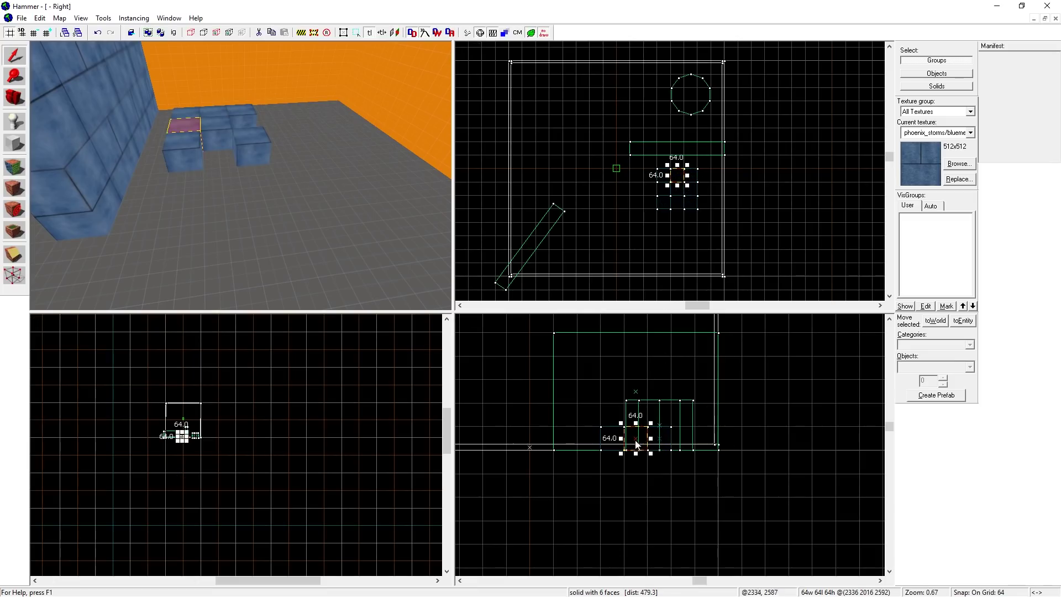
Stack copies of the 64-unit cube on a second level of the cluster and look over the arrangement in 3D.
drag(635, 441, 655, 414)
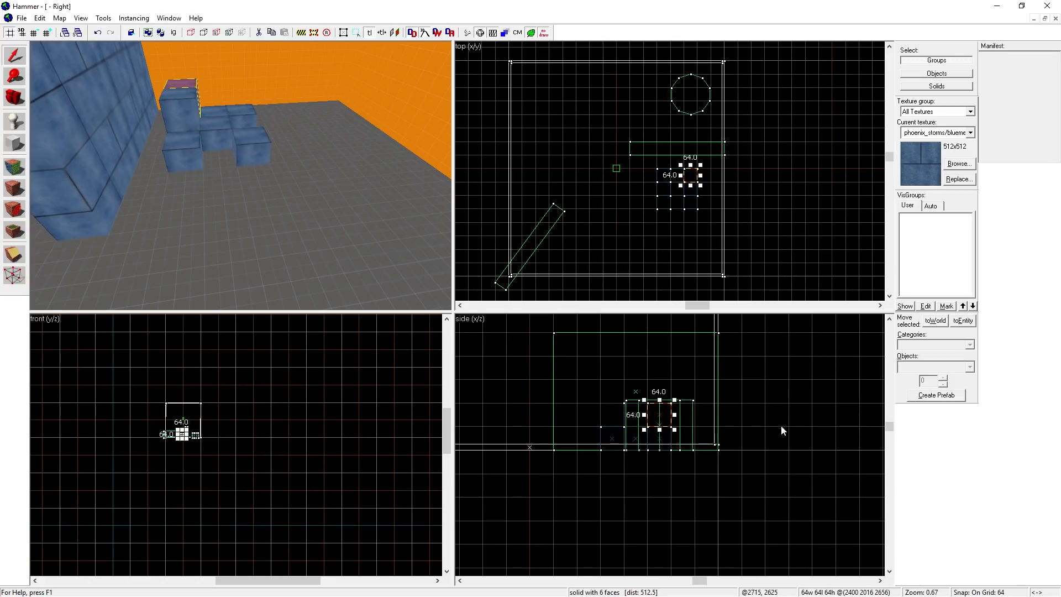
drag(686, 175, 687, 188)
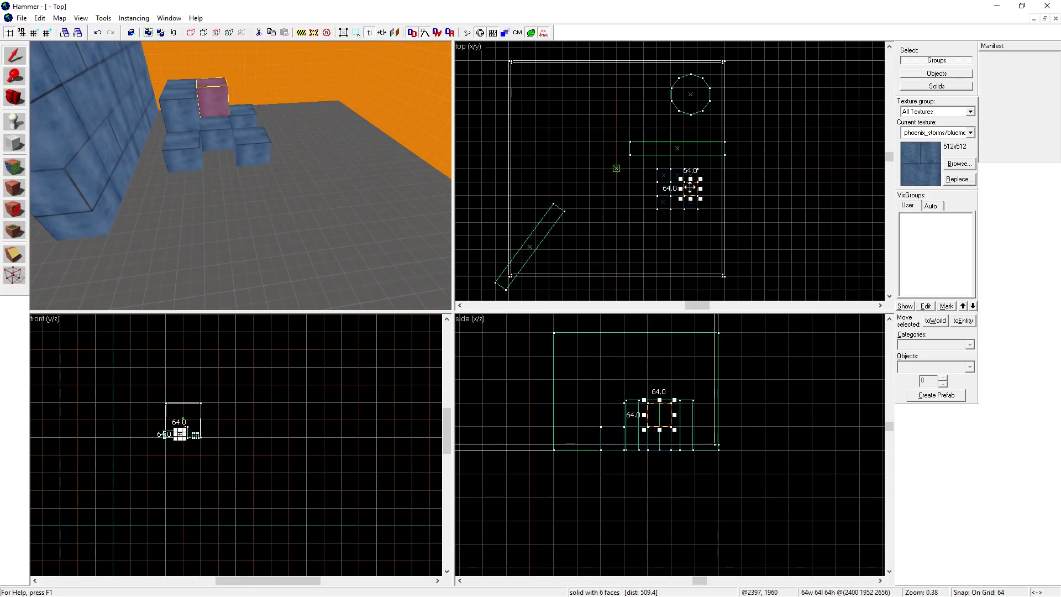
key(w)
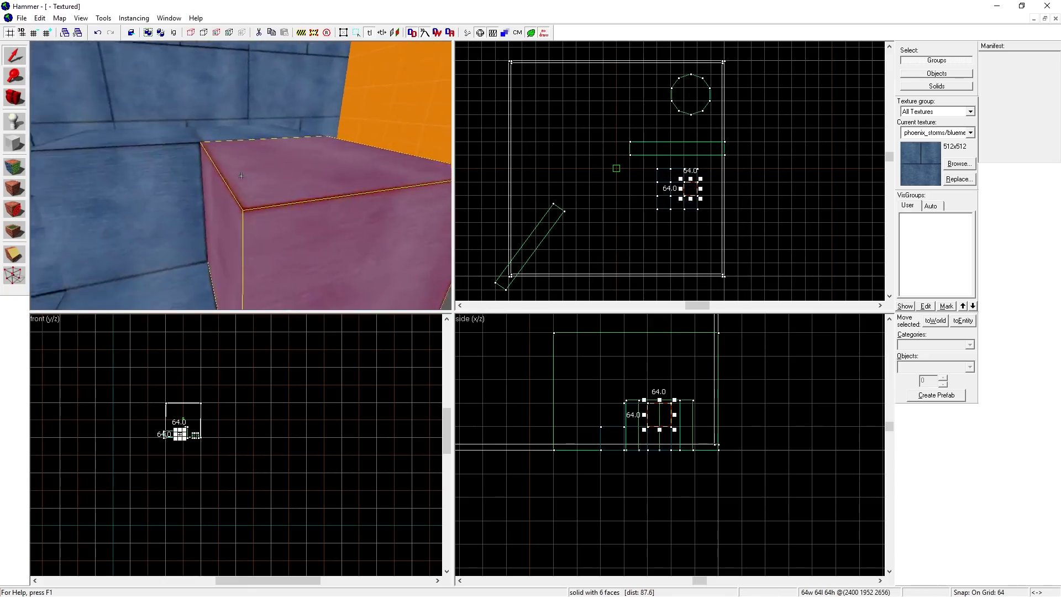
key(s)
key(a)
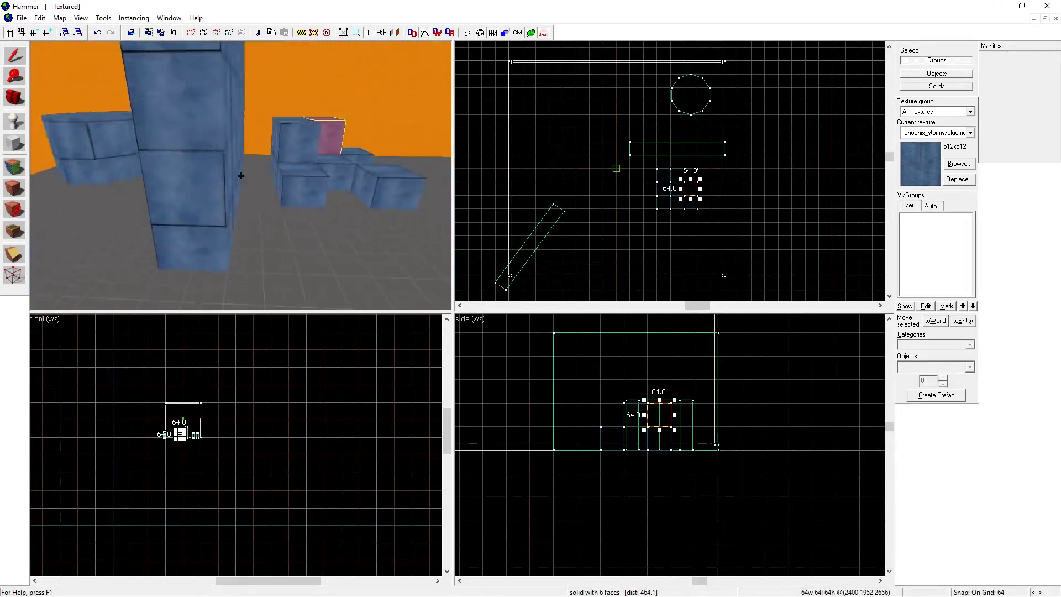
key(Left)
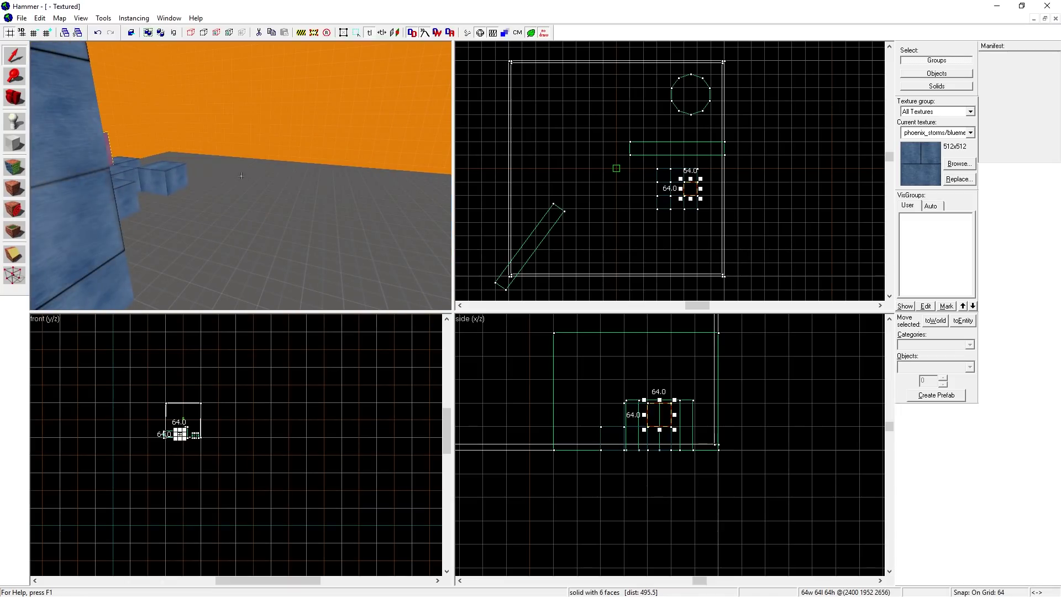
key(Left)
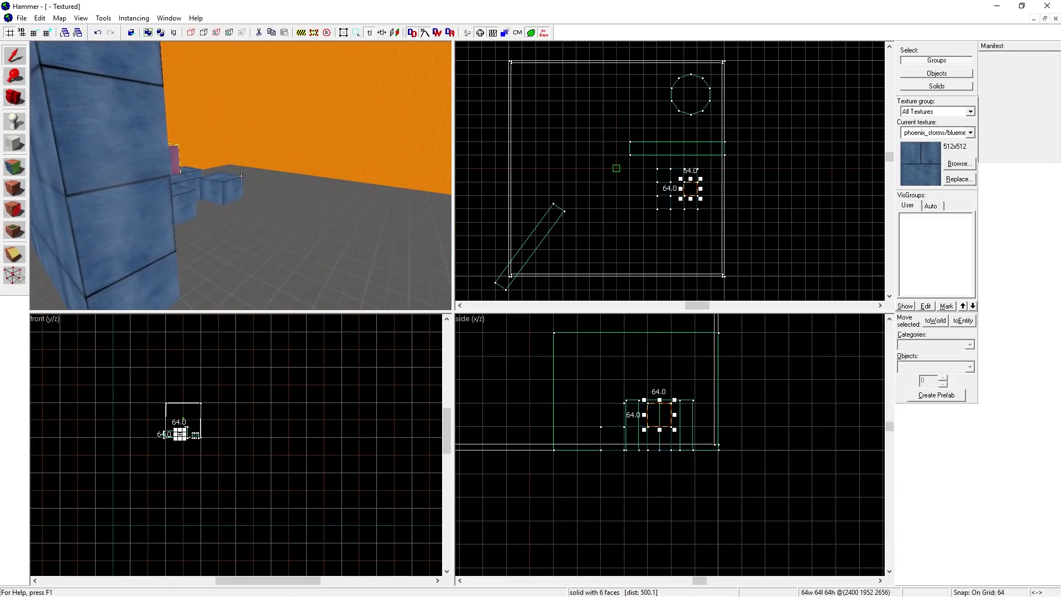
Move a 64-unit cube from the cluster to the partition's free end and stretch it to 576 units long, perpendicular to the partition.
key(Escape)
click(247, 175)
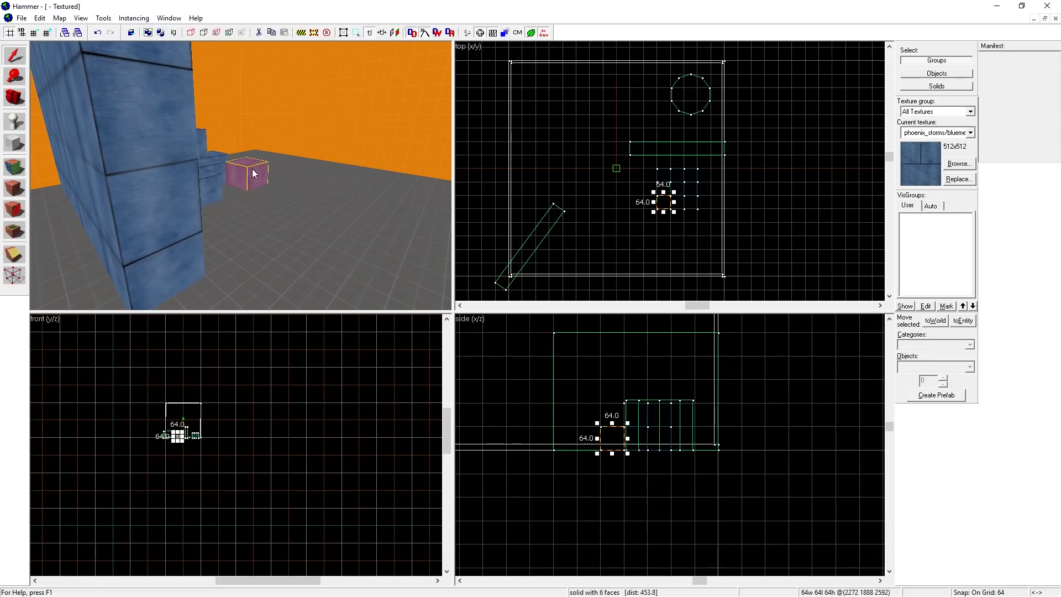
drag(664, 202, 614, 145)
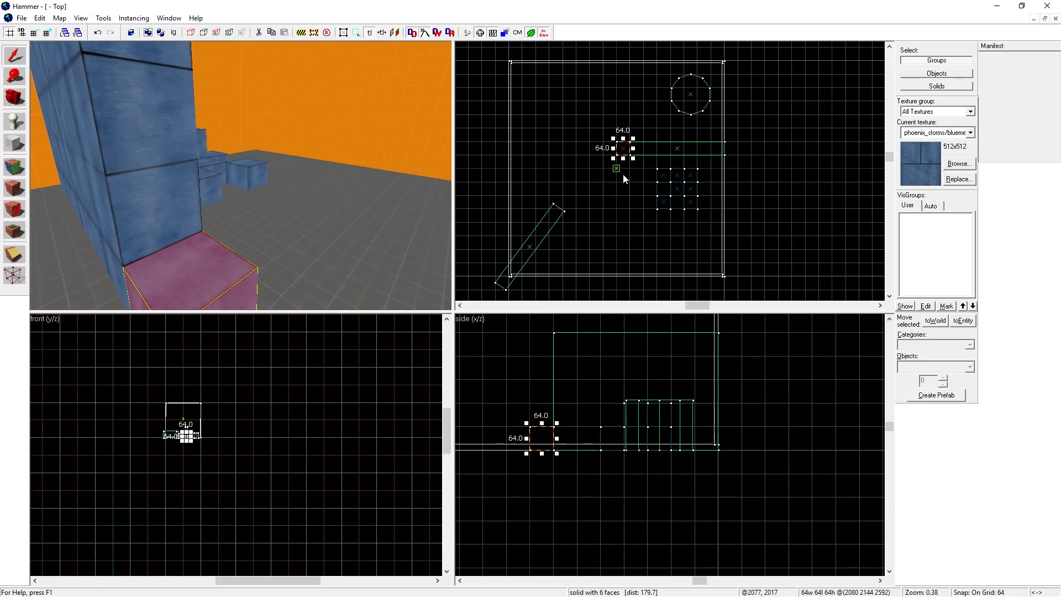
drag(624, 158, 617, 268)
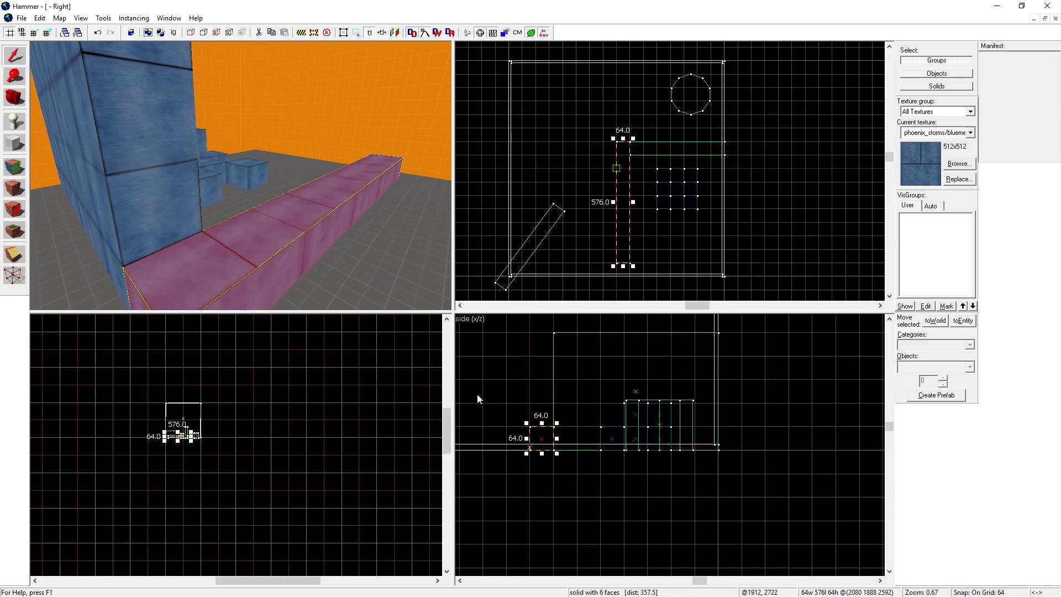
Skew the 576-unit block vertically into a ramp 416 units in overall height and lower it until its upper end meets the partition's top.
scroll(160, 448, up, 5)
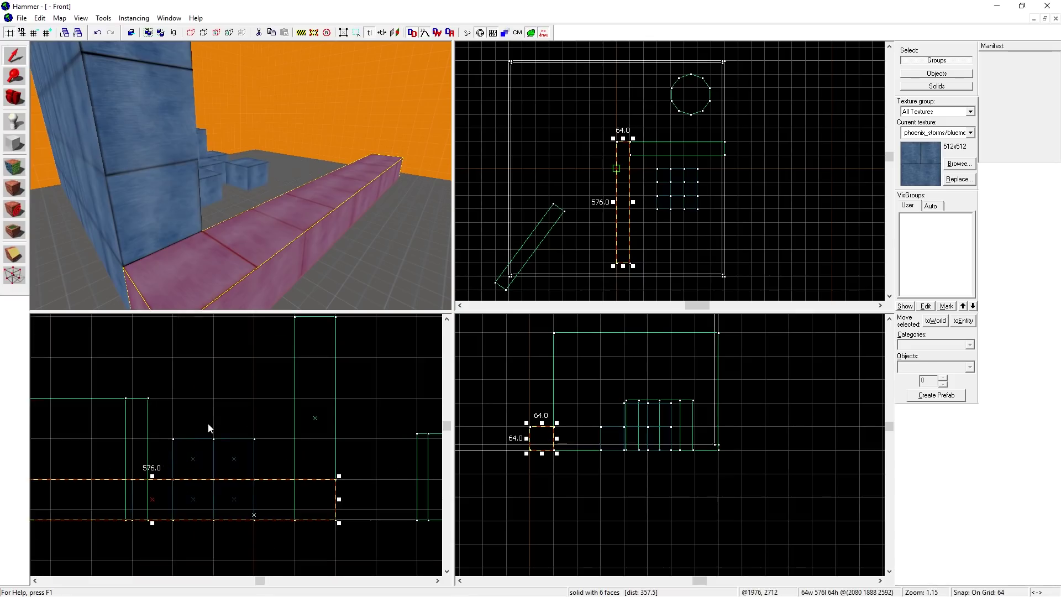
scroll(210, 424, down, 3)
click(273, 450)
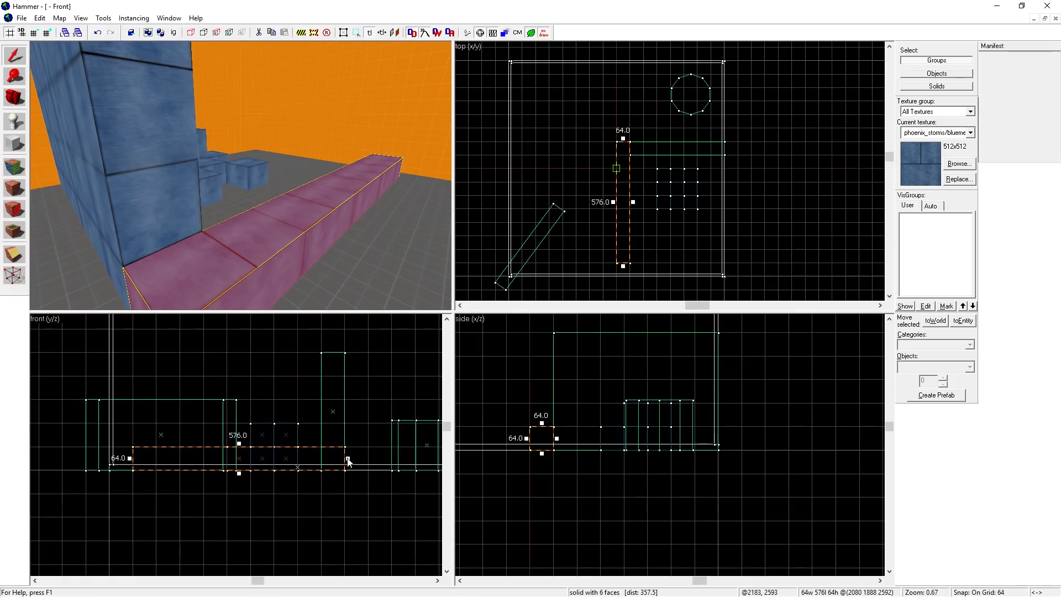
drag(348, 462, 341, 333)
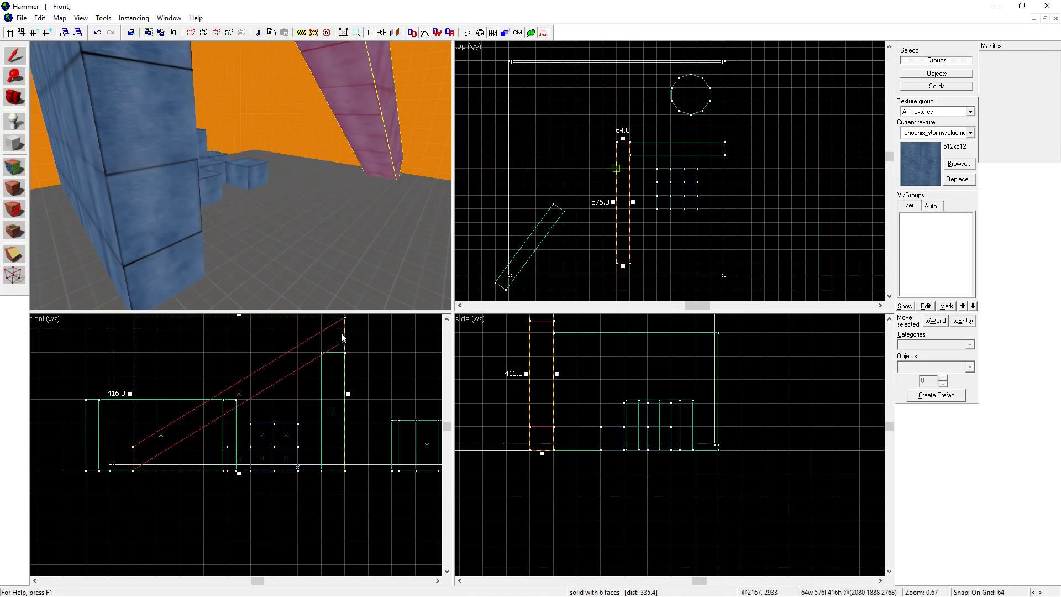
drag(239, 393, 237, 419)
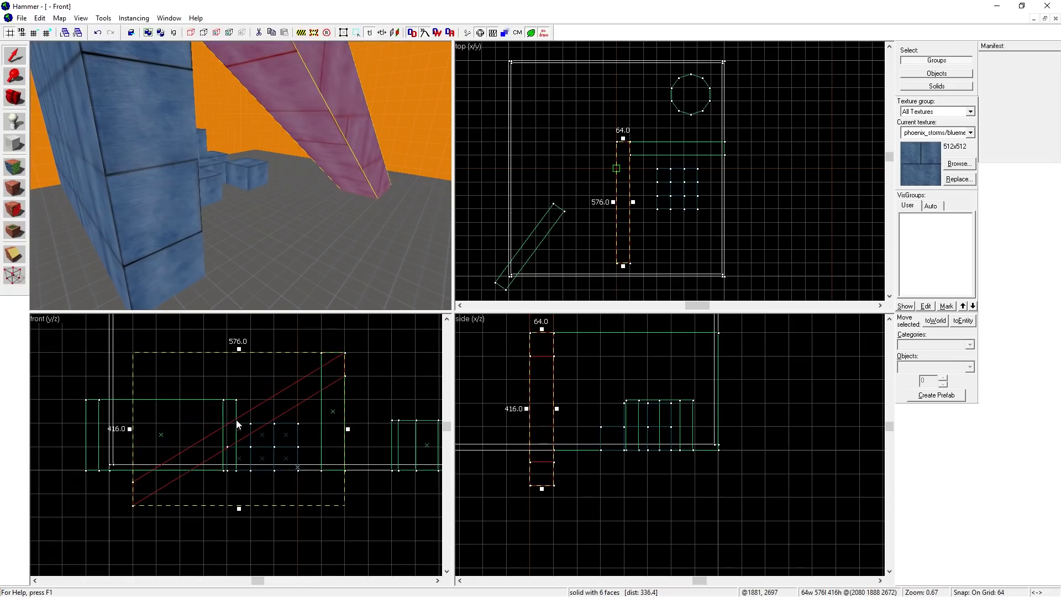
key(z)
key(d)
key(d)
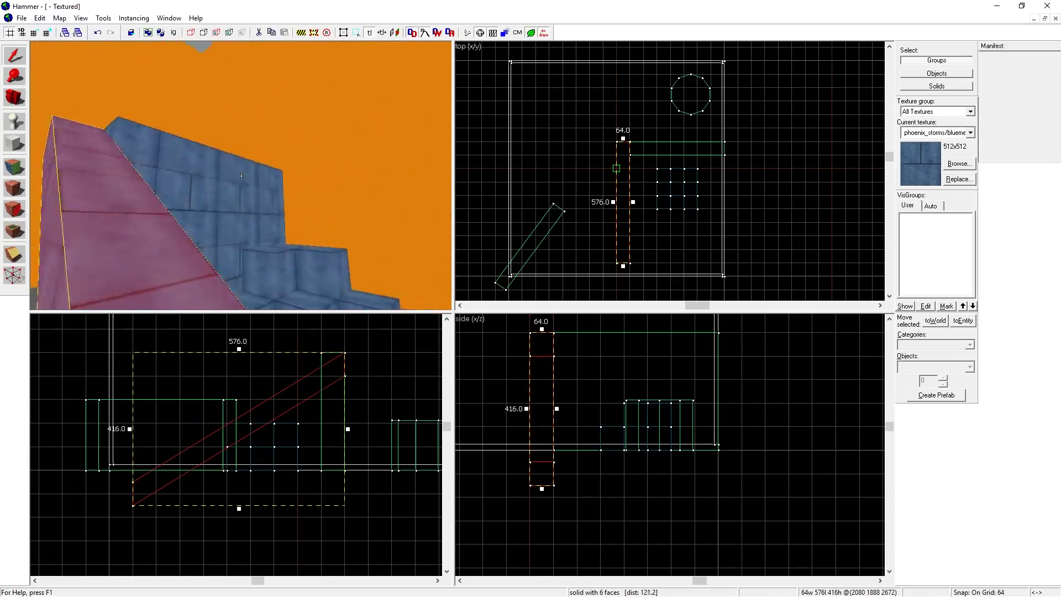
key(w)
key(s)
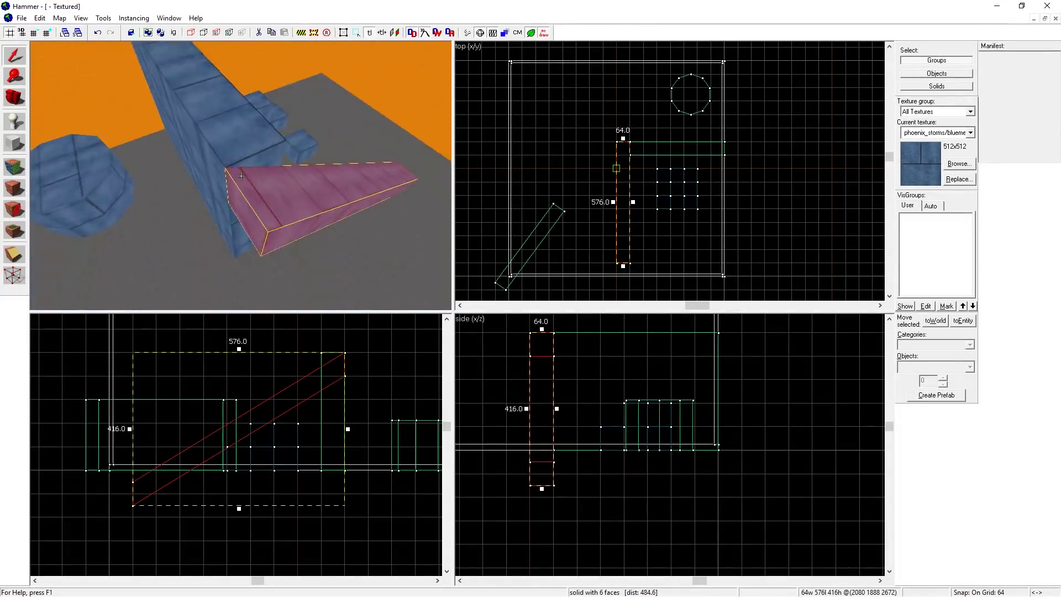
key(d)
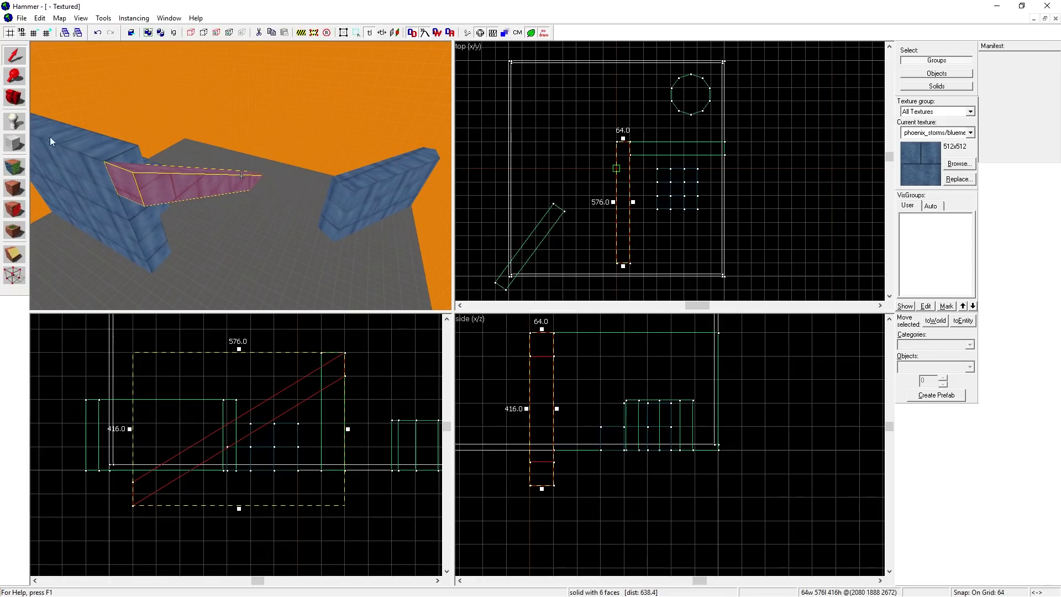
Move the info_player_start to the empty room corner across from the cylinder and lower it to the floor.
click(14, 121)
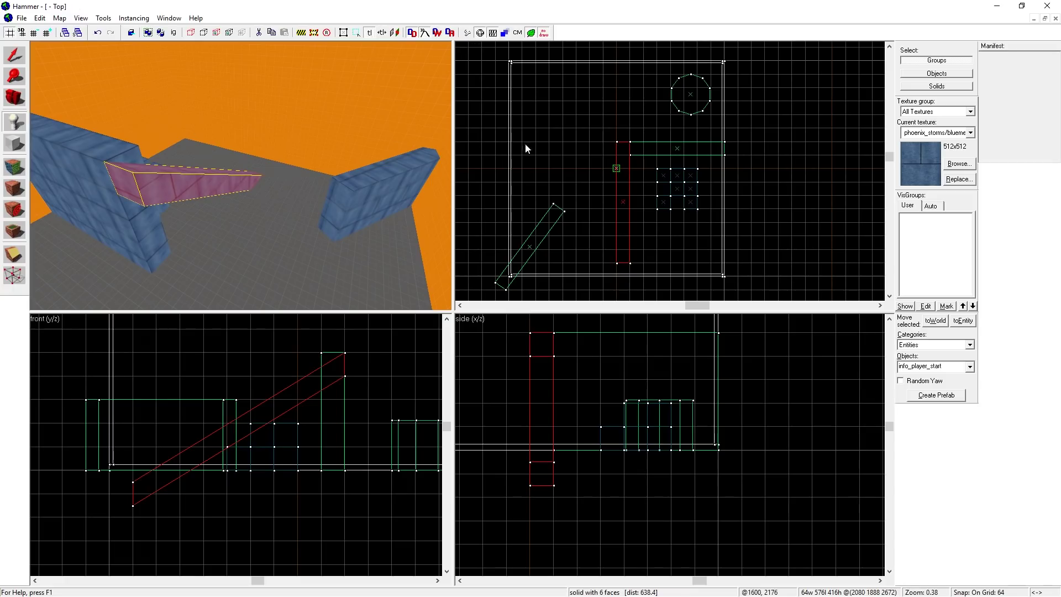
click(616, 169)
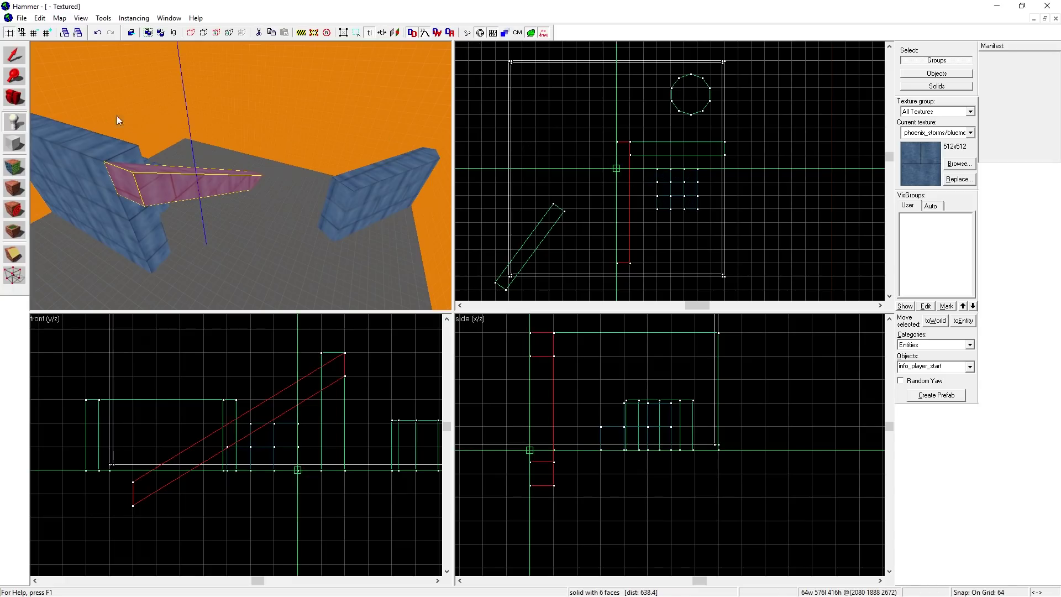
click(18, 58)
drag(616, 168, 539, 84)
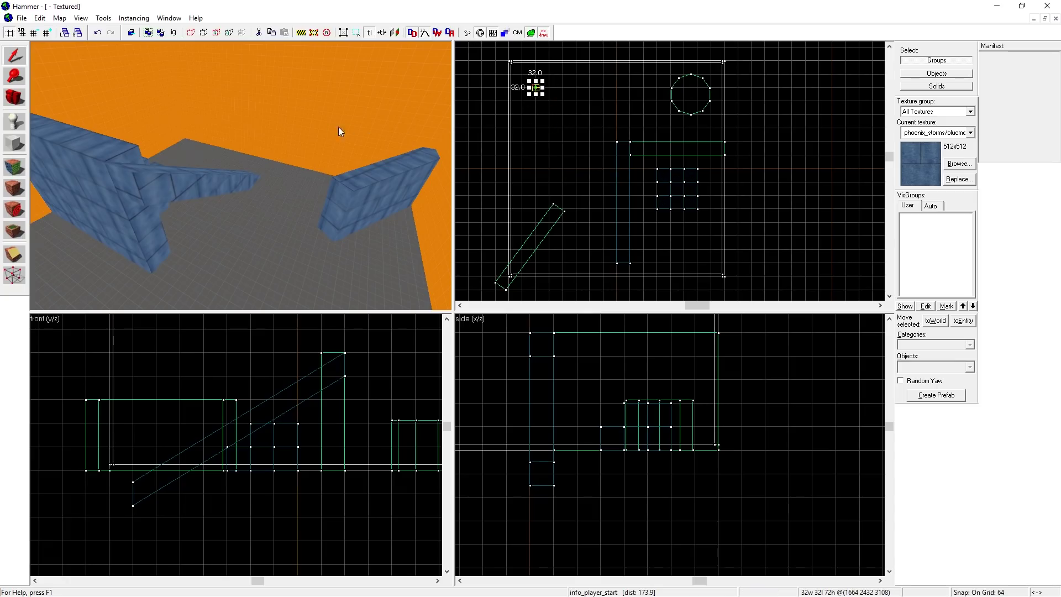
key(z)
key(s)
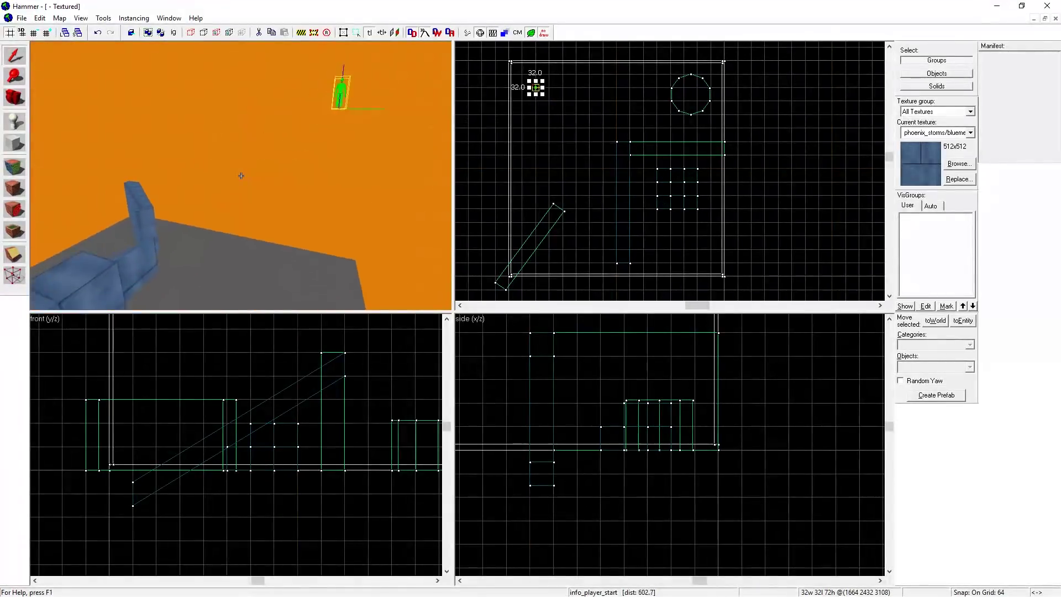
key(z)
scroll(553, 381, down, 5)
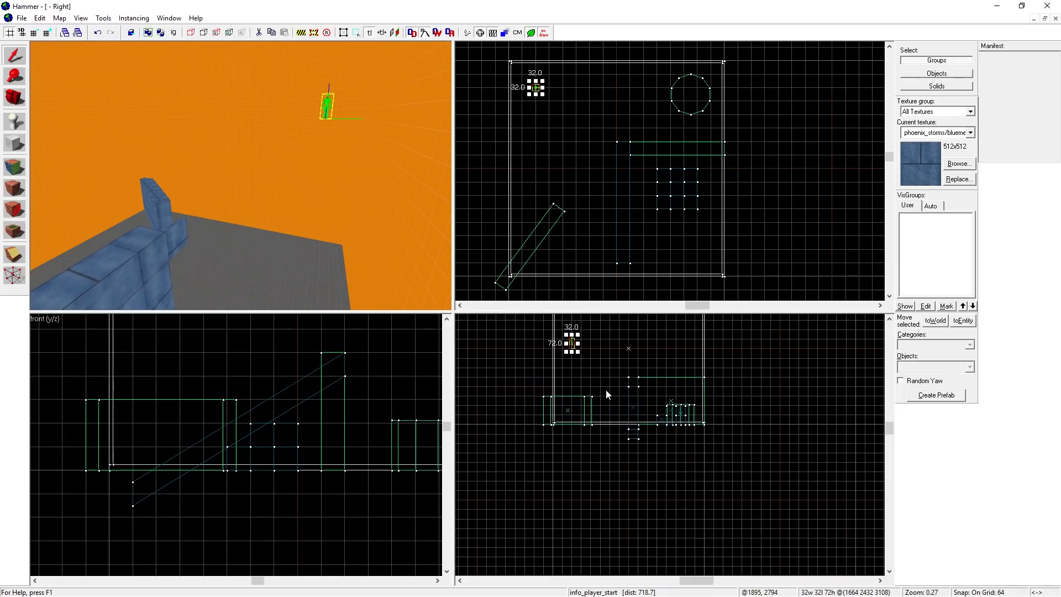
drag(575, 347, 572, 412)
key(z)
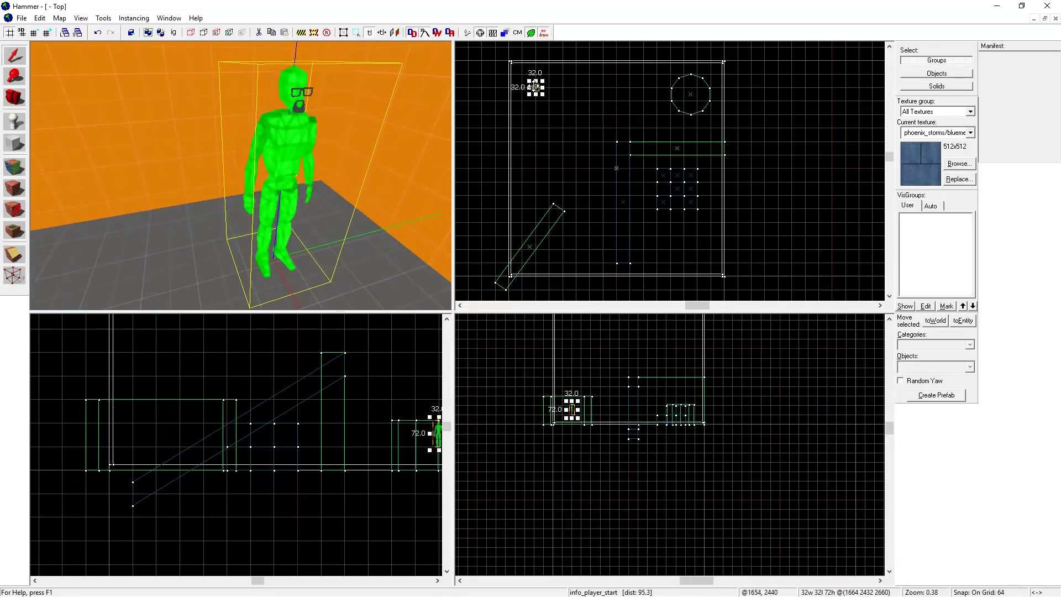
Open the player start's object properties and look through the entity classes matching "TTT".
right_click(535, 87)
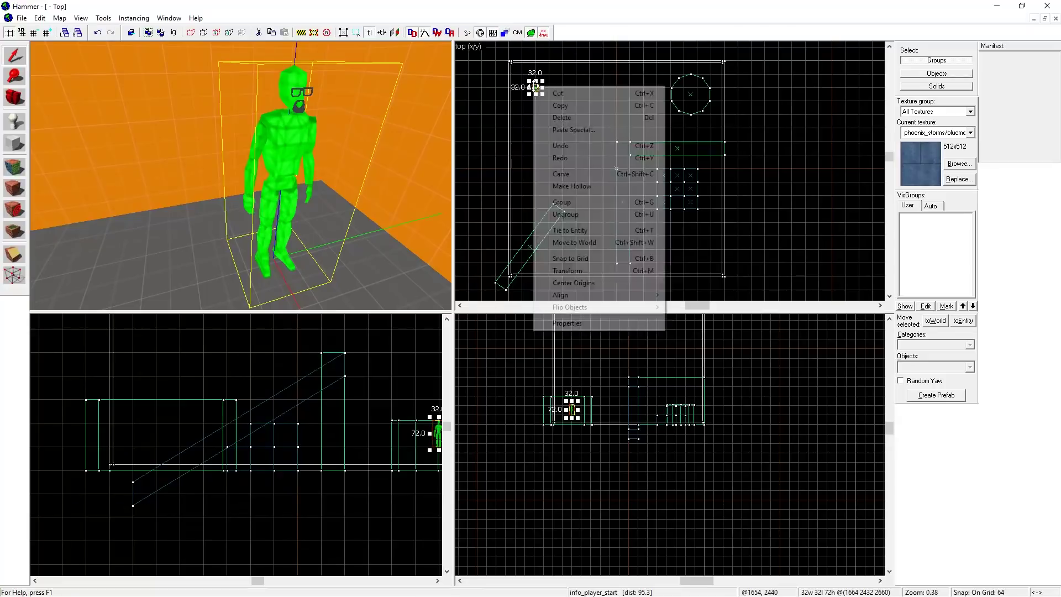
click(582, 325)
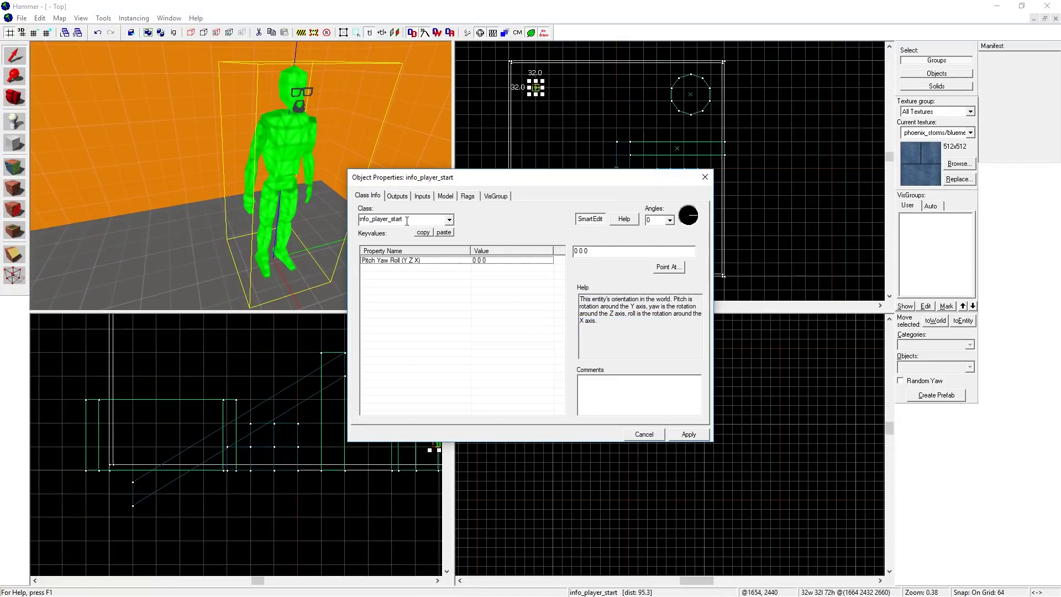
click(449, 221)
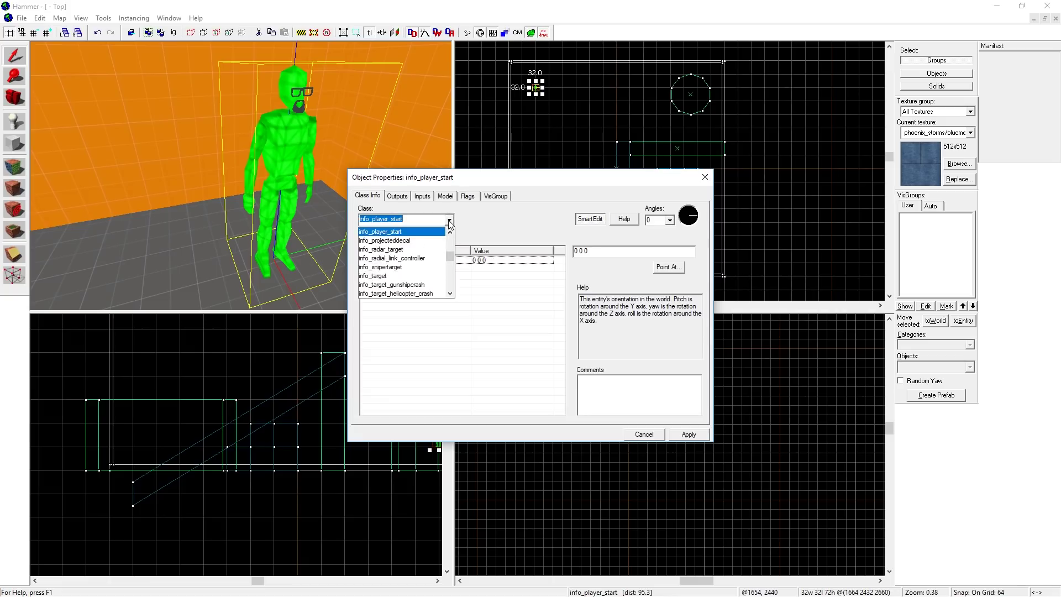
text(TT)
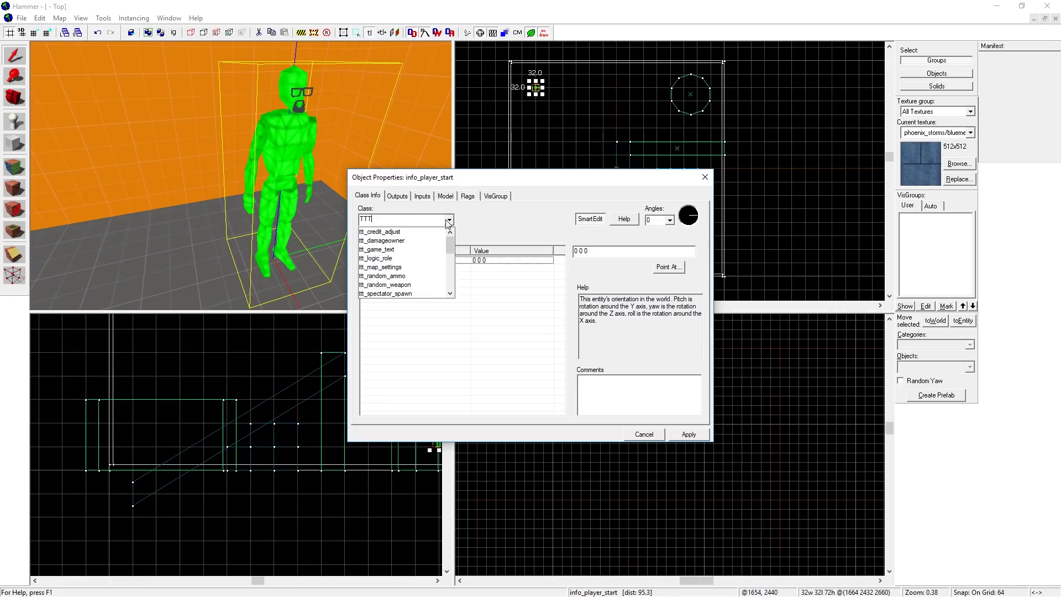
text(T)
scroll(403, 276, down, 2)
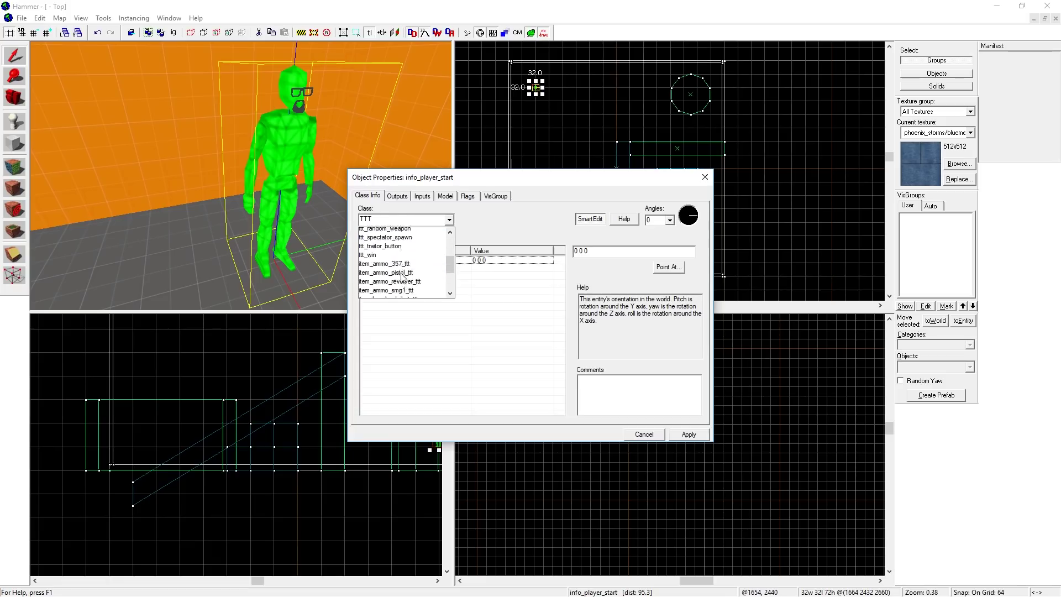
scroll(402, 276, down, 6)
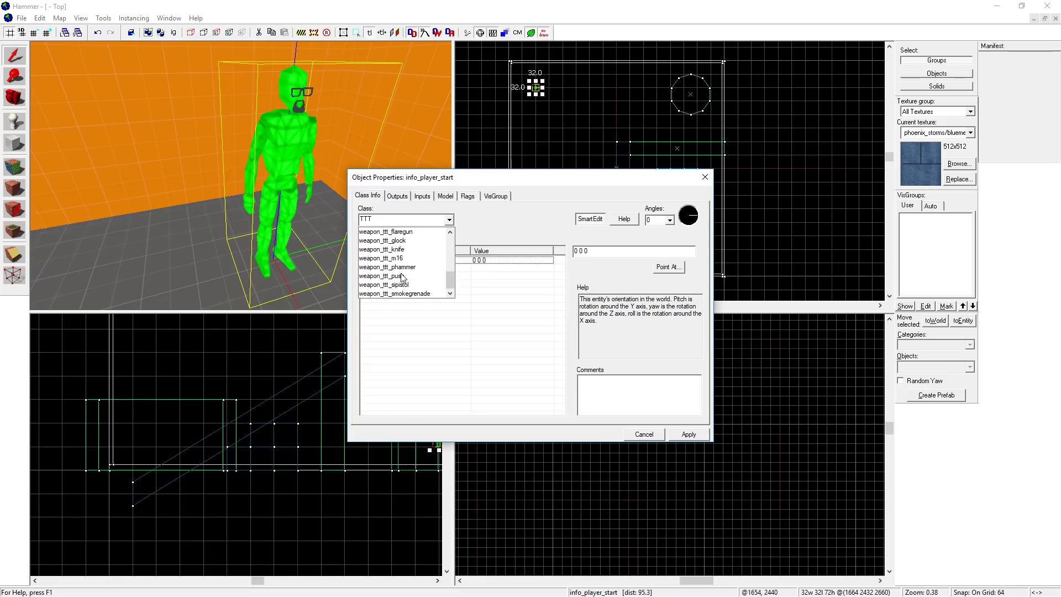
scroll(402, 276, up, 1)
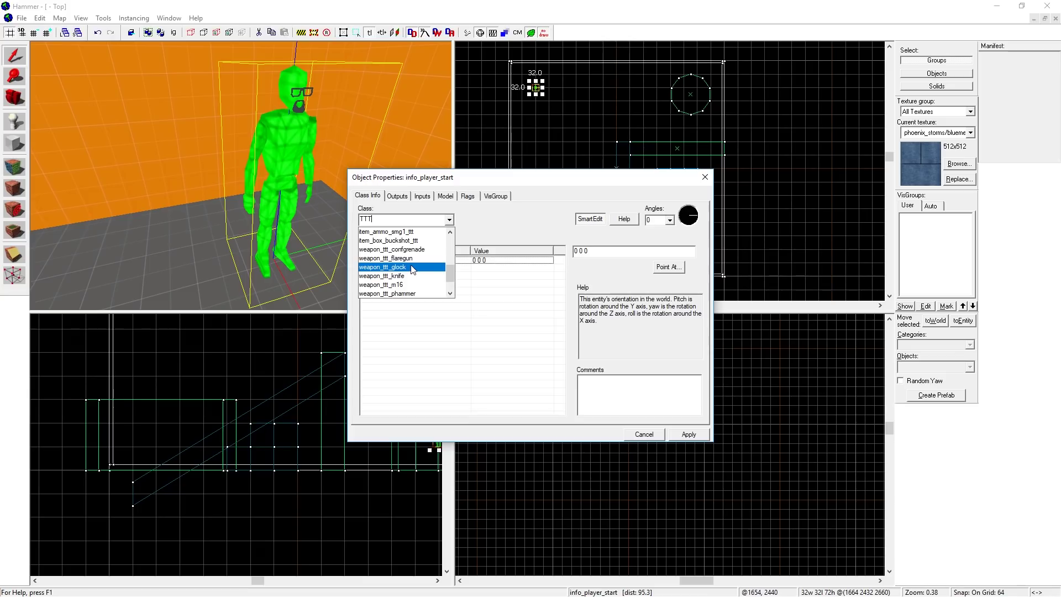
scroll(412, 268, up, 2)
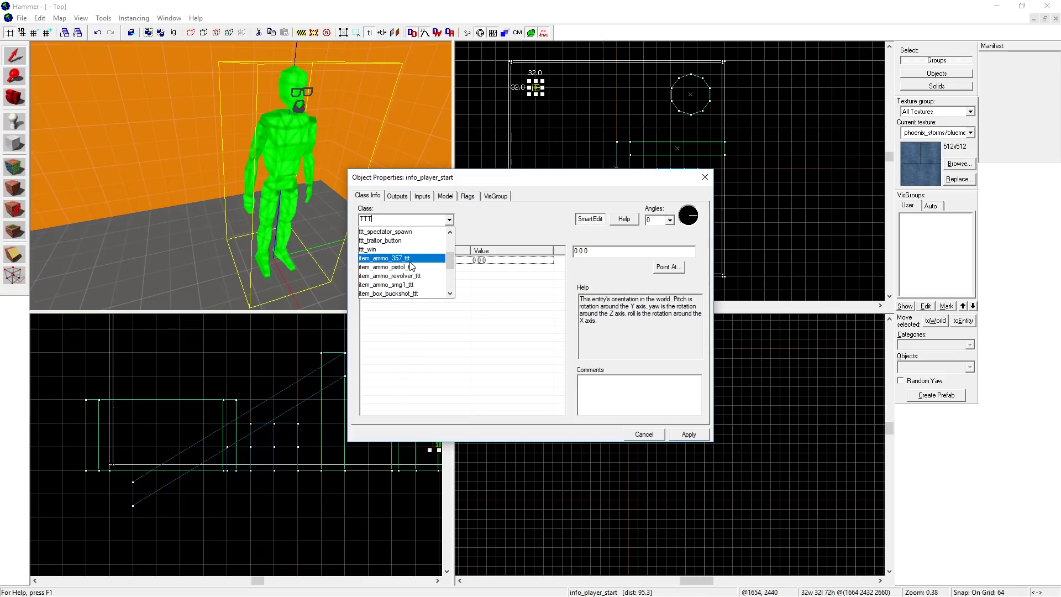
scroll(412, 268, up, 1)
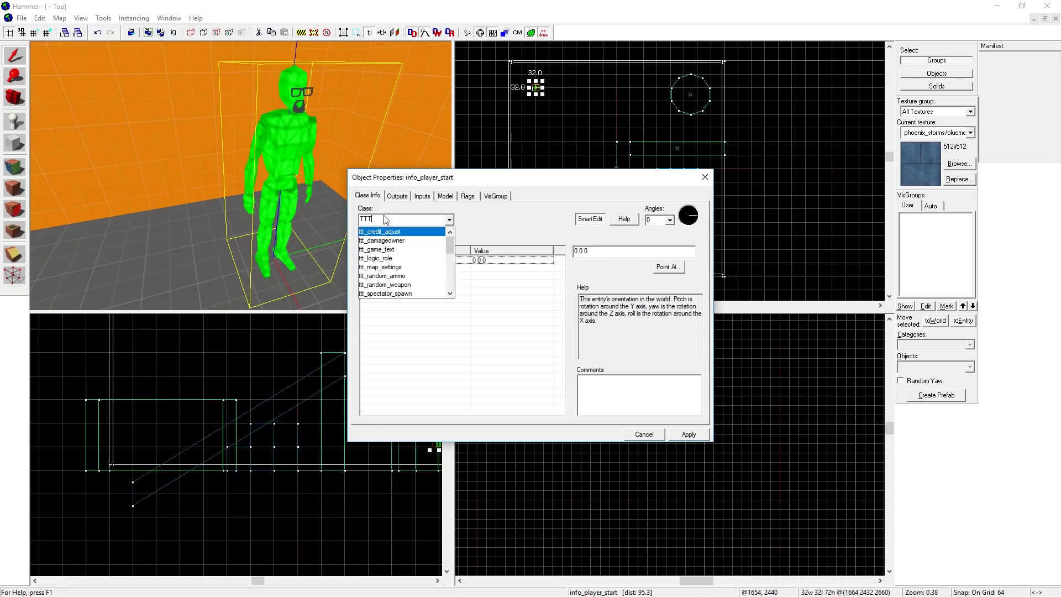
Change the player start's class to info_player_deathmatch, review its model and flag settings, and apply the change.
key(BackSpace)
key(BackSpace)
key(BackSpace)
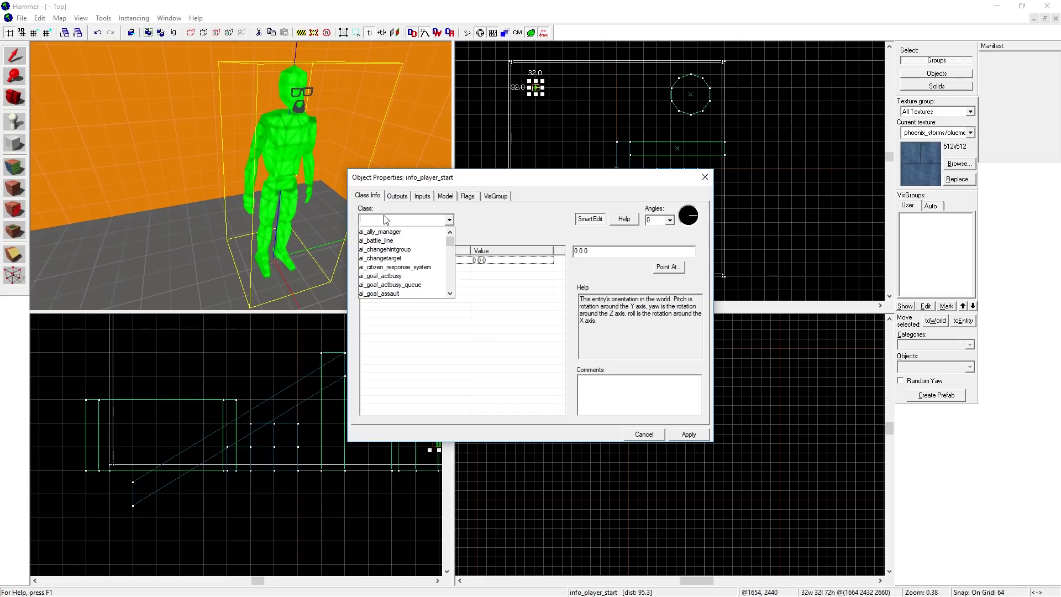
text(death)
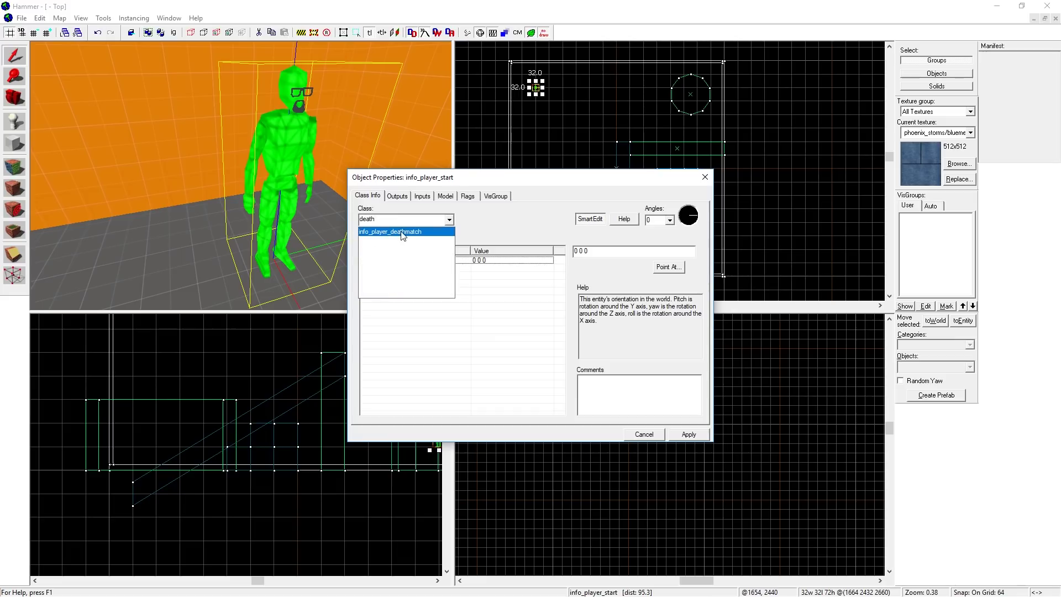
click(402, 232)
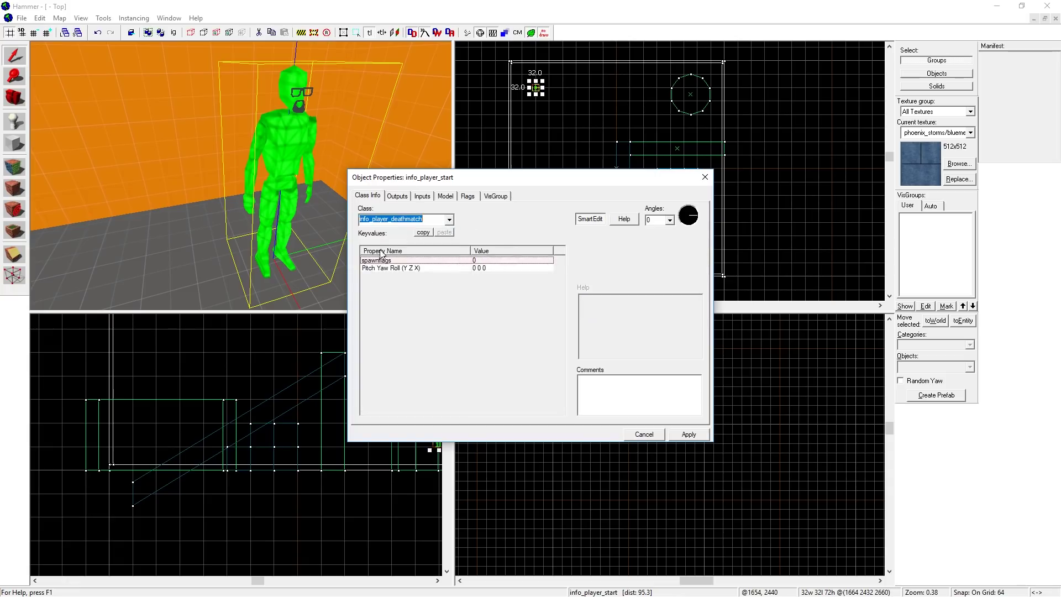
click(399, 197)
click(423, 198)
click(447, 197)
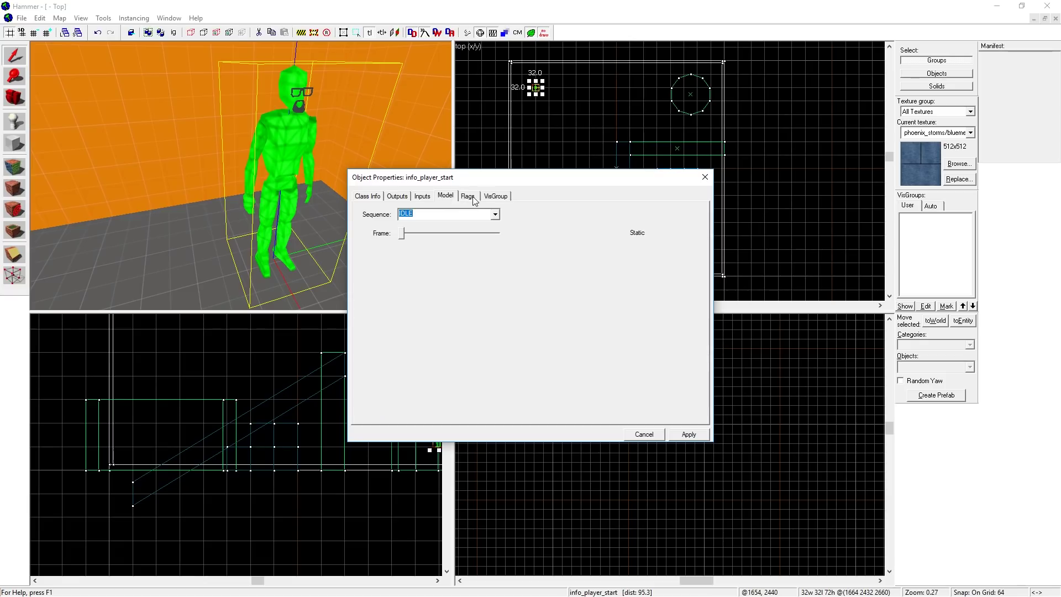
click(467, 197)
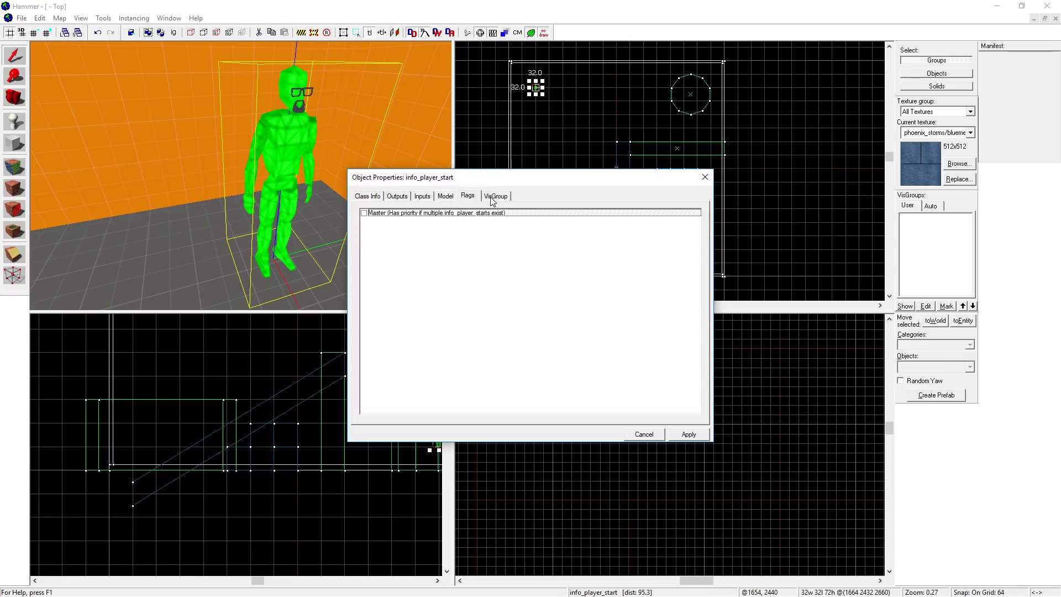
click(688, 434)
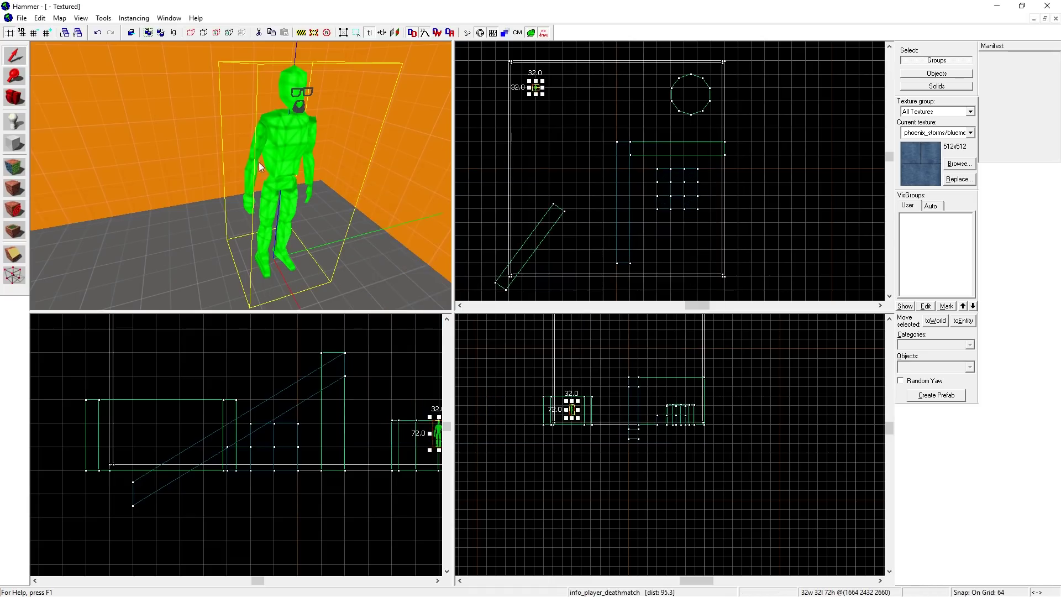
Duplicate the info_player_deathmatch spawn into nine copies spread over the room's open floor areas.
drag(536, 86, 641, 87)
click(535, 88)
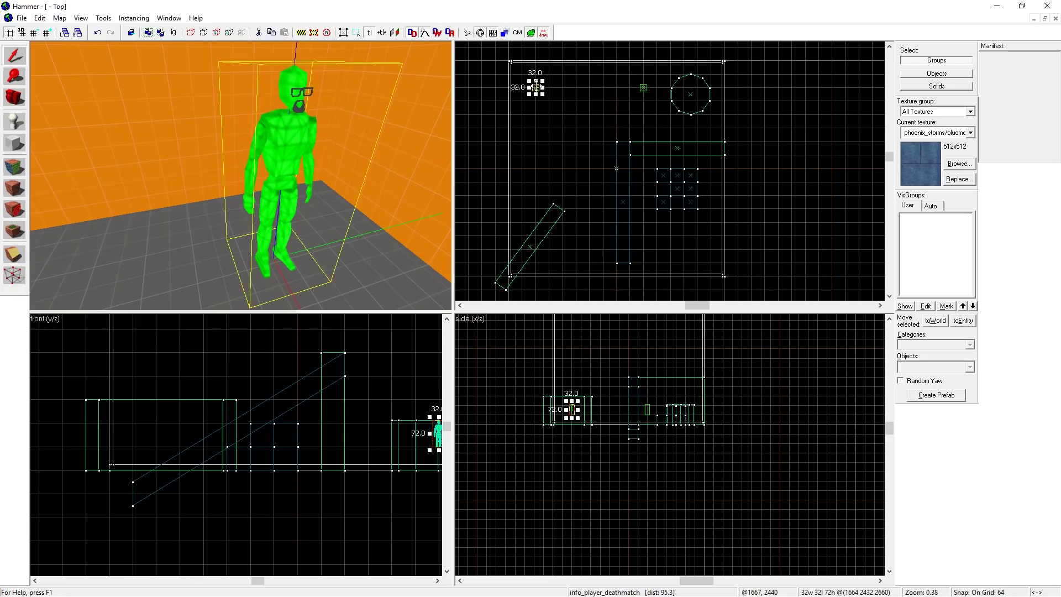
mouse_move(536, 88)
shift+mouse_down()
mouse_move(537, 175)
mouse_move(584, 123)
shift+mouse_up()
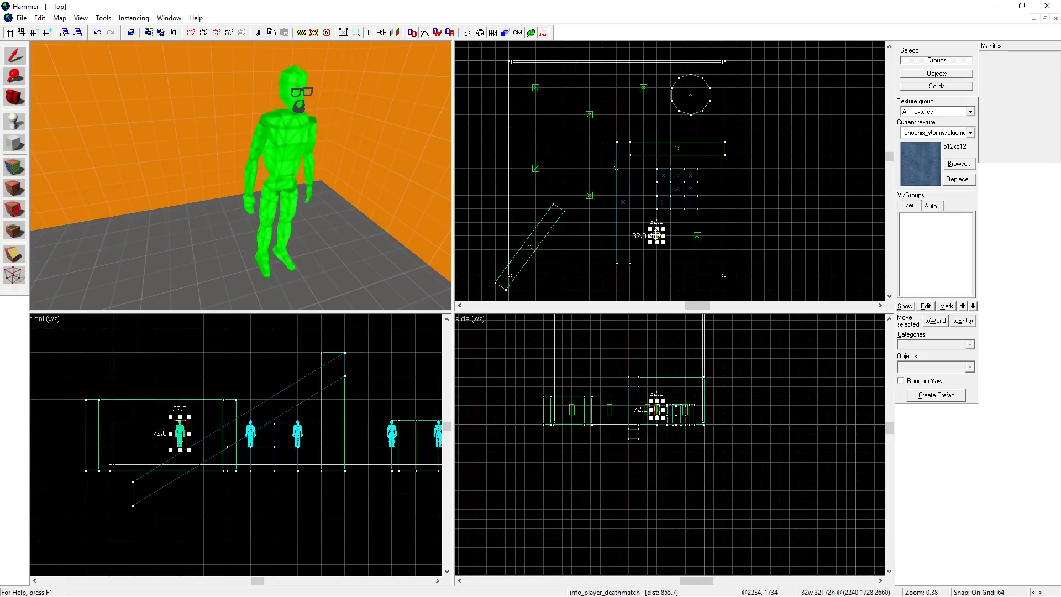
shift+drag(657, 236, 576, 235)
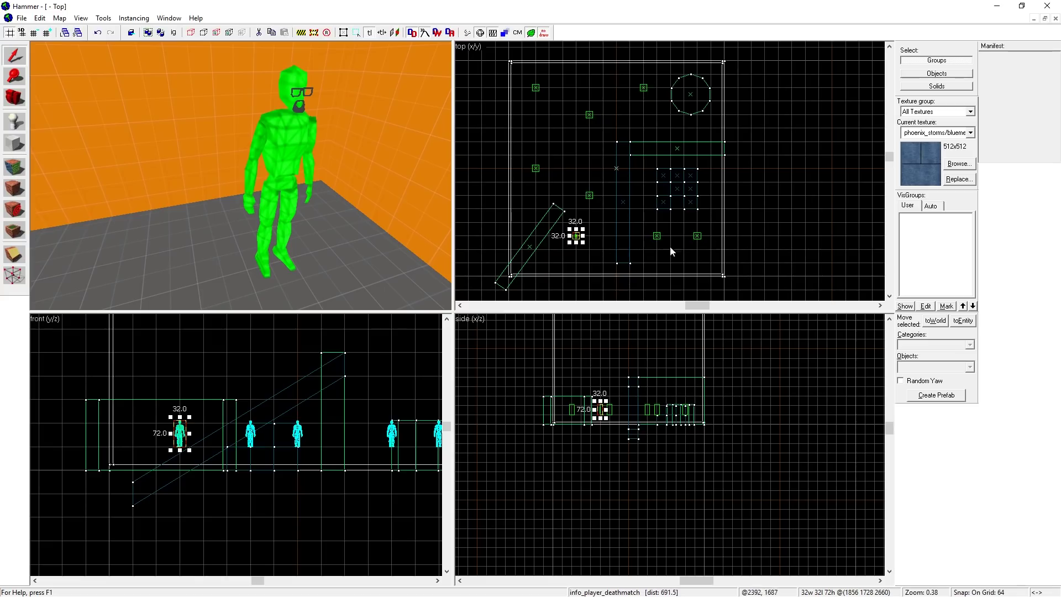
shift+drag(578, 236, 550, 263)
click(589, 262)
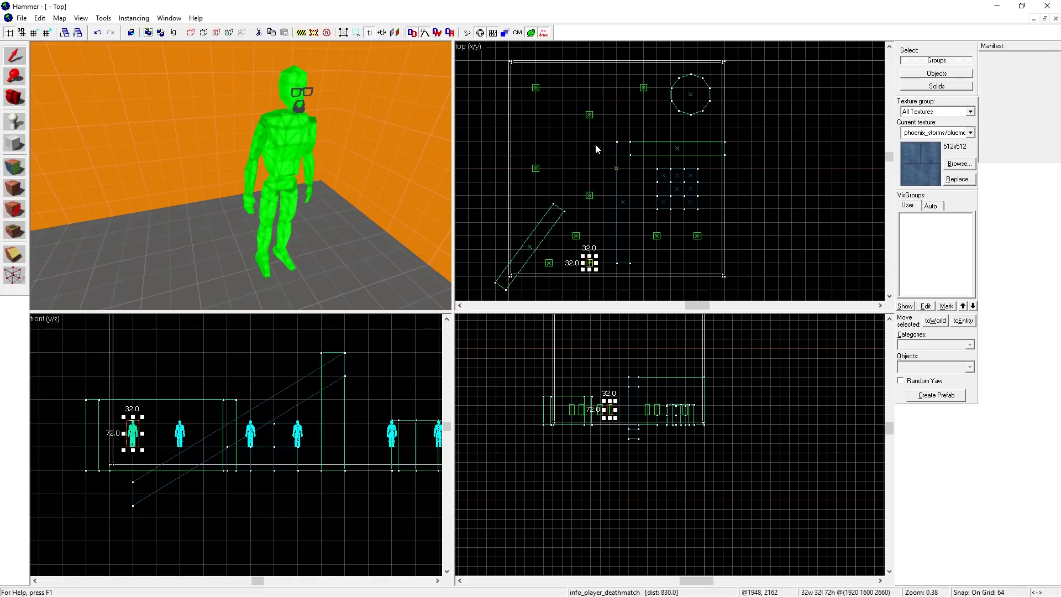
Place a new entity in the open floor area between the player spawns and change its class to ttt_random_weapon.
click(15, 121)
click(563, 128)
right_click(564, 128)
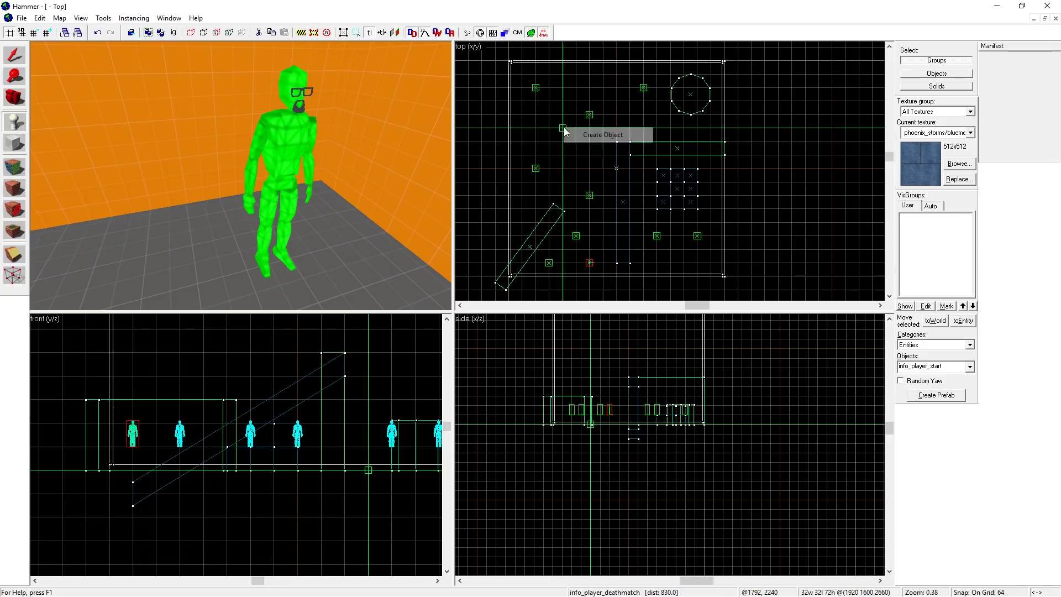
click(586, 134)
click(14, 55)
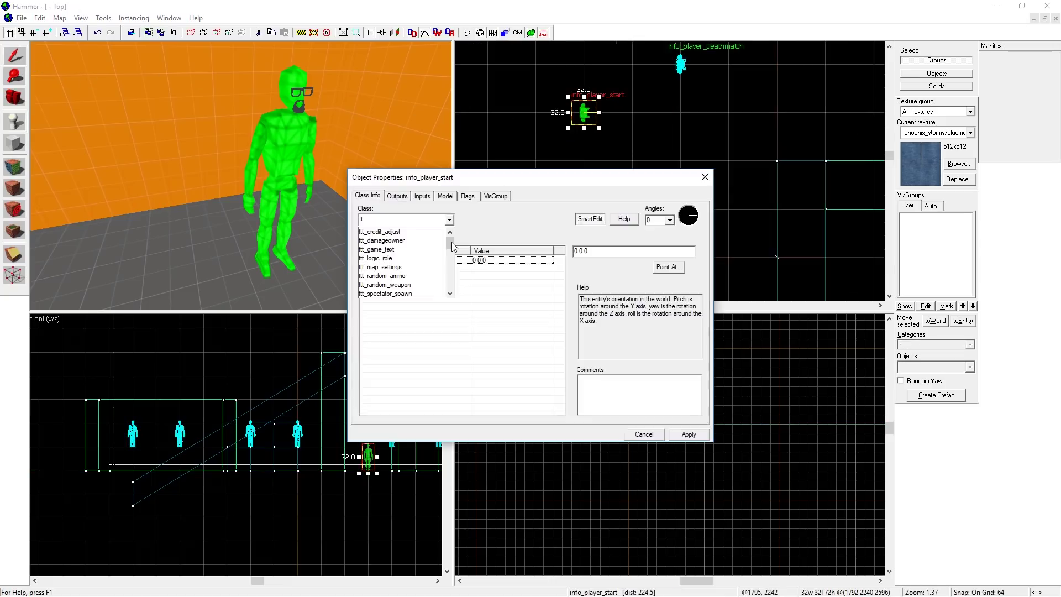
click(387, 284)
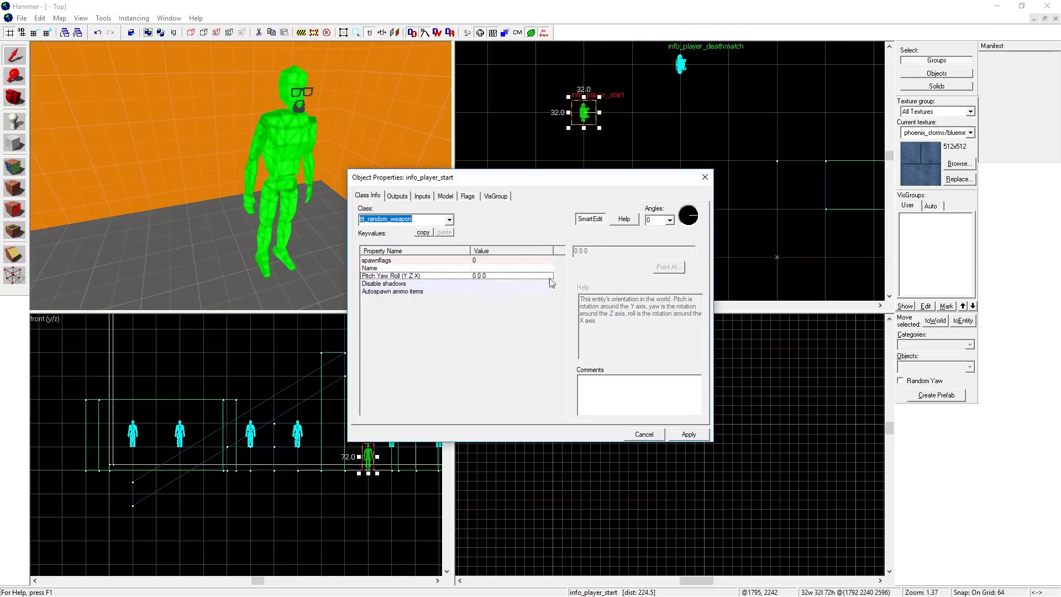
click(688, 435)
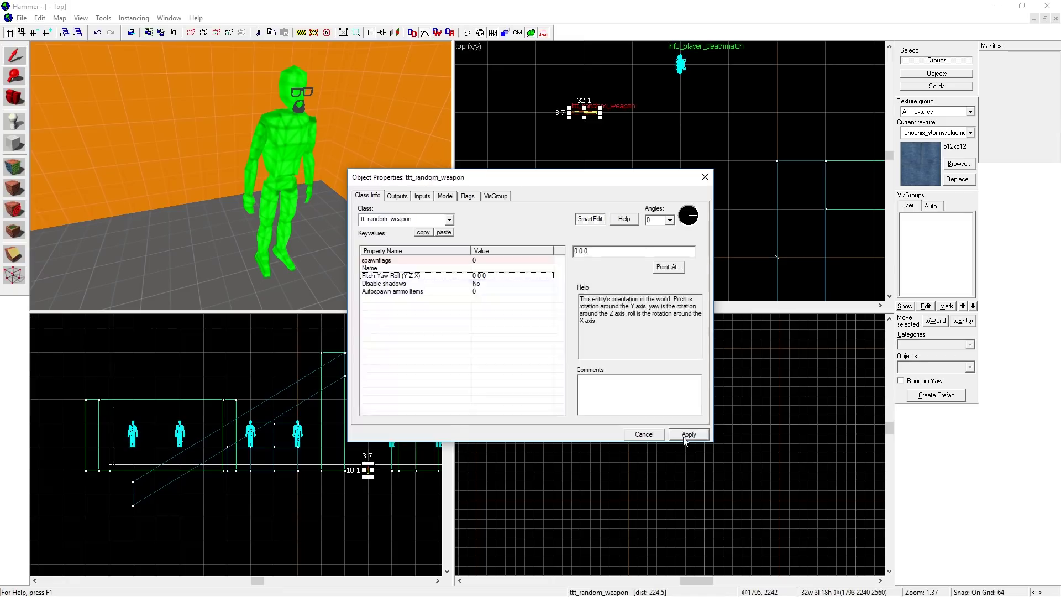
Duplicate the random weapon beside and below itself, and turn the lower copy into a row of four ttt_random_ammo entities.
click(638, 116)
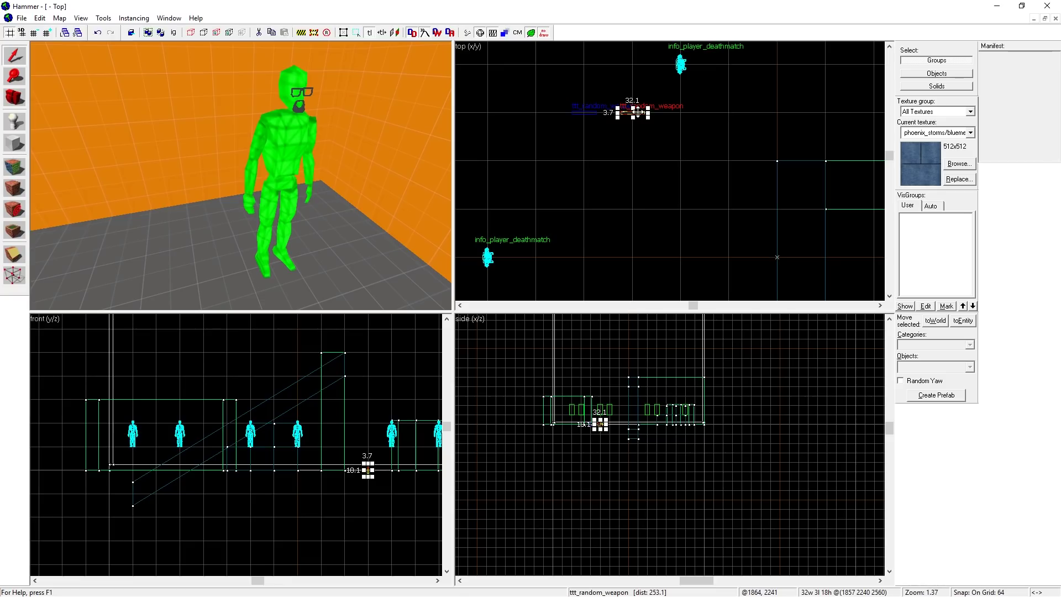
drag(637, 111, 635, 160)
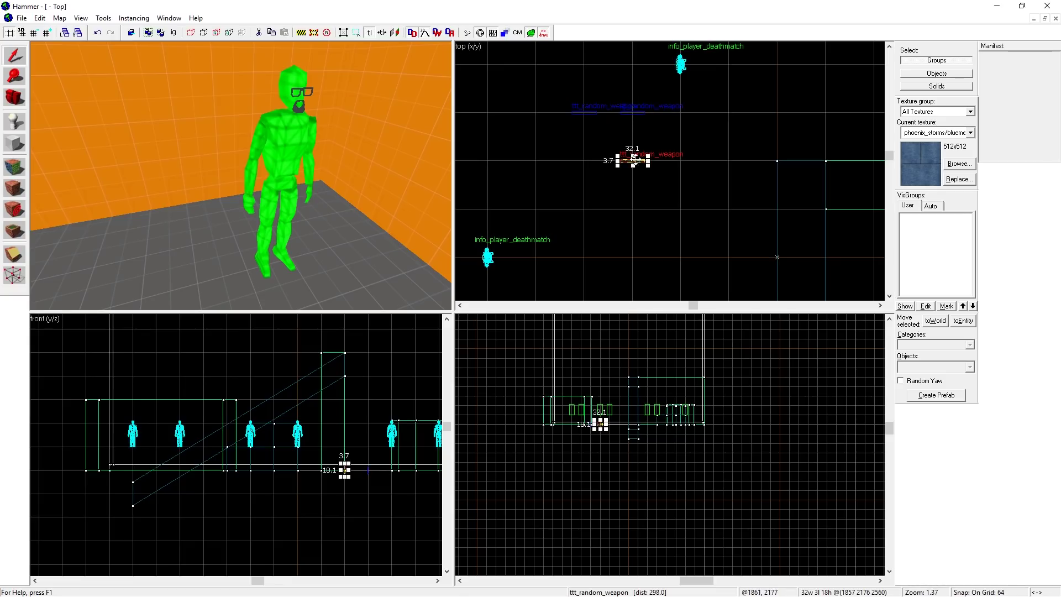
right_click(635, 160)
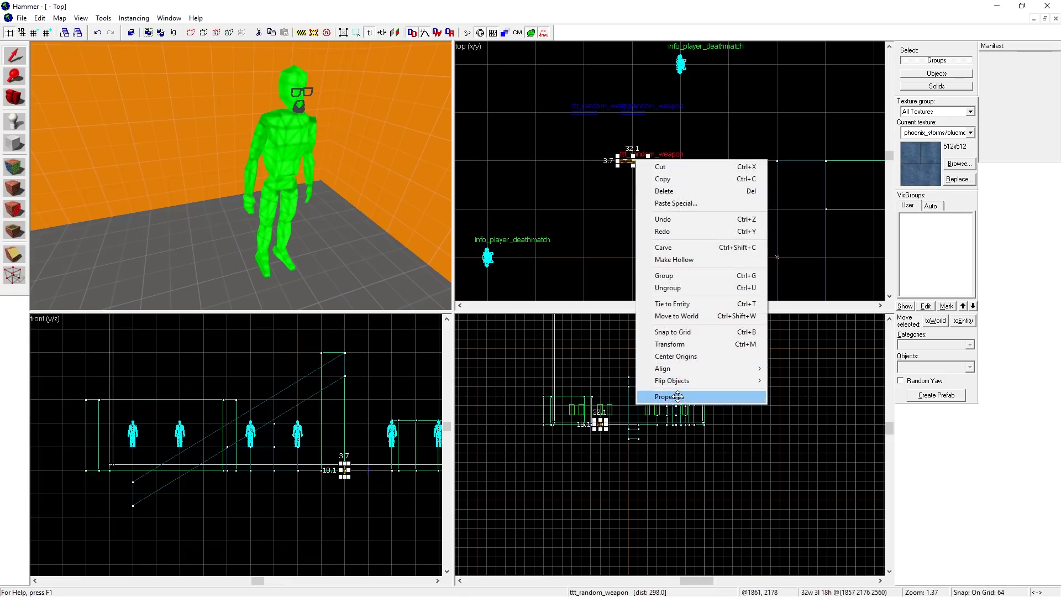
click(672, 395)
click(449, 219)
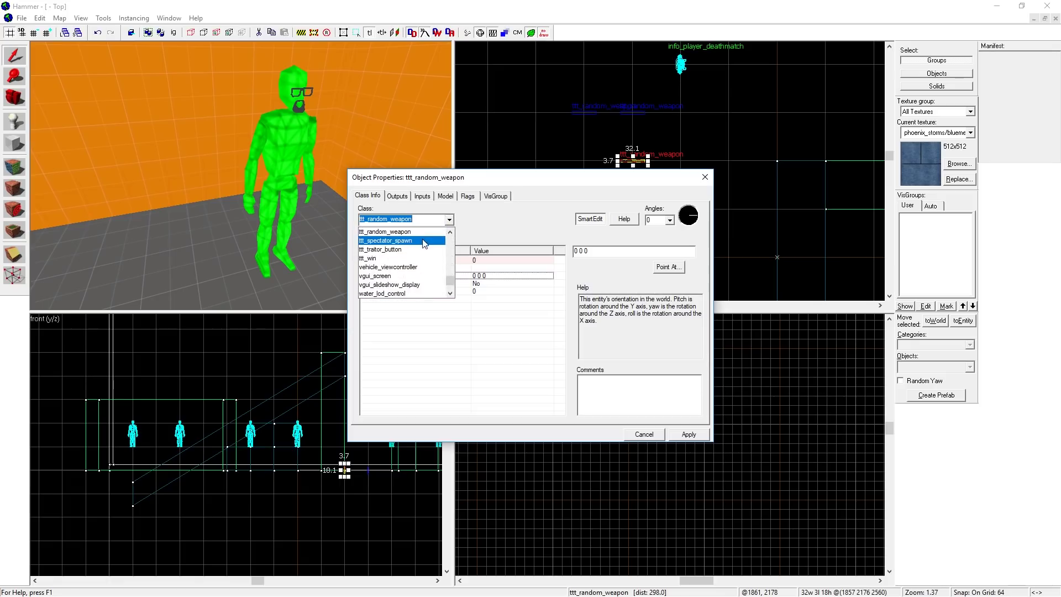
click(382, 250)
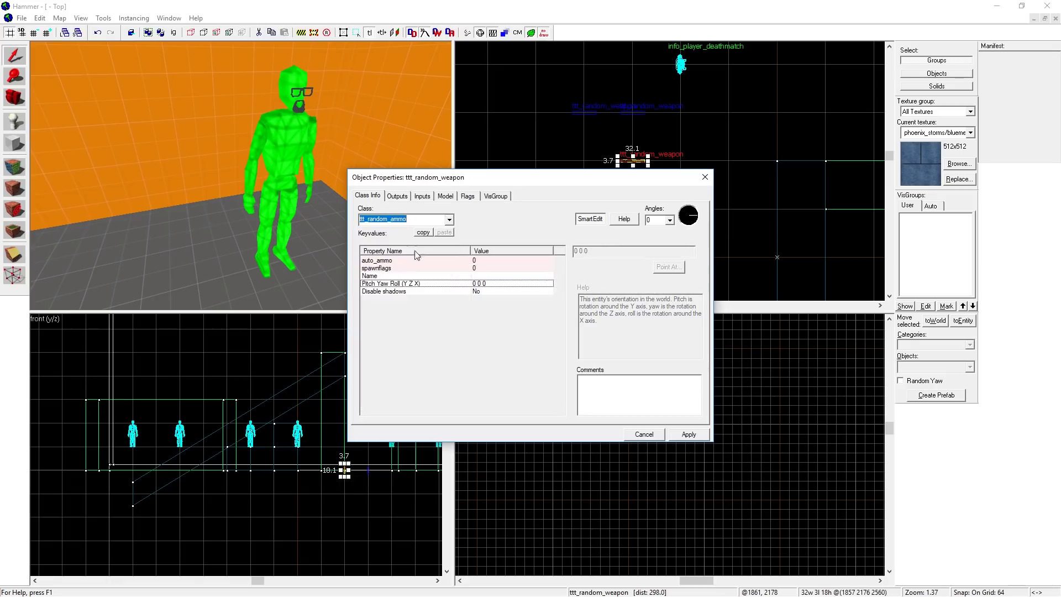
click(688, 434)
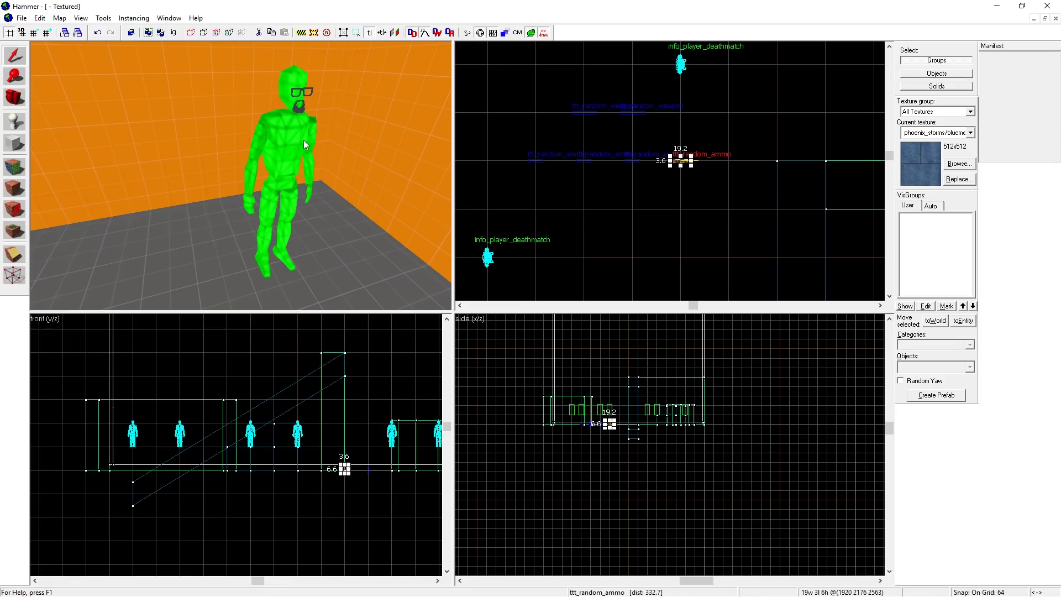
Inspect the room in 3D and the side view to check how the weapon and ammo entities sit relative to the floor.
key(z)
key(w)
key(d)
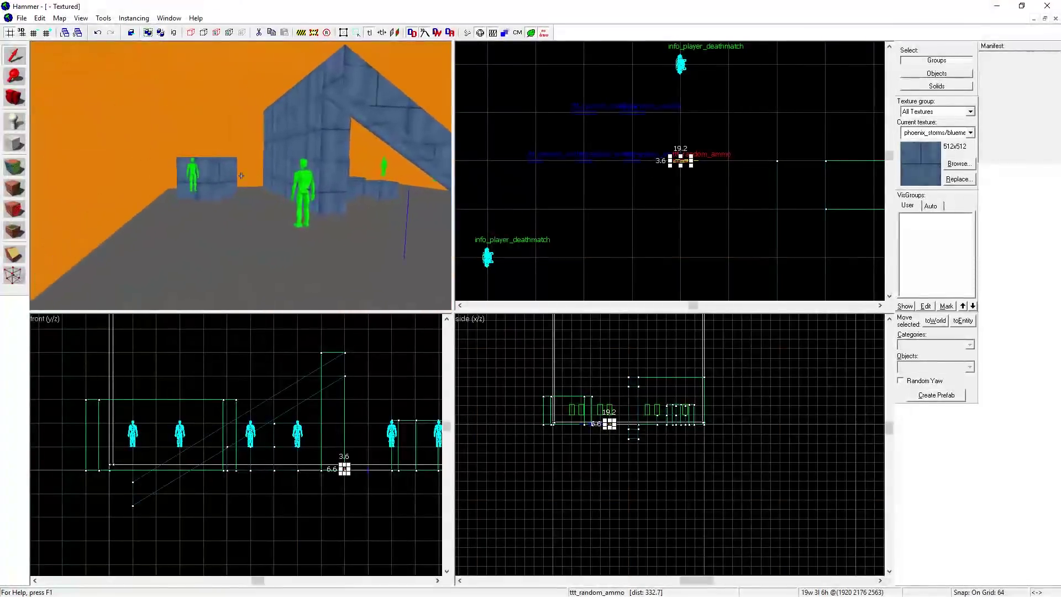
key(a)
key(w)
key(d)
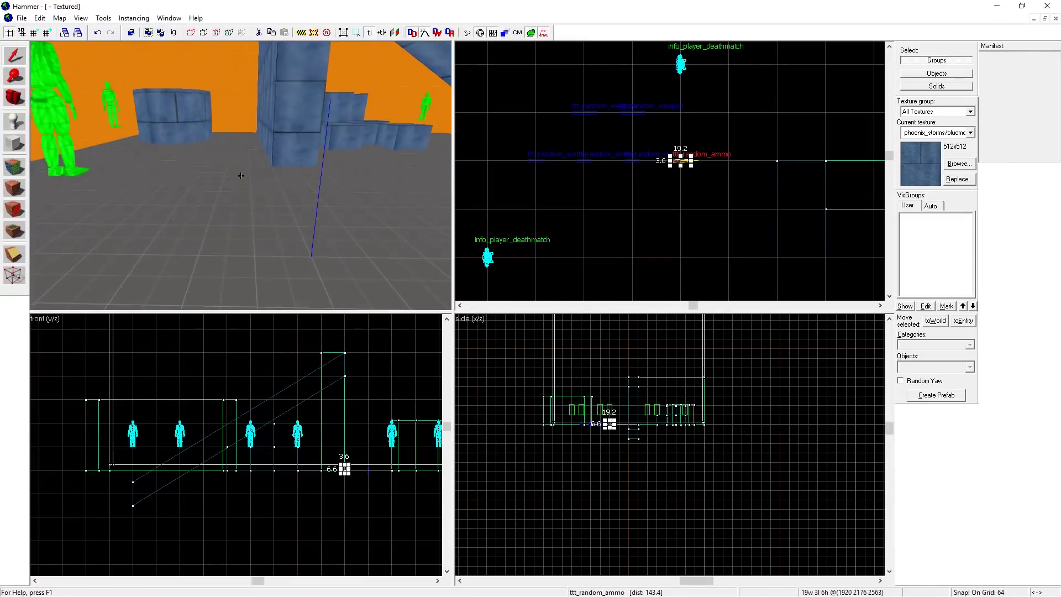
key(z)
scroll(645, 199, down, 5)
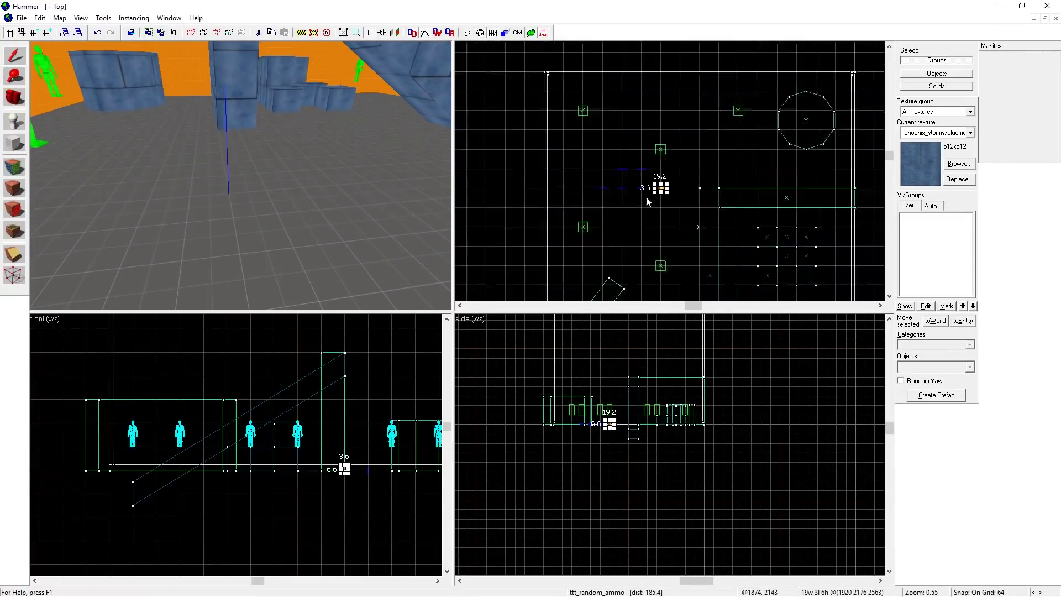
scroll(613, 399, up, 4)
scroll(692, 392, up, 6)
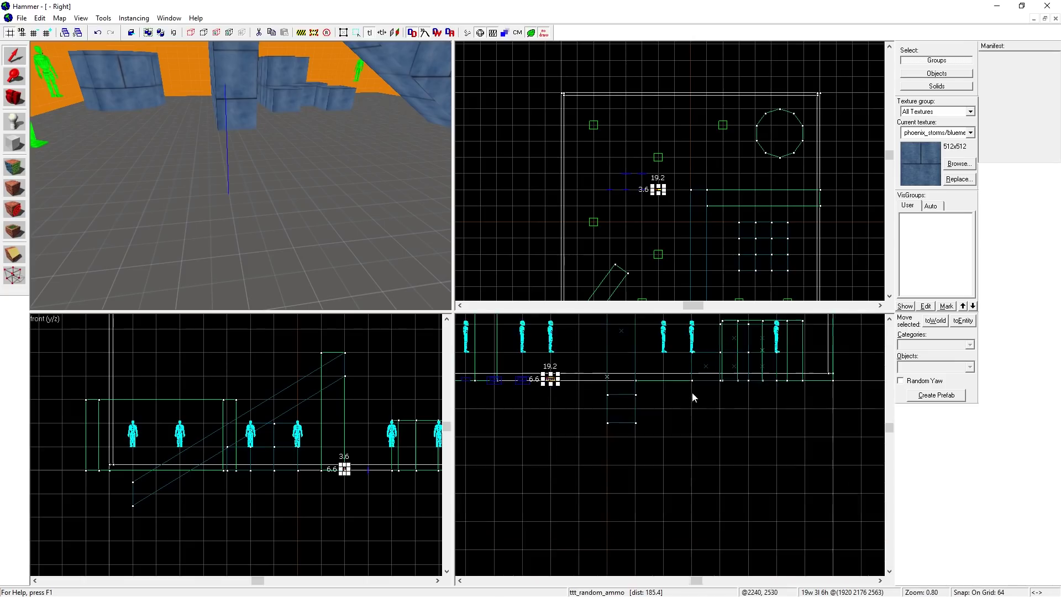
scroll(595, 407, up, 2)
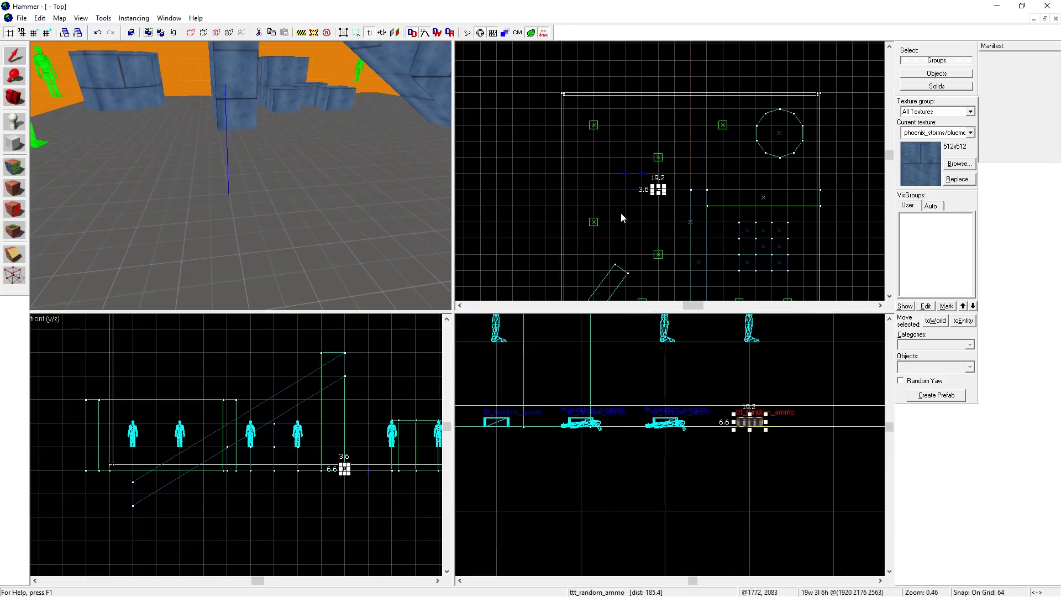
Select the four ammo entities and one weapon together and raise them 64 units above the floor.
scroll(650, 207, up, 5)
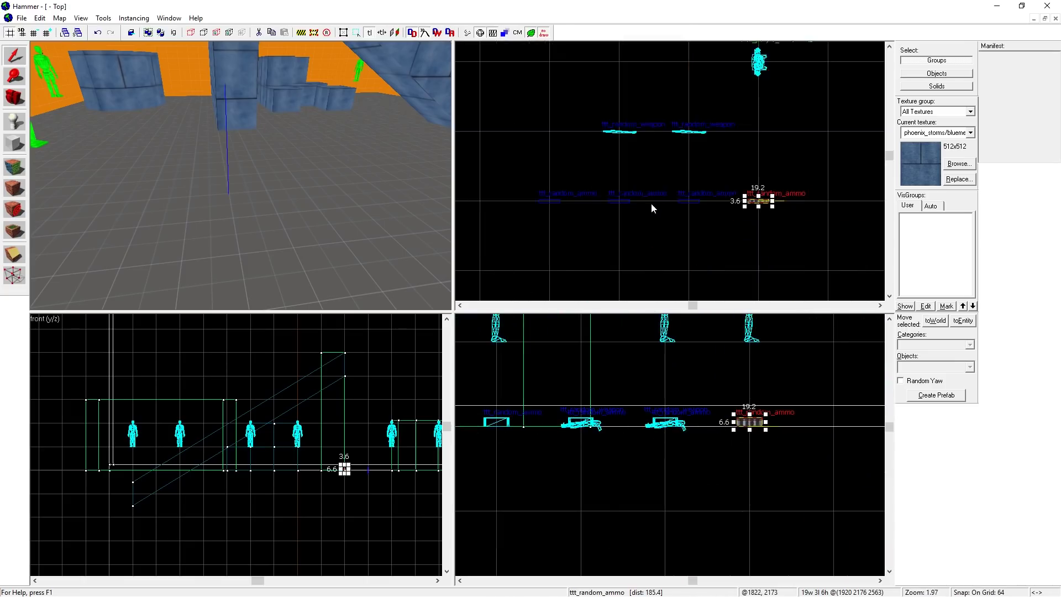
ctrl+click(547, 201)
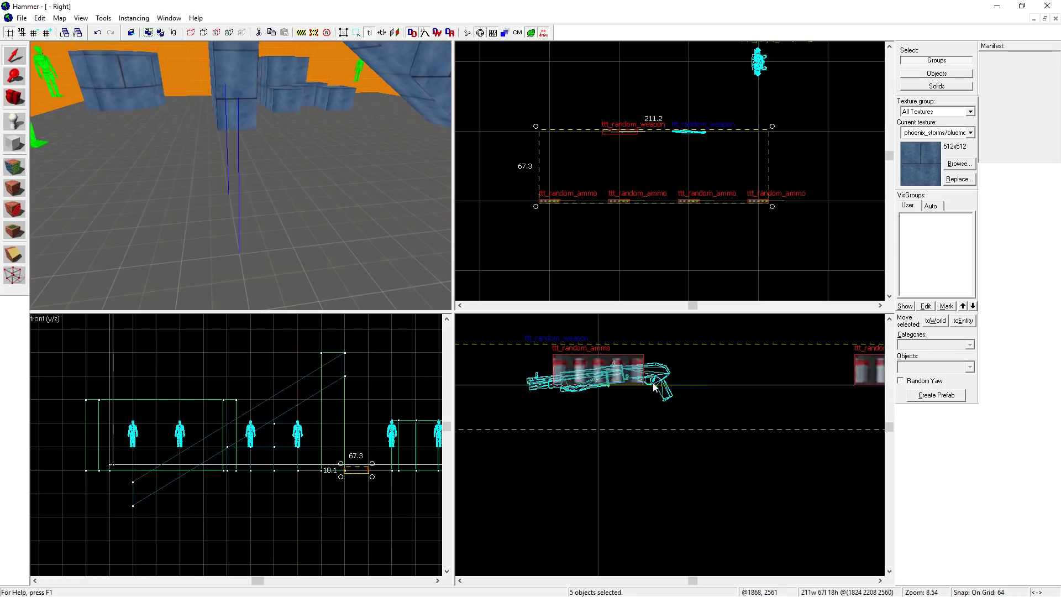
scroll(654, 387, down, 4)
mouse_move(656, 384)
mouse_down()
mouse_move(658, 303)
mouse_move(645, 377)
mouse_up()
scroll(644, 376, down, 3)
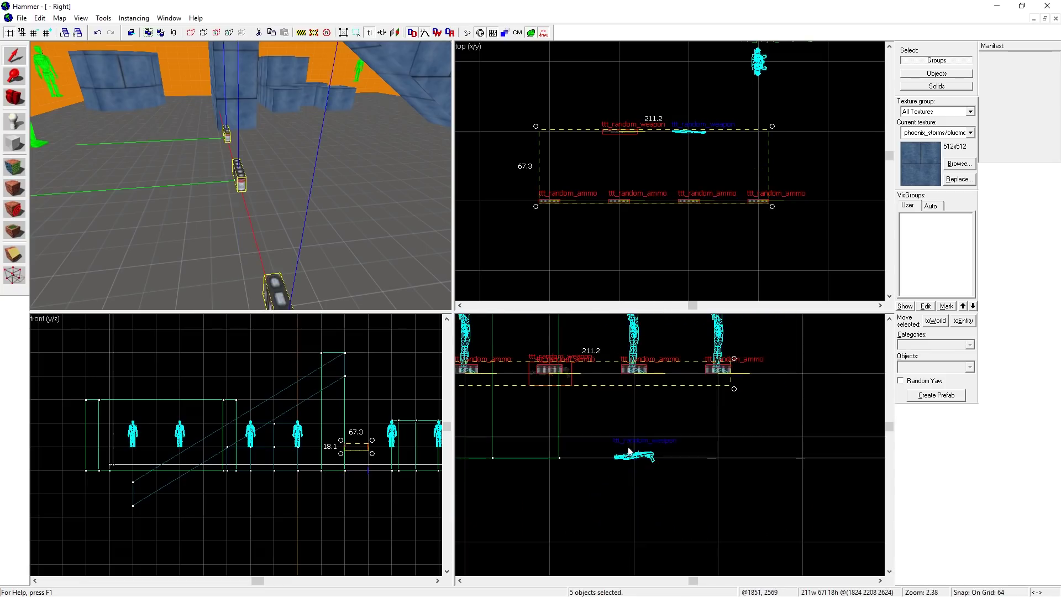
Raise the remaining random weapon 64 units to the same height as the other items.
key(Escape)
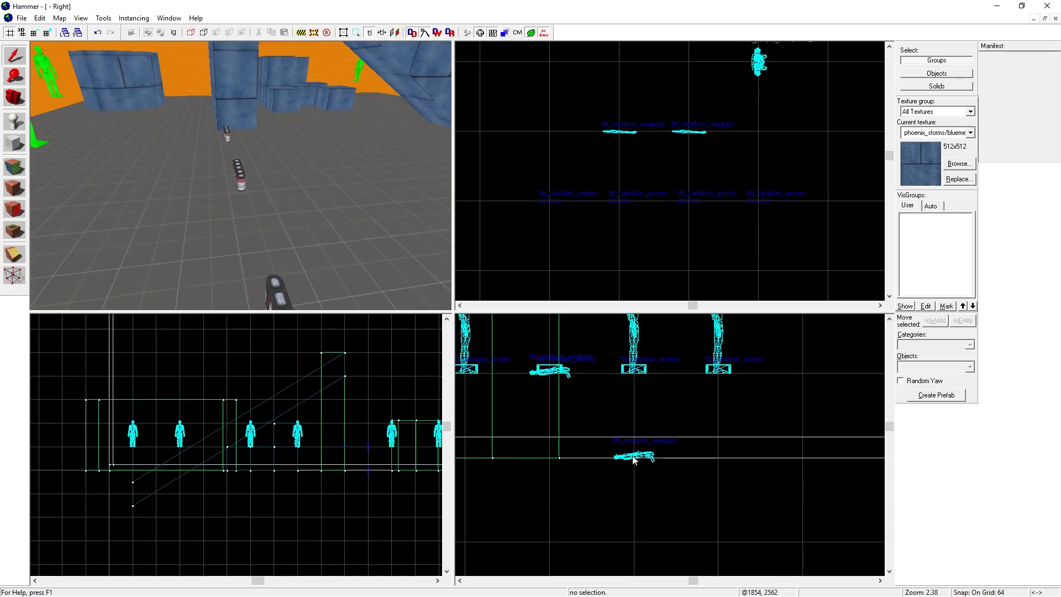
click(441, 291)
click(637, 460)
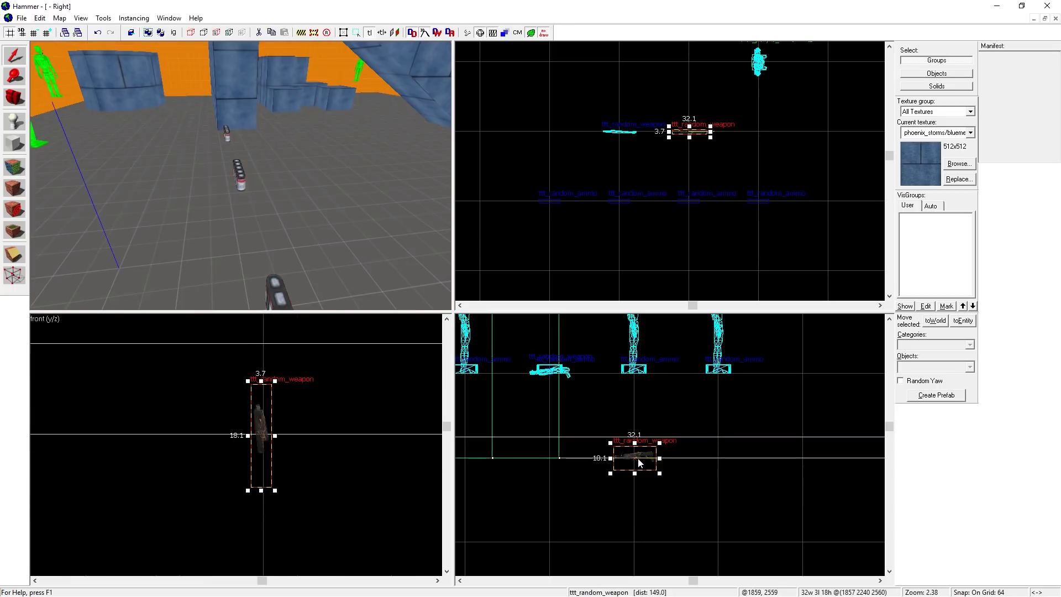
drag(637, 460, 637, 378)
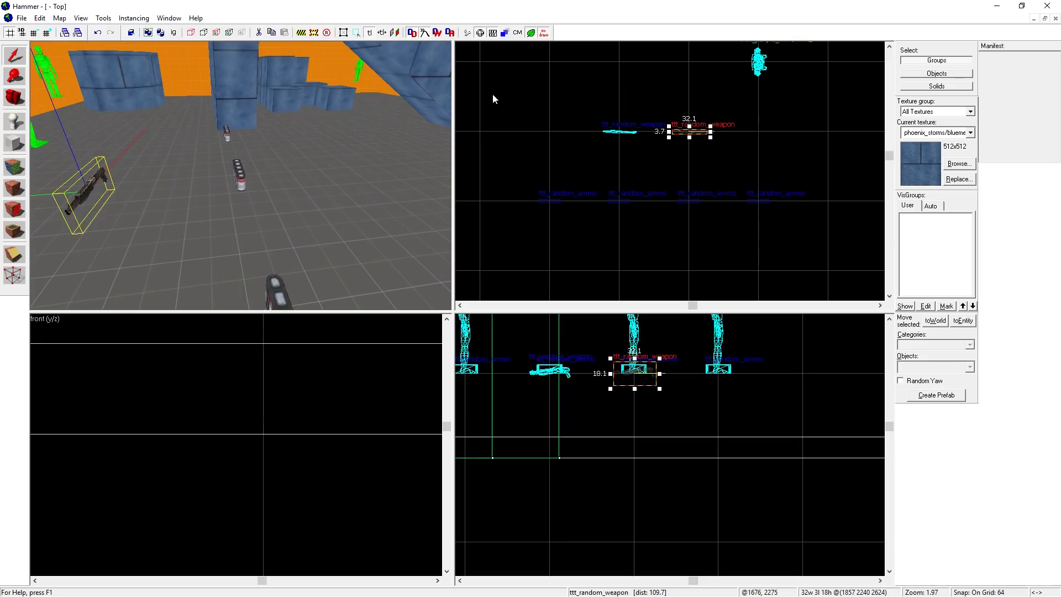
Select only the two weapons and four ammo entities, without the room or player spawn, and duplicate the group into three other floor areas.
drag(493, 94, 856, 281)
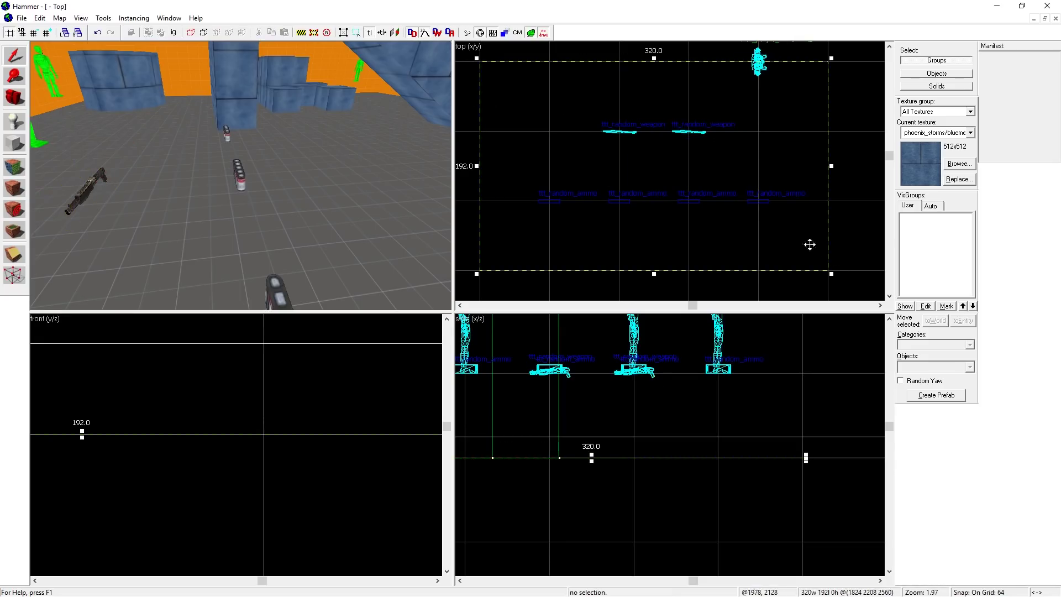
key(Return)
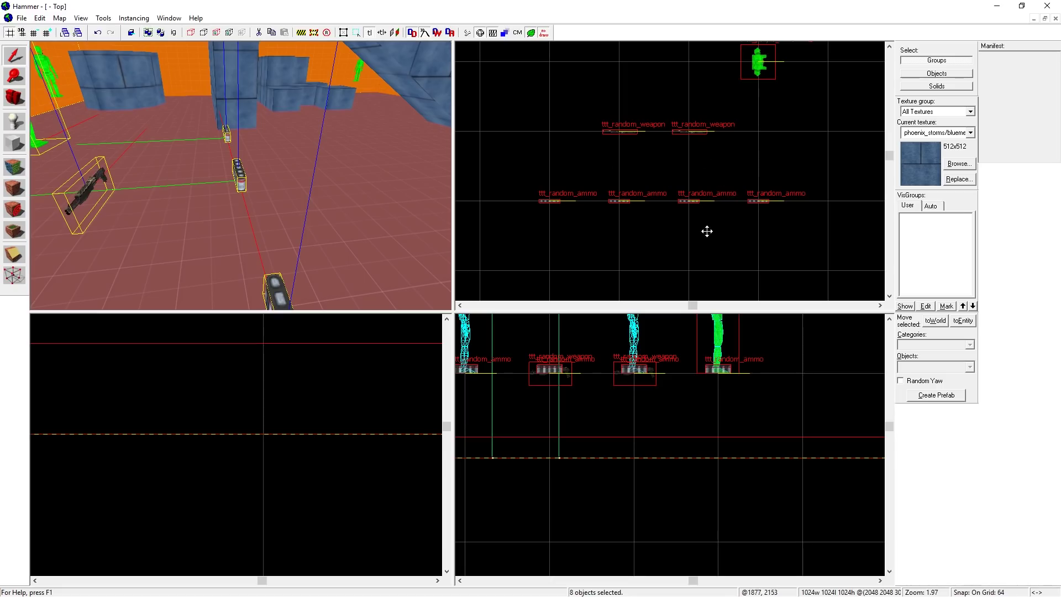
scroll(698, 272, down, 8)
scroll(709, 391, down, 10)
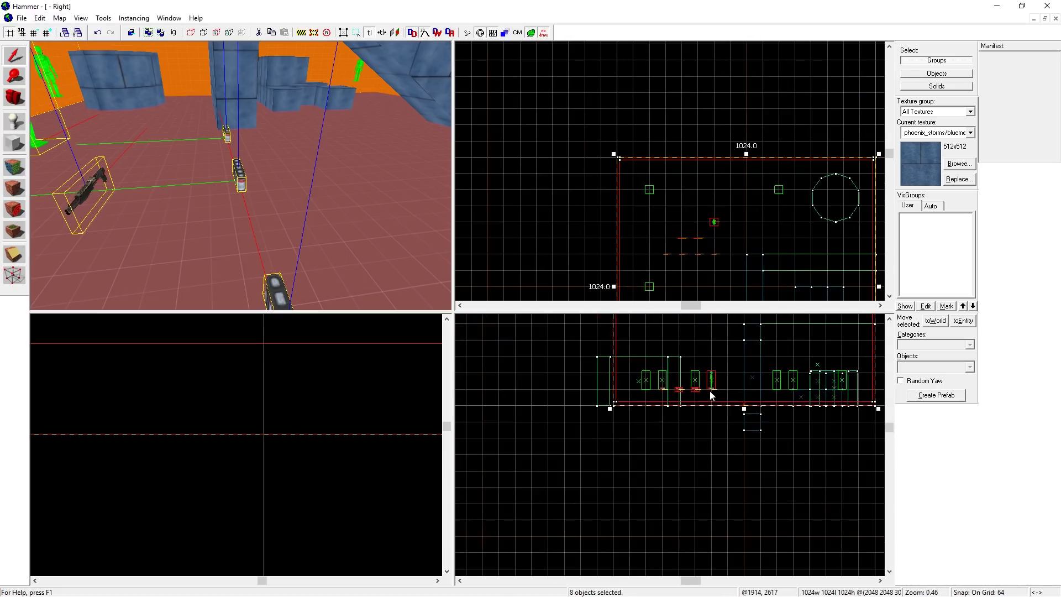
ctrl+click(392, 191)
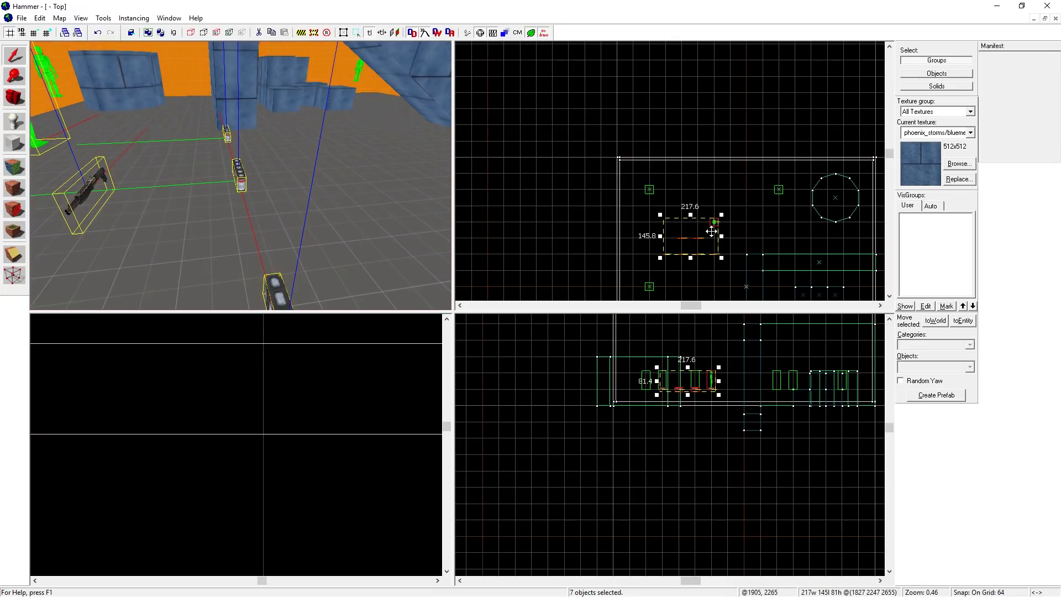
ctrl+click(35, 134)
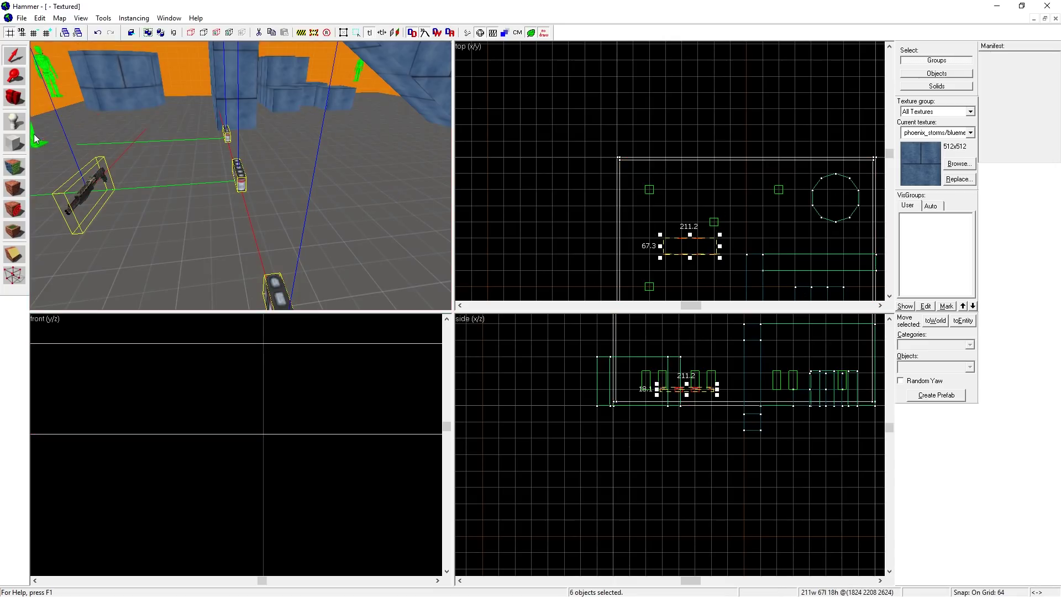
middle_drag(770, 237, 662, 141)
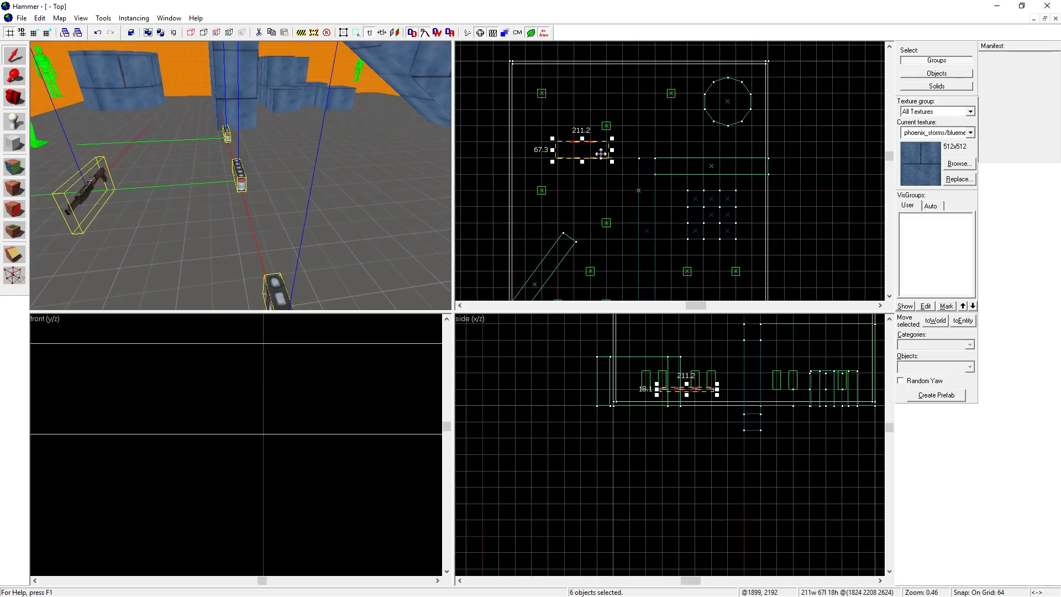
mouse_move(586, 150)
mouse_down()
mouse_move(634, 232)
mouse_move(633, 263)
mouse_move(593, 292)
mouse_move(600, 284)
mouse_up()
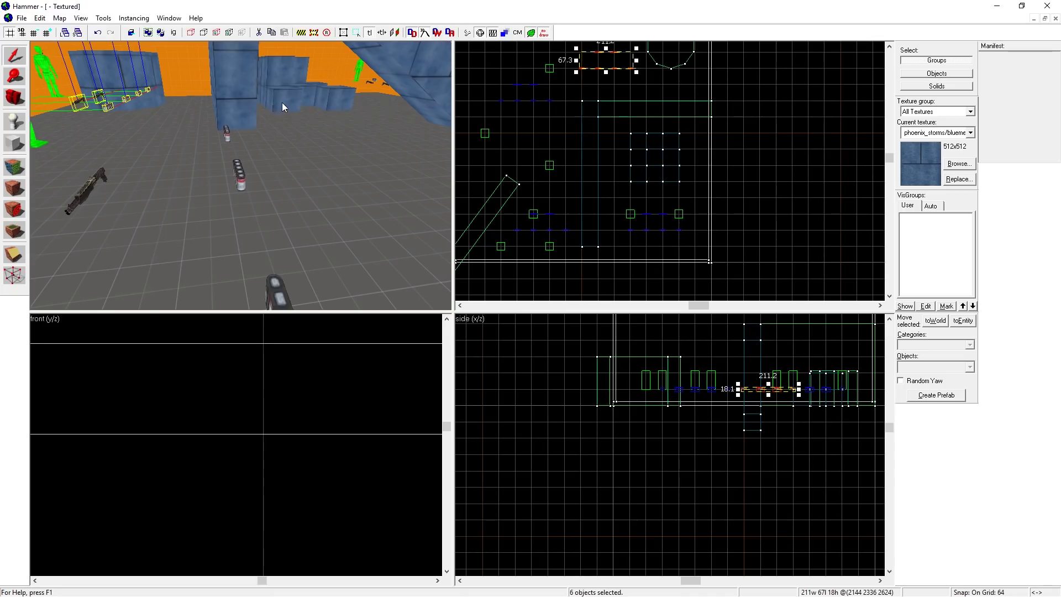
Fly around the room in 3D to examine the placement of the duplicated weapon and ammo groups.
key(z)
key(w)
key(s)
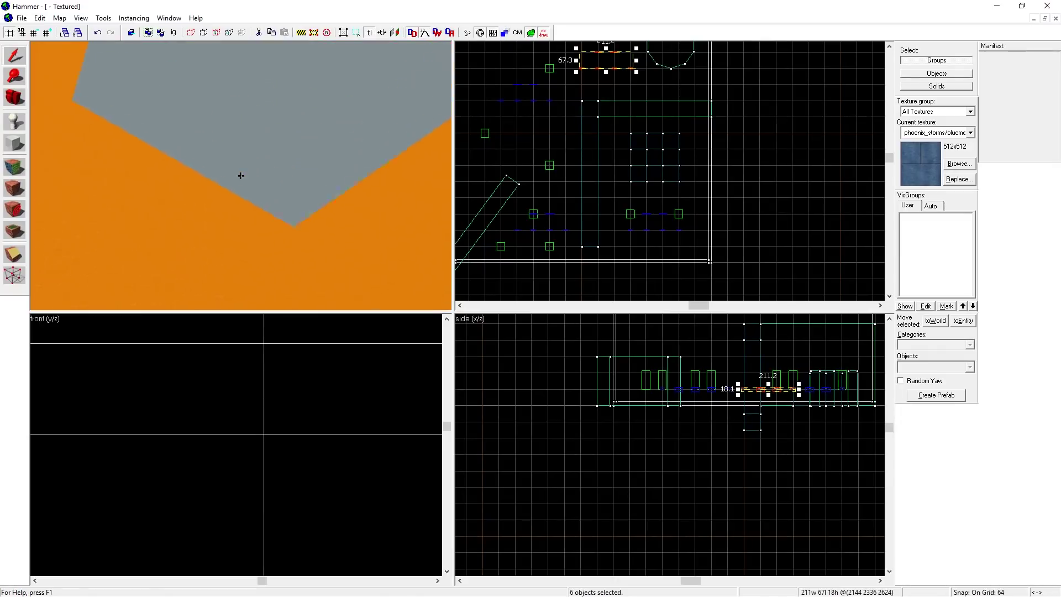
key(a)
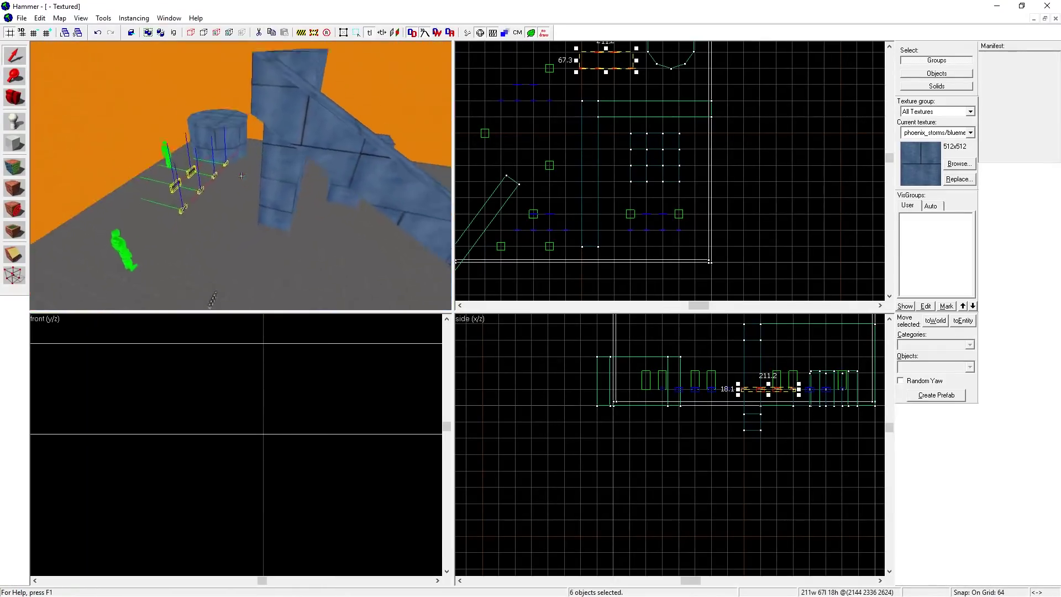
key(w)
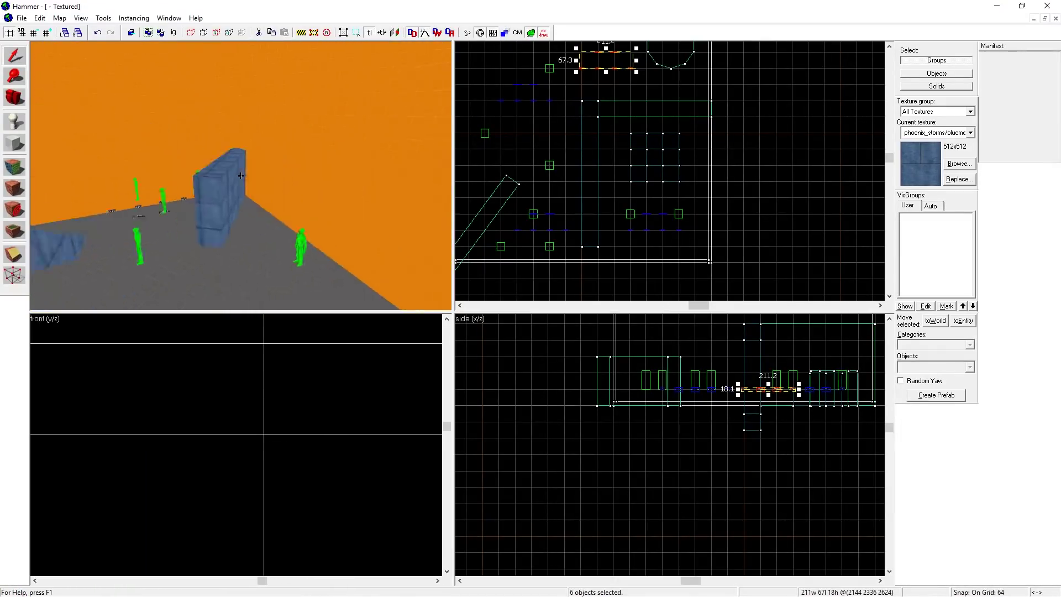
key(w)
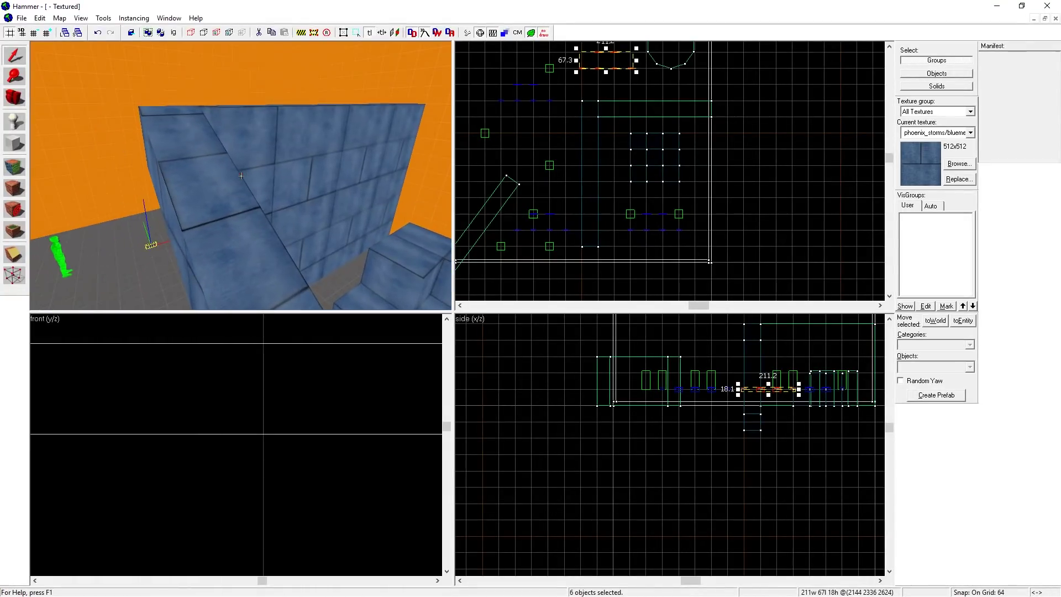
key(a)
key(z)
key(shift+e)
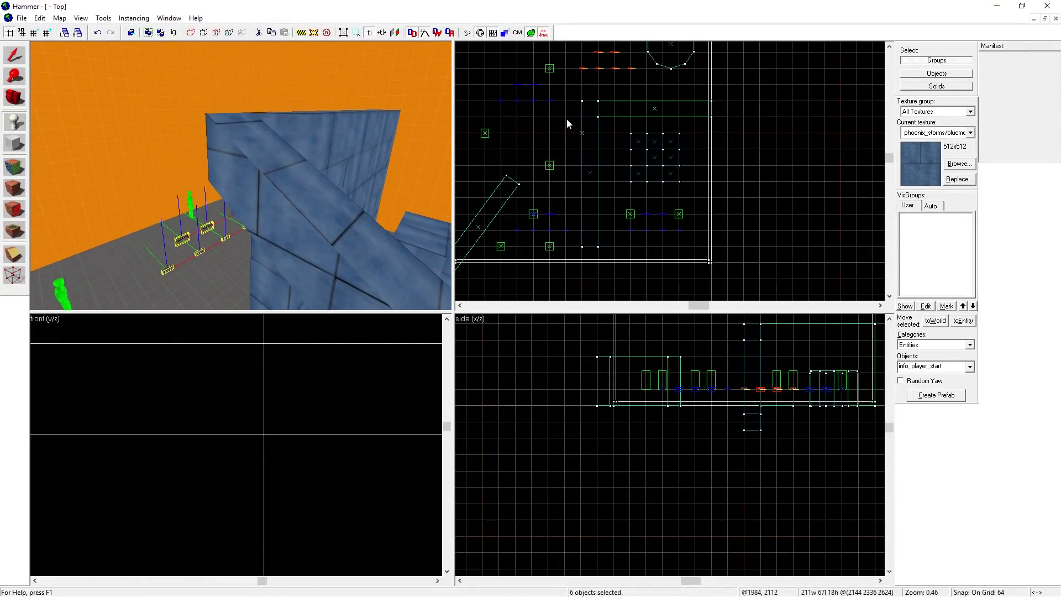
click(566, 118)
scroll(773, 343, down, 4)
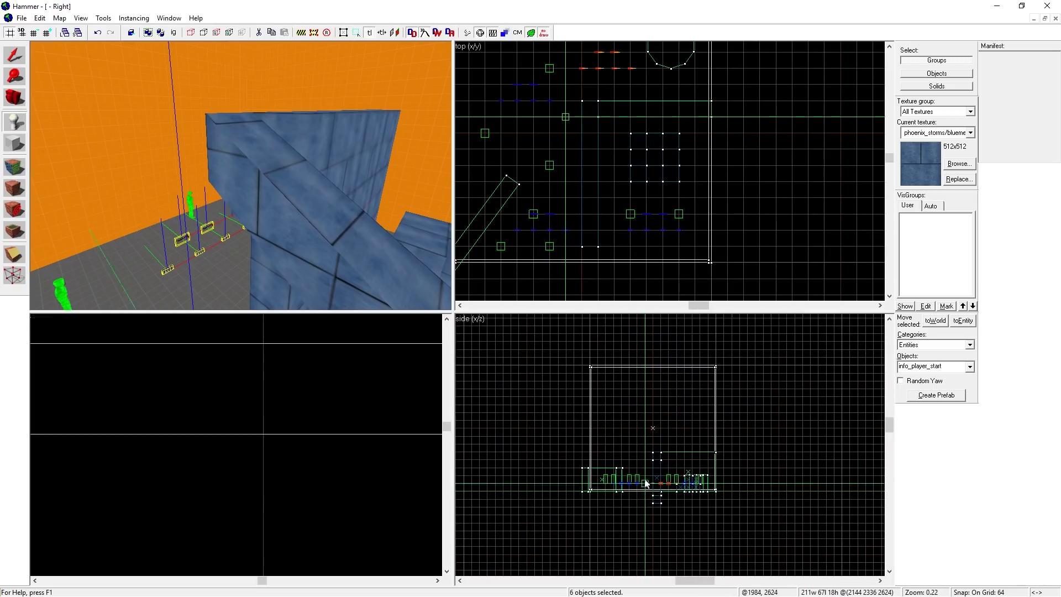
drag(644, 489, 638, 421)
key(shift+s)
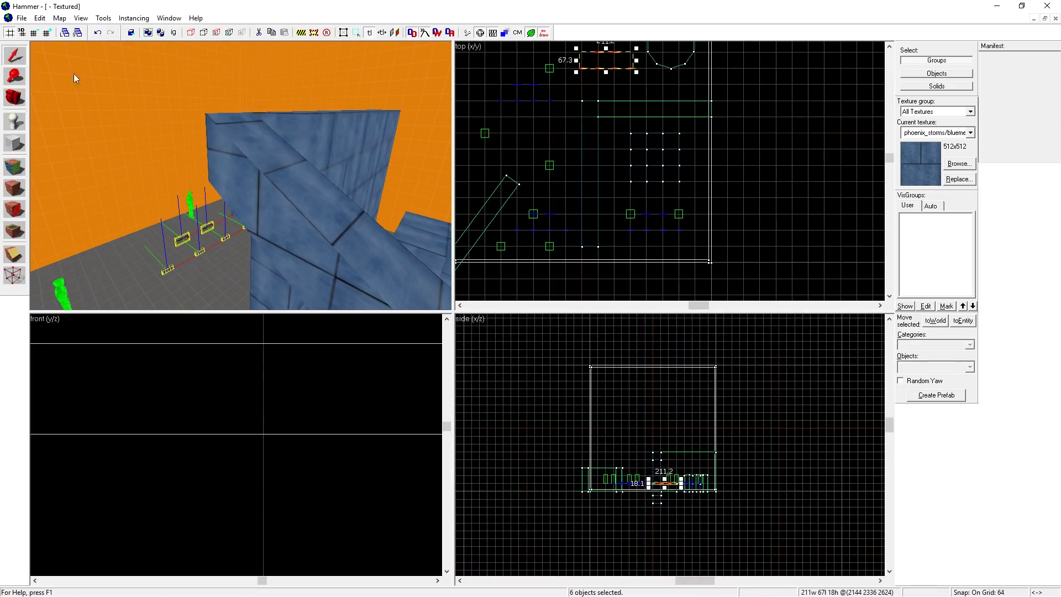
Create an info_player_start entity in mid-air near the centre of the room, above the blocks.
click(206, 107)
drag(655, 364, 664, 430)
scroll(641, 416, up, 4)
drag(604, 385, 639, 430)
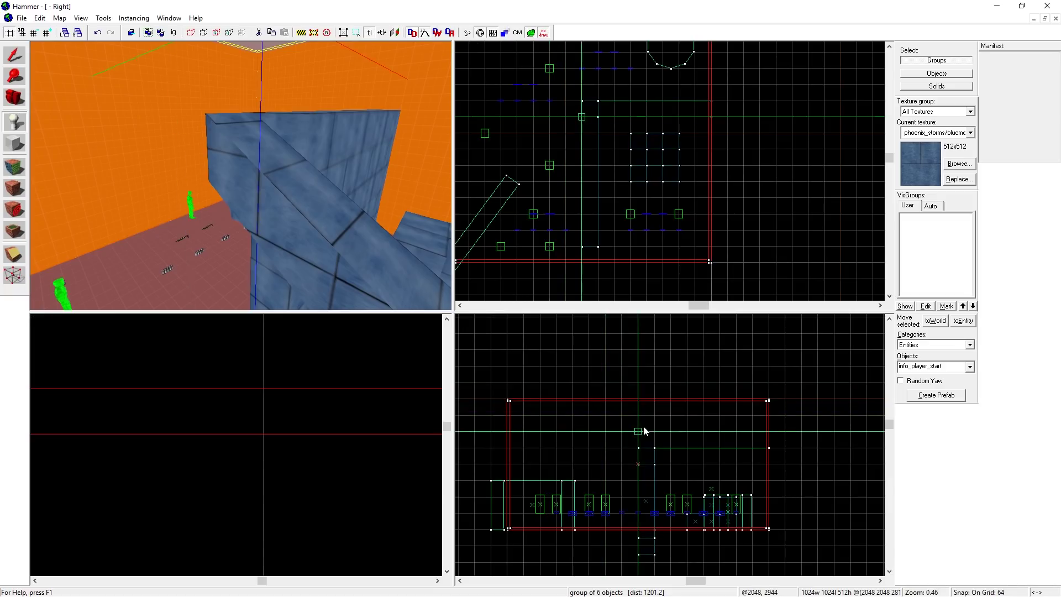
scroll(577, 137, down, 2)
right_click(580, 136)
click(617, 143)
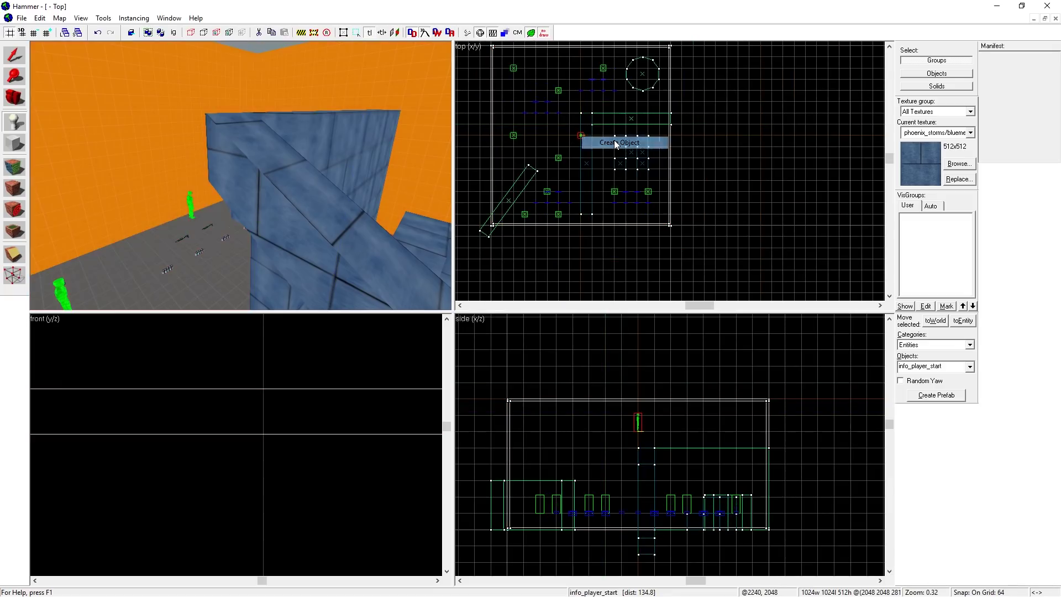
Select the new info_player_start, change its class to light_environment and apply the change.
click(17, 98)
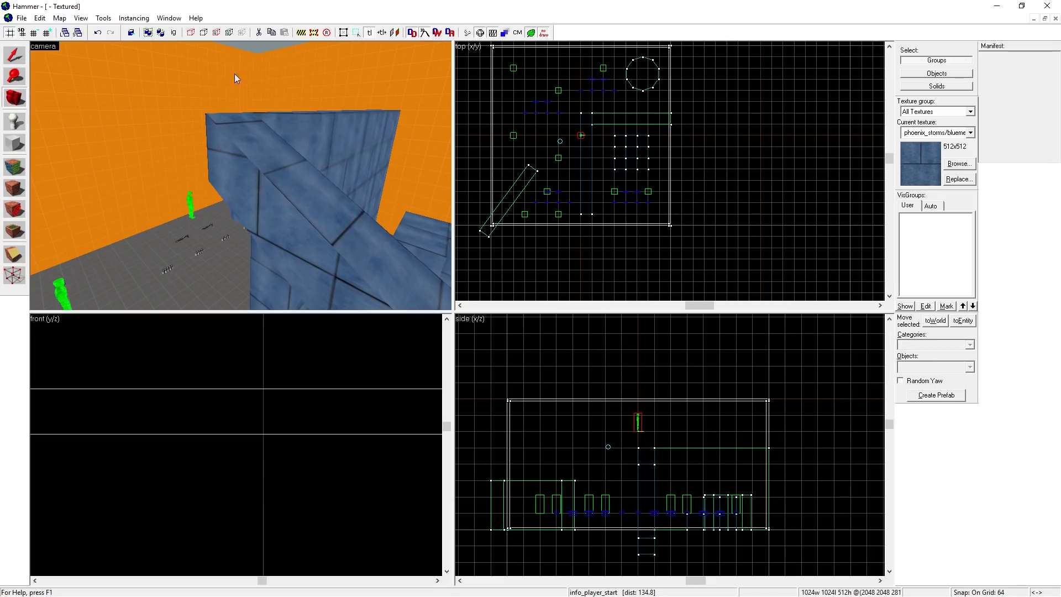
key(ctrl+shift+e)
scroll(585, 136, up, 8)
right_click(587, 138)
click(649, 372)
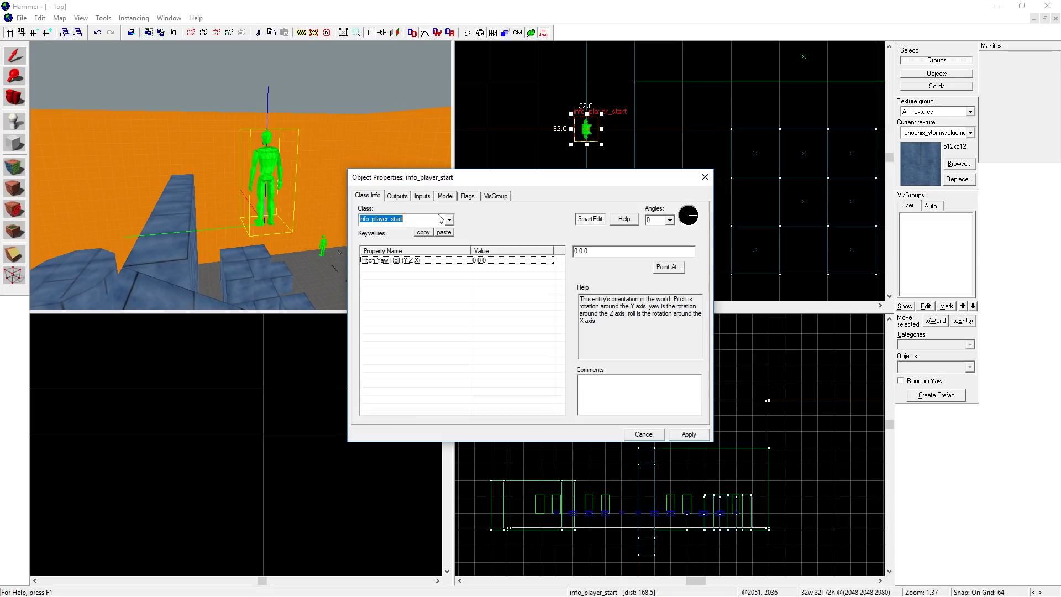
text(ligh)
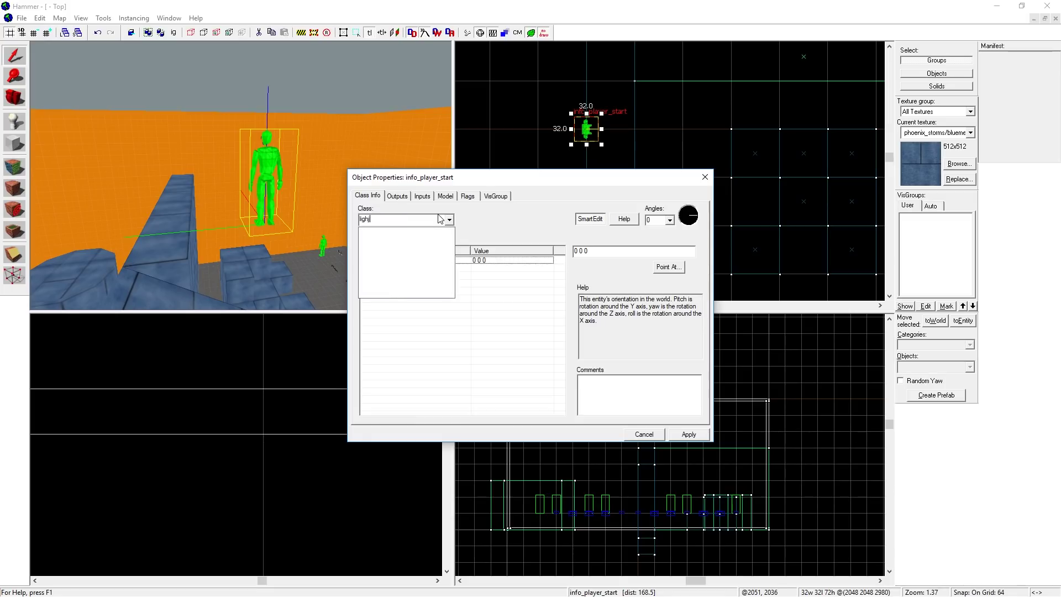
text(t)
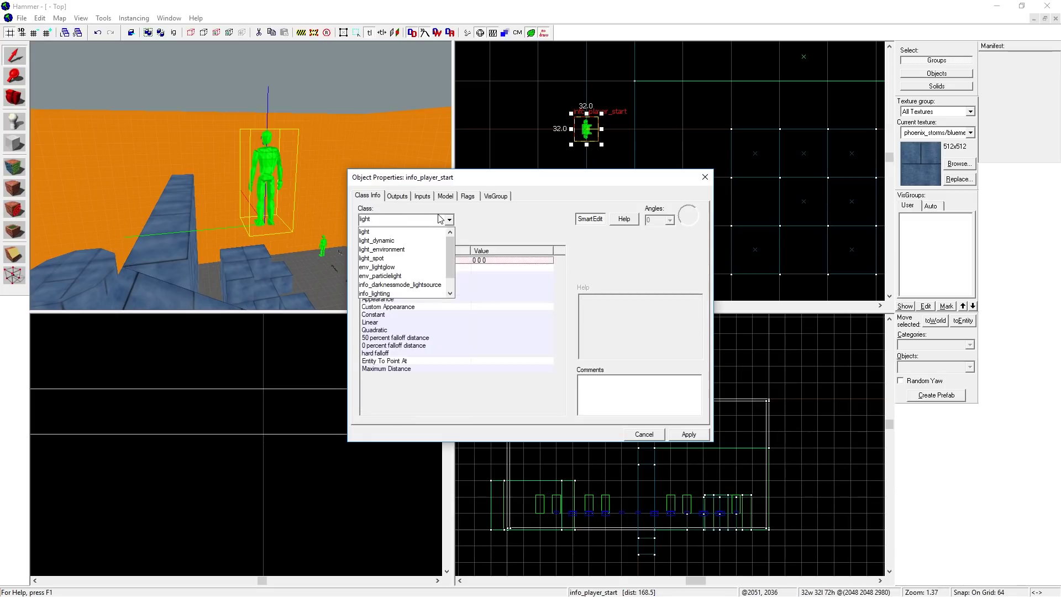
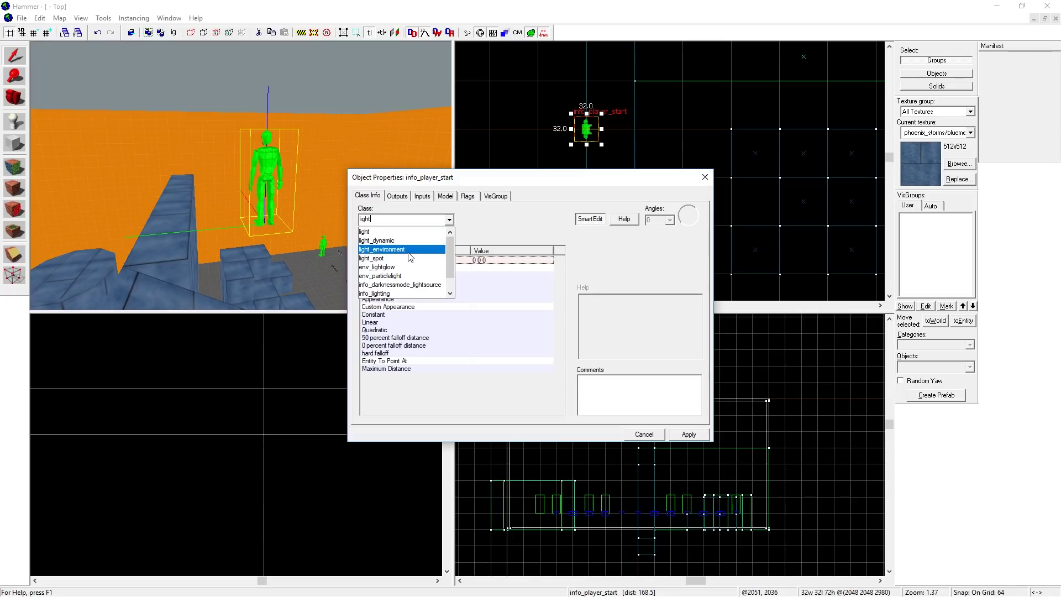
click(409, 250)
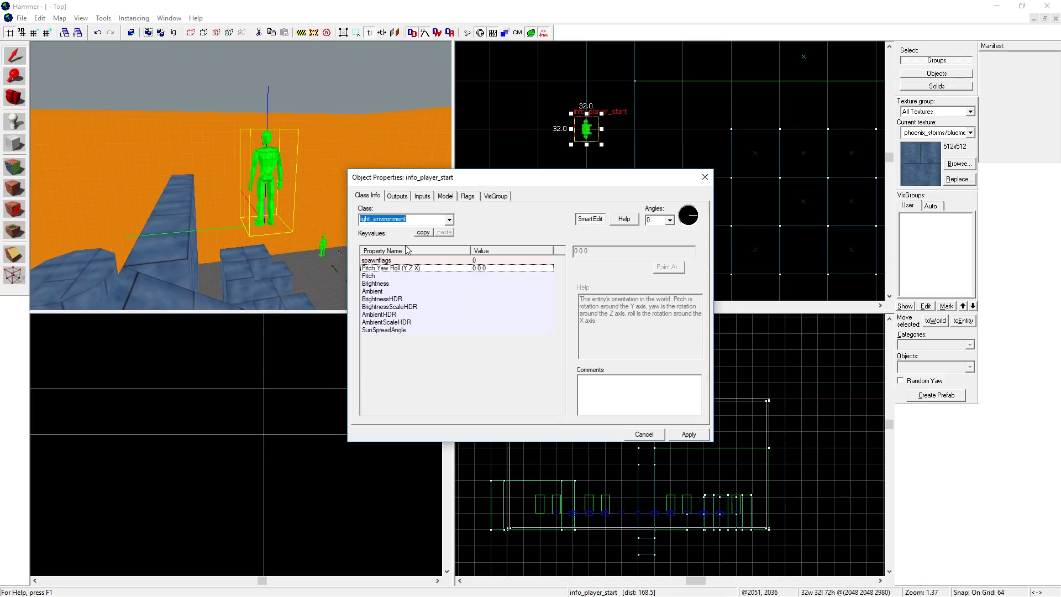
click(690, 434)
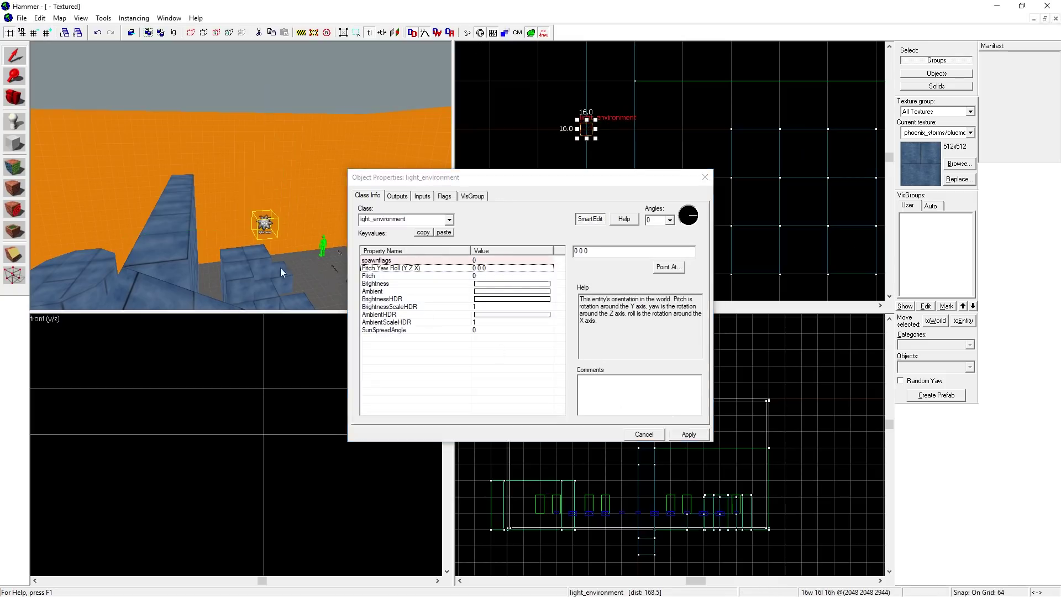
Examine the light_environment up close in 3D, its brightness and pitch properties, and its entity help.
key(z)
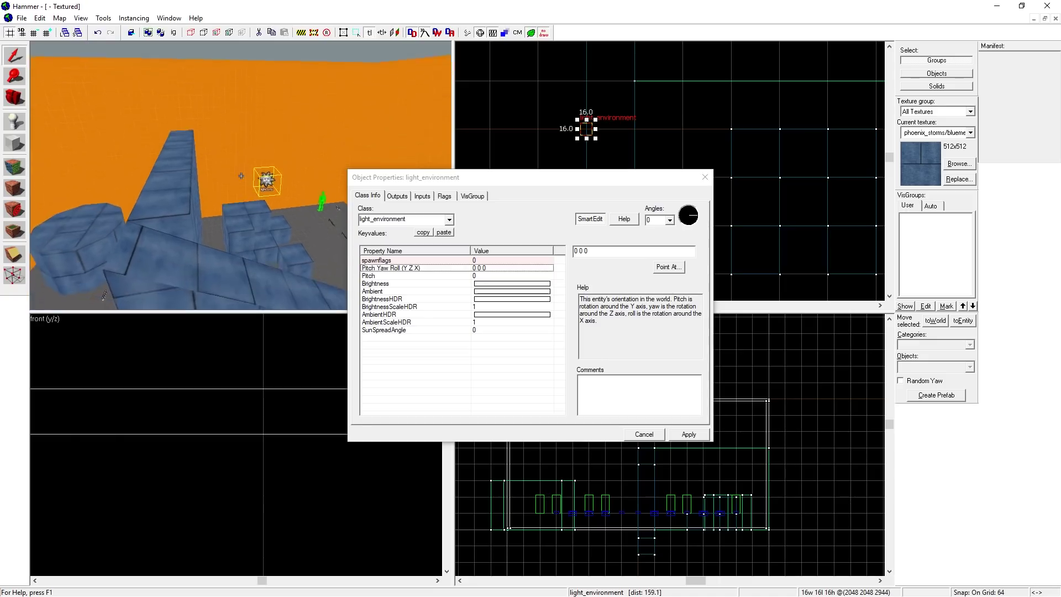
key(w)
scroll(241, 175, up, 4)
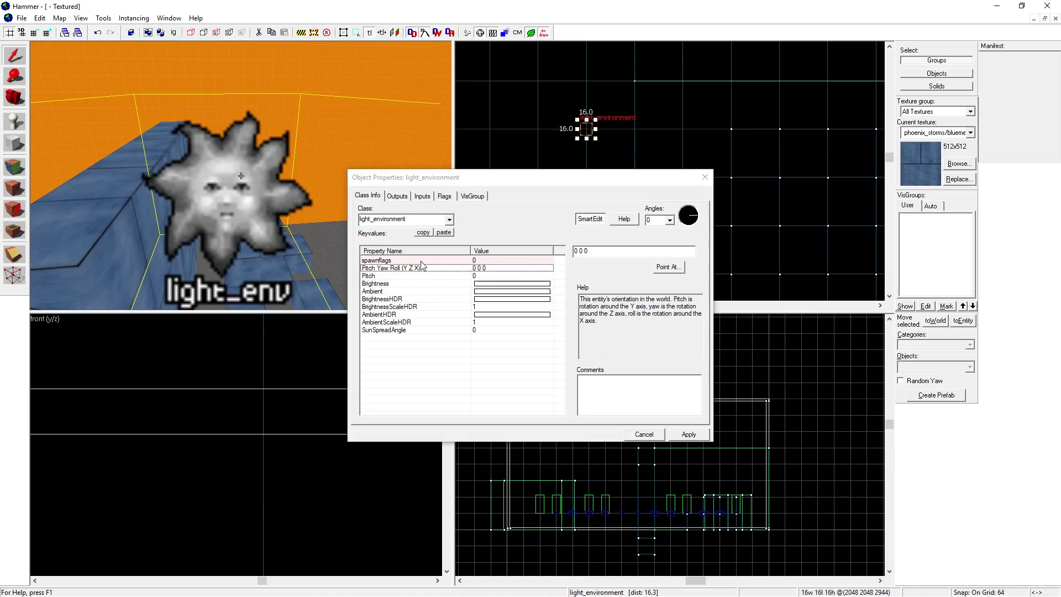
click(415, 265)
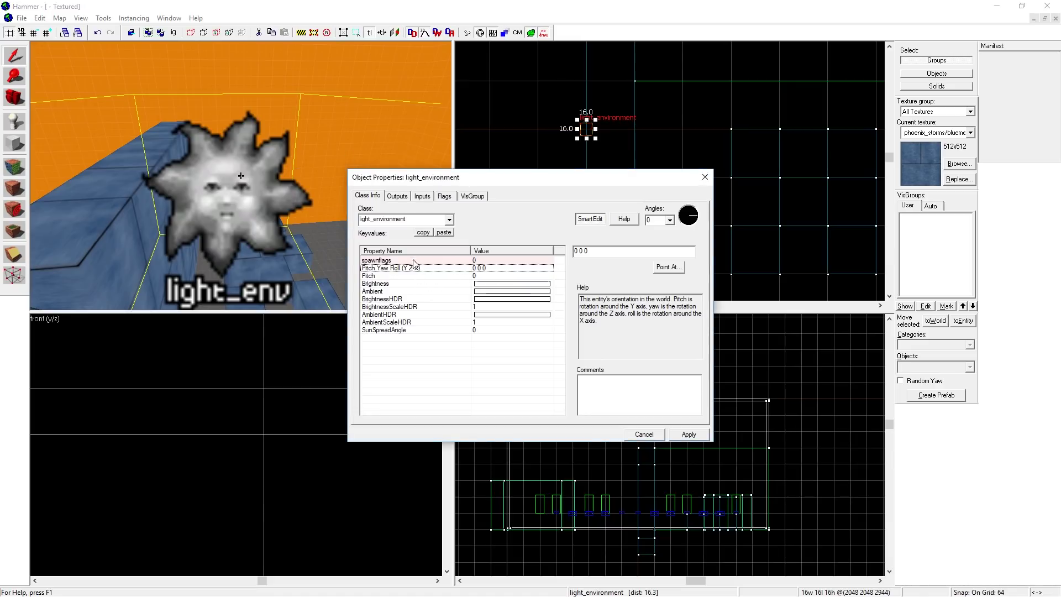
click(480, 284)
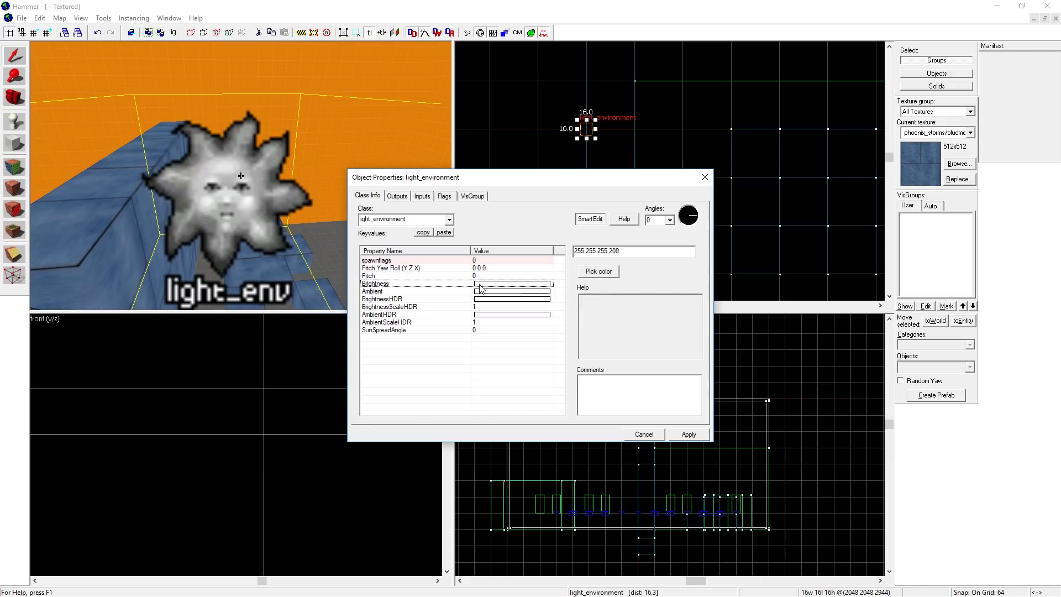
click(475, 276)
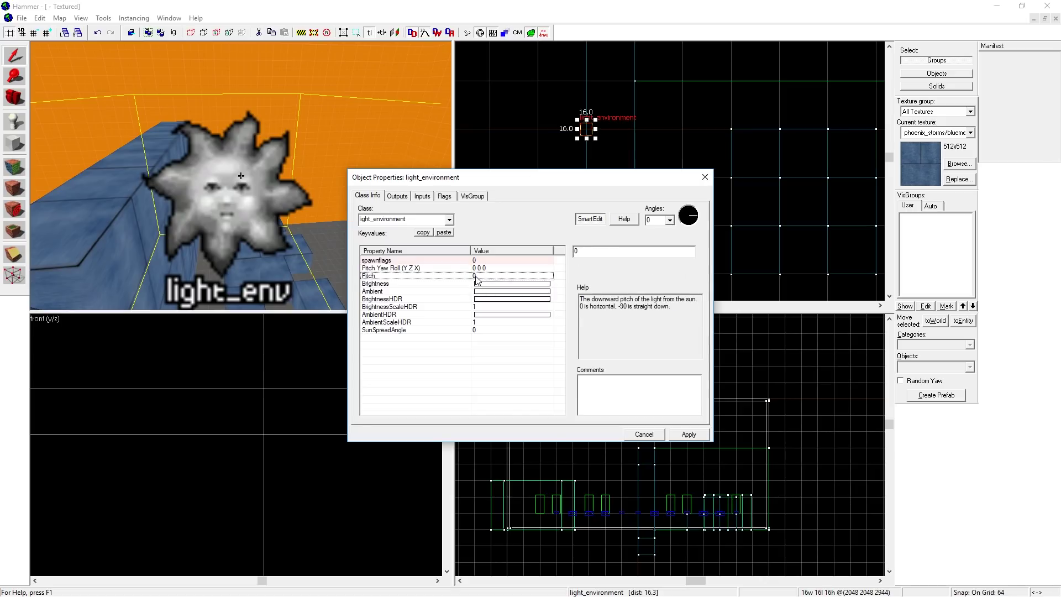
click(616, 221)
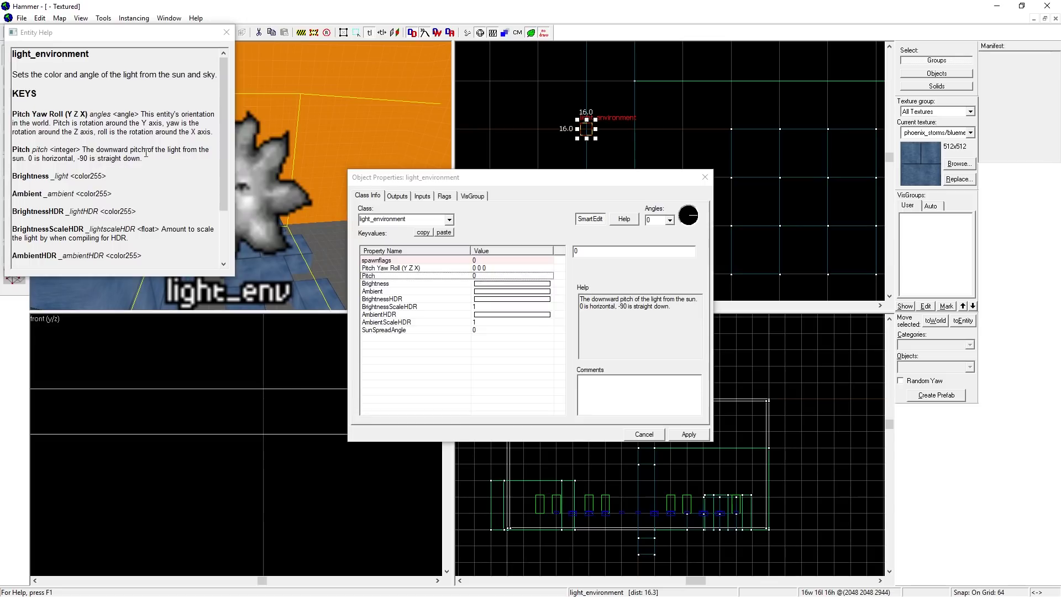
click(225, 33)
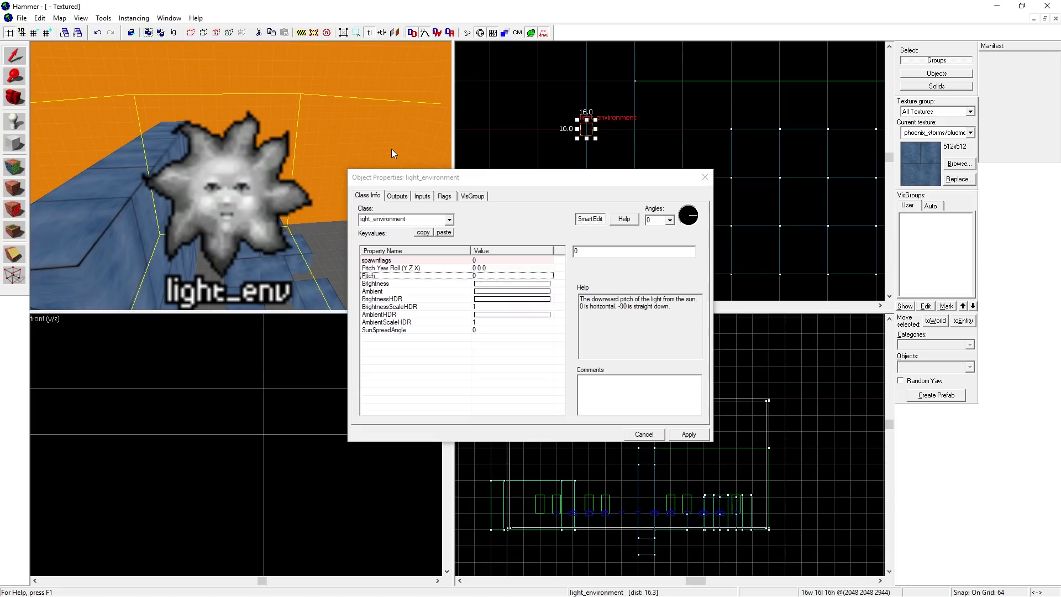
Set the light_environment's pitch to -80, apply it and close the object properties.
click(480, 274)
click(598, 253)
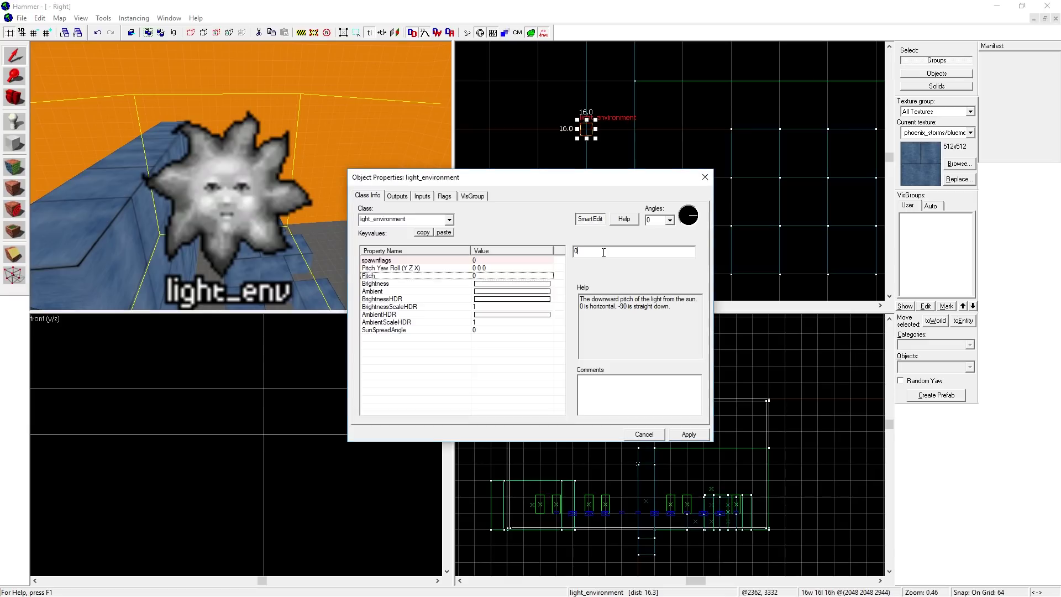
key(BackSpace)
text(1)
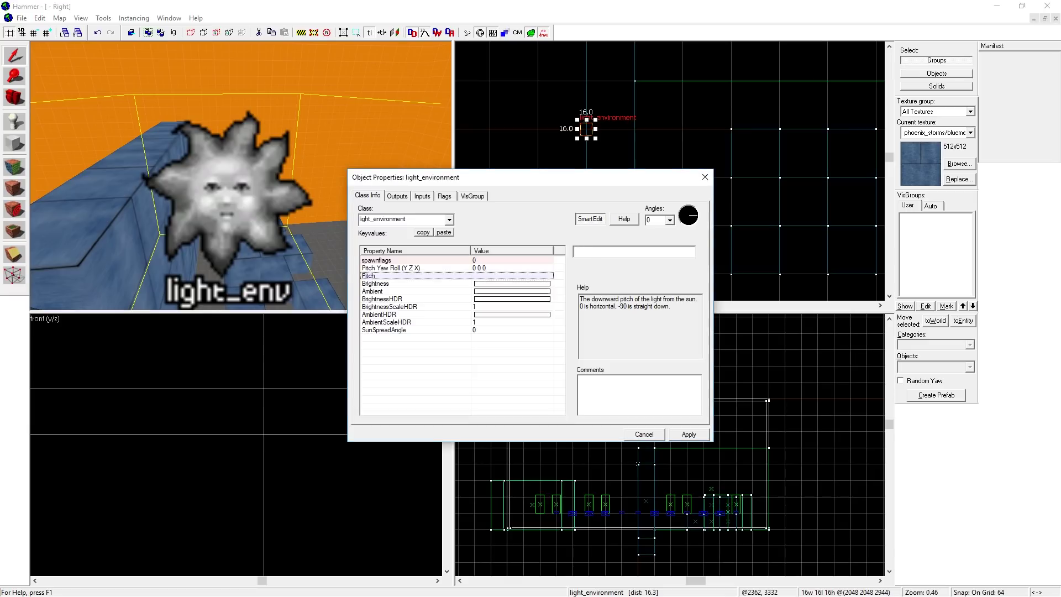
text(0)
click(479, 284)
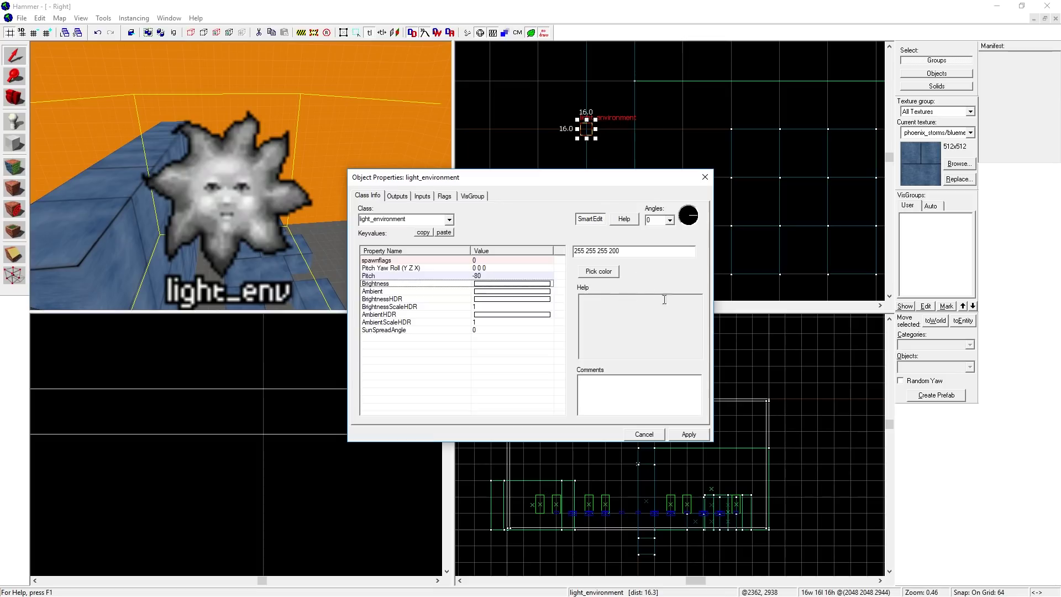
click(689, 434)
click(705, 178)
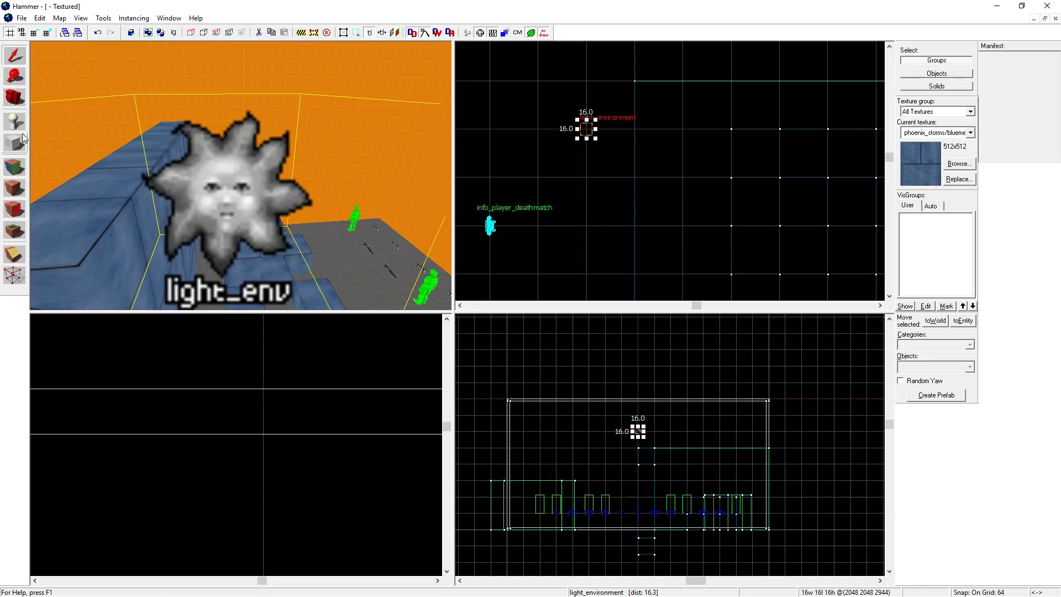
Fly around the room in 3D to examine the sun light, blocks, player spawns and weapon groups.
key(z)
key(w)
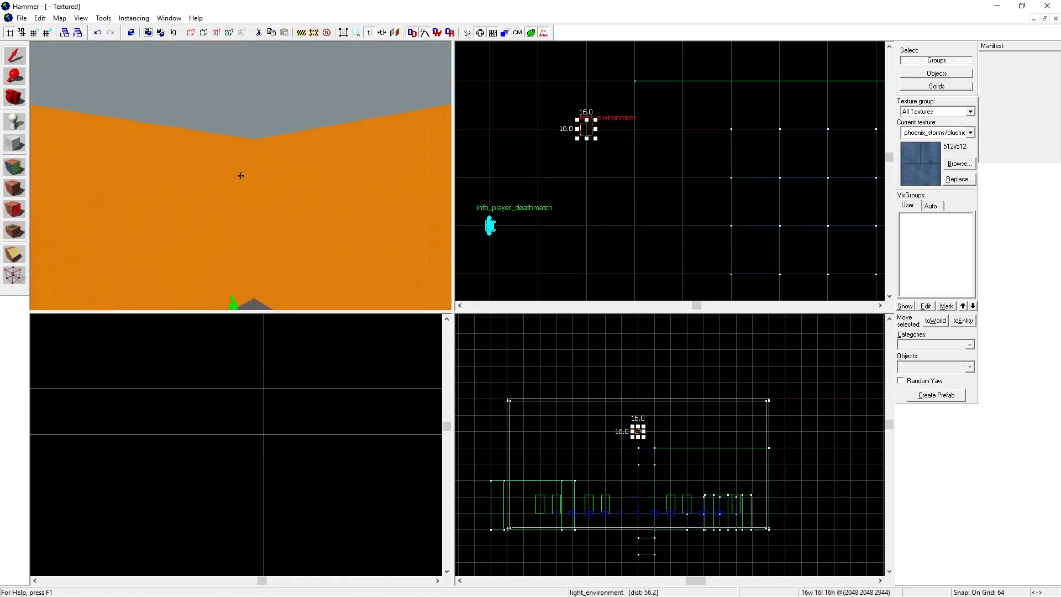
key(s)
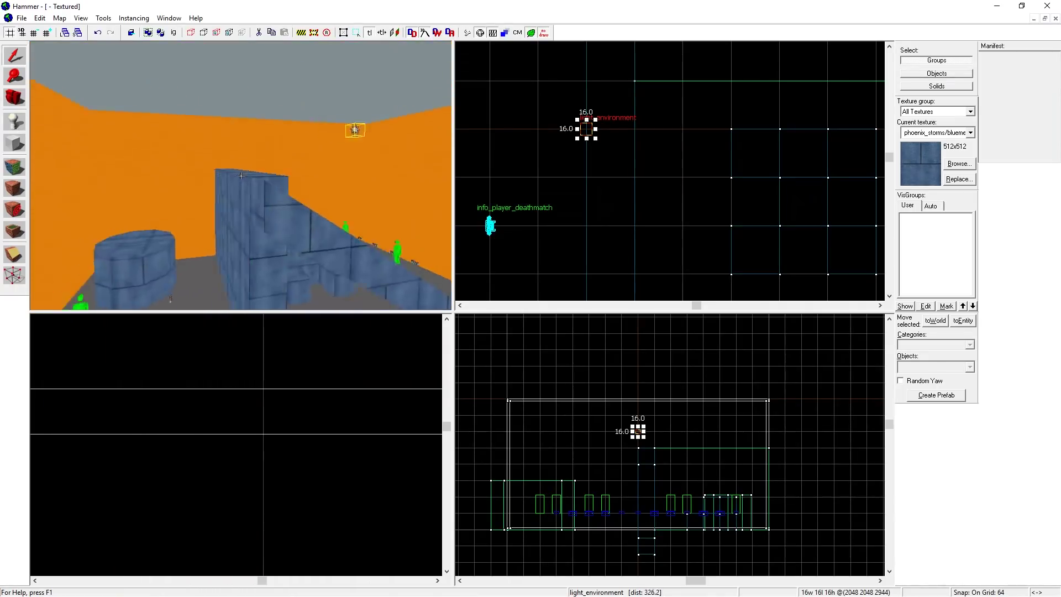
key(w)
key(s)
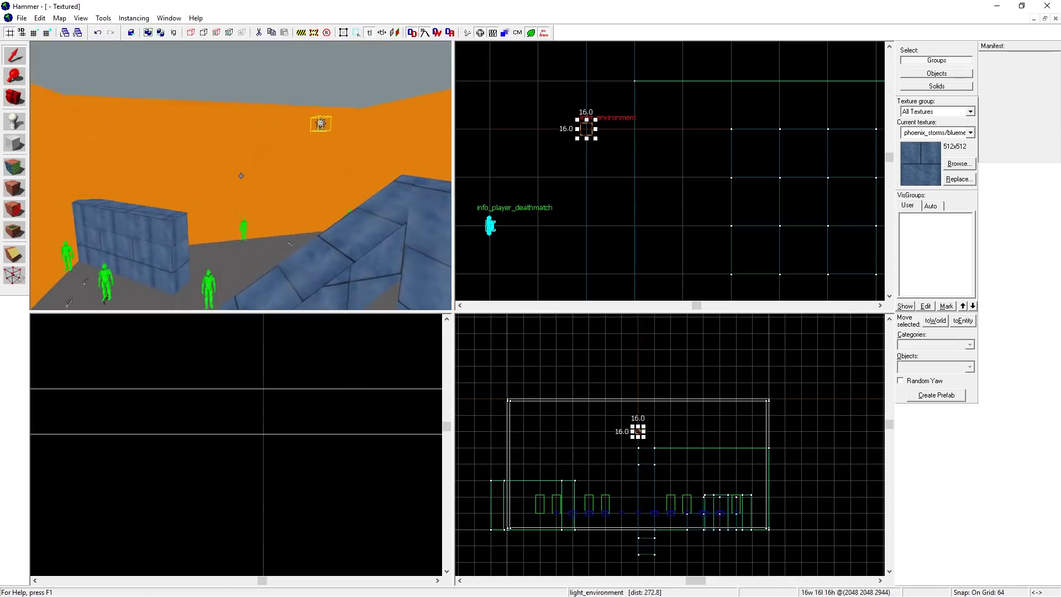
key(w)
key(w)
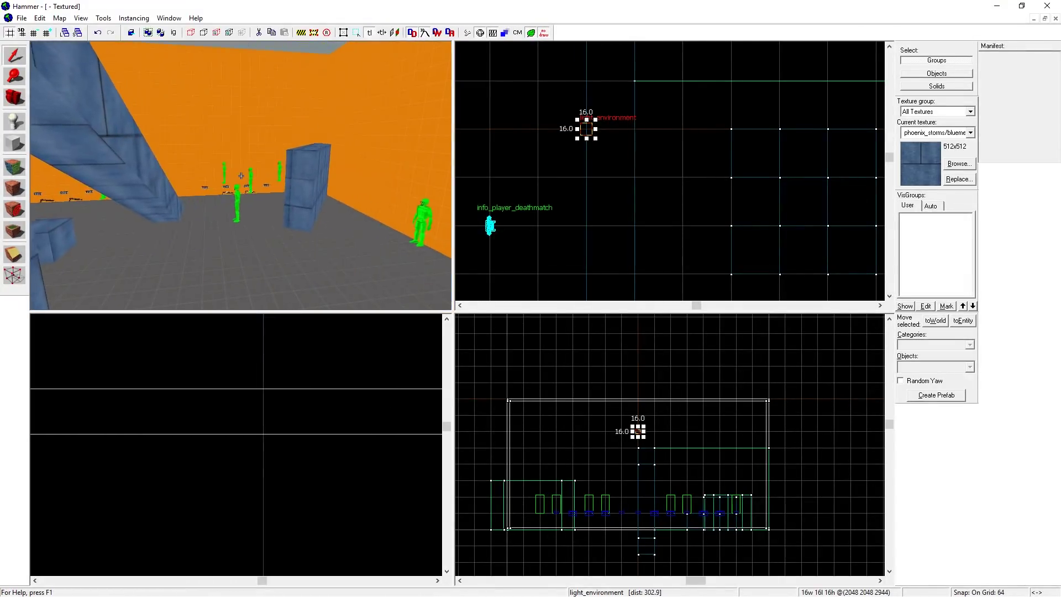
key(s)
key(w)
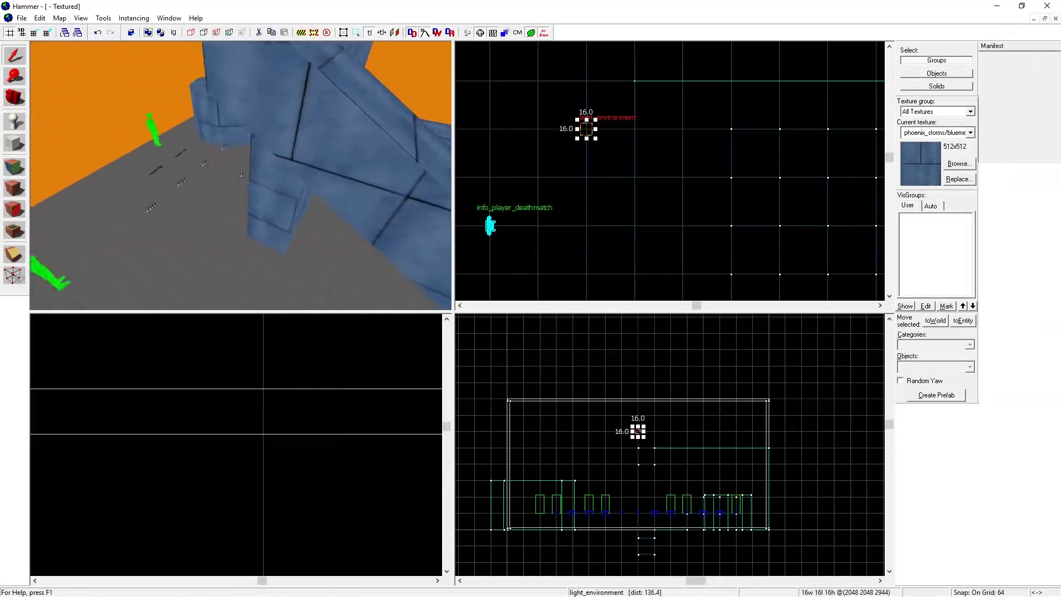
key(s)
key(a)
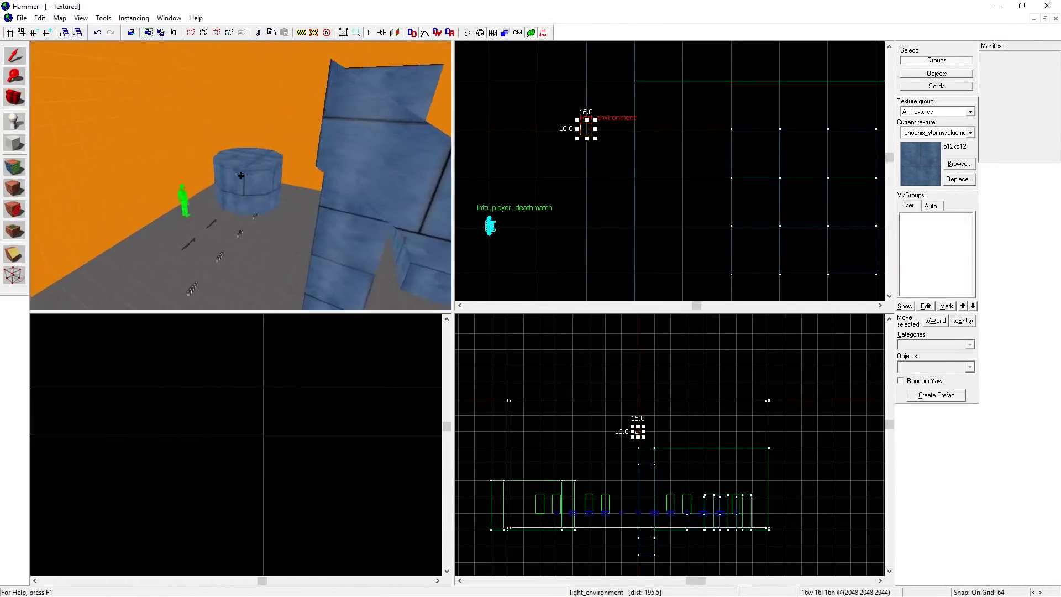
key(s)
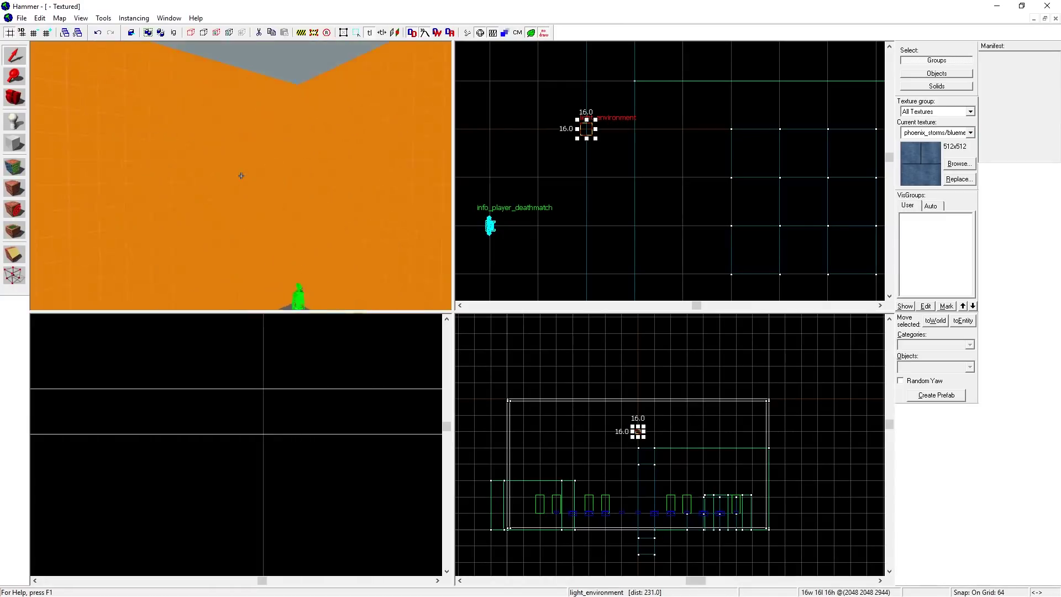
key(w)
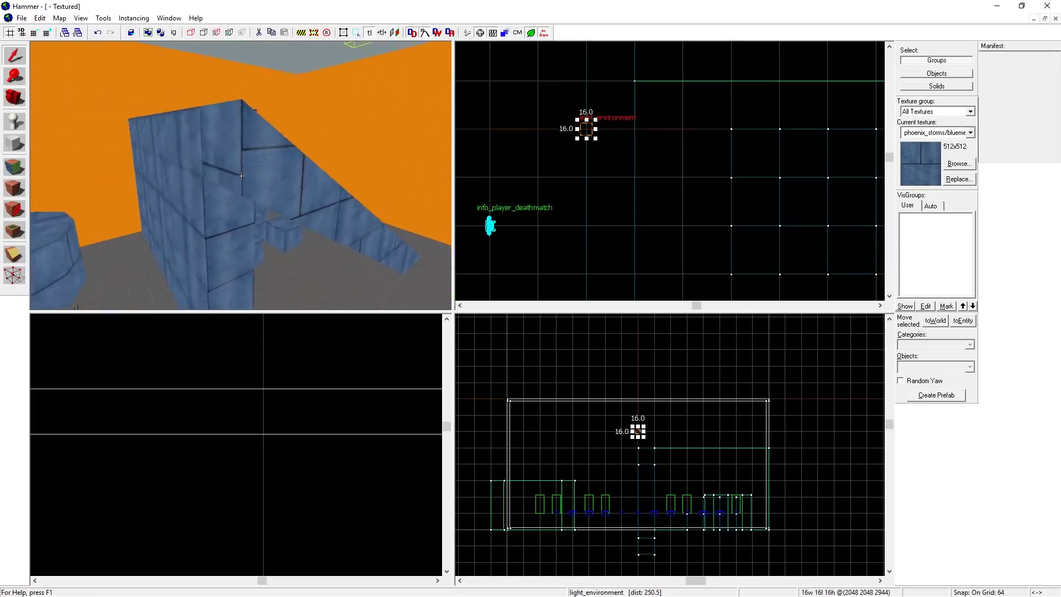
drag(240, 176, 241, 176)
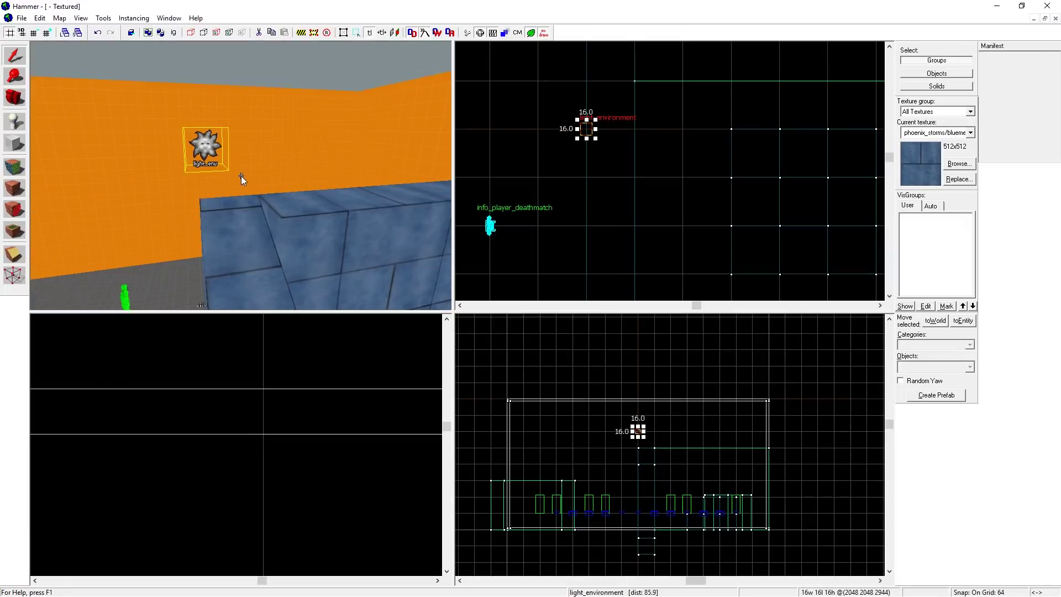
Start running the map and save it as the Valve map file TestMap1 in GarrysMod's bin folder.
click(21, 19)
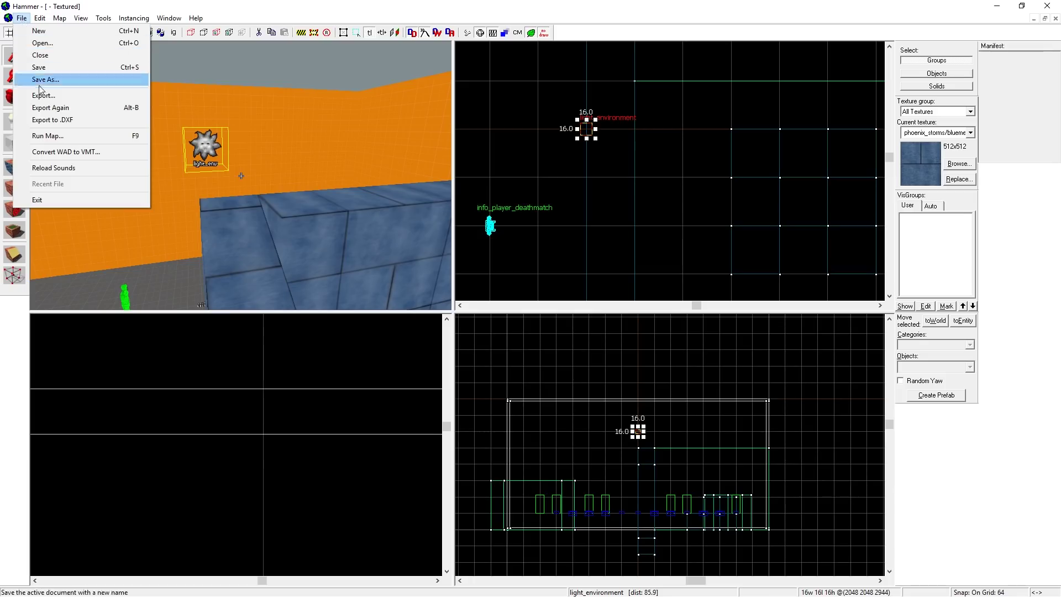
click(48, 135)
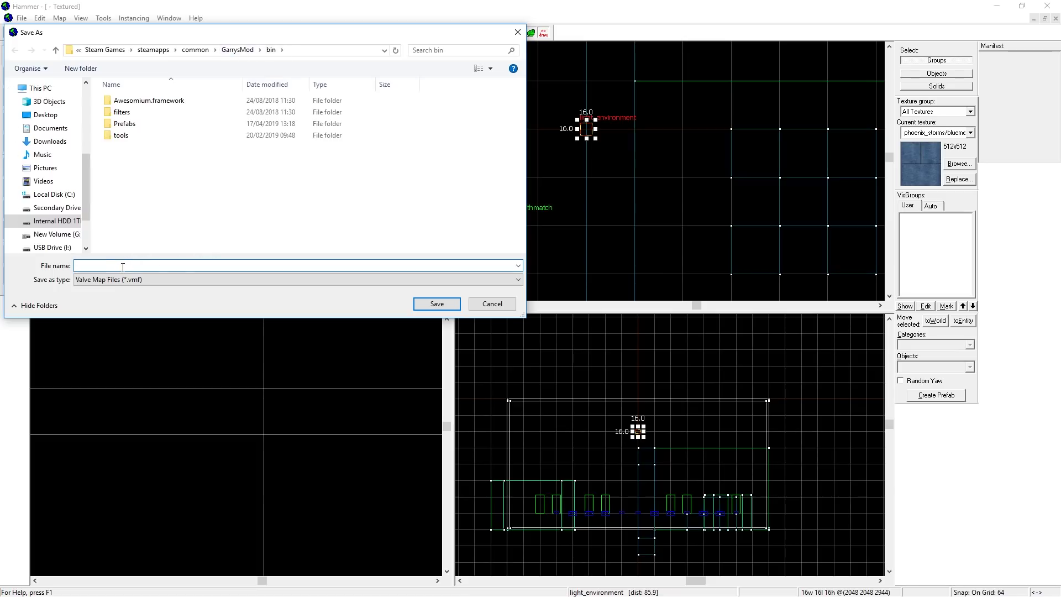
text(TestMap1)
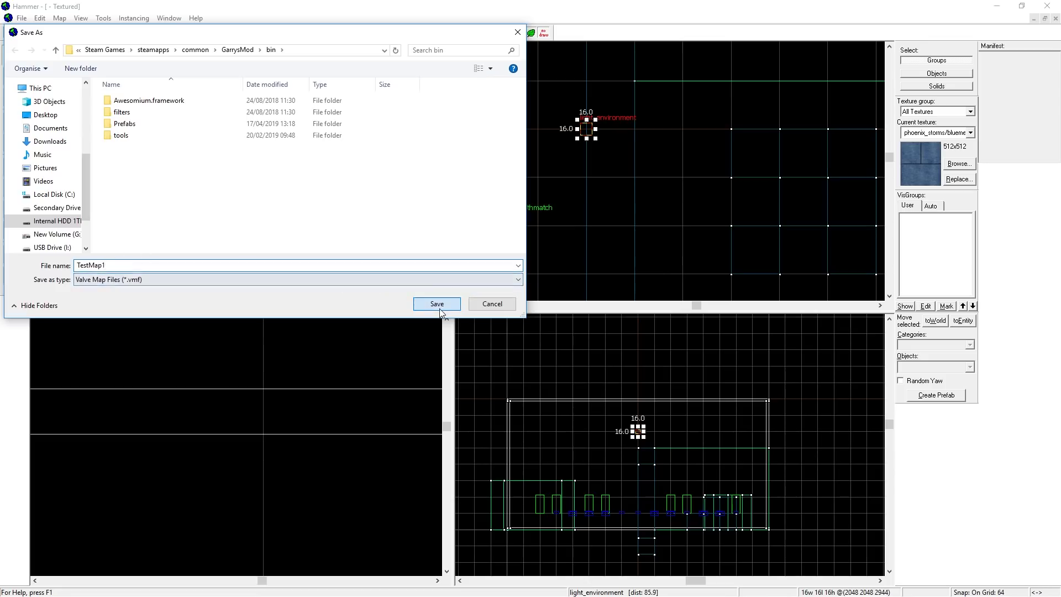
key(Return)
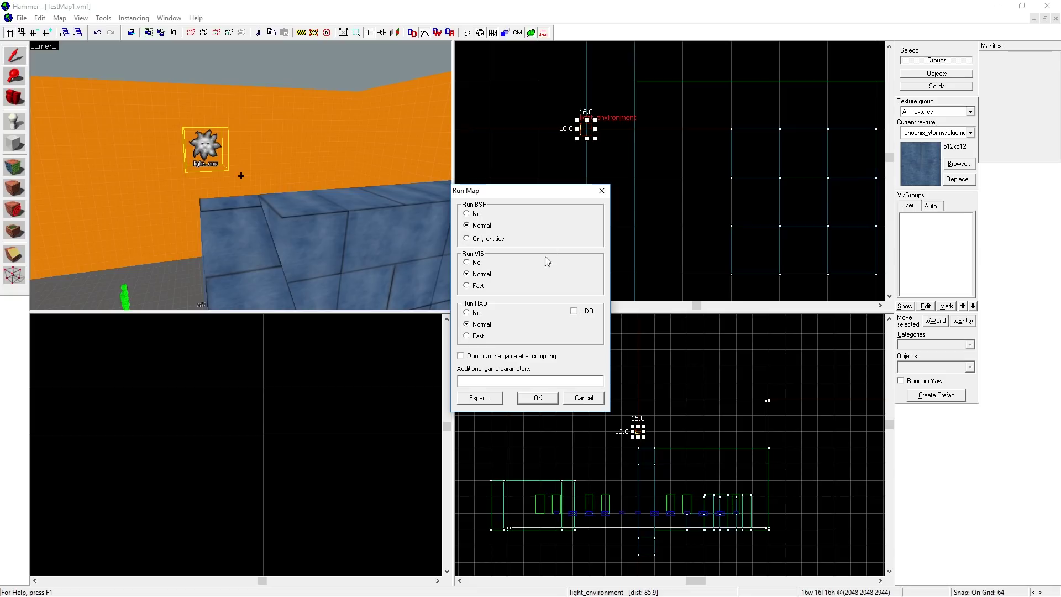
Compile and launch the map with normal BSP, VIS and RAD, without HDR, and switch from the game back to Hammer.
key(Return)
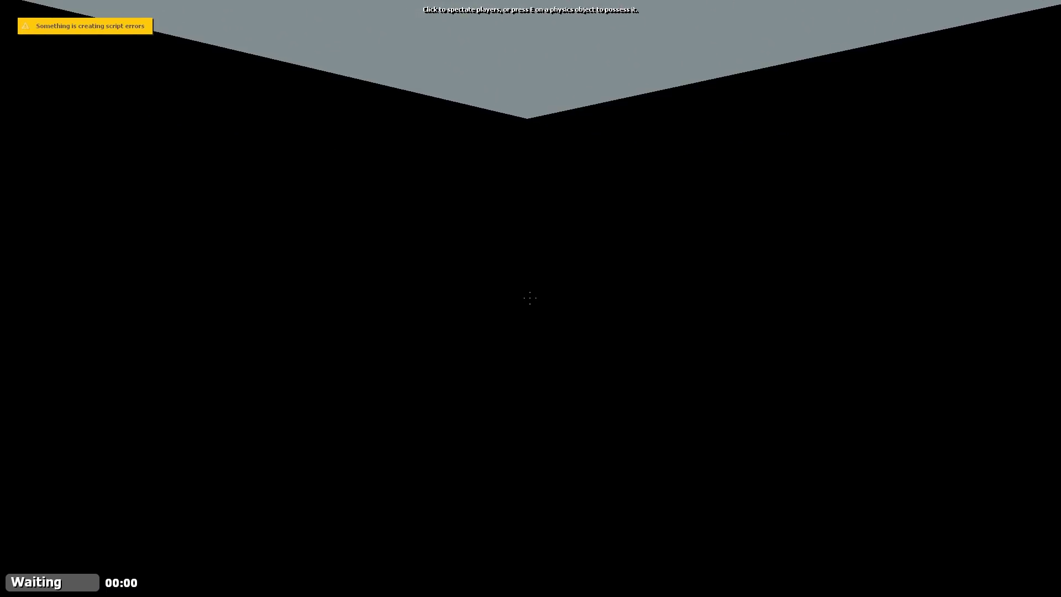
key(Escape)
key(alt+Tab)
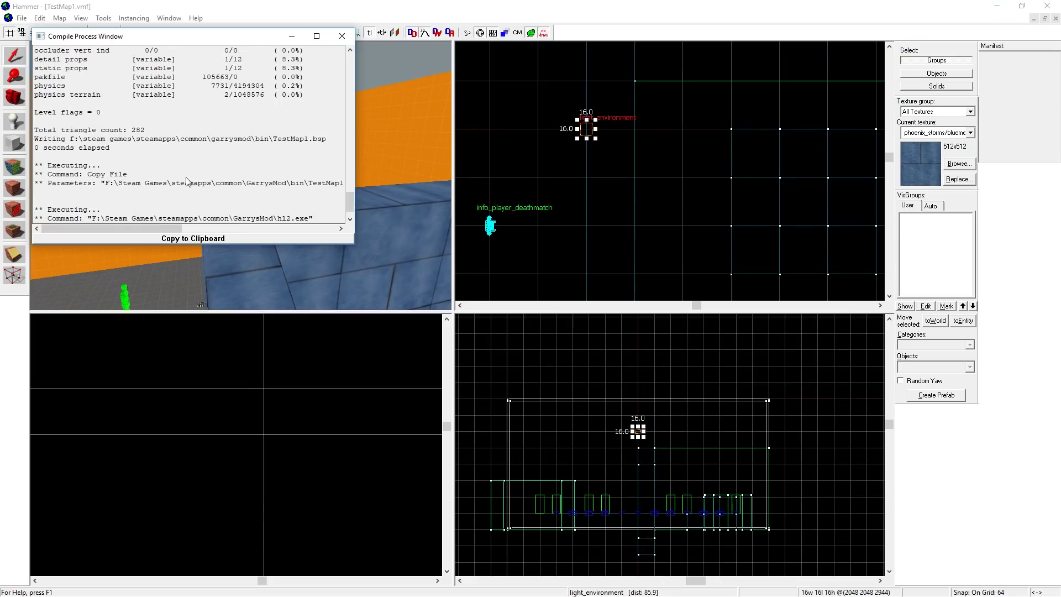
Look through the compile log for the VRAD lighting output, copy command and game launch command.
scroll(177, 165, down, 1)
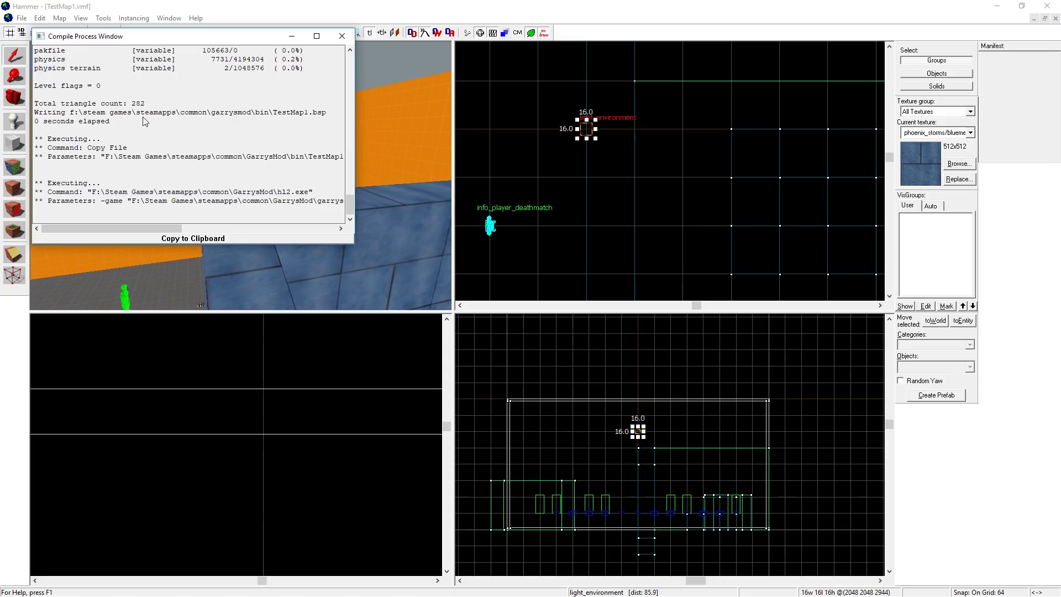
scroll(145, 121, up, 6)
scroll(153, 153, up, 15)
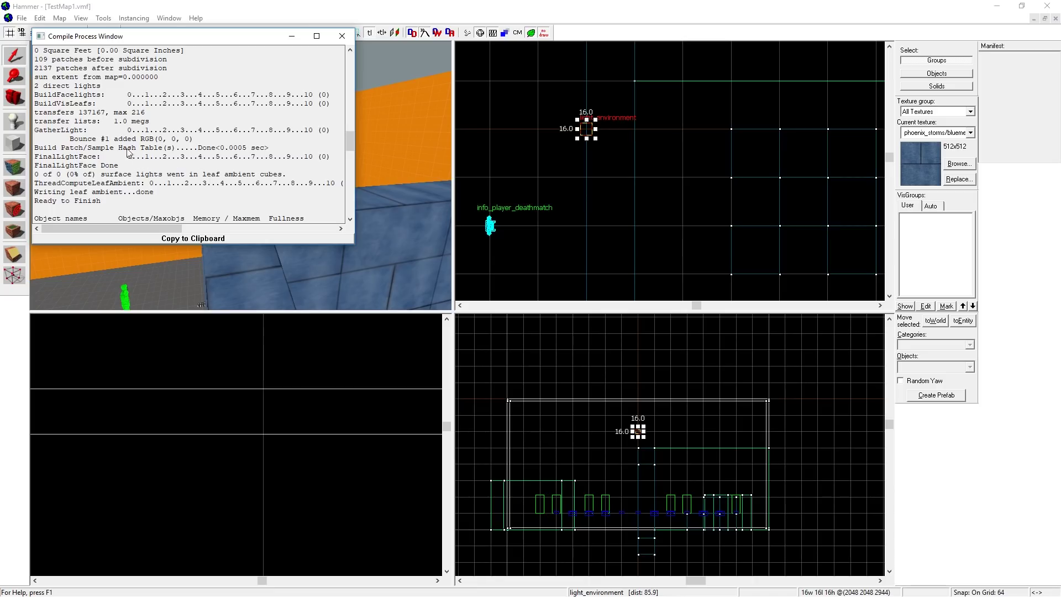
scroll(105, 205, up, 4)
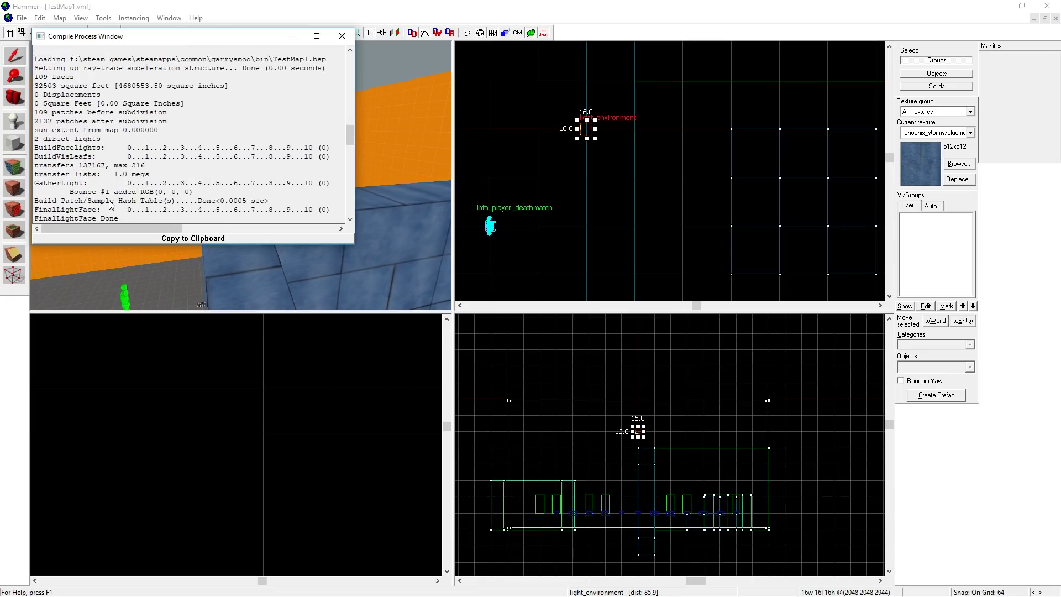
scroll(133, 107, up, 2)
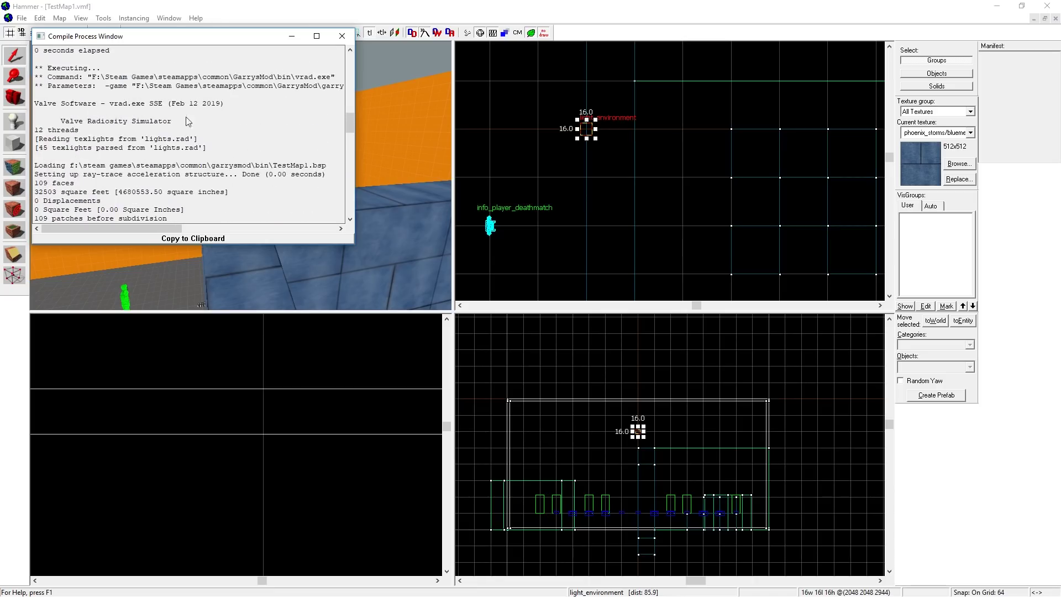
scroll(112, 172, down, 2)
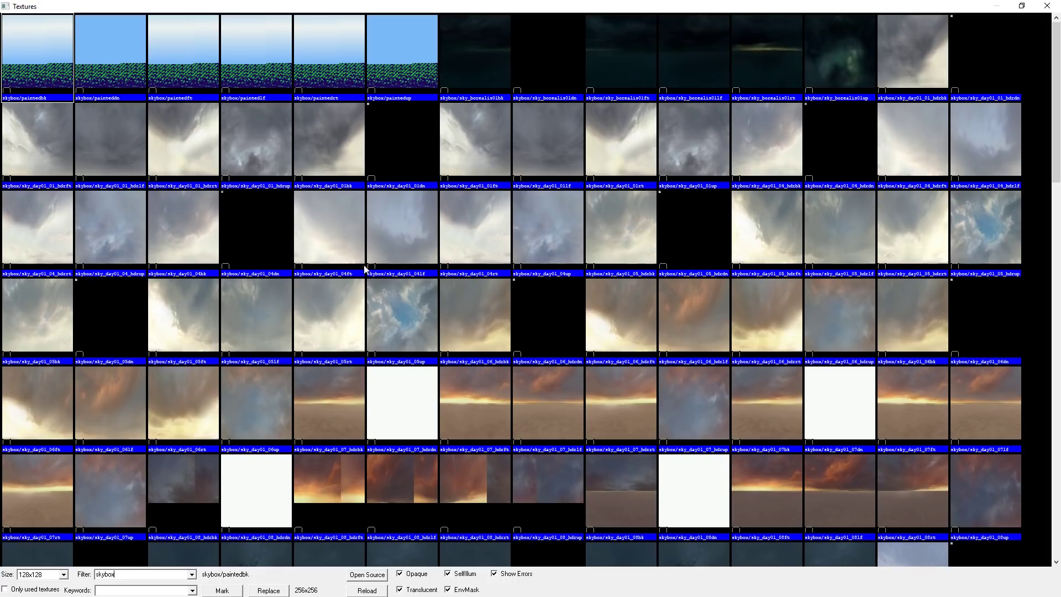
Pick the tools/toolsskybox texture from the skybox-filtered textures and apply it to the selected ceiling face.
scroll(513, 286, down, 10)
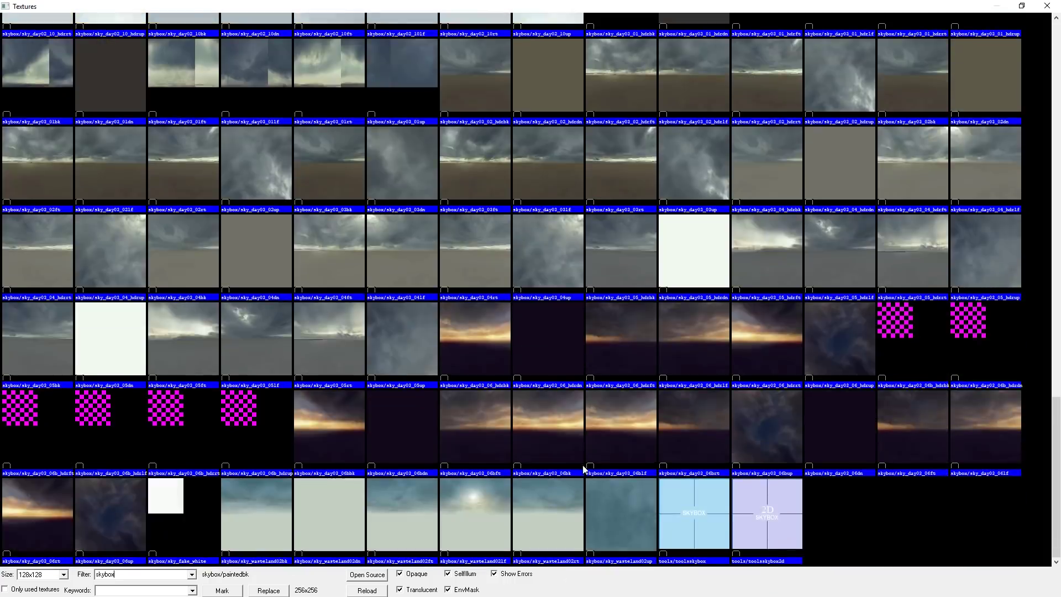
click(692, 520)
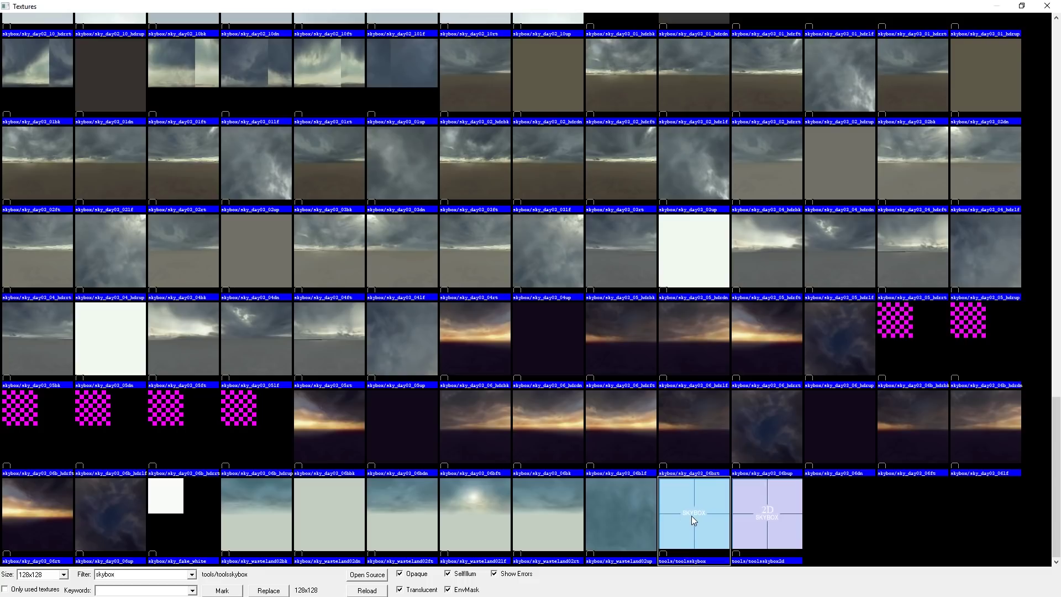
double_click(691, 516)
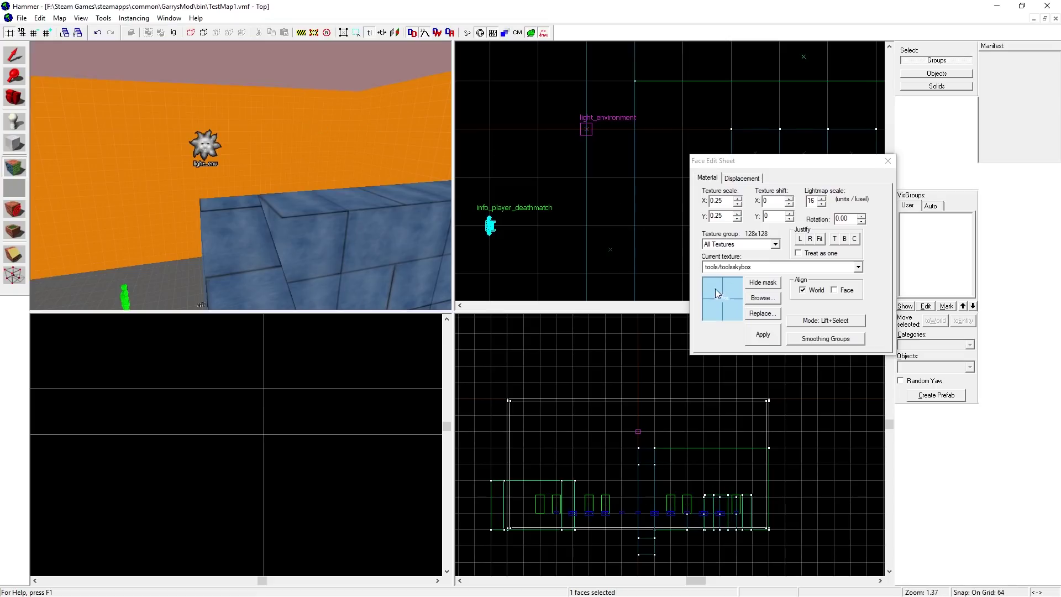
click(765, 334)
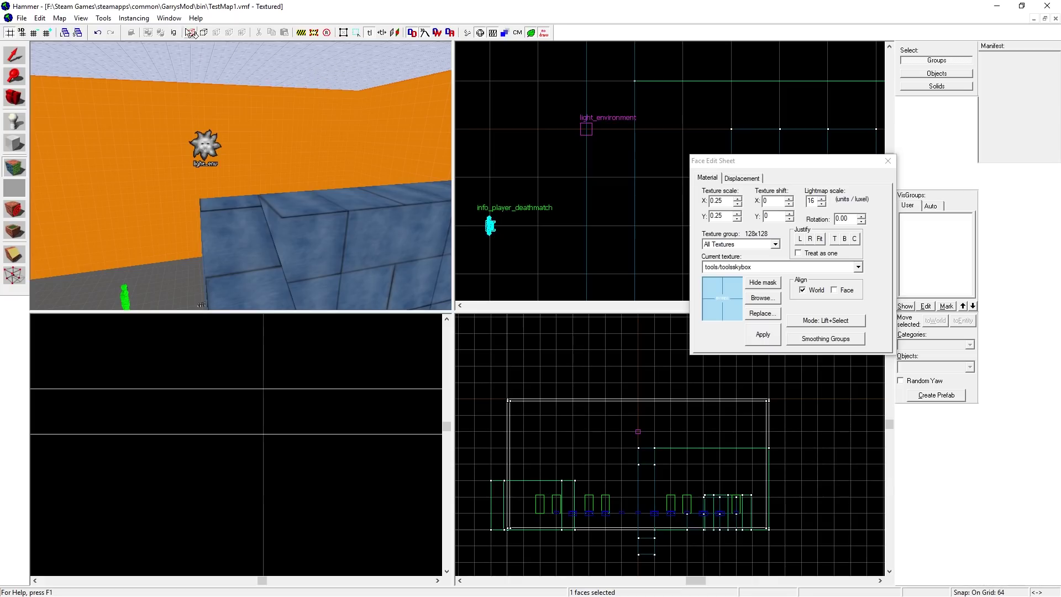
Leave face editing, check the SkyBox Texture Name in the map properties, then apply and close them.
click(170, 19)
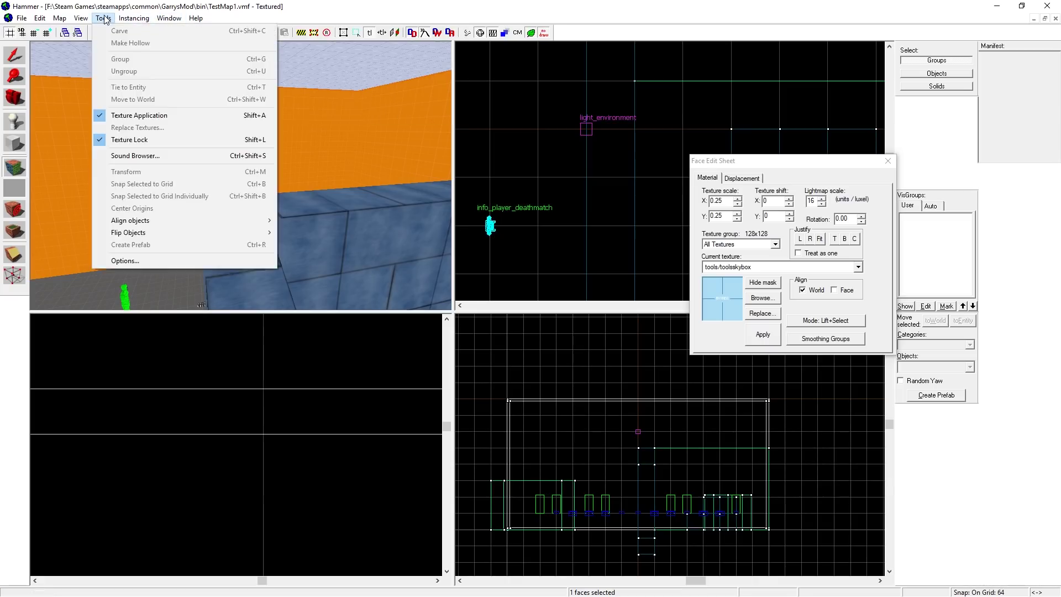
mouse_move(60, 20)
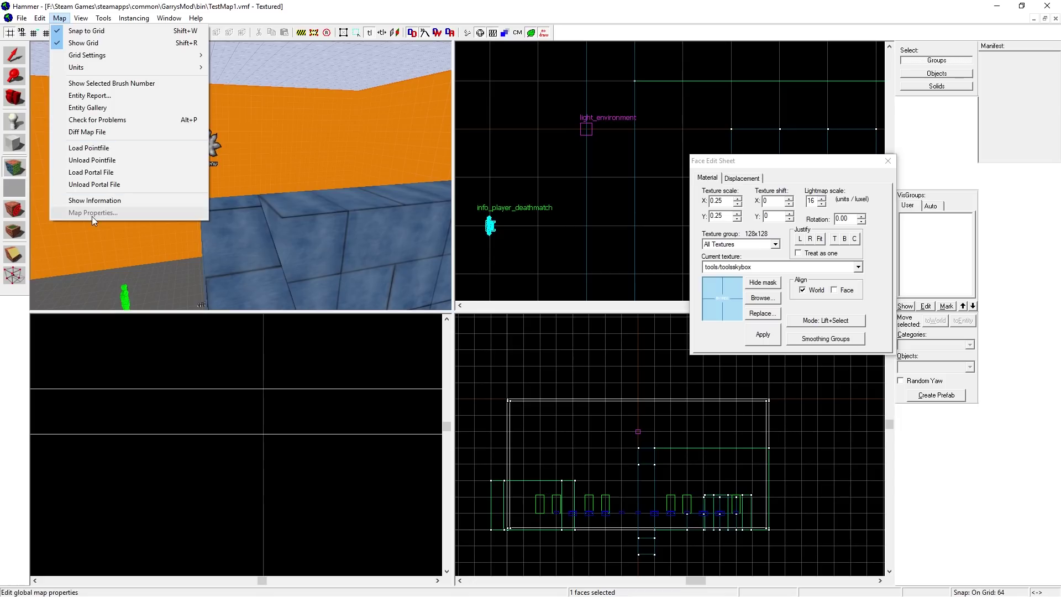
click(14, 57)
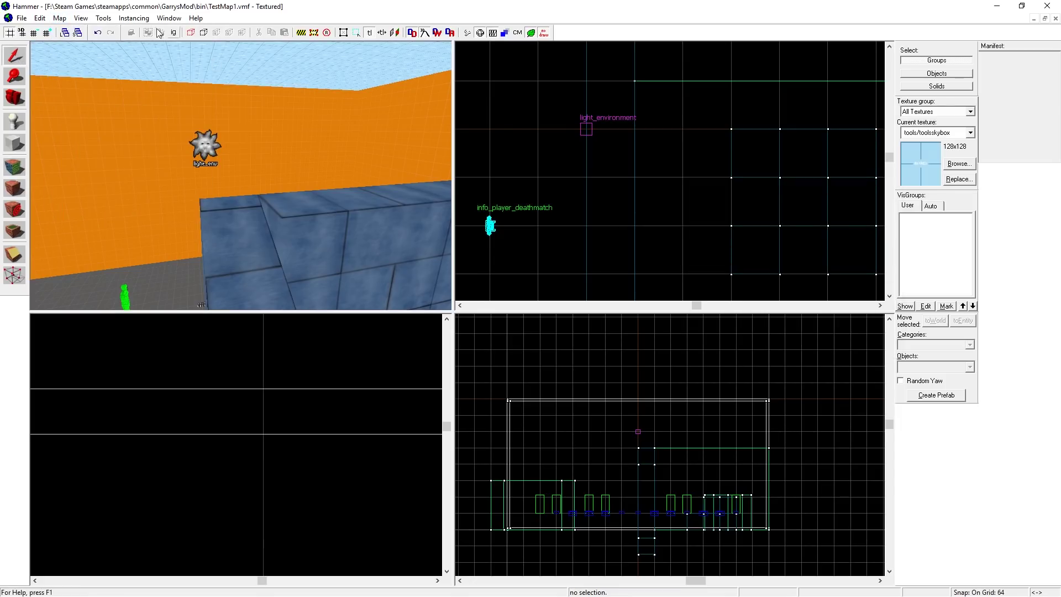
click(105, 18)
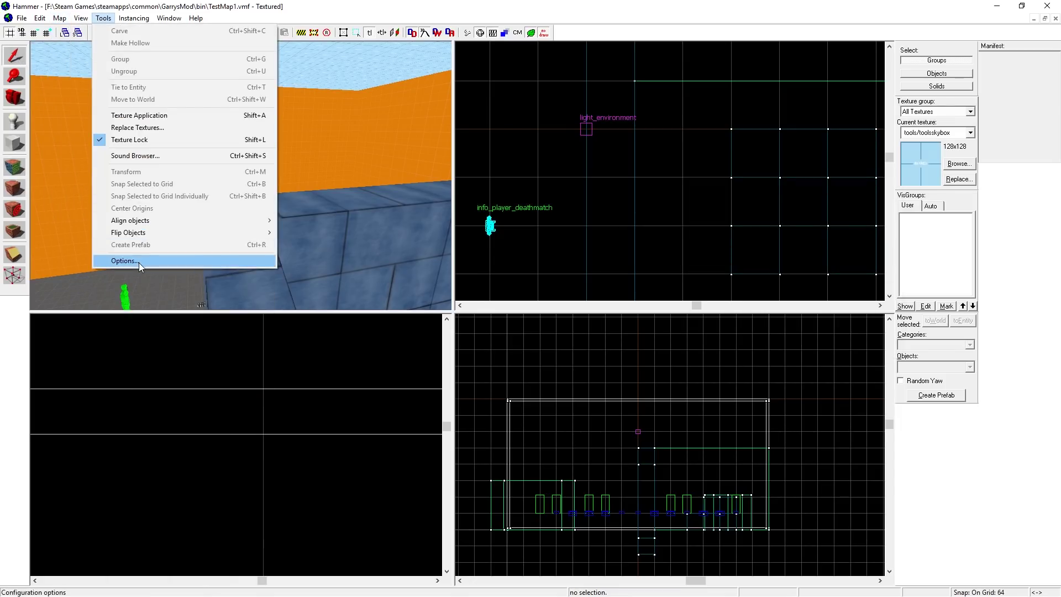
mouse_move(61, 19)
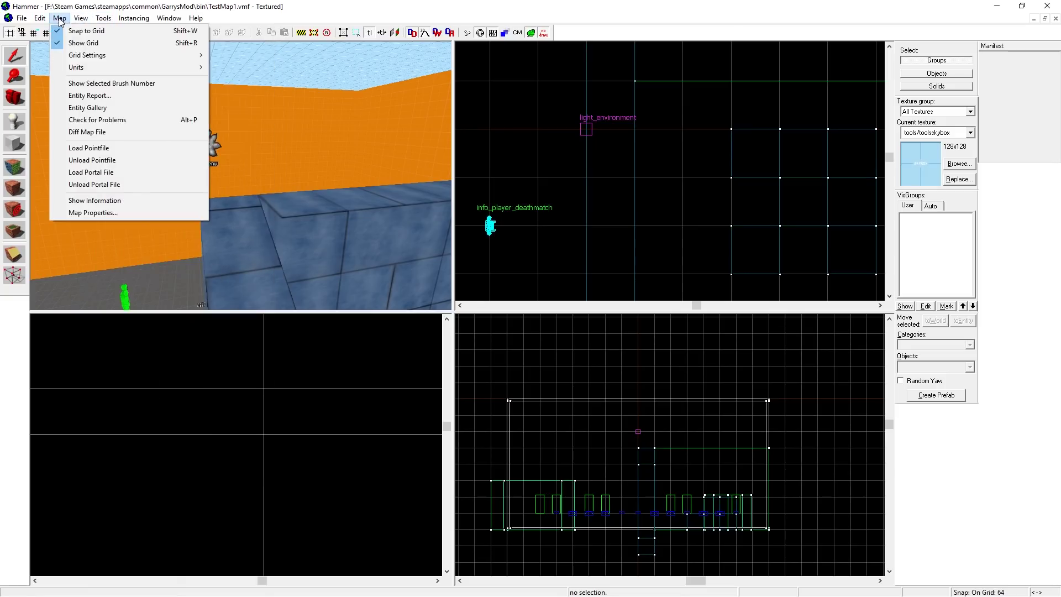
click(119, 213)
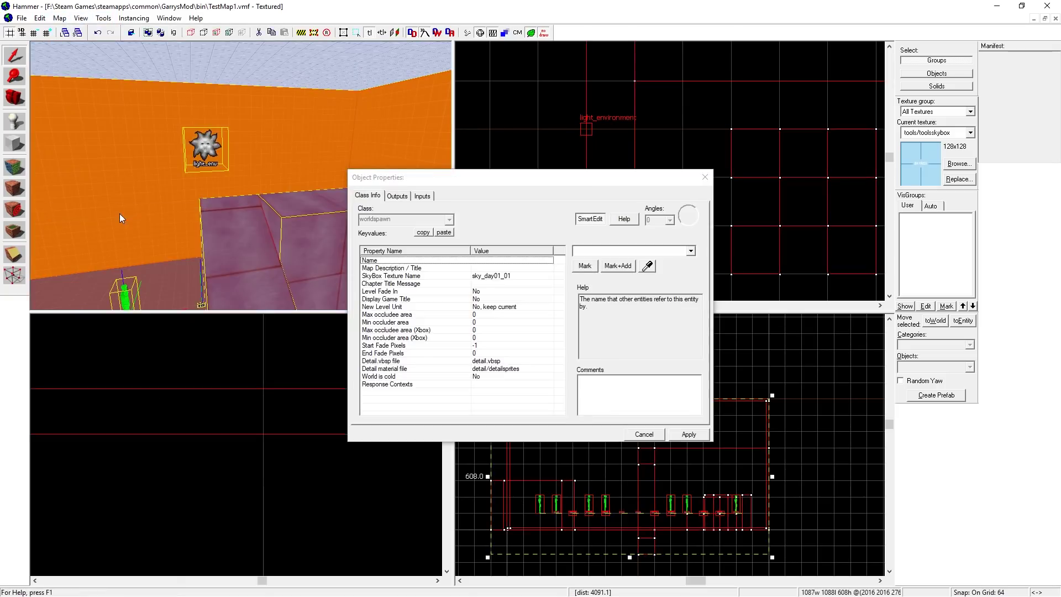
click(449, 276)
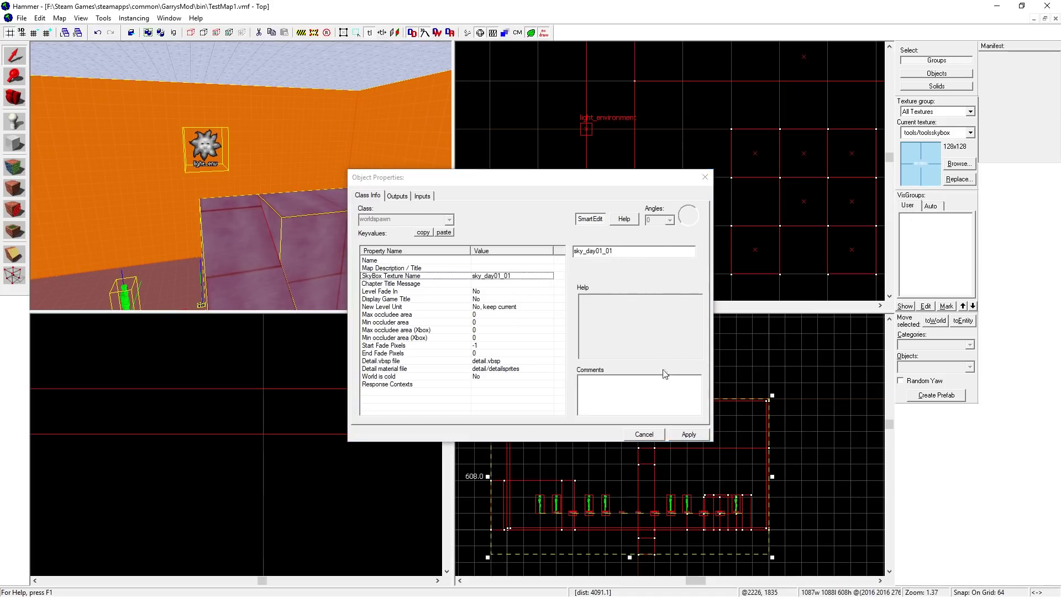
click(687, 435)
click(705, 177)
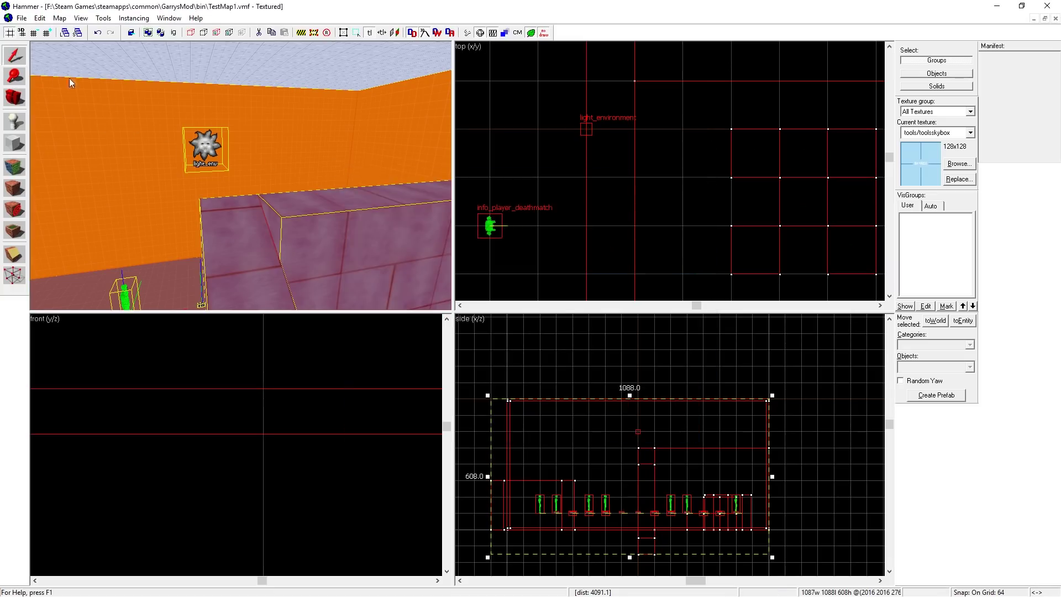
Clear the whole-map selection and start running the map again to test it in the game.
click(247, 123)
click(21, 17)
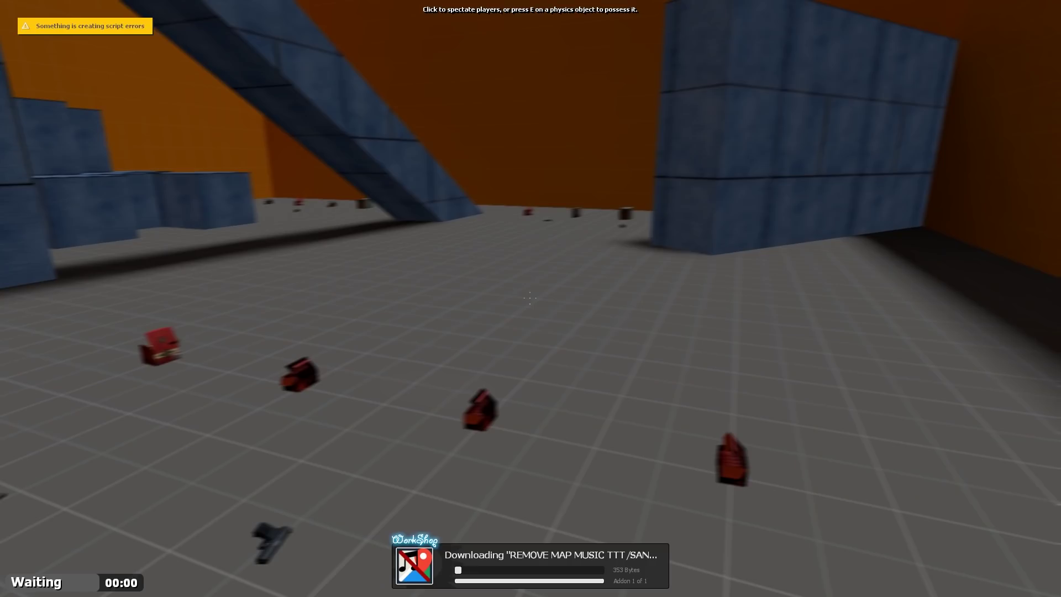
Fly around the compiled map as a spectator to examine the sky, sun shadows, blocks, ramp and weapon groups.
key(s)
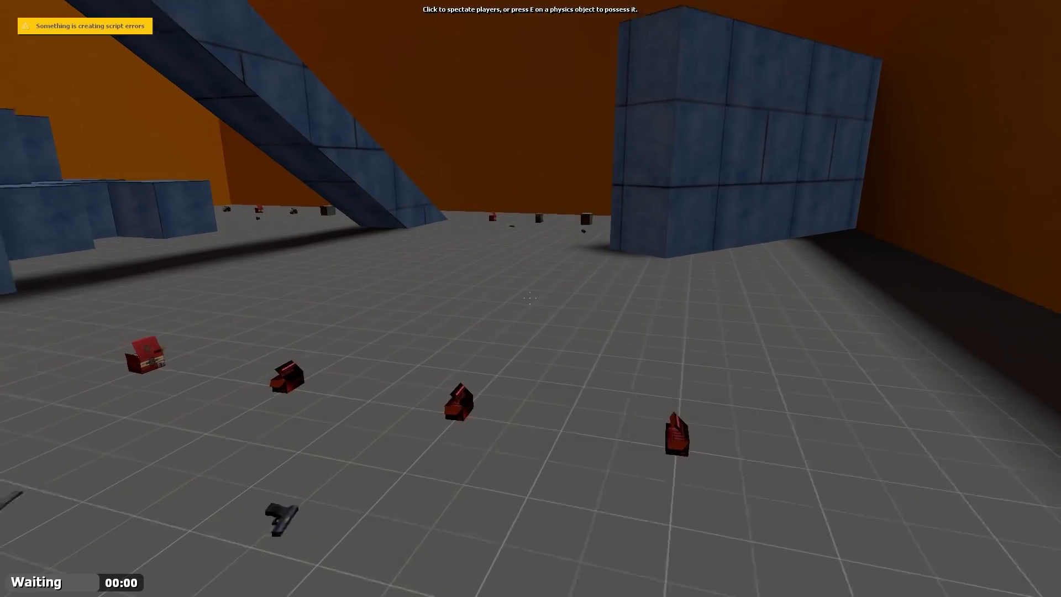
key(w)
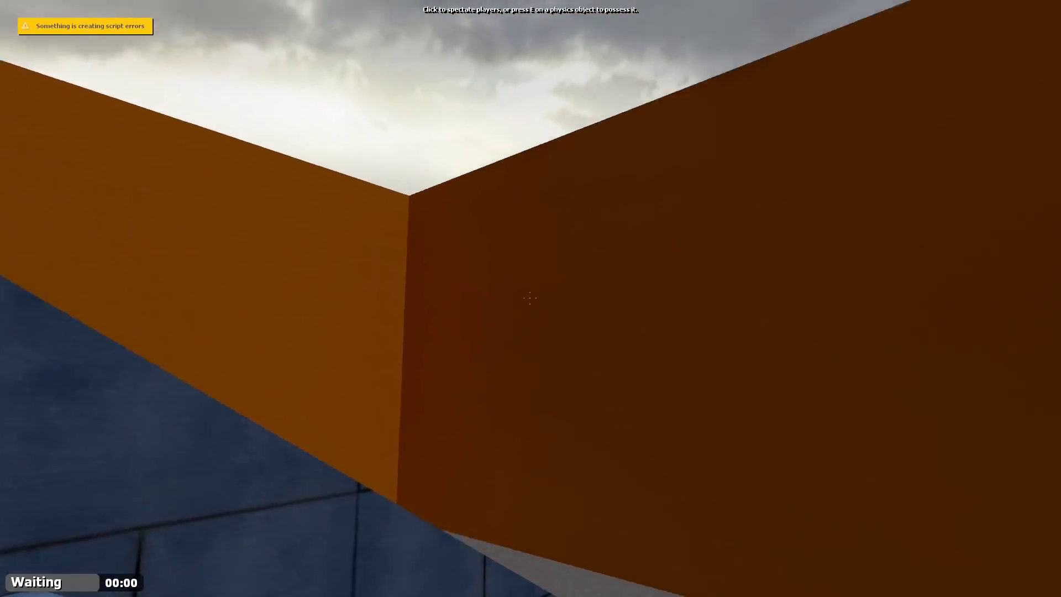
key(s)
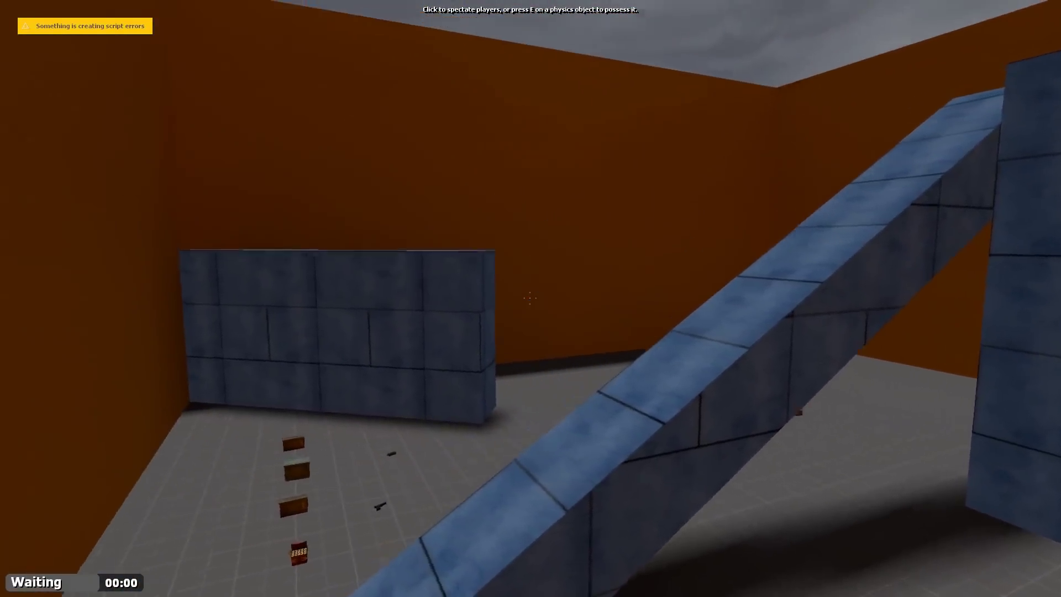
key(w)
key(w)
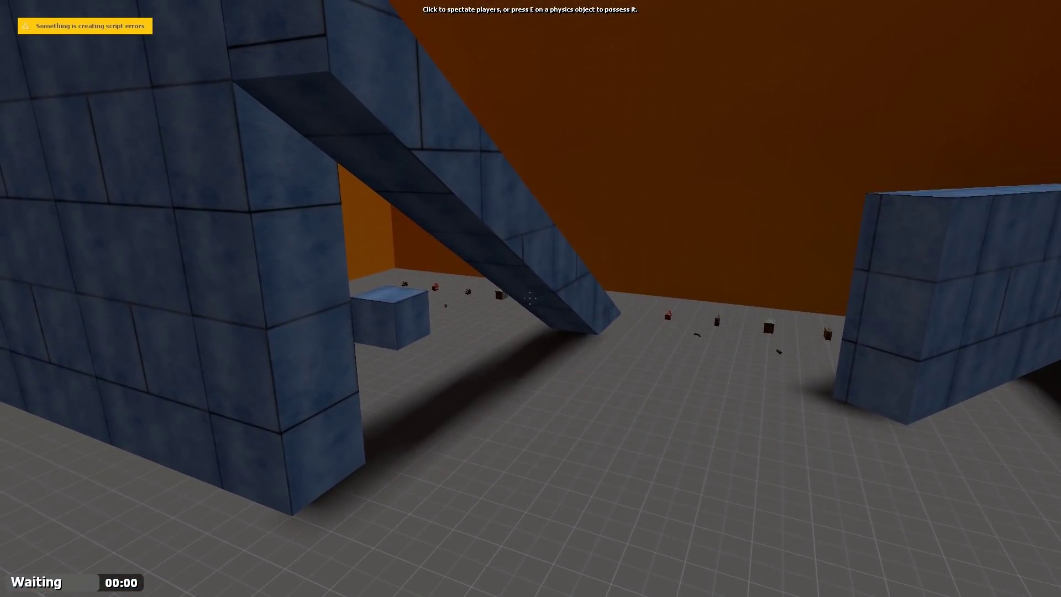
key(d)
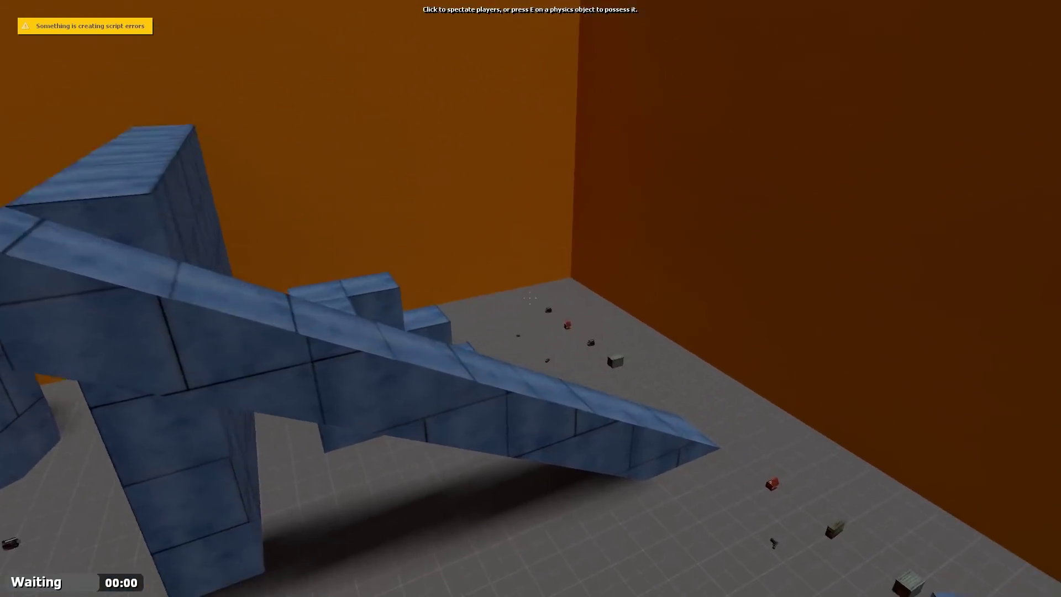
key(d)
key(a)
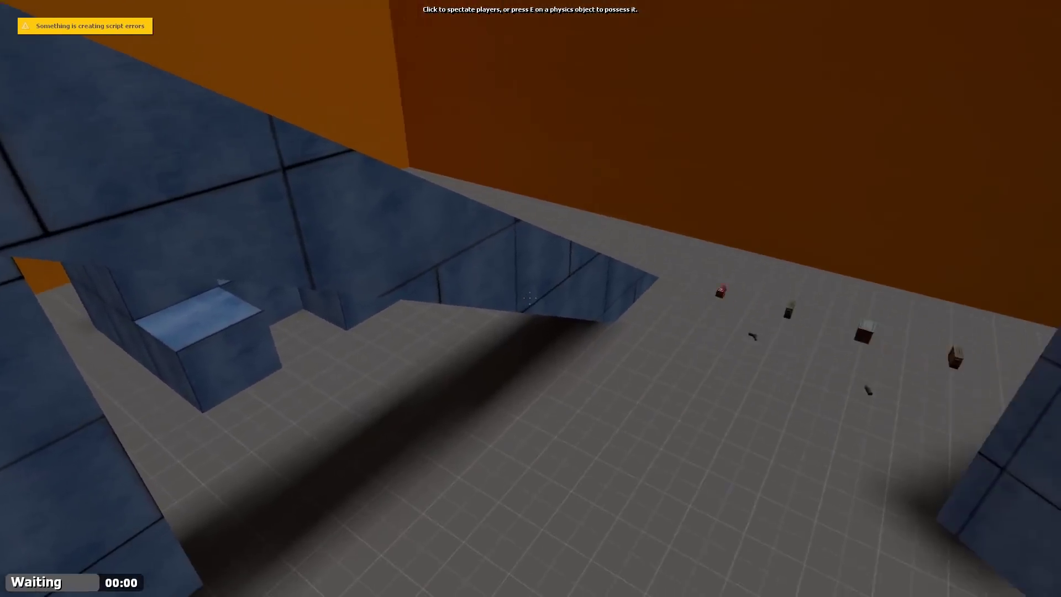
key(w)
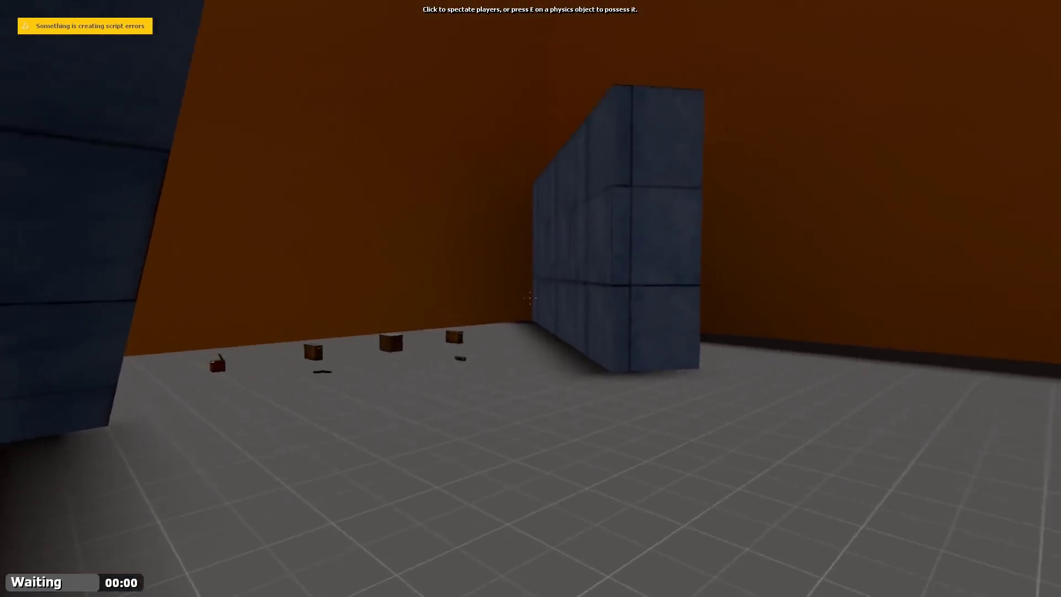
key(w)
key(d)
key(a)
key(d)
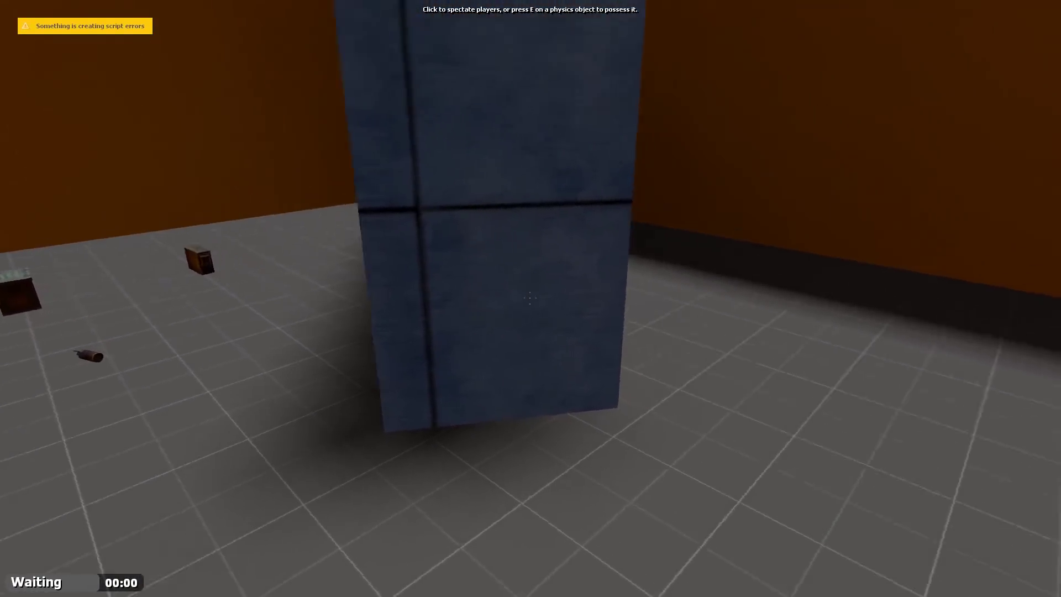
key(d)
key(a)
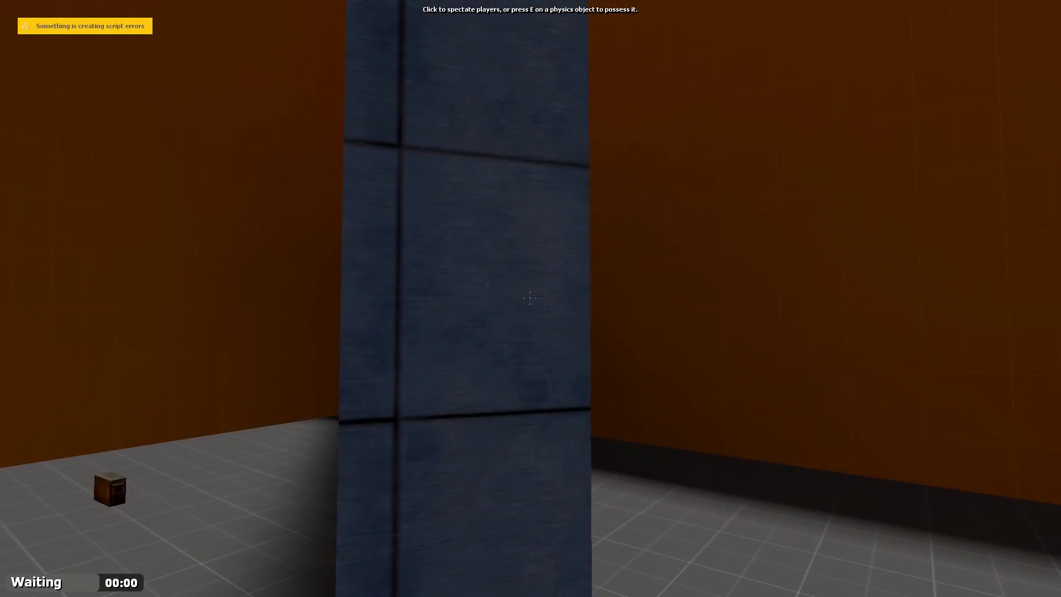
key(d)
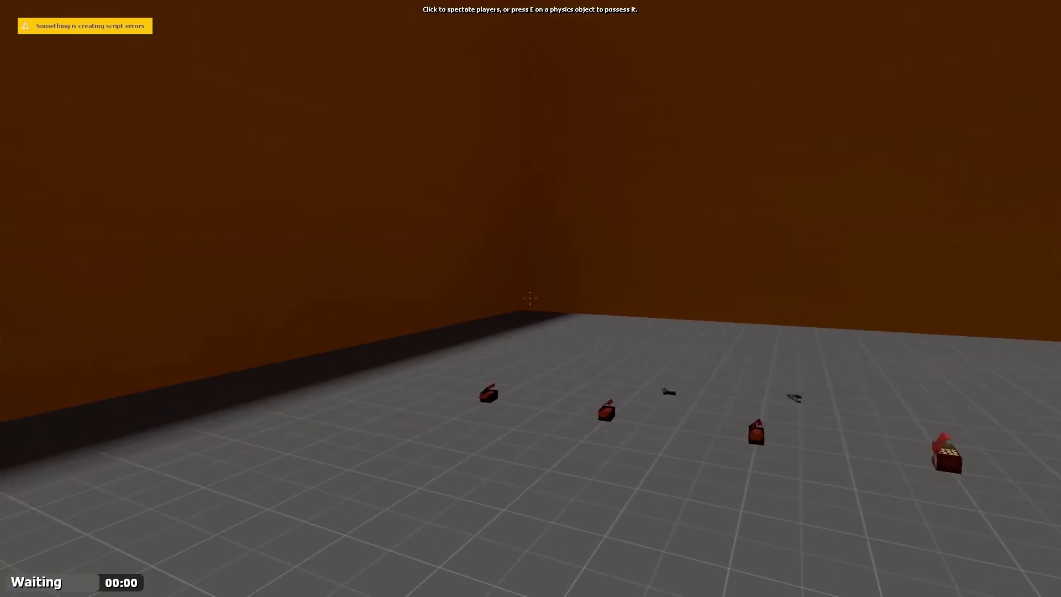
key(w)
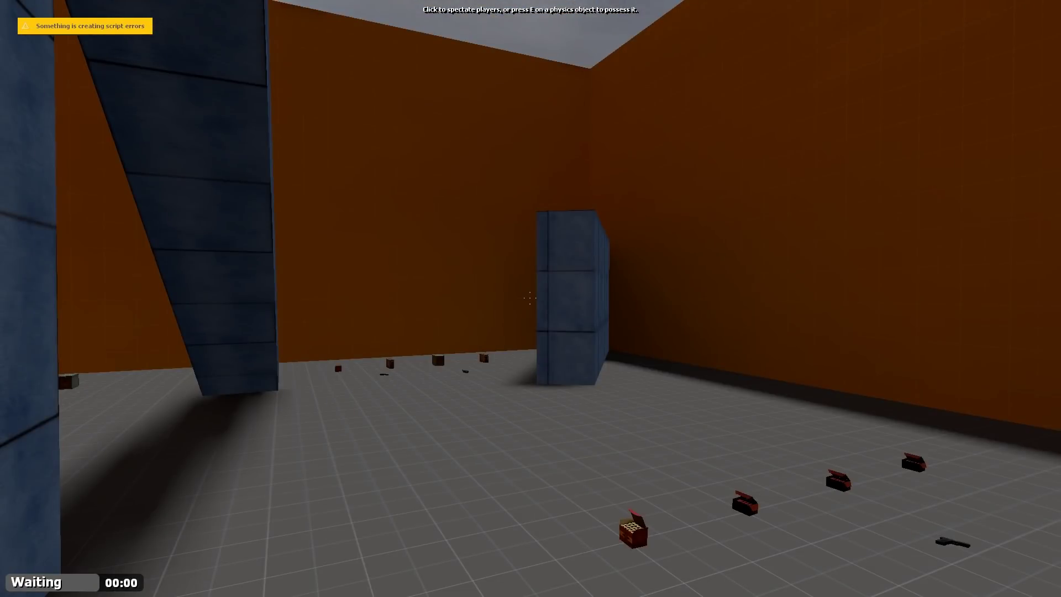
key(w)
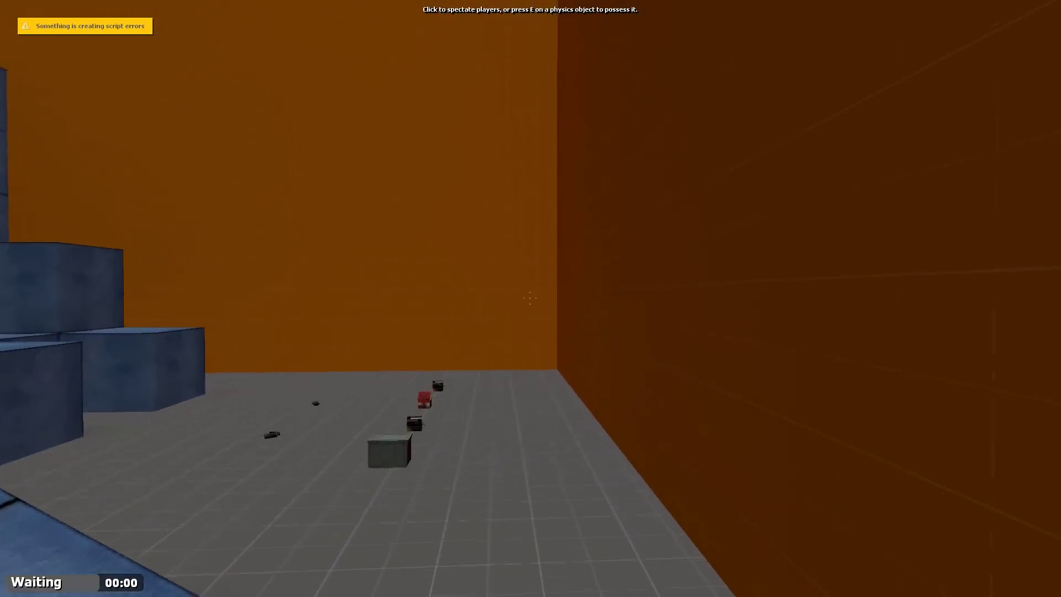
key(w)
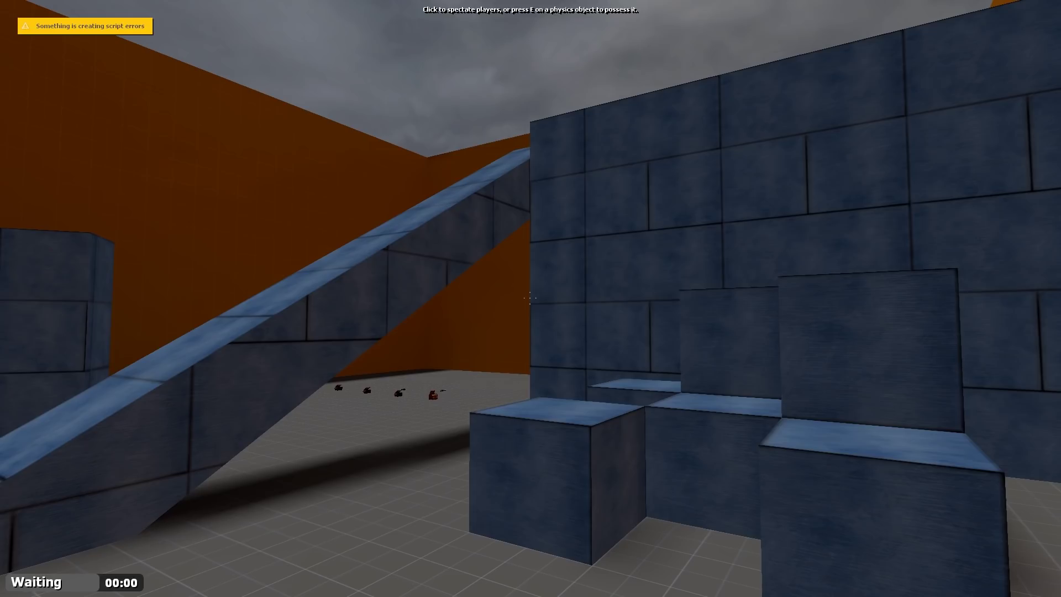
Switch to the browser's TTT mapping guide, find the ttt_minimum_players 1 command for testing by yourself, and return to the game.
key(alt+Tab)
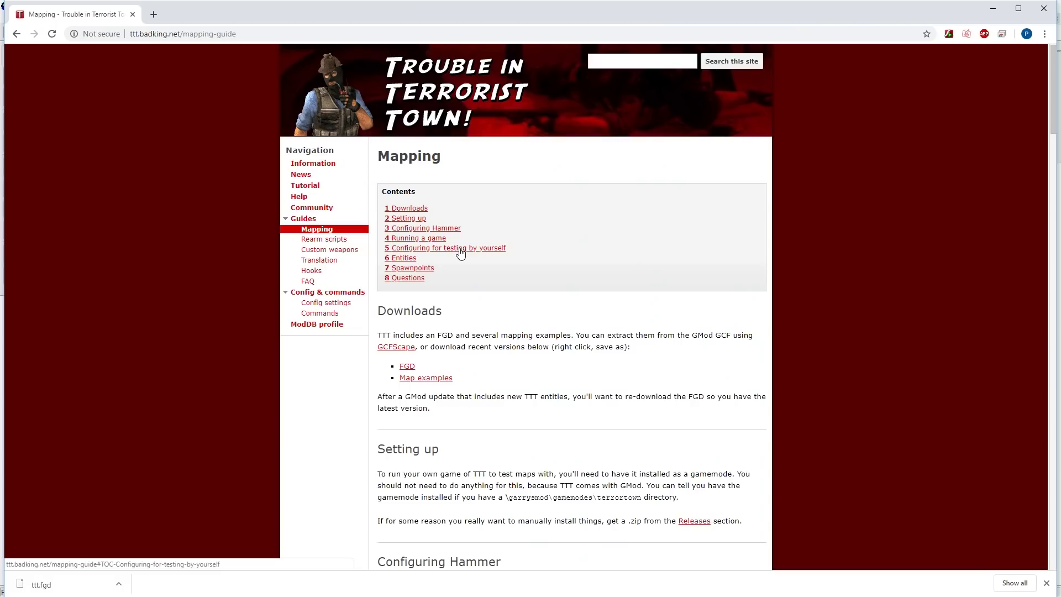
click(459, 251)
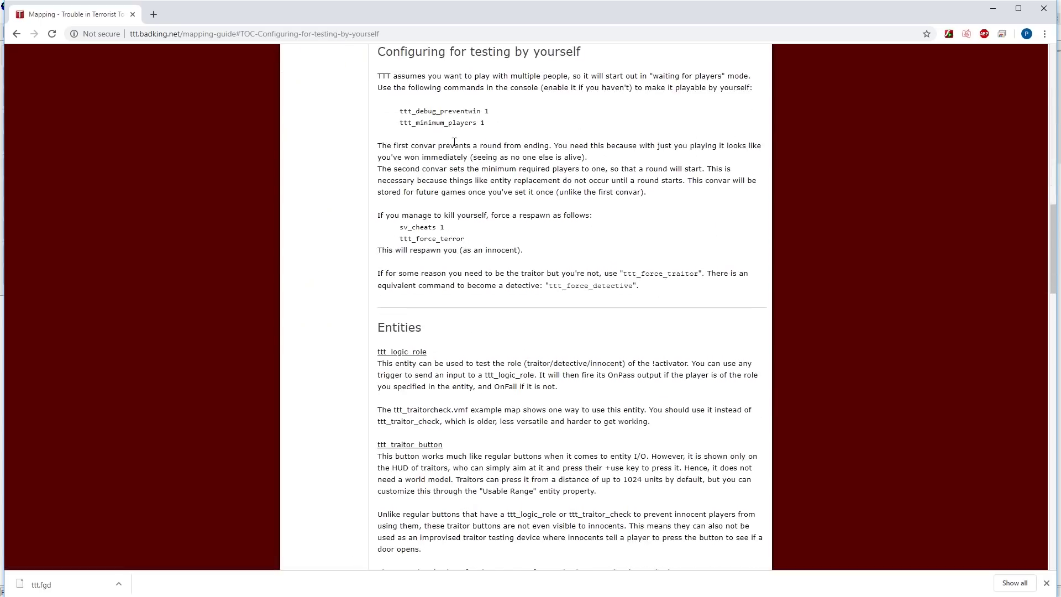
drag(477, 124, 423, 120)
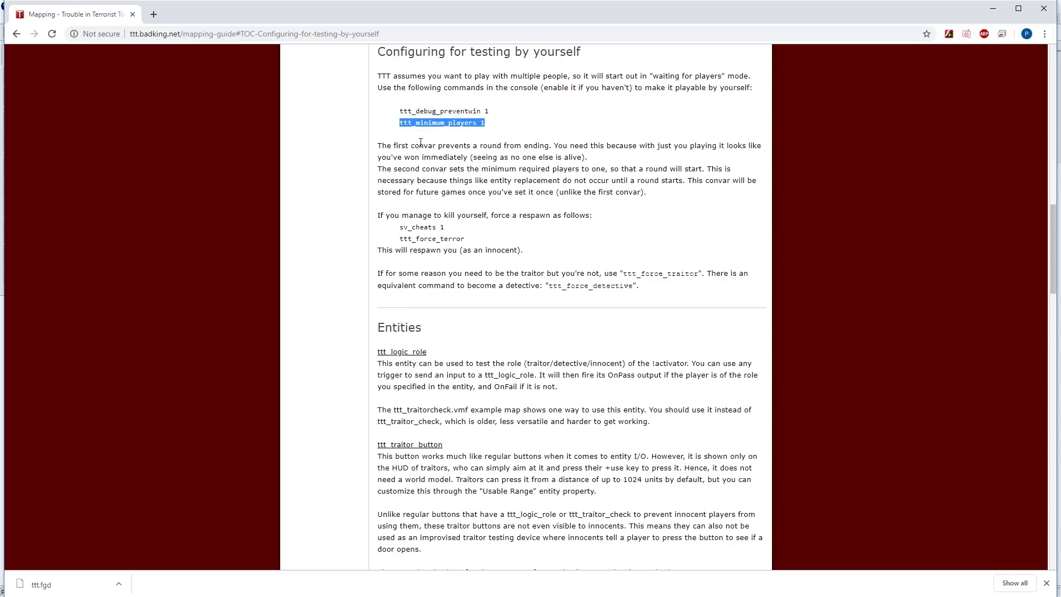
key(alt+Tab)
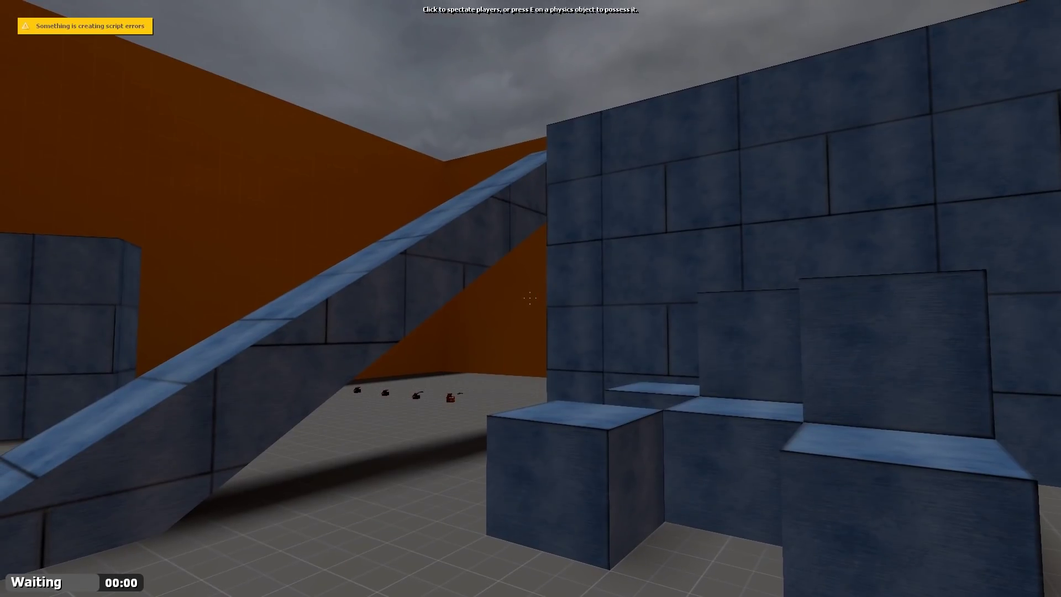
Run ttt_minimum_players 1 in the developer console and return to the game so a solo round starts.
key(grave)
text(ttt_minimum_players 1)
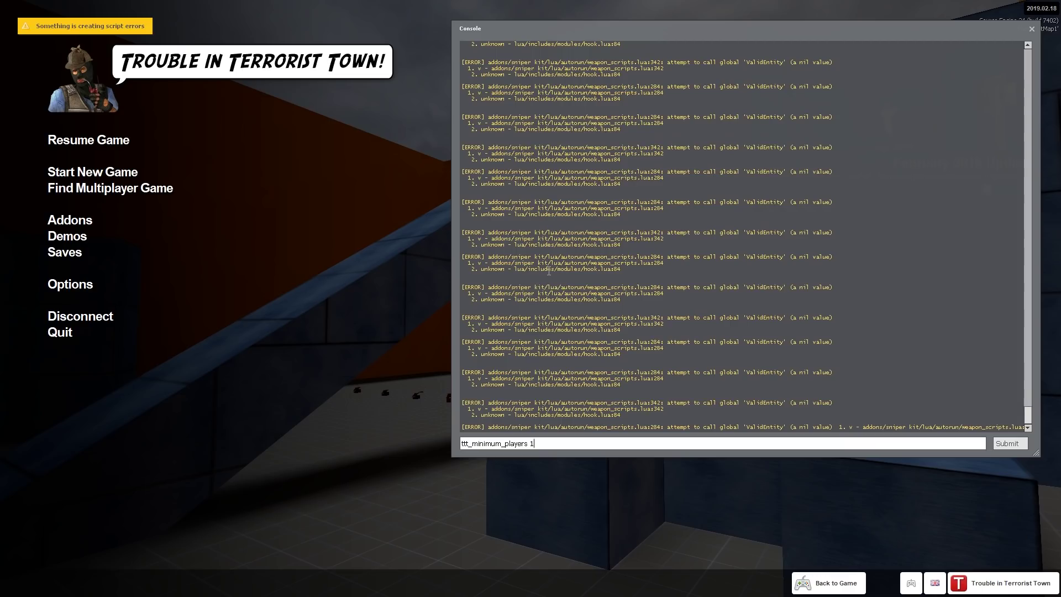
key(Escape)
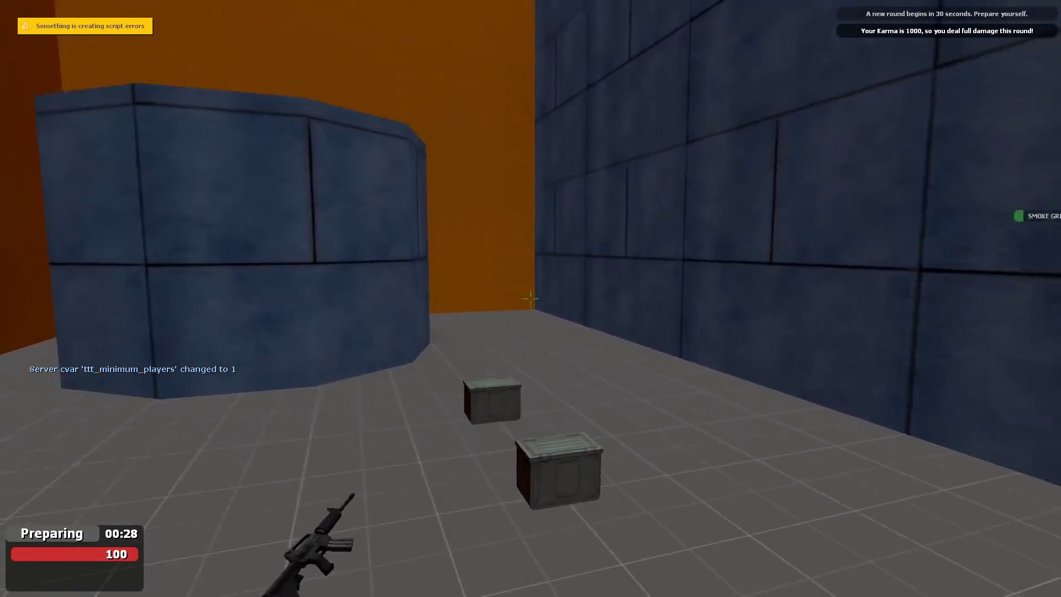
Walk through the map as a player, picking up weapons and ammo from the groups on the floor.
key(w)
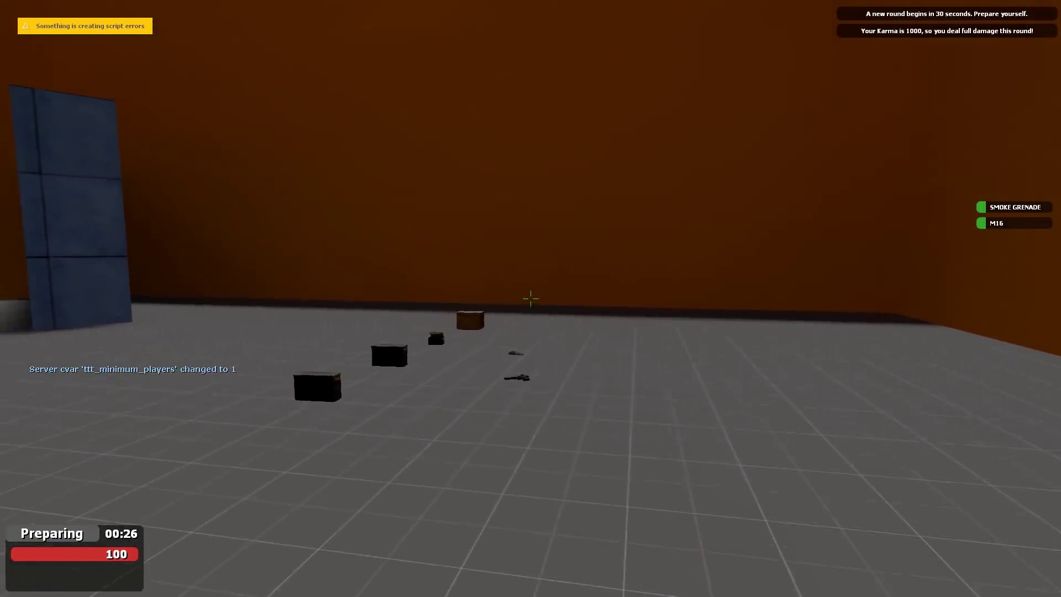
key(w)
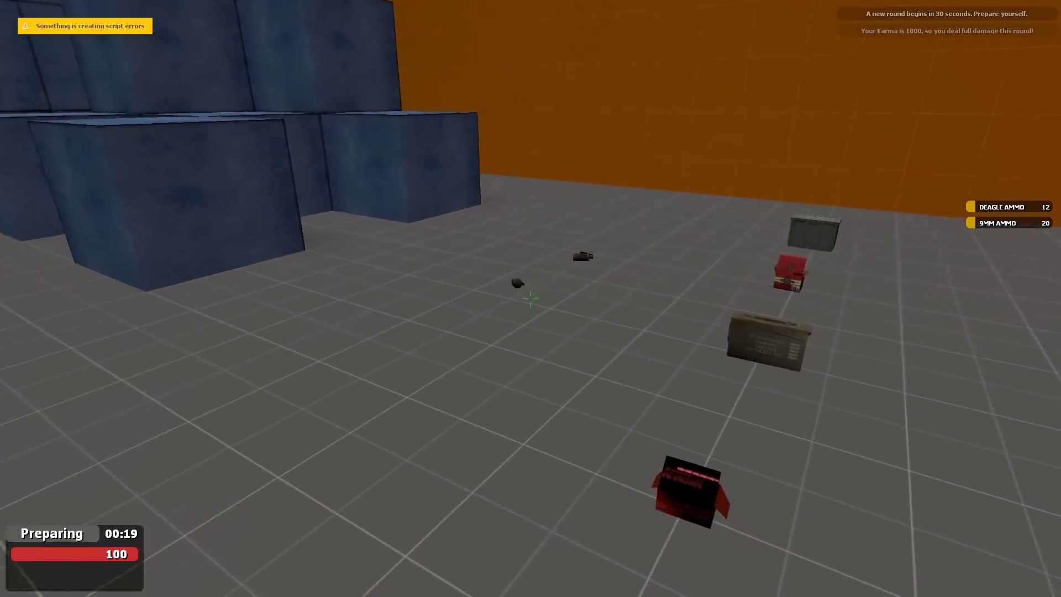
key(a)
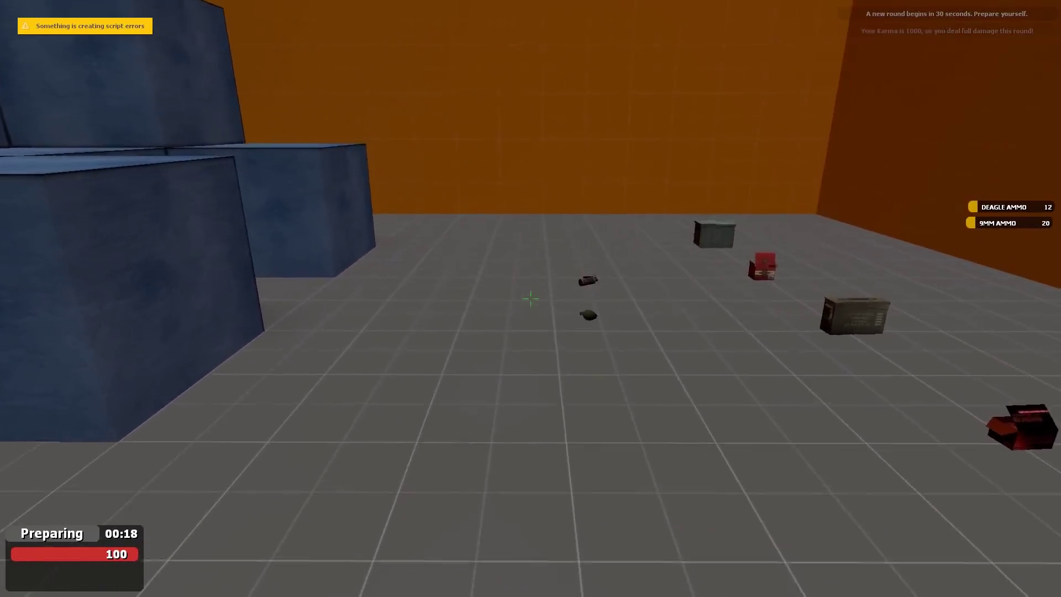
key(w)
key(w)
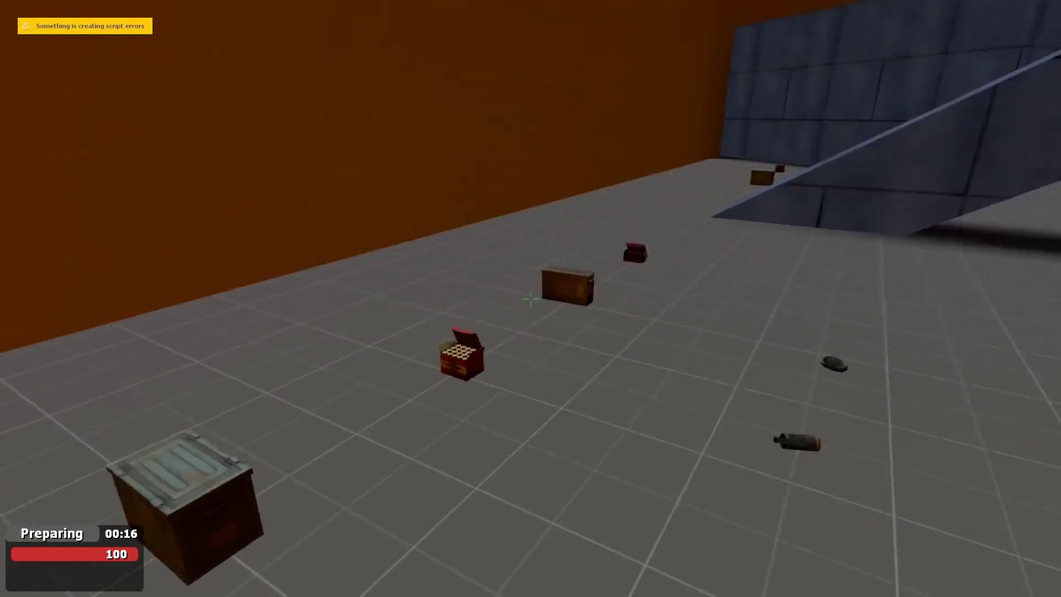
Equip the M16 and test-fire it at the blue block and the orange walls while moving around the map.
scroll(530, 299, down, 1)
key(w)
scroll(530, 298, down, 1)
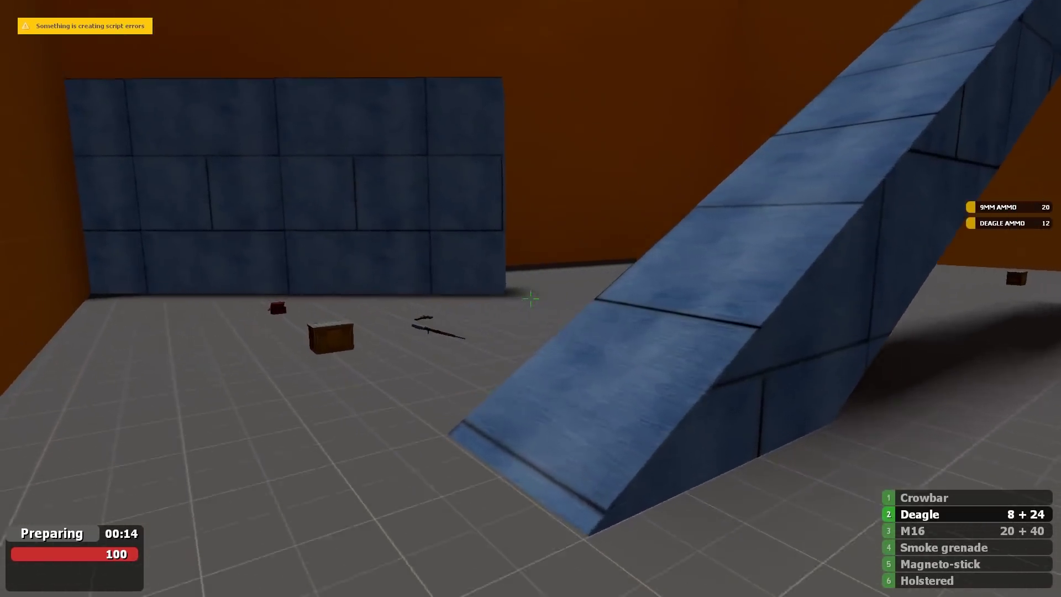
scroll(530, 299, down, 1)
click(531, 298)
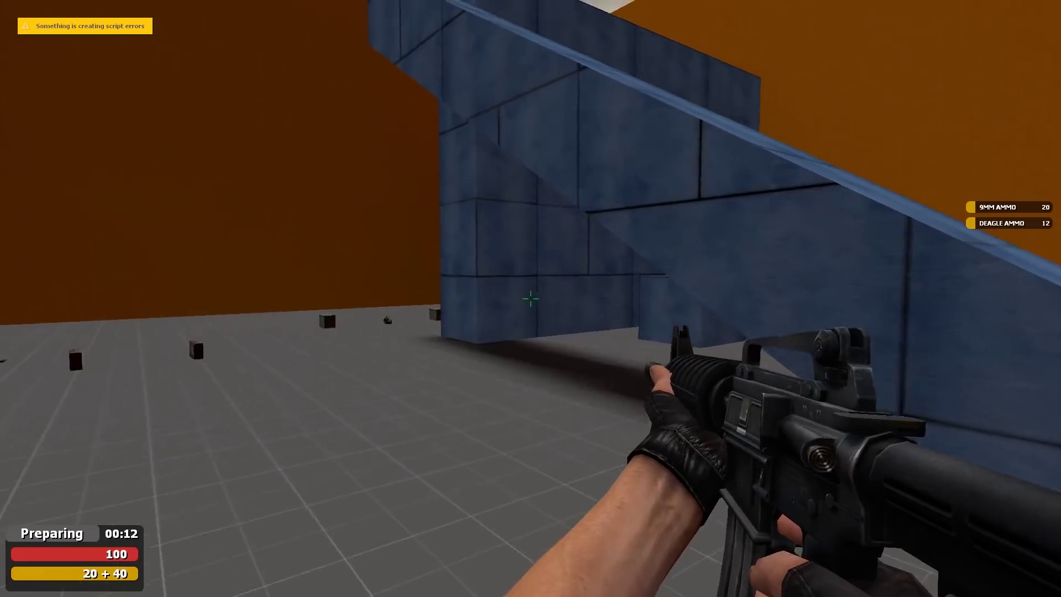
click(531, 298)
click(531, 299)
click(531, 298)
click(530, 298)
click(530, 298)
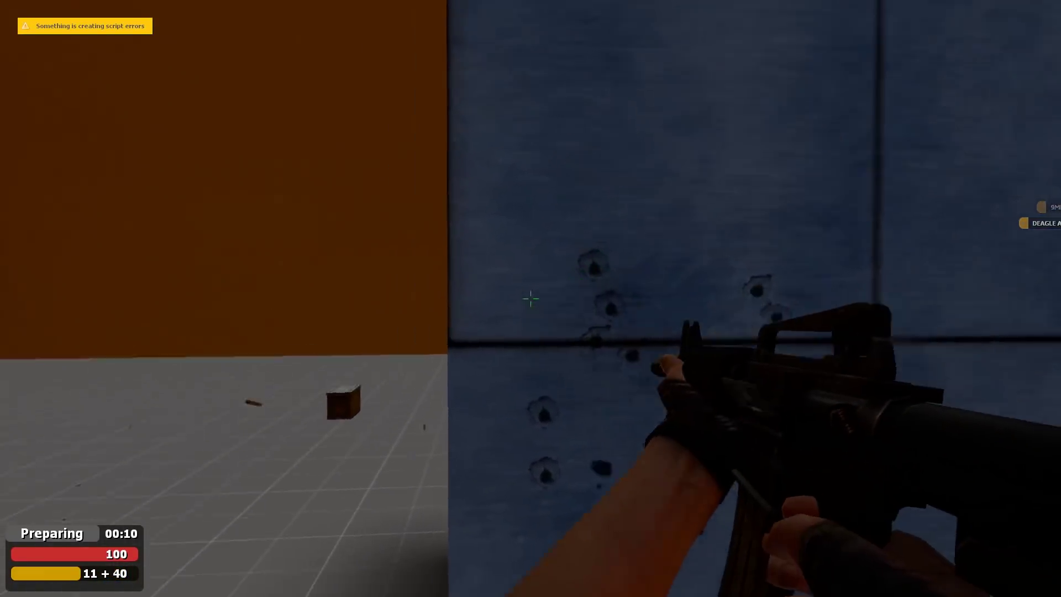
click(531, 298)
click(531, 299)
click(530, 298)
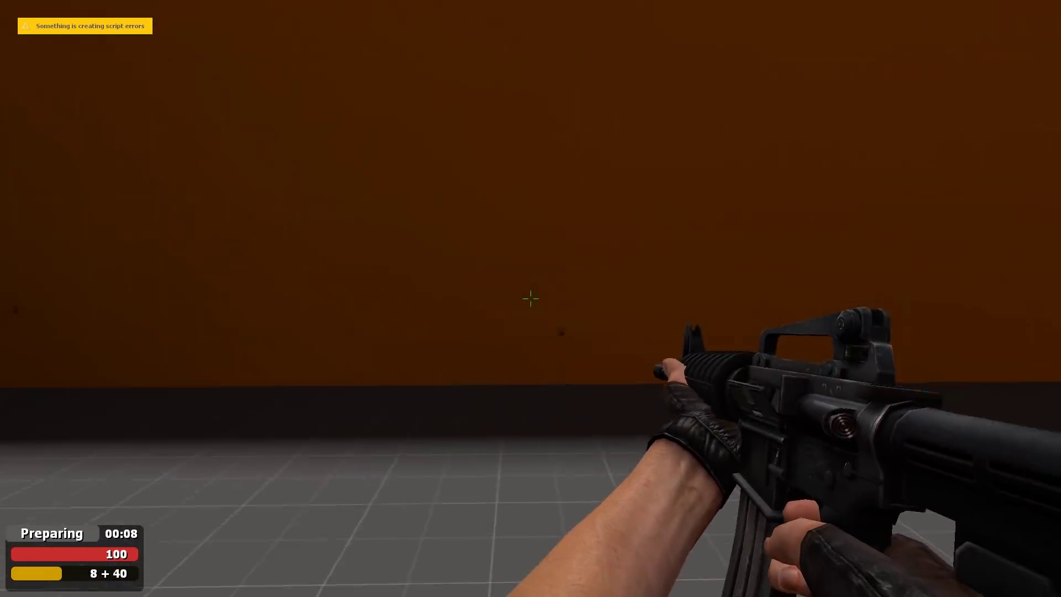
click(530, 298)
click(531, 298)
click(530, 298)
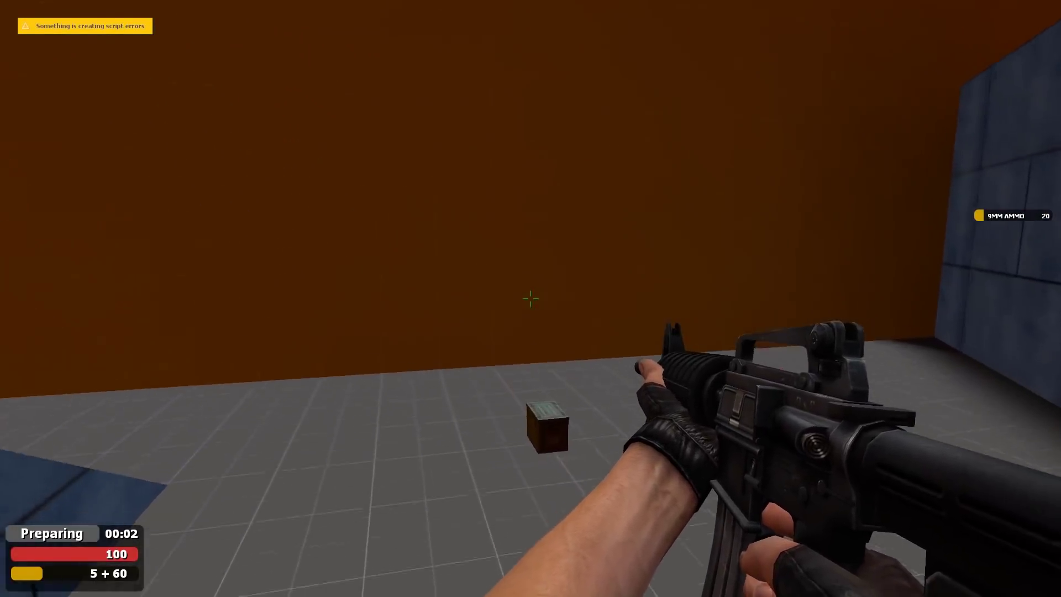
Keep moving around the map until the round ends and close the round report.
key(a)
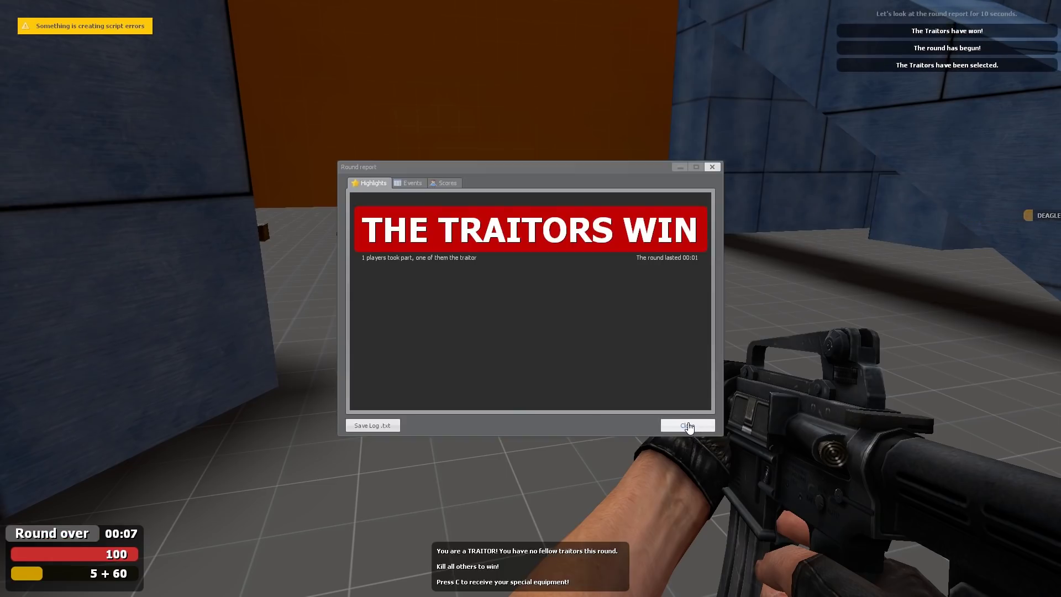
click(685, 426)
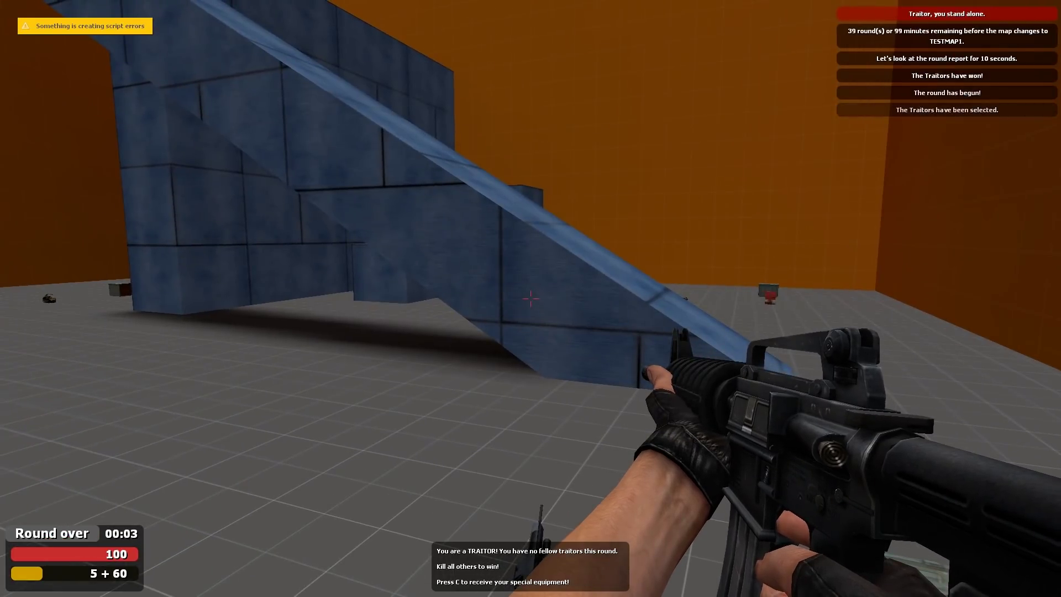